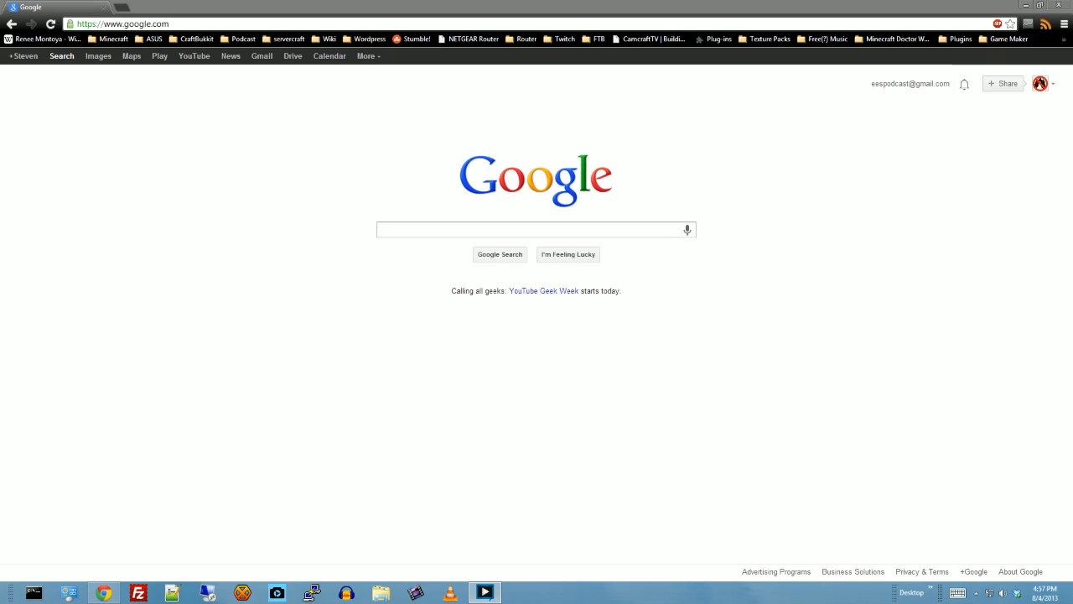
- Search Google for "worldguard" and open the WorldGuard plugin page on BukkitDev
{"action": "left_click", "coordinate": [491, 230]}
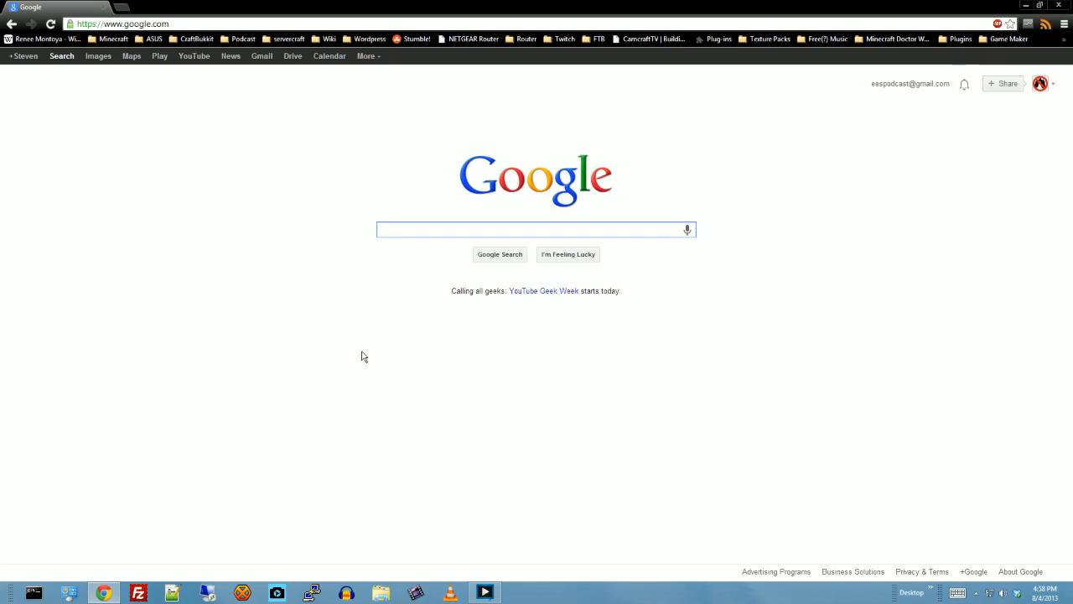
{"action": "type", "text": "wo"}
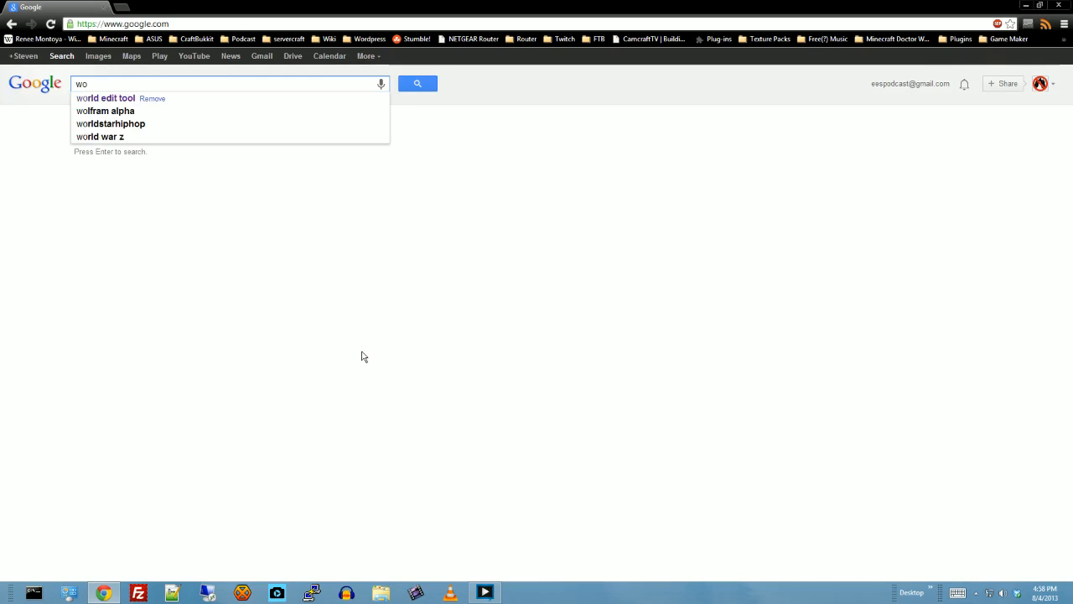
{"action": "type", "text": "l"}
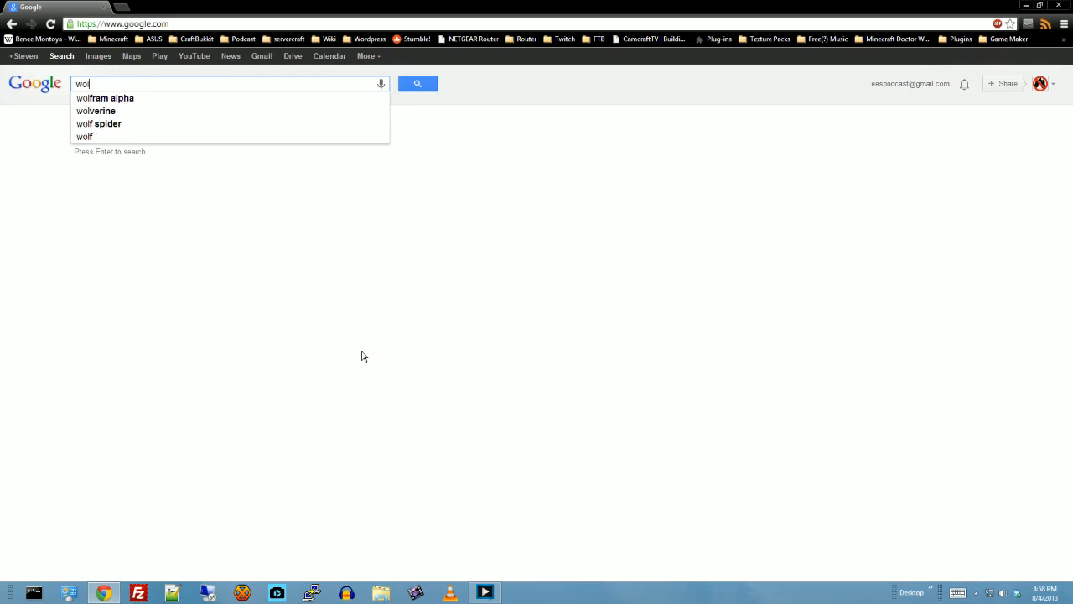
{"action": "type", "text": "rldguard"}
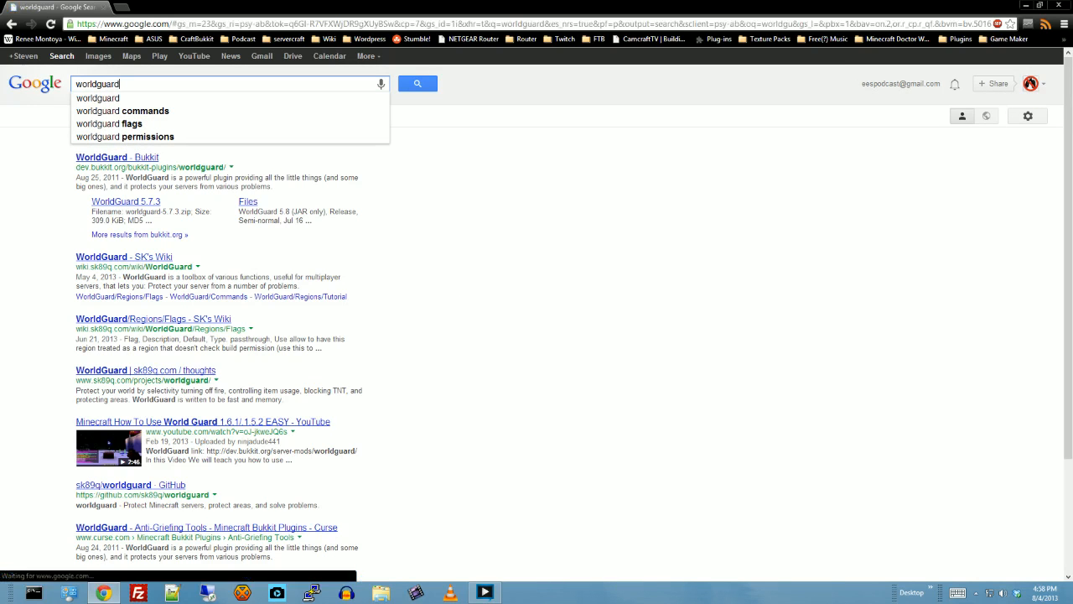
{"action": "left_click", "coordinate": [117, 158]}
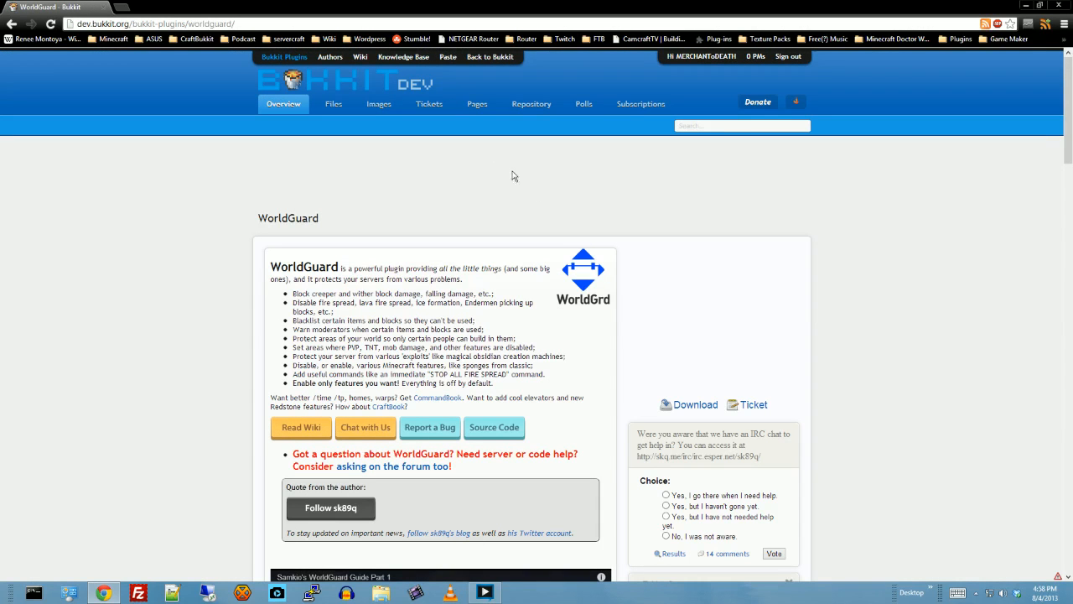
- Open the file page of the featured WorldGuard release and check its change log and supported game versions
{"action": "scroll", "coordinate": [699, 297], "scroll_direction": "down", "scroll_amount": 1}
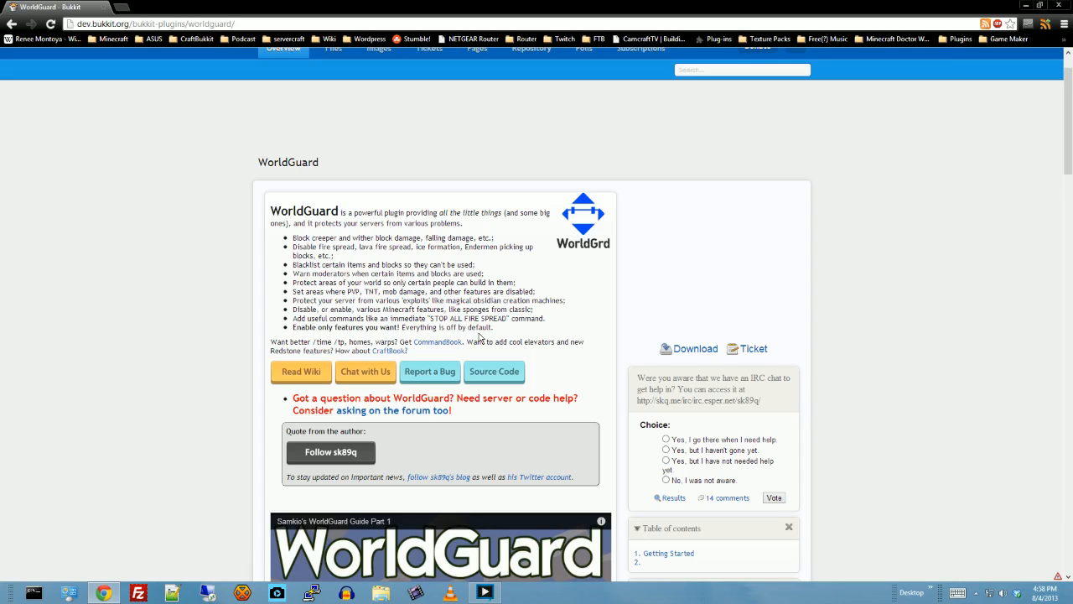
{"action": "left_click", "coordinate": [696, 352]}
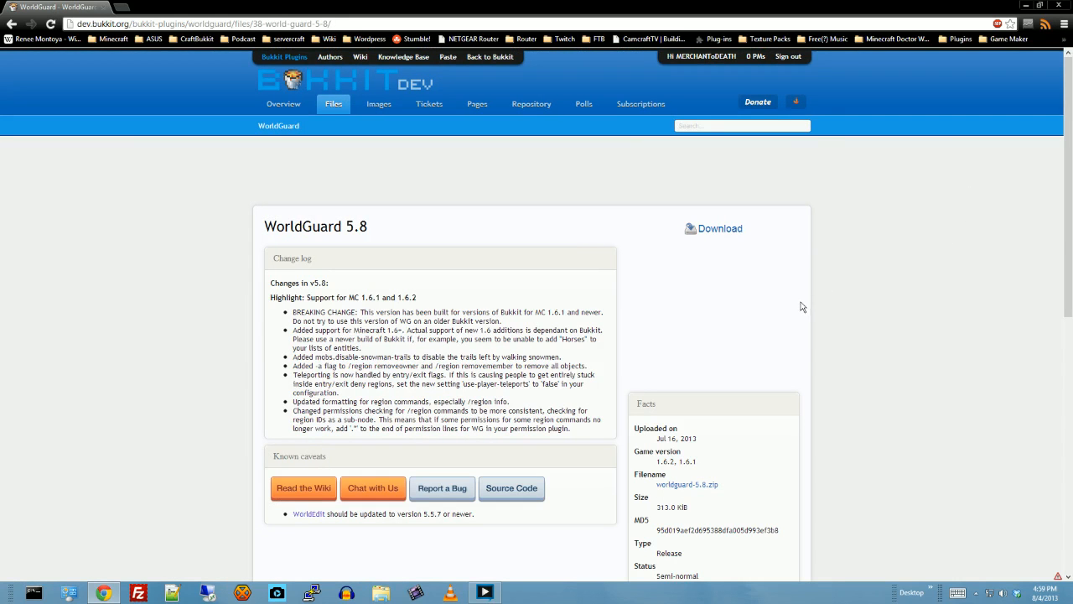
{"action": "scroll", "coordinate": [879, 282], "scroll_direction": "down", "scroll_amount": 2}
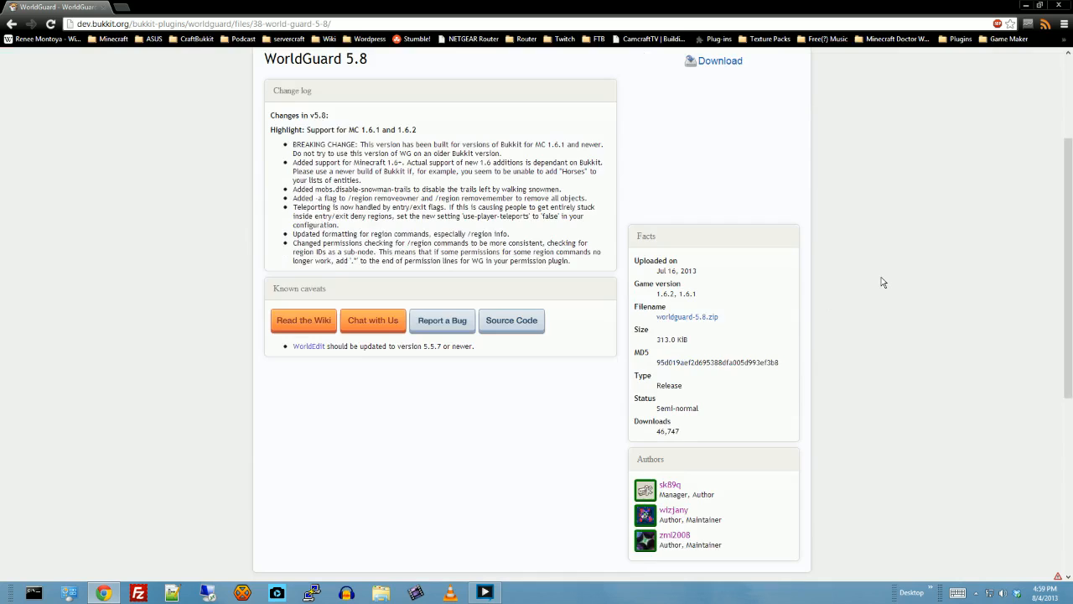
{"action": "scroll", "coordinate": [882, 281], "scroll_direction": "up", "scroll_amount": 2}
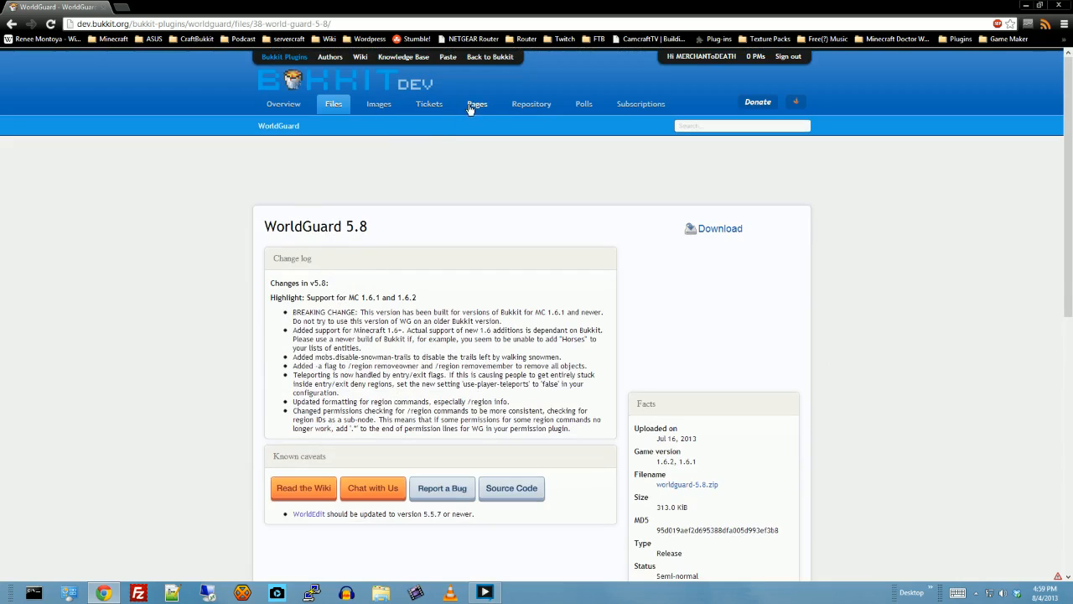
- Look through WorldGuard's repository, its Main page and that page's revision history for older plugin versions
{"action": "left_click", "coordinate": [538, 112]}
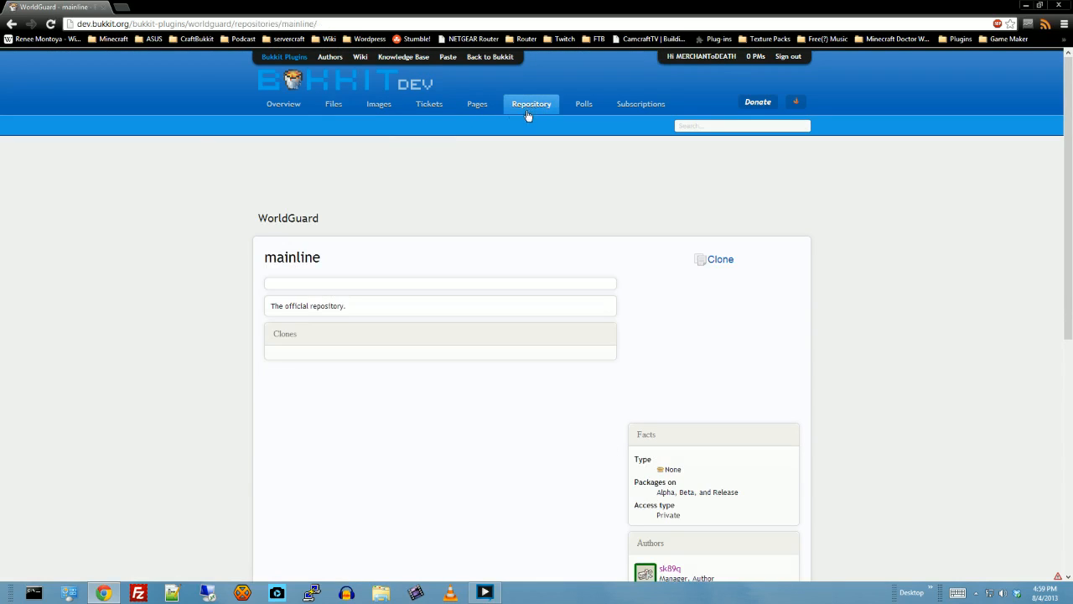
{"action": "left_click", "coordinate": [482, 106]}
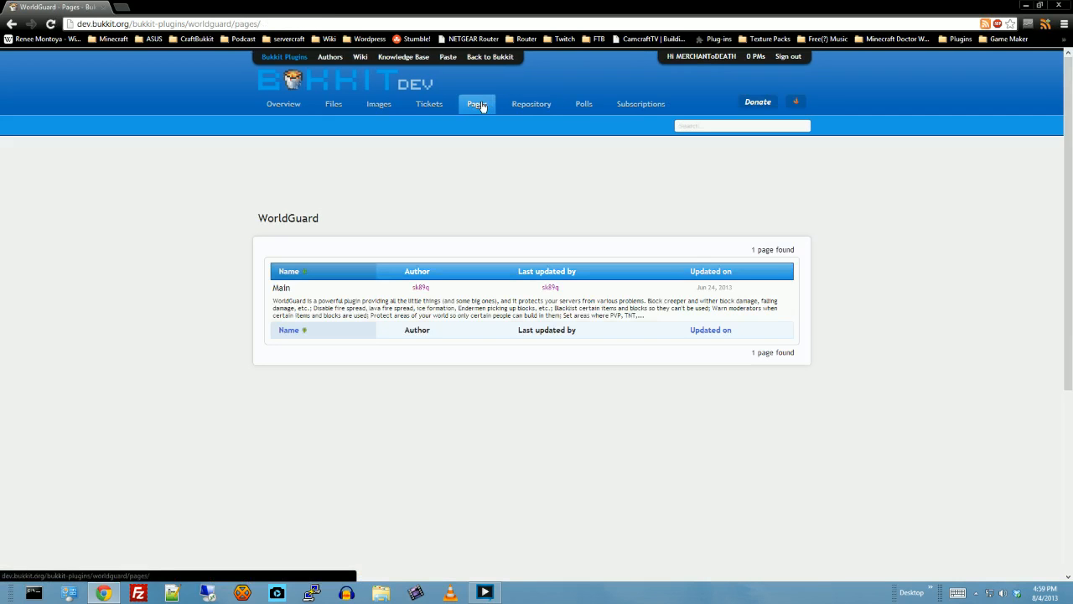
{"action": "left_click", "coordinate": [281, 288]}
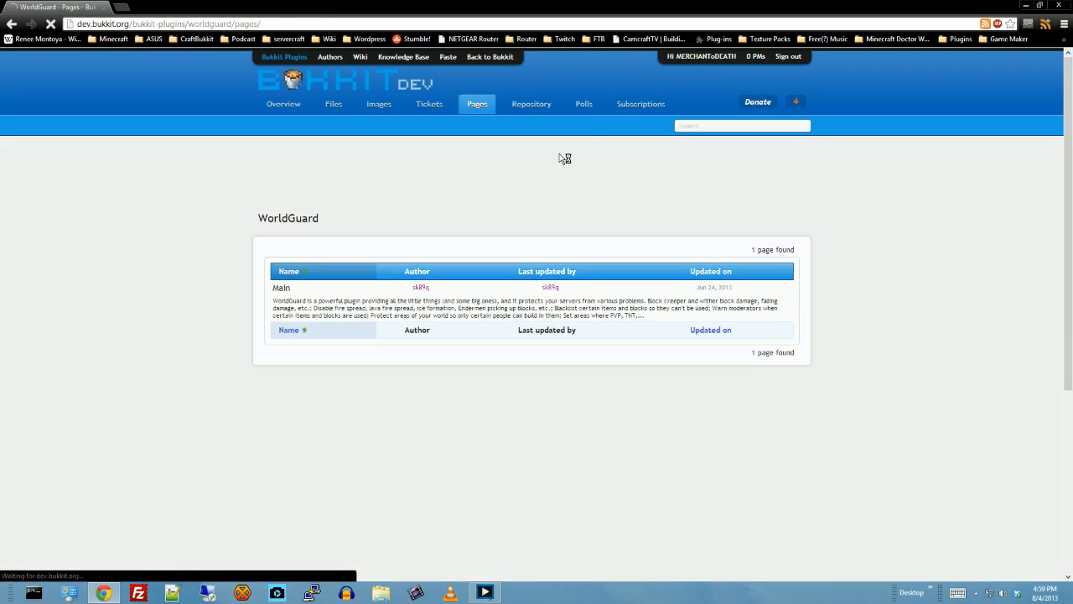
{"action": "scroll", "coordinate": [566, 155], "scroll_direction": "down", "scroll_amount": 3}
{"action": "scroll", "coordinate": [566, 155], "scroll_direction": "down", "scroll_amount": 1}
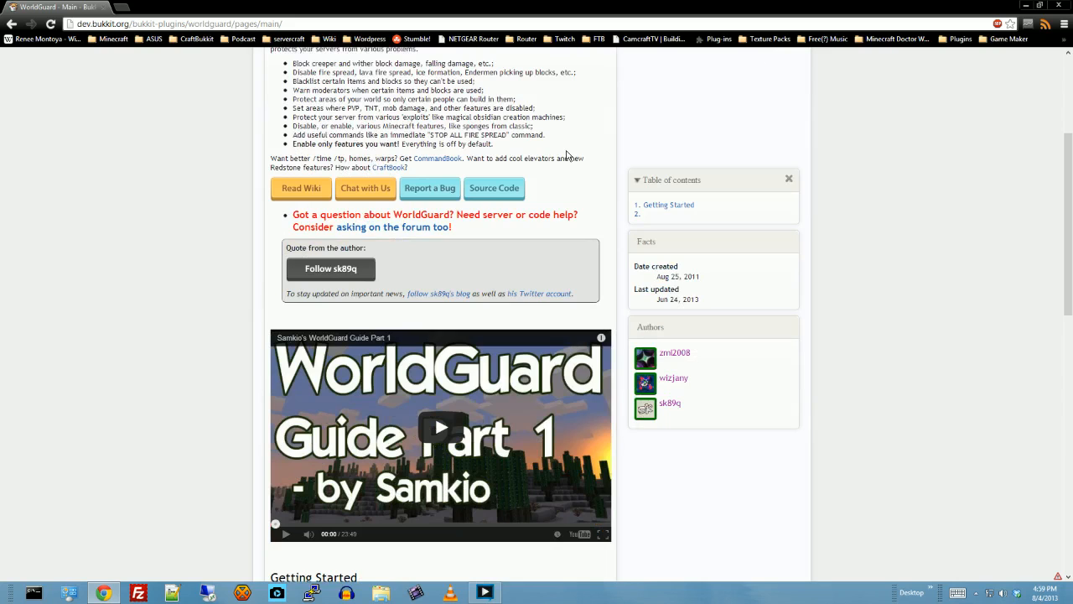
{"action": "scroll", "coordinate": [566, 155], "scroll_direction": "up", "scroll_amount": 4}
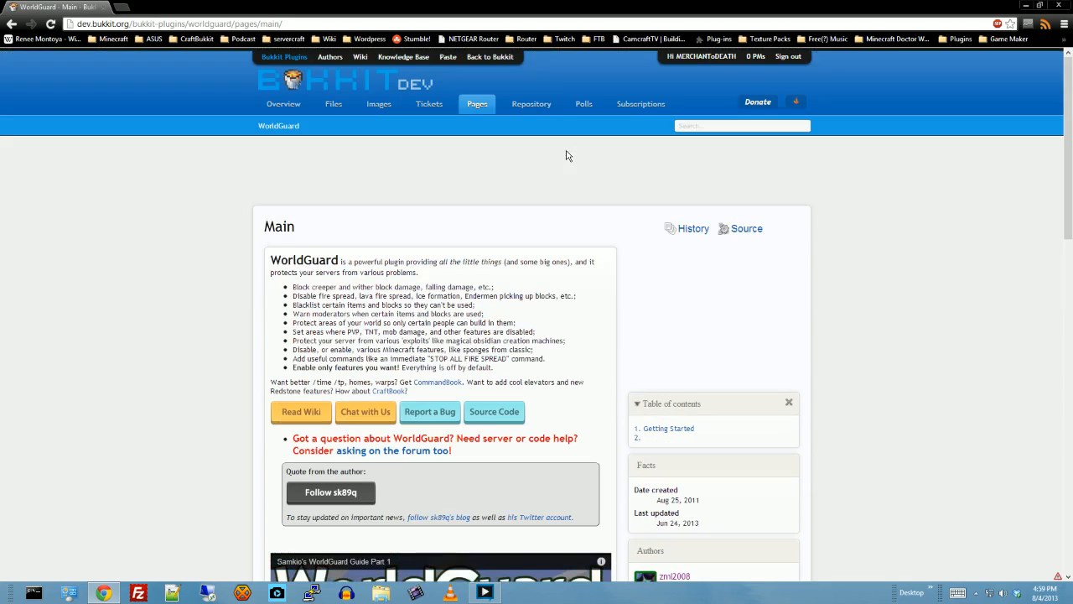
{"action": "left_click", "coordinate": [687, 229]}
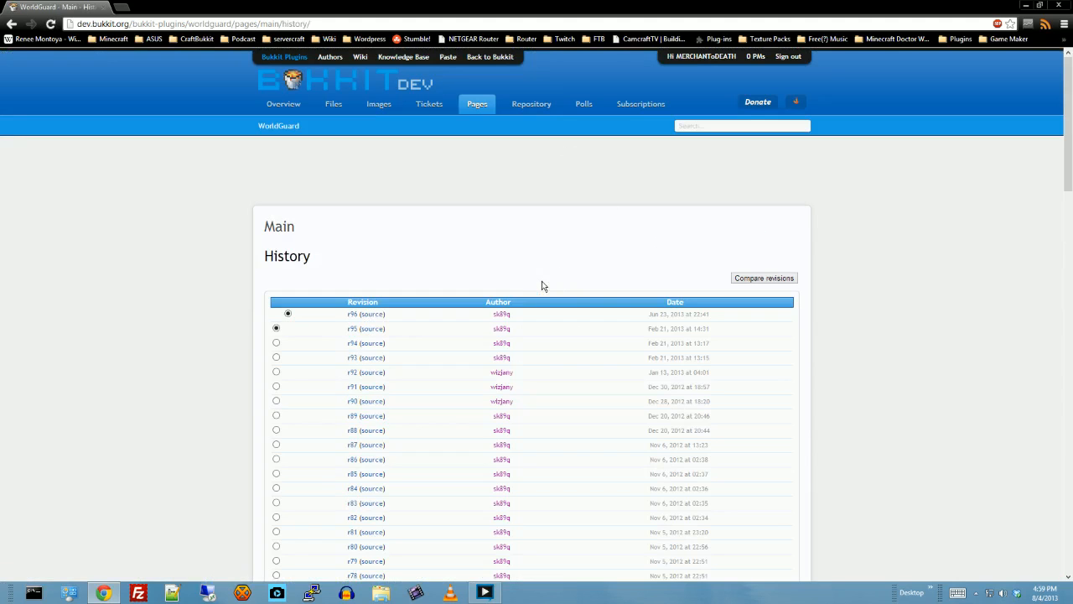
{"action": "scroll", "coordinate": [545, 281], "scroll_direction": "down", "scroll_amount": 2}
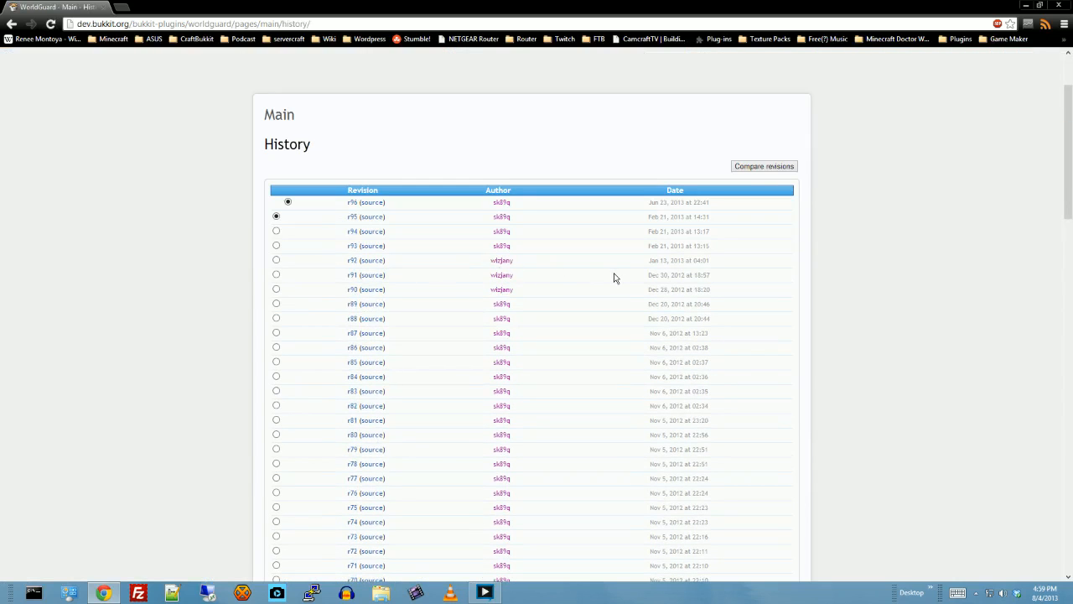
{"action": "scroll", "coordinate": [615, 278], "scroll_direction": "down", "scroll_amount": 2}
{"action": "scroll", "coordinate": [615, 277], "scroll_direction": "up", "scroll_amount": 4}
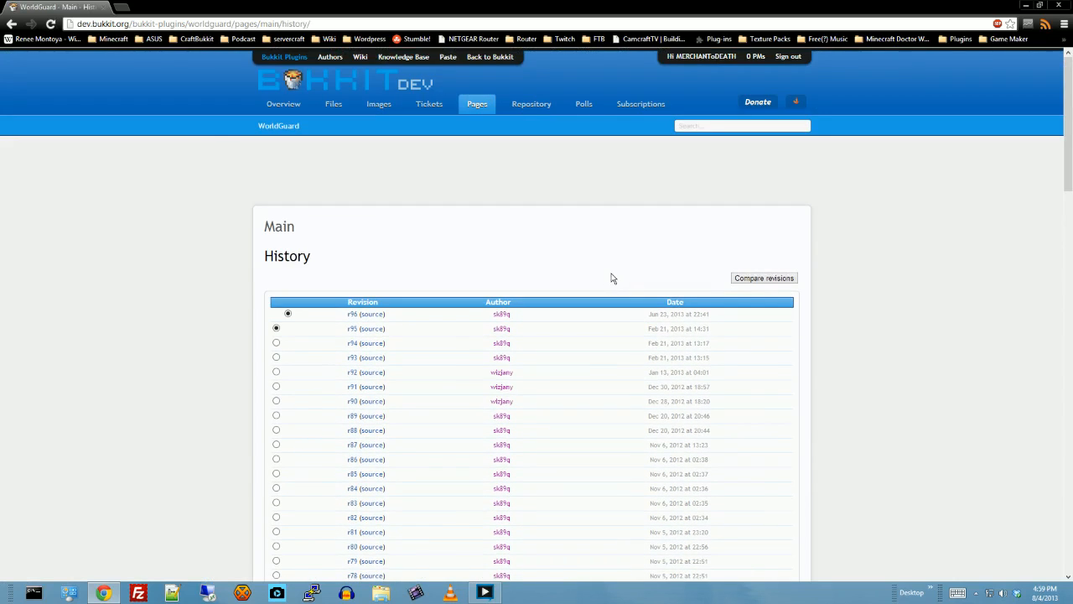
- Return to the WorldGuard overview, open the recent file WorldGuard 5.7.5 for 1.5.2 and download it
{"action": "left_click", "coordinate": [278, 109]}
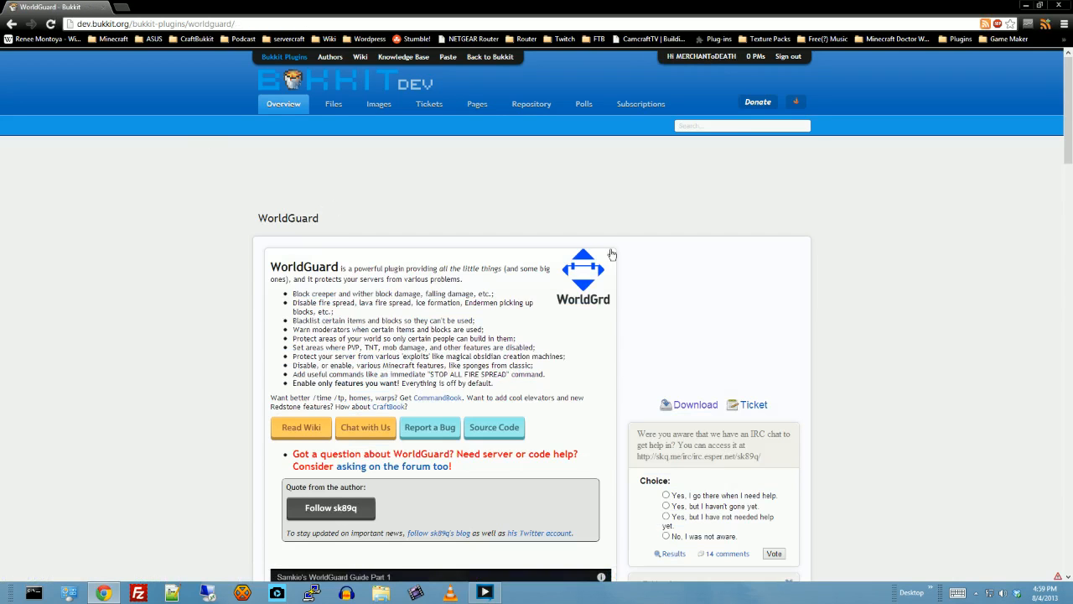
{"action": "scroll", "coordinate": [835, 250], "scroll_direction": "down", "scroll_amount": 2}
{"action": "scroll", "coordinate": [835, 251], "scroll_direction": "down", "scroll_amount": 4}
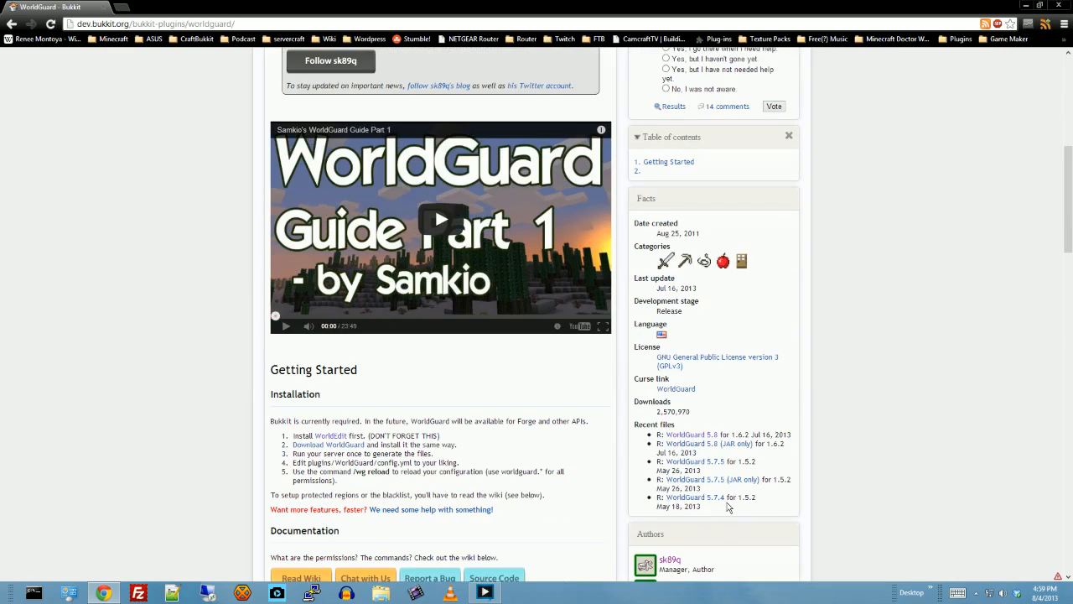
{"action": "left_click", "coordinate": [695, 466]}
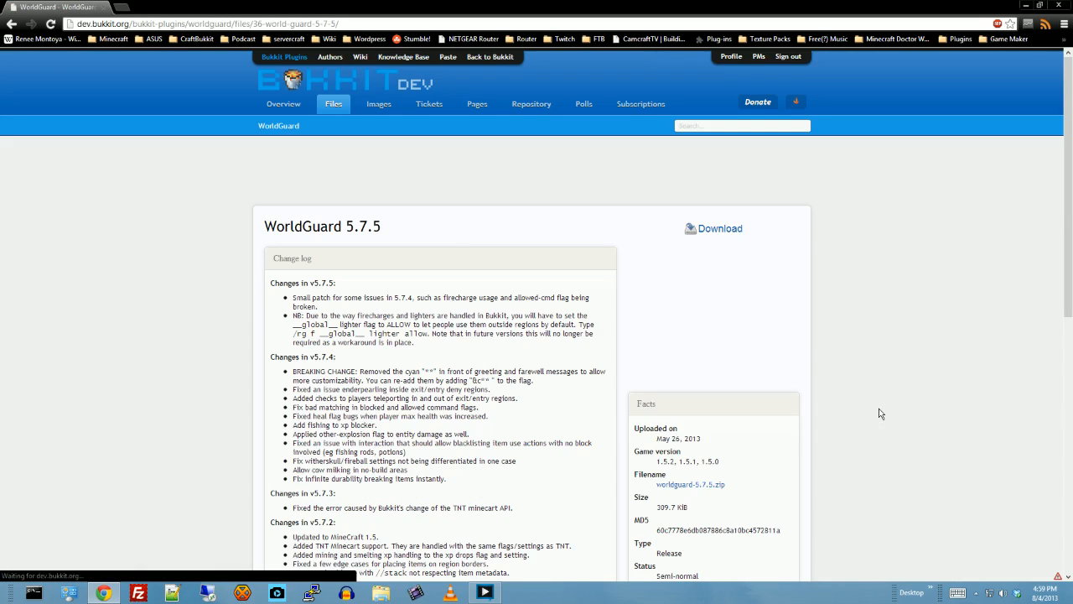
{"action": "left_click", "coordinate": [711, 229]}
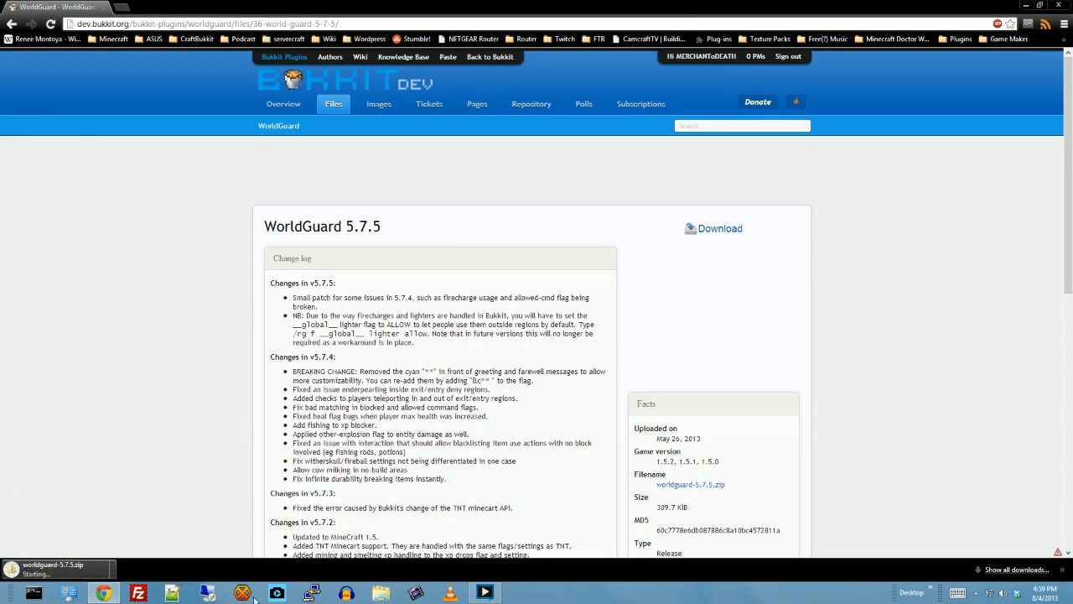
{"action": "right_click", "coordinate": [84, 569]}
{"action": "left_click", "coordinate": [109, 539]}
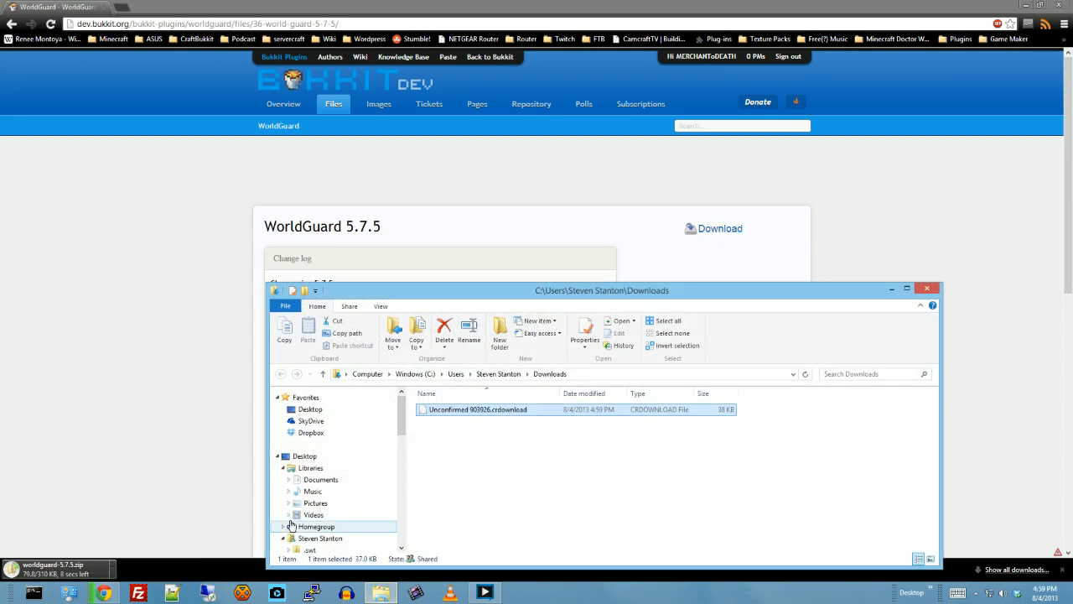
{"action": "left_click", "coordinate": [924, 292]}
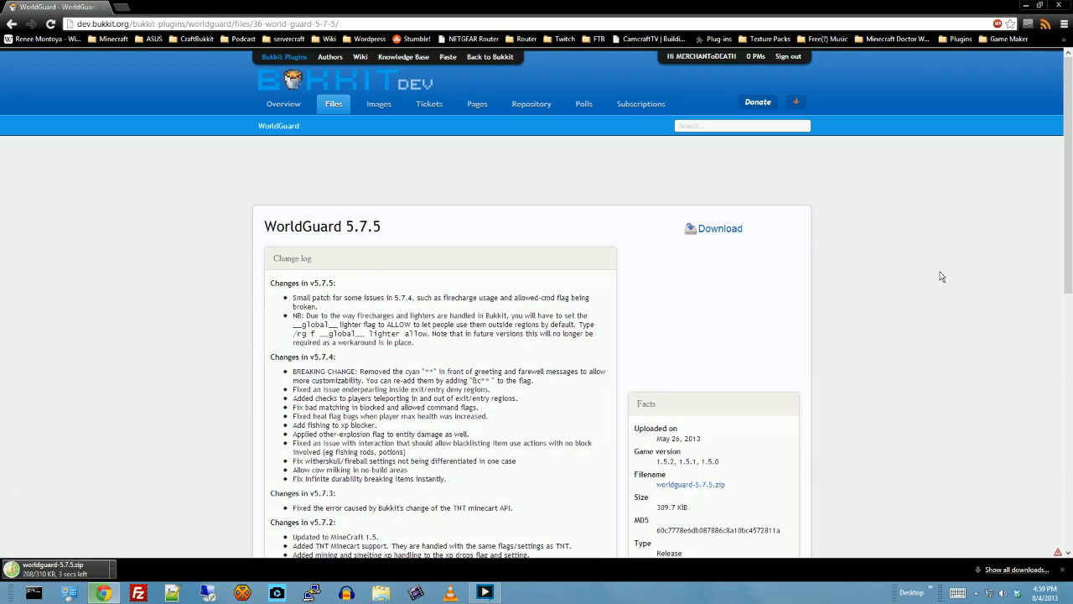
- Open the WorldEdit page from WorldGuard's installation instructions and download WorldEdit 5.5.7
{"action": "scroll", "coordinate": [920, 316], "scroll_direction": "down", "scroll_amount": 2}
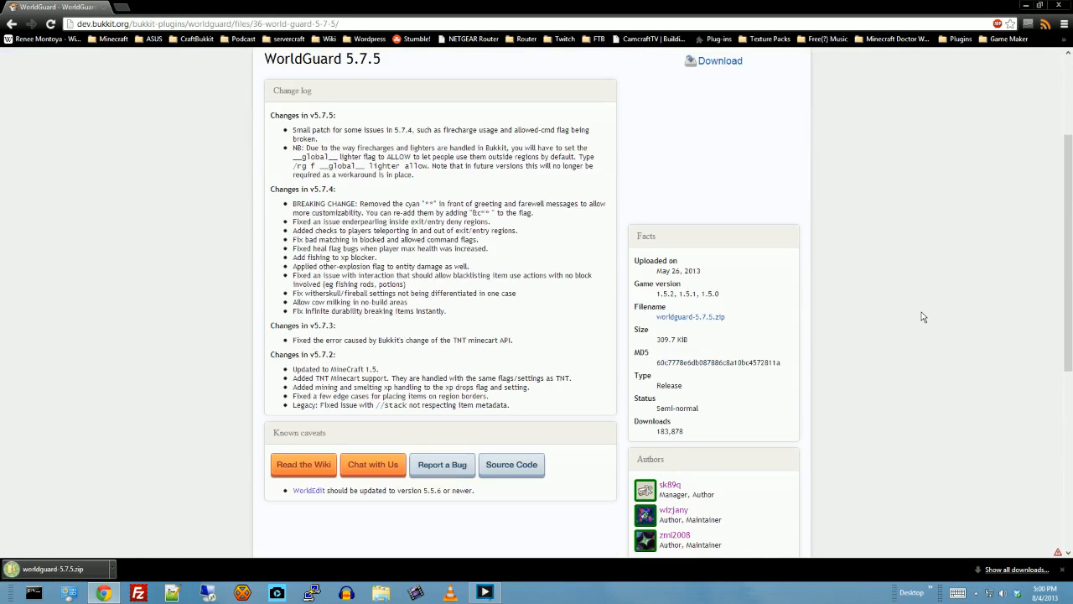
{"action": "scroll", "coordinate": [923, 315], "scroll_direction": "up", "scroll_amount": 2}
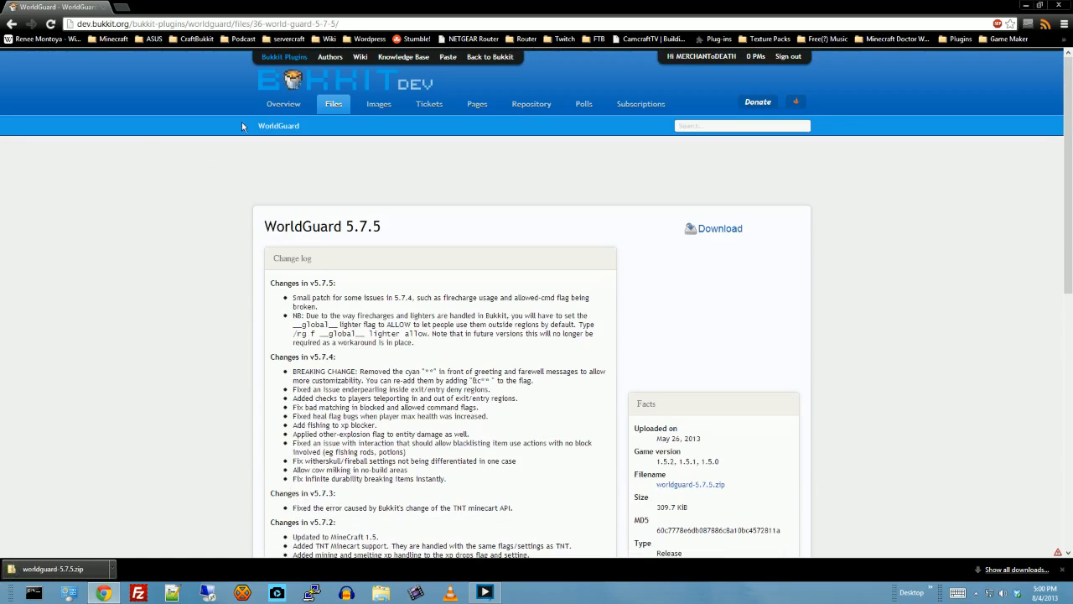
{"action": "left_click", "coordinate": [282, 103]}
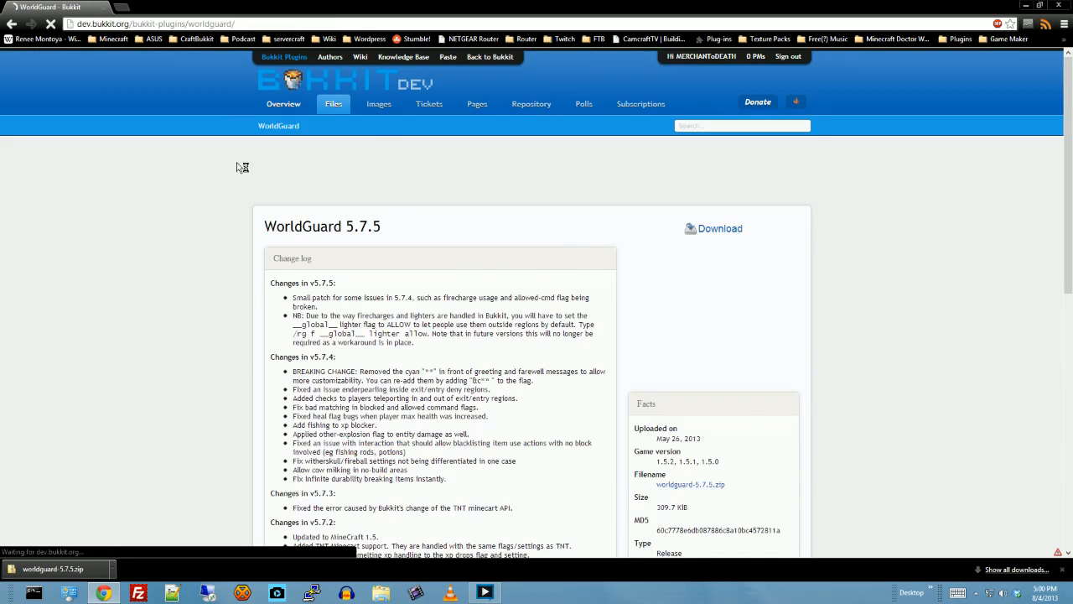
{"action": "scroll", "coordinate": [190, 246], "scroll_direction": "down", "scroll_amount": 1}
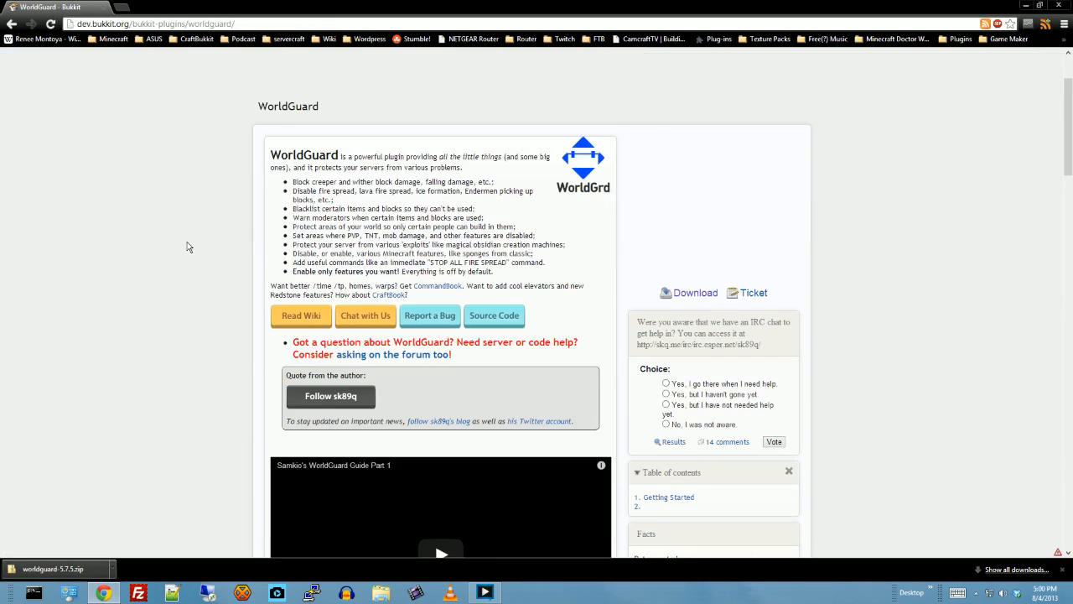
{"action": "scroll", "coordinate": [189, 246], "scroll_direction": "down", "scroll_amount": 5}
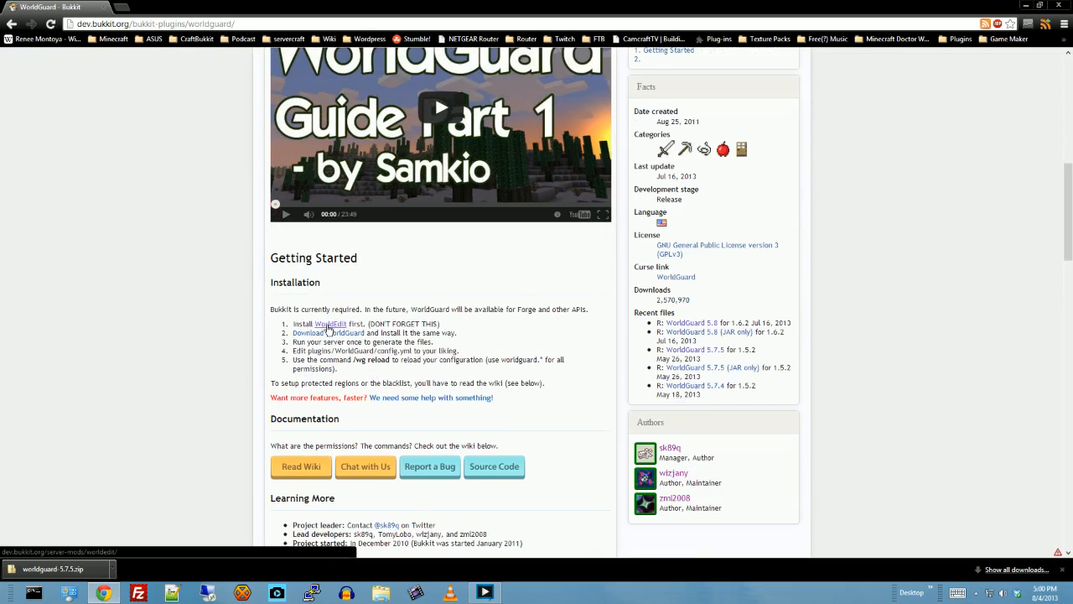
{"action": "left_click", "coordinate": [328, 325]}
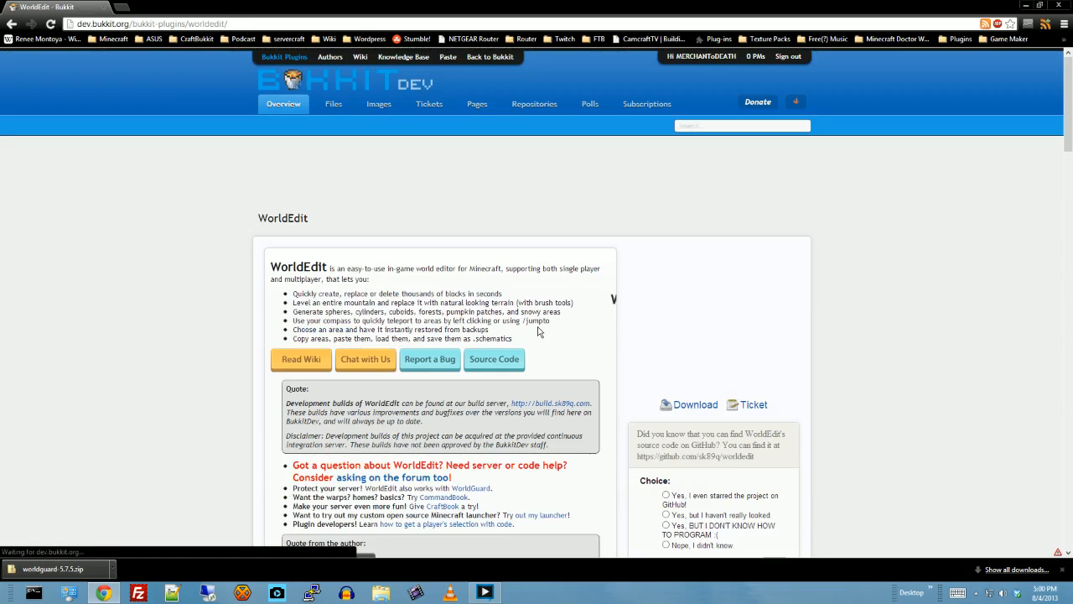
{"action": "left_click", "coordinate": [695, 405]}
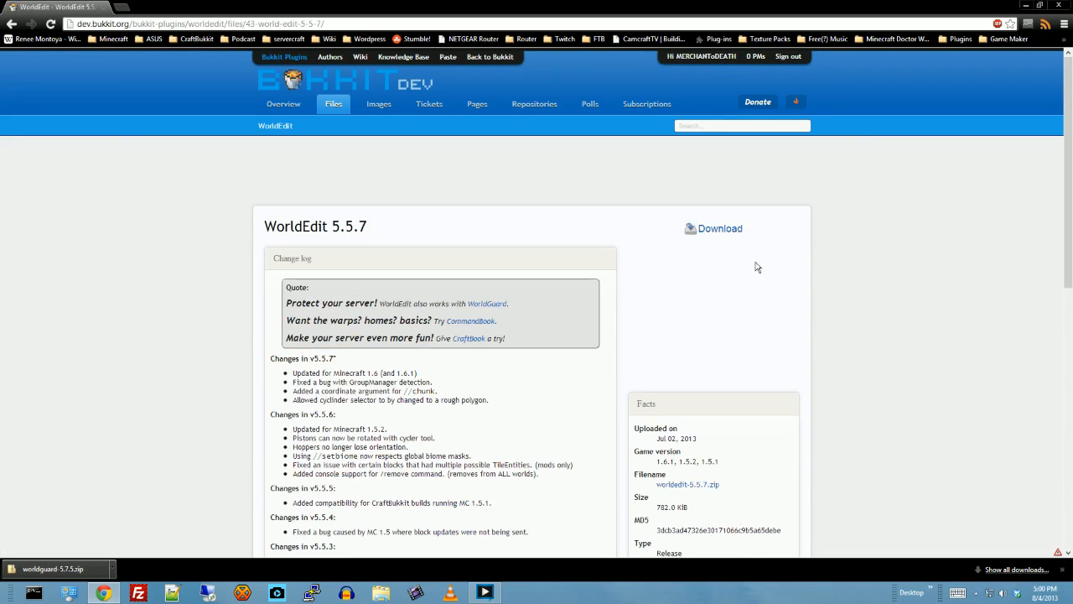
{"action": "left_click", "coordinate": [722, 230]}
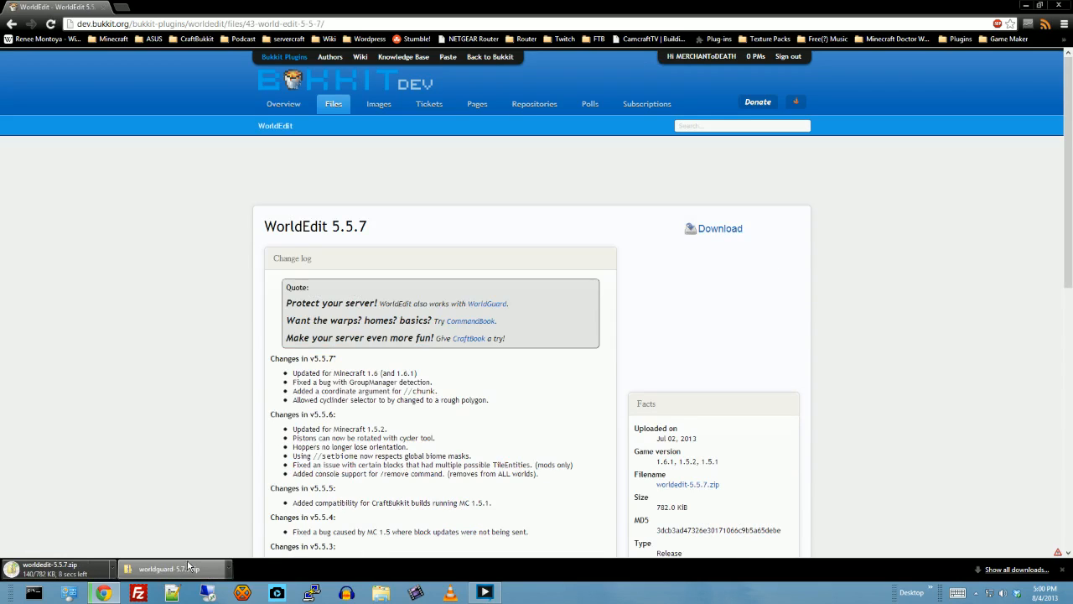
- Show the downloaded WorldGuard archive in its folder and extract it to a worldguard-5.7.5 subfolder
{"action": "right_click", "coordinate": [189, 569]}
{"action": "left_click", "coordinate": [218, 534]}
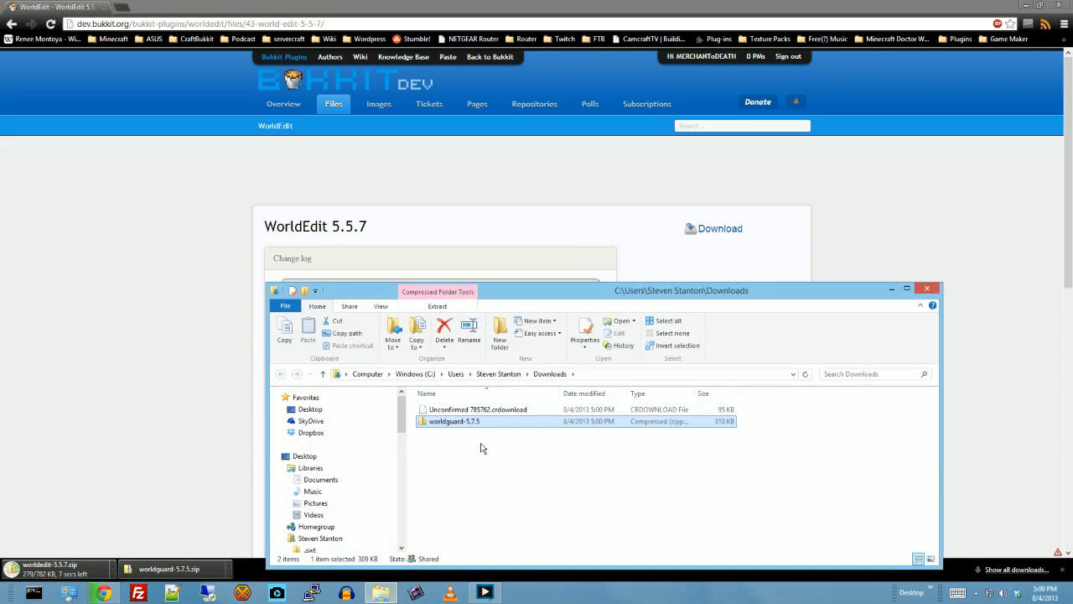
{"action": "right_click", "coordinate": [460, 424]}
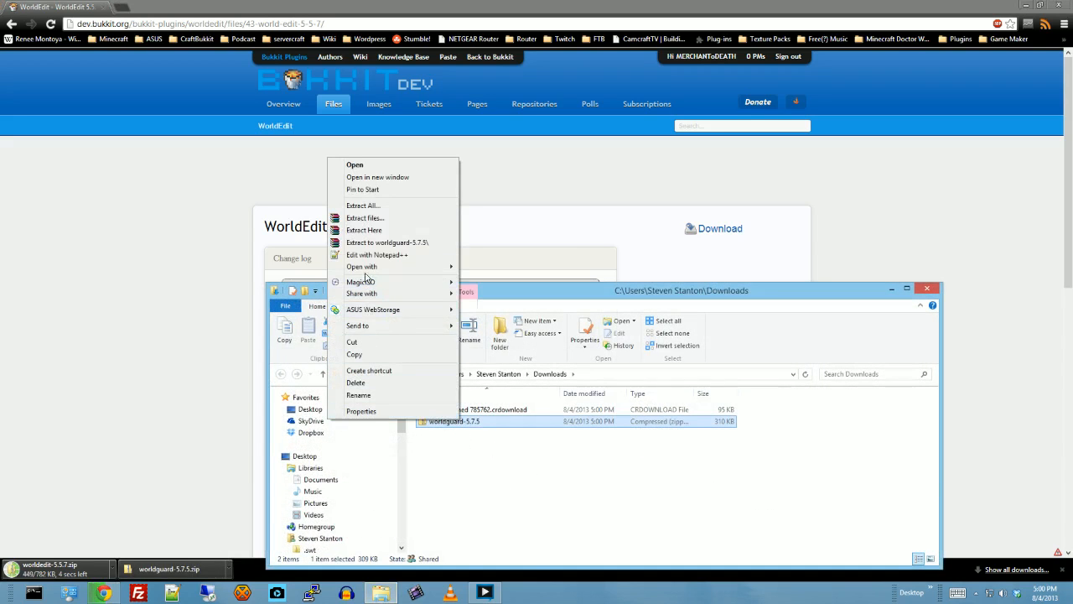
{"action": "left_click", "coordinate": [379, 242]}
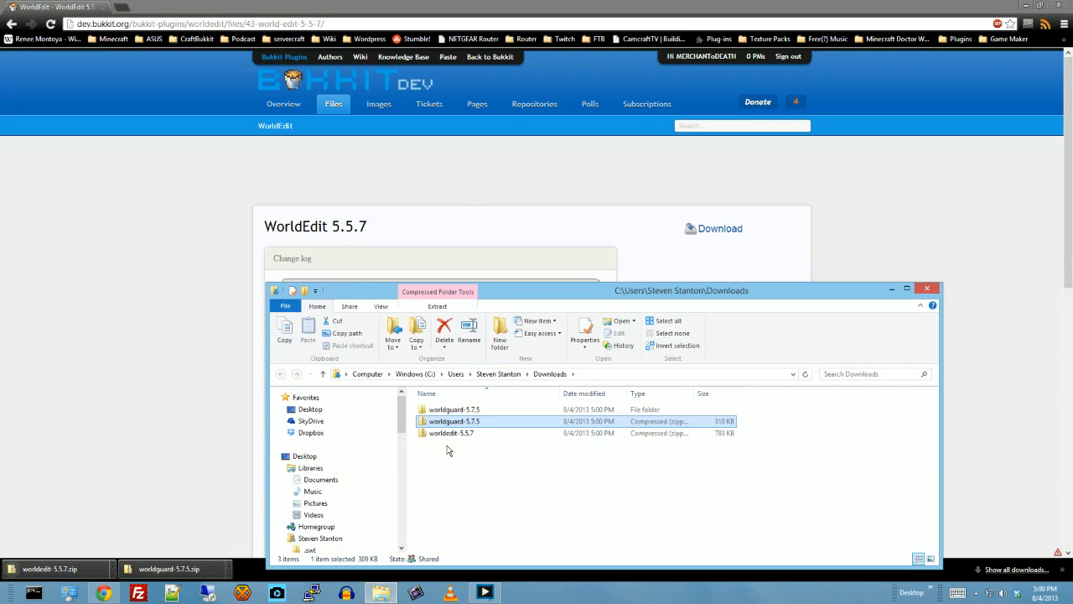
- Extract the WorldEdit archive to a worldedit-5.5.7 subfolder and open that folder
{"action": "right_click", "coordinate": [444, 433]}
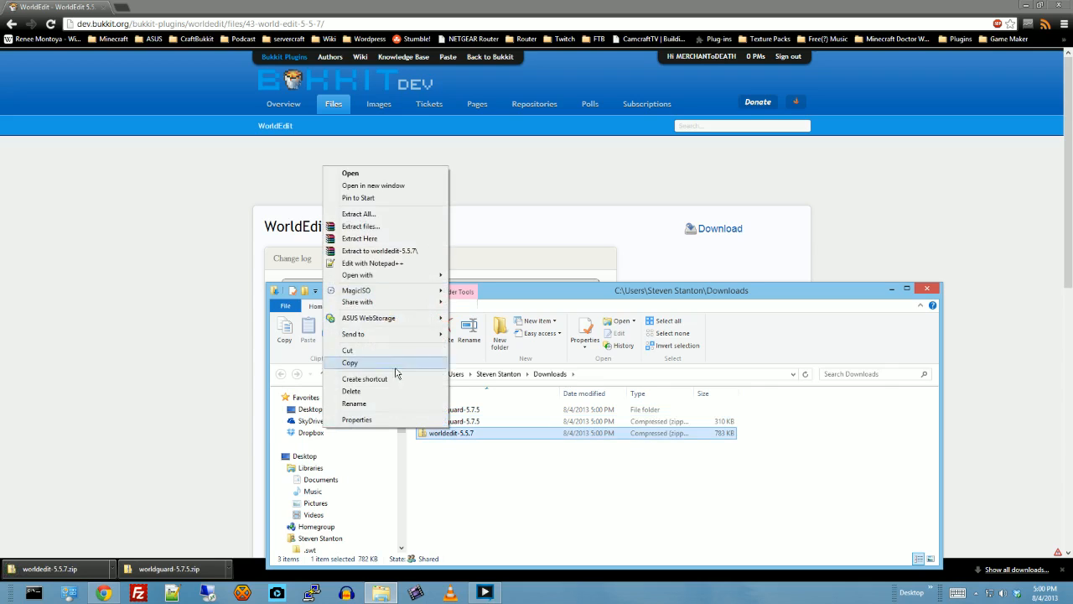
{"action": "left_click", "coordinate": [372, 251]}
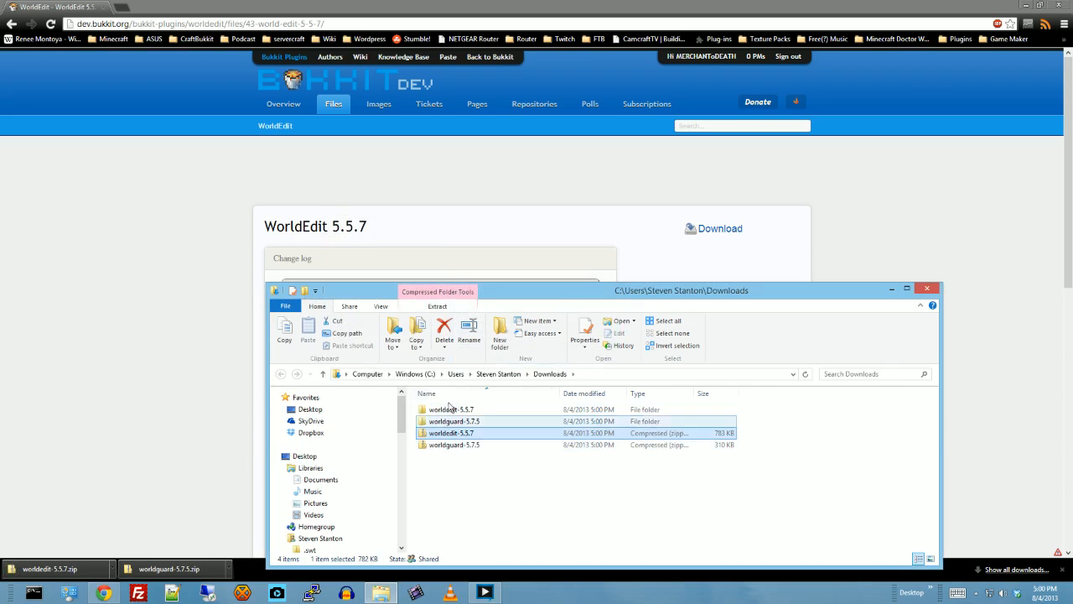
{"action": "double_click", "coordinate": [444, 411]}
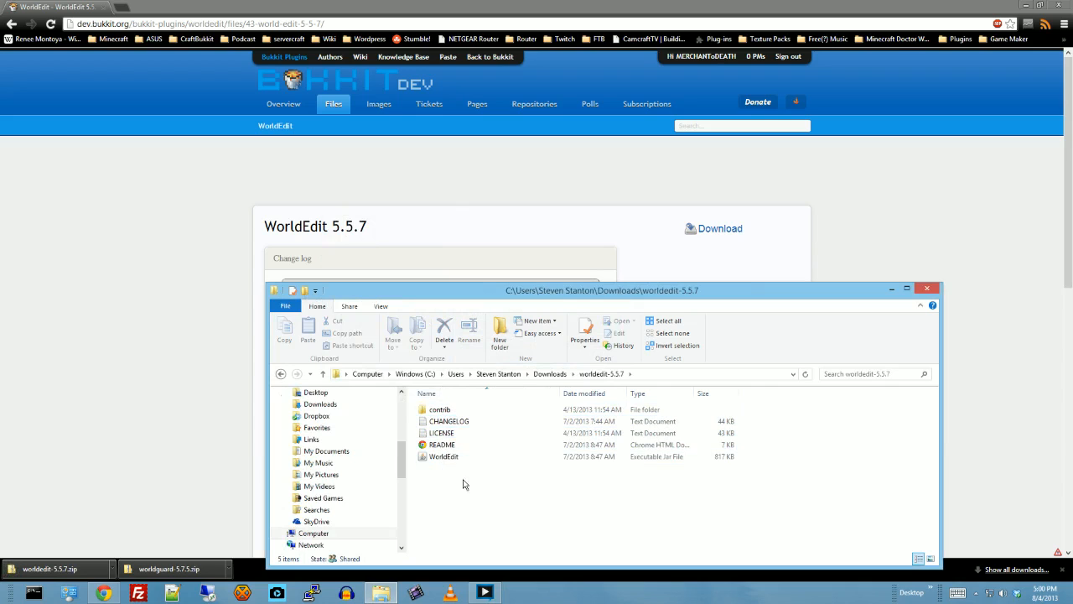
- Move the WorldEdit jar file from the worldedit-5.5.7 folder into the worldguard-5.7.5 folder
{"action": "right_click", "coordinate": [440, 457]}
{"action": "left_click", "coordinate": [351, 379]}
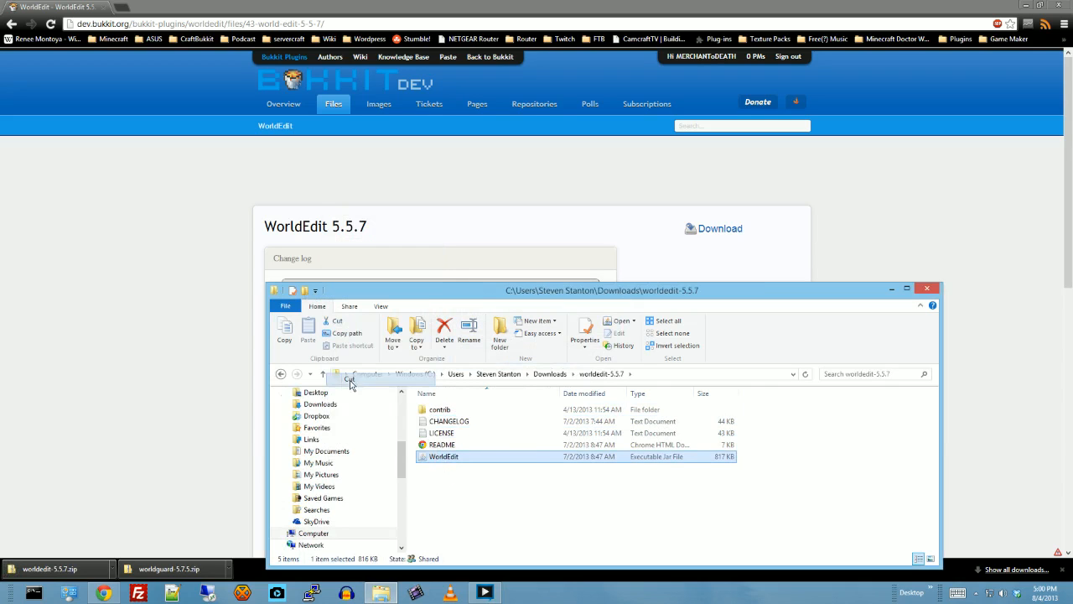
{"action": "left_click", "coordinate": [281, 374]}
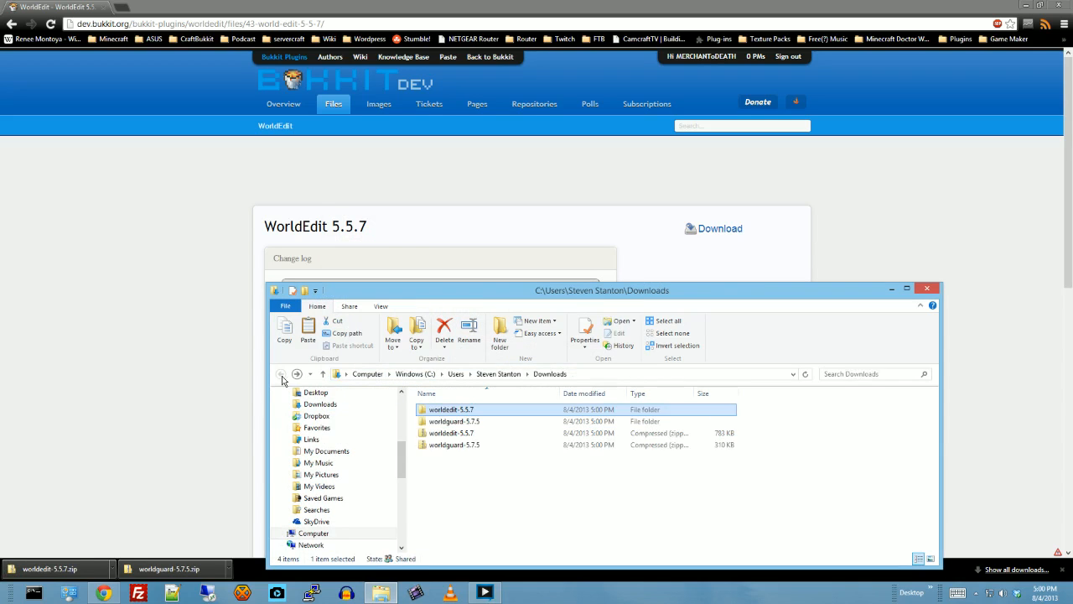
{"action": "right_click", "coordinate": [453, 494]}
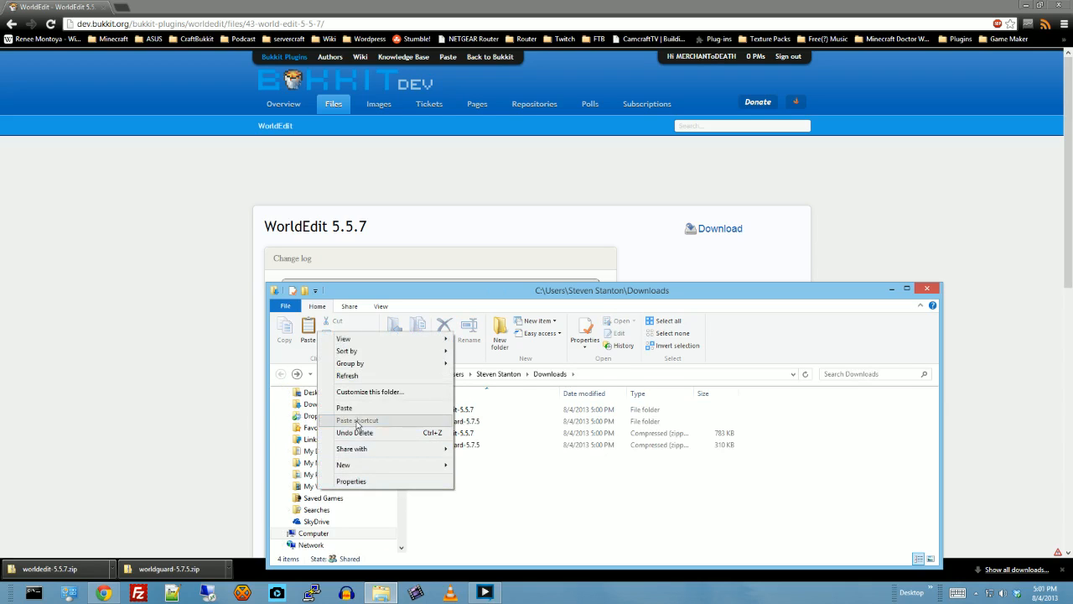
{"action": "left_click", "coordinate": [514, 493]}
{"action": "double_click", "coordinate": [444, 421]}
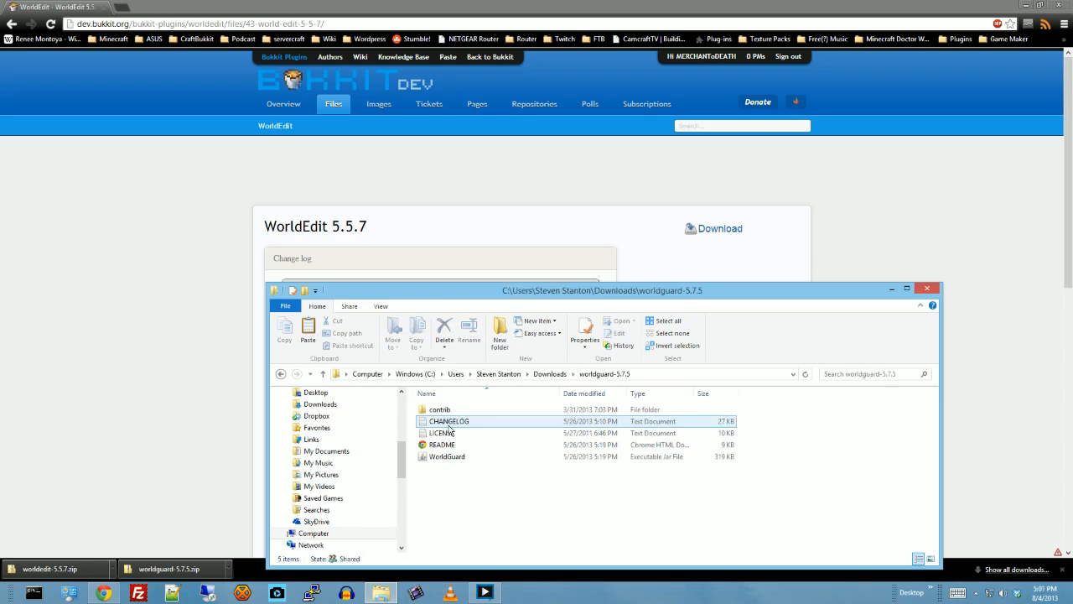
{"action": "right_click", "coordinate": [474, 506]}
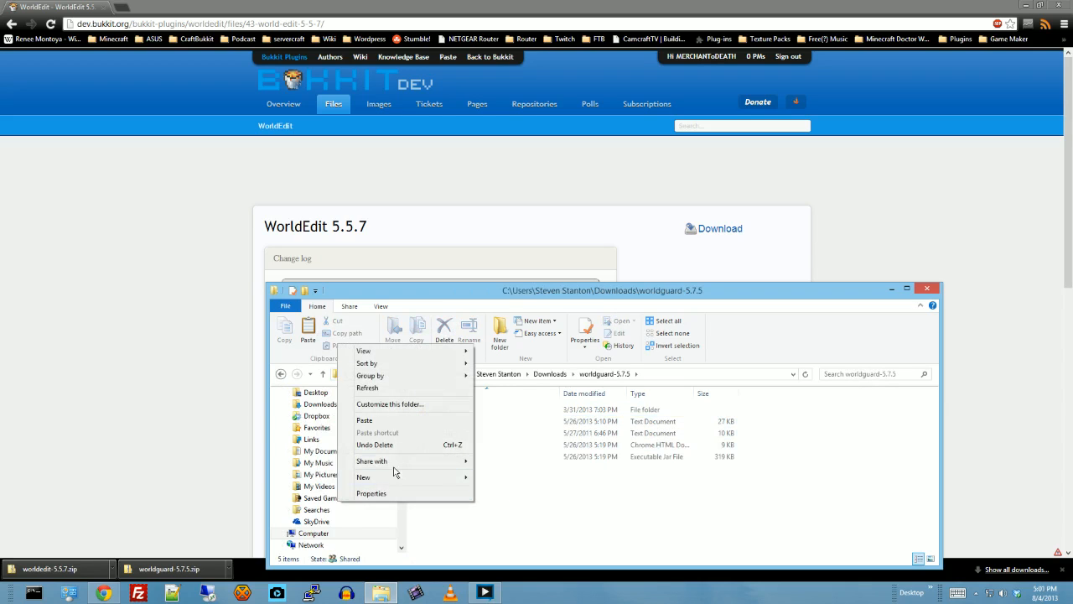
{"action": "left_click", "coordinate": [394, 421]}
- Move the WorldGuard and WorldEdit jar files from worldguard-5.7.5 into the plugins folder of the desktop's Minecraft Tutorial folder
{"action": "left_click", "coordinate": [450, 459]}
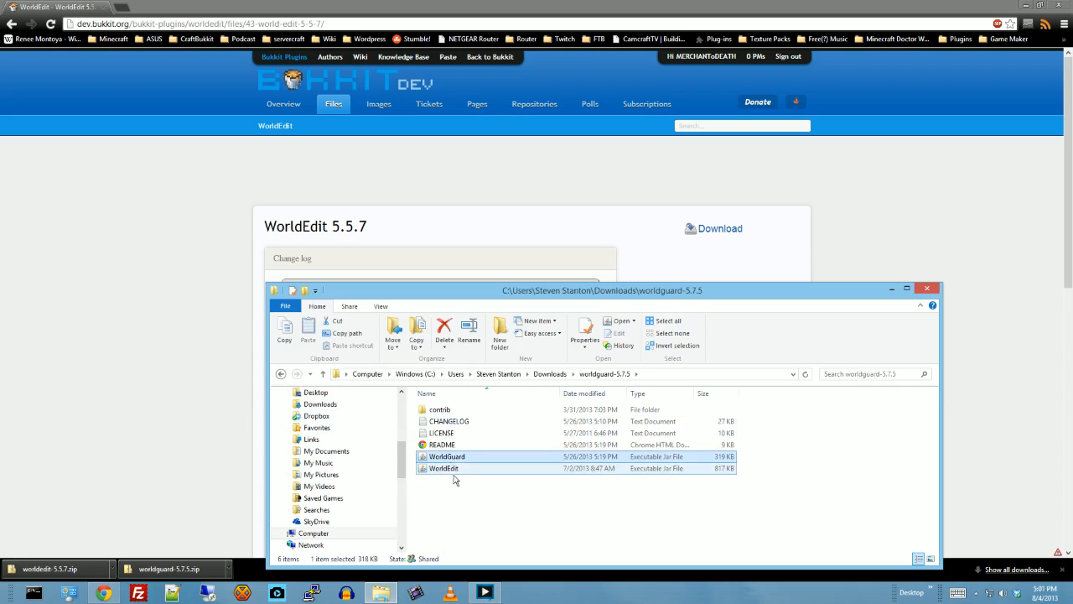
{"action": "left_click", "coordinate": [459, 470], "text": "ctrl"}
{"action": "right_click", "coordinate": [460, 471]}
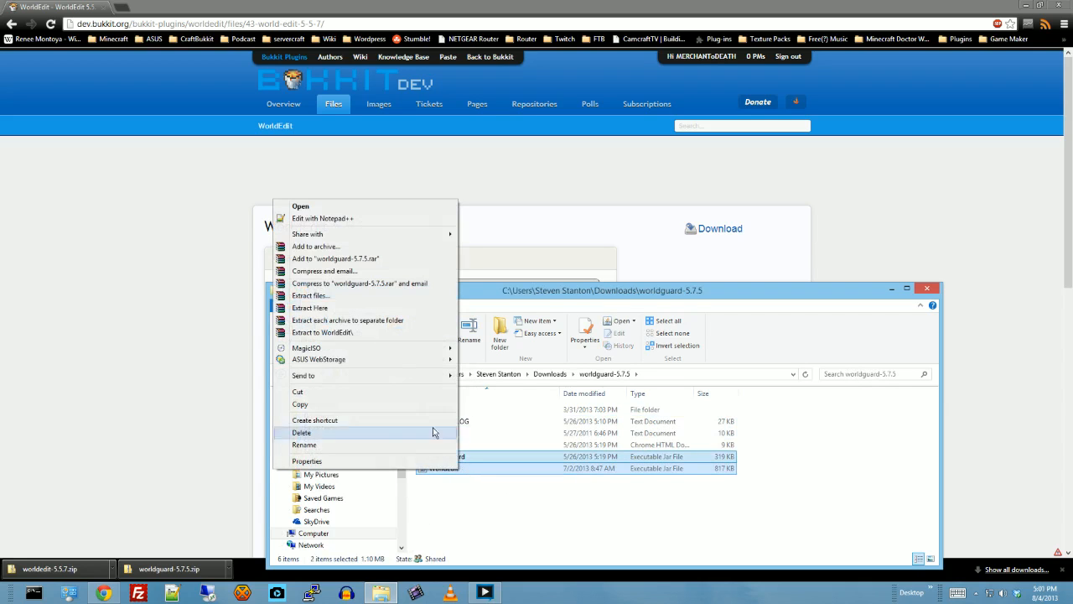
{"action": "left_click", "coordinate": [323, 391]}
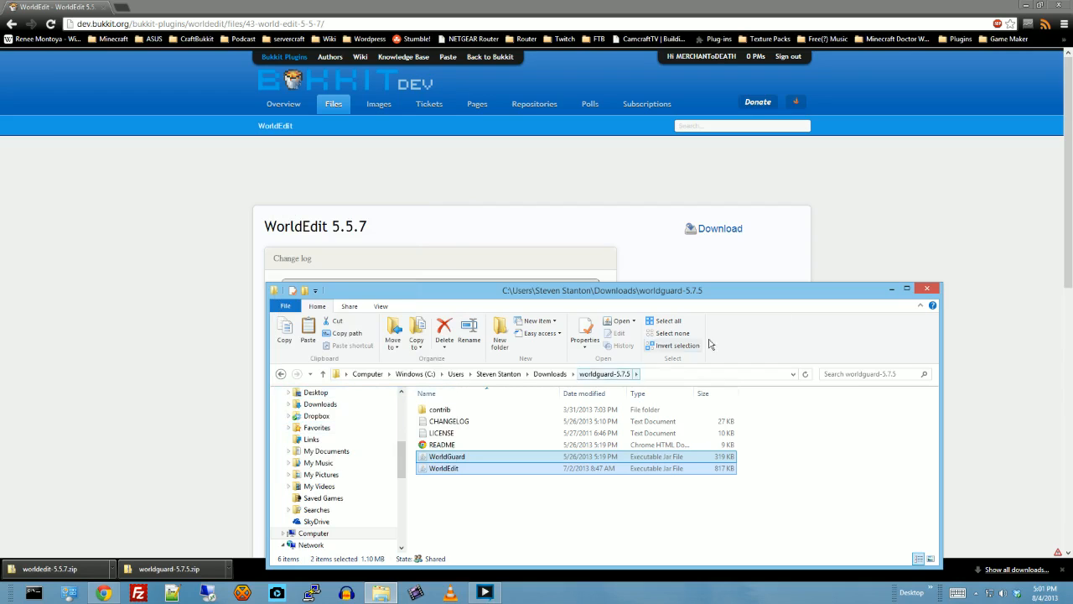
{"action": "left_click", "coordinate": [891, 291]}
{"action": "left_click", "coordinate": [1024, 5]}
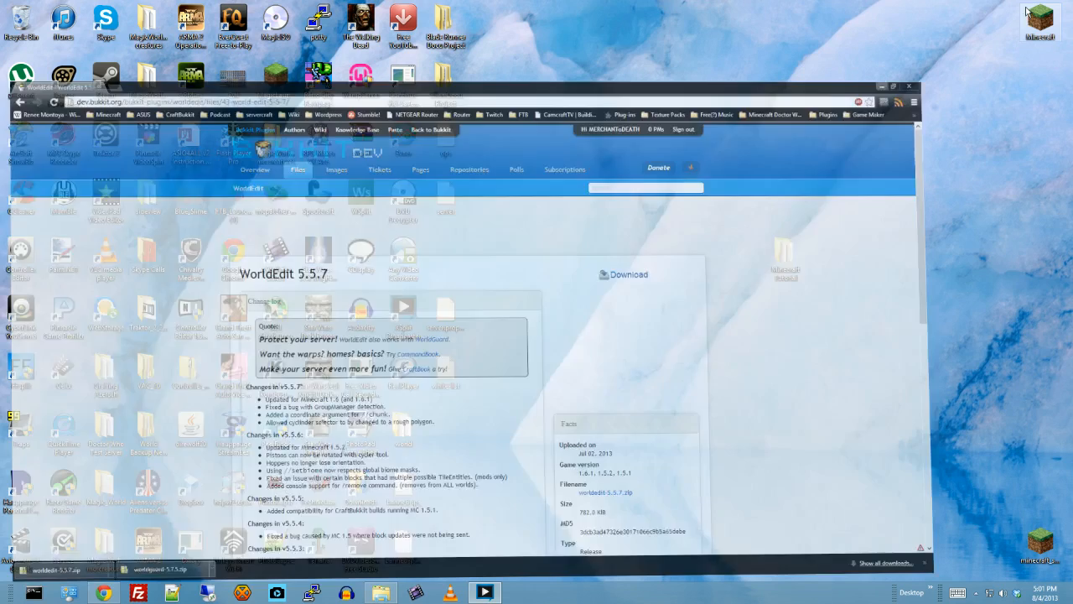
{"action": "double_click", "coordinate": [790, 252]}
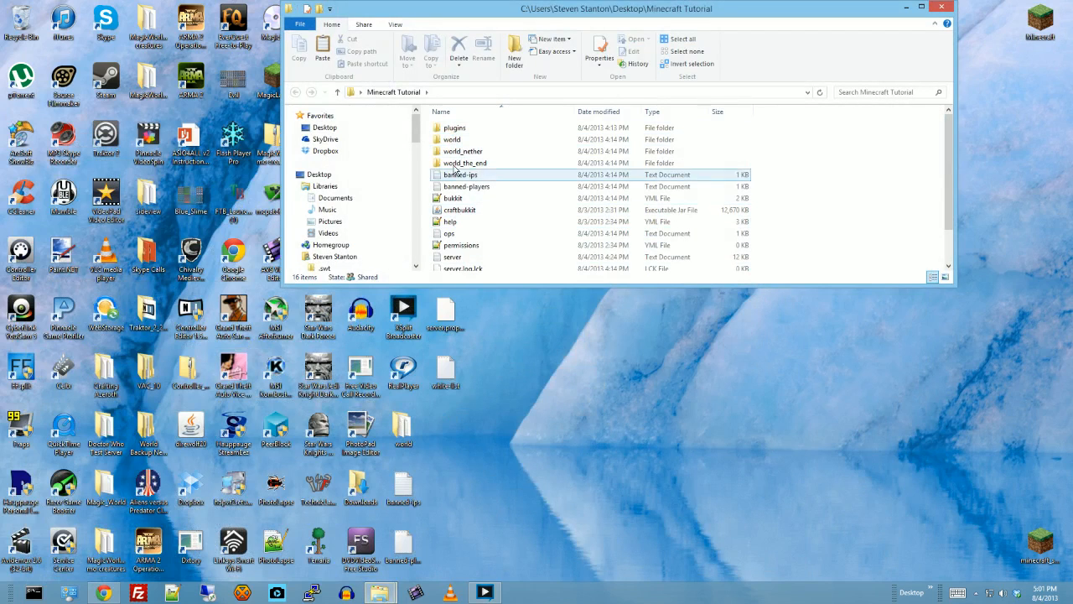
{"action": "double_click", "coordinate": [456, 130]}
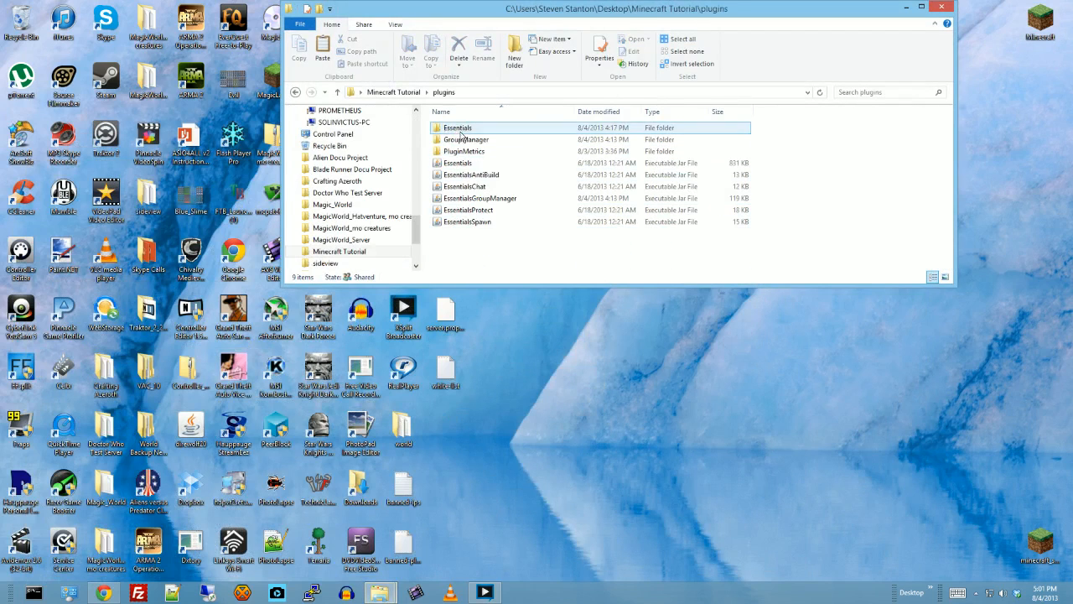
{"action": "right_click", "coordinate": [543, 257]}
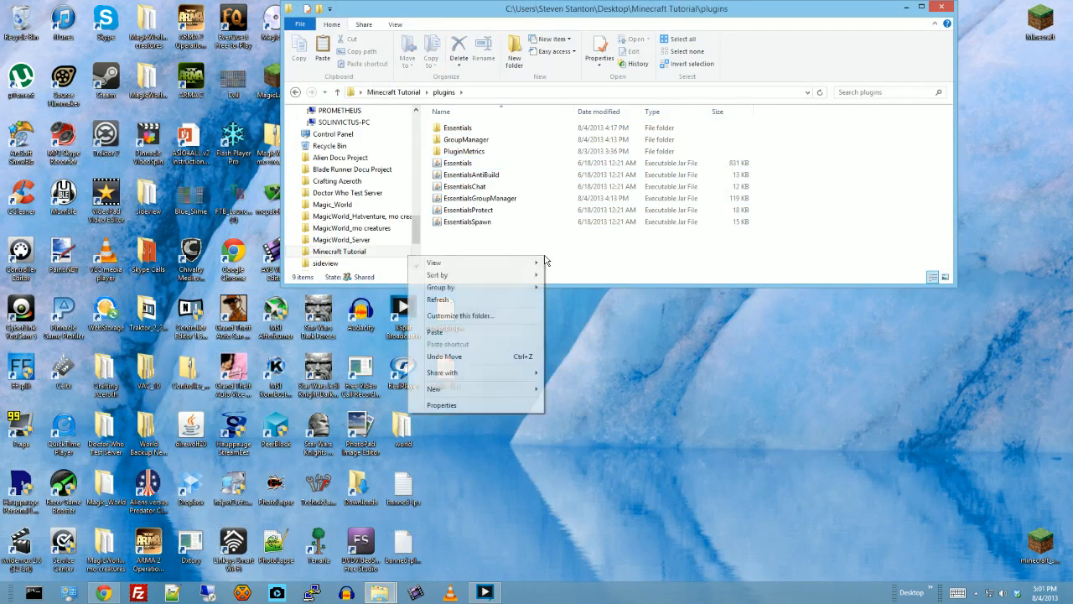
{"action": "left_click", "coordinate": [436, 332]}
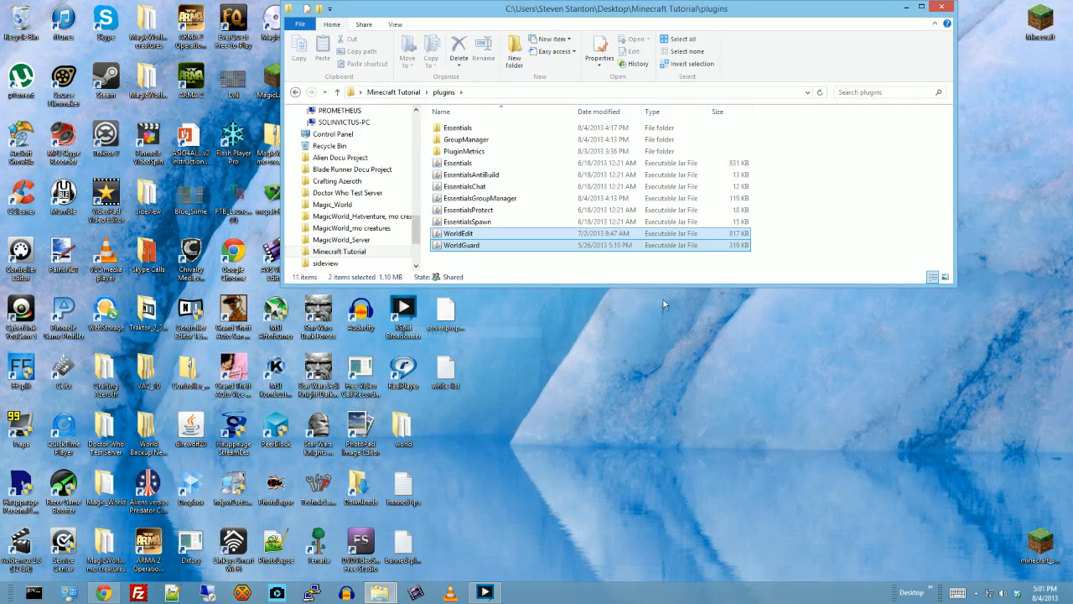
{"action": "left_click", "coordinate": [575, 265]}
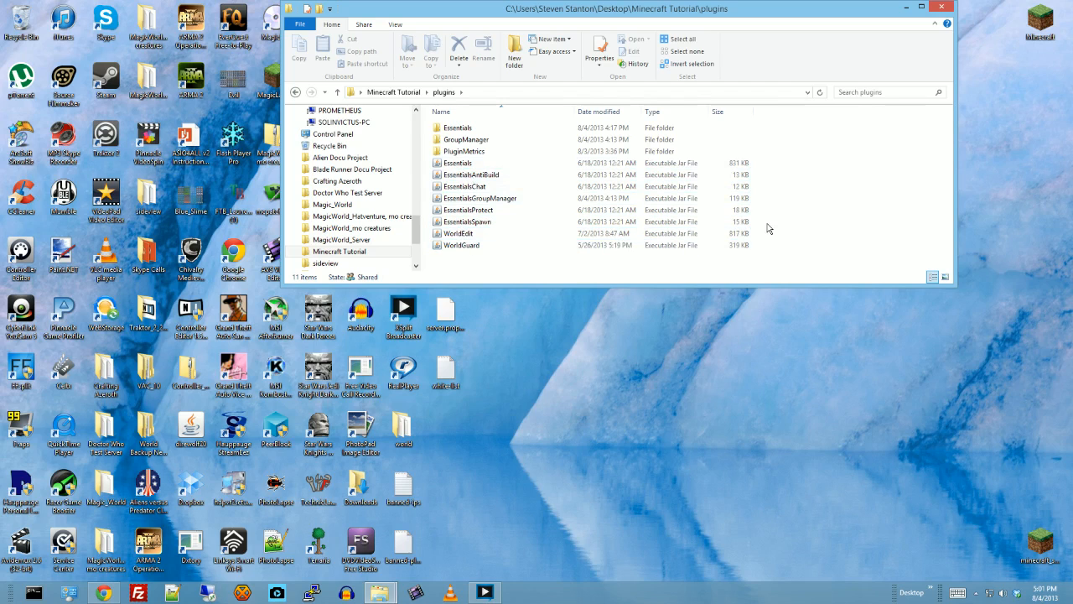
{"action": "left_click", "coordinate": [907, 8]}
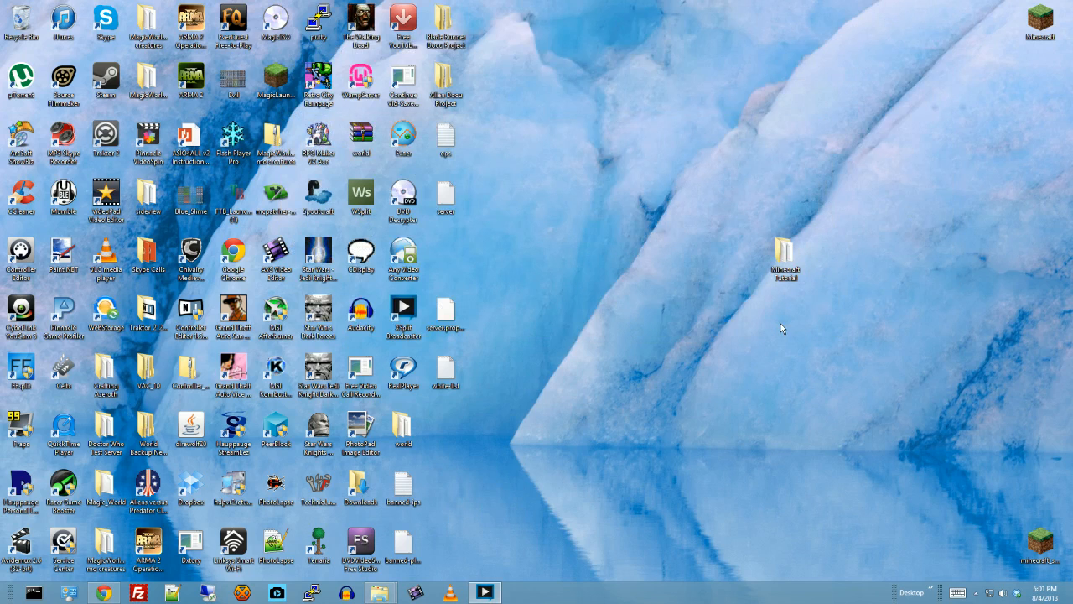
- Run the server with the Start batch file in the Minecraft Tutorial folder, and shut it down with the stop command once loaded
{"action": "double_click", "coordinate": [769, 265]}
{"action": "scroll", "coordinate": [498, 243], "scroll_direction": "down", "scroll_amount": 1}
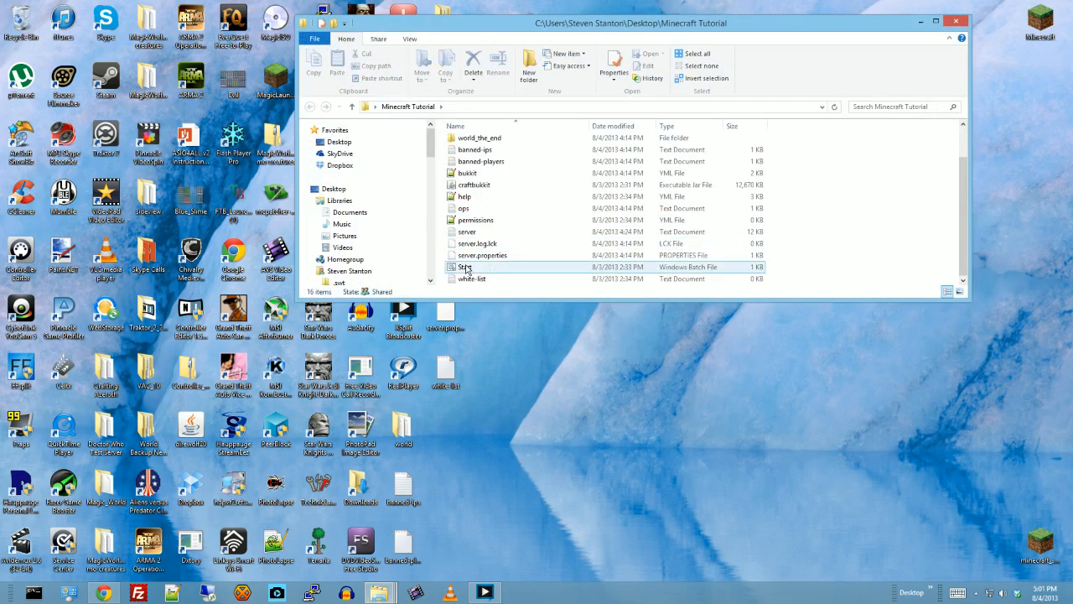
{"action": "double_click", "coordinate": [465, 267]}
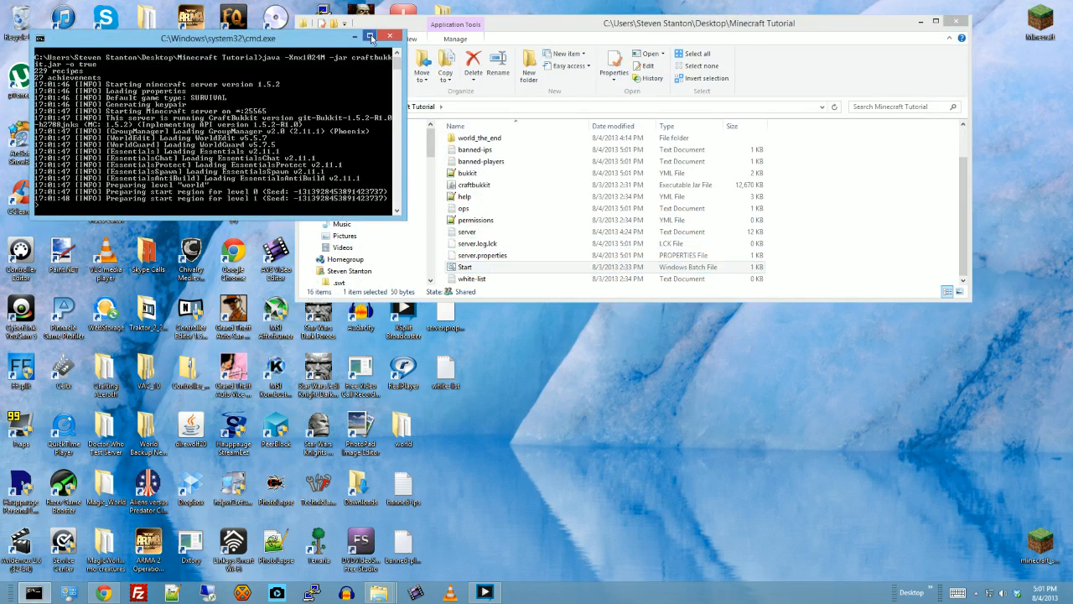
{"action": "left_click", "coordinate": [370, 36]}
{"action": "left_click", "coordinate": [597, 255]}
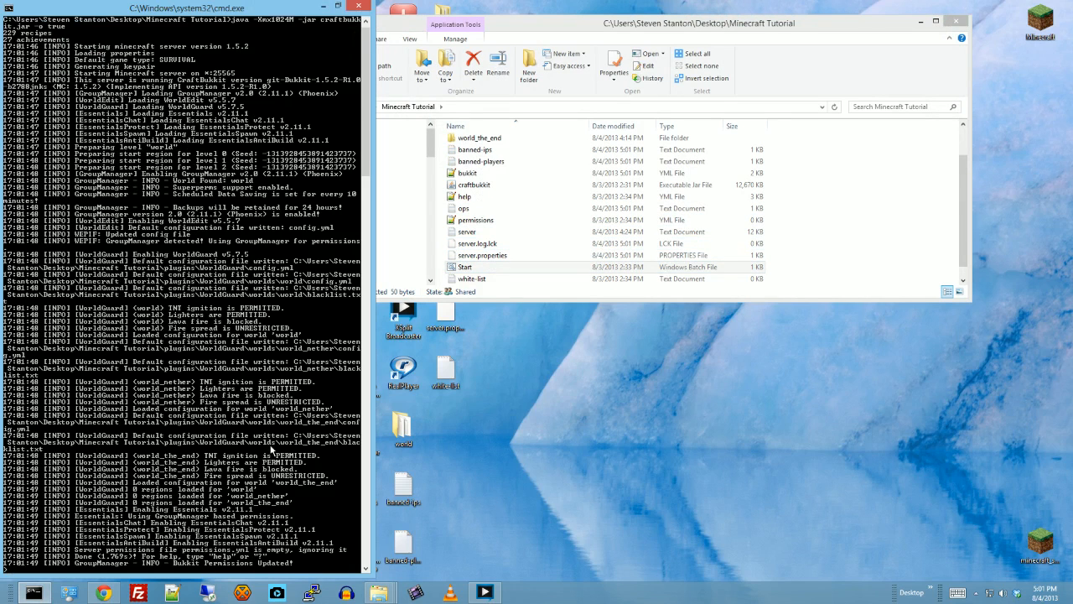
{"action": "key", "text": "Return"}
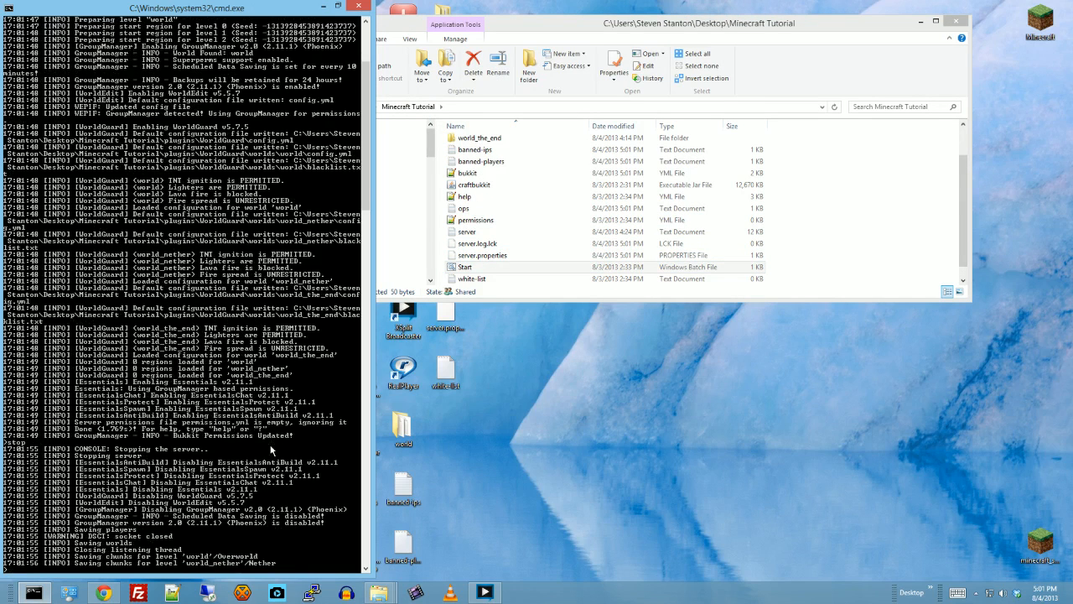
{"action": "left_click", "coordinate": [352, 9]}
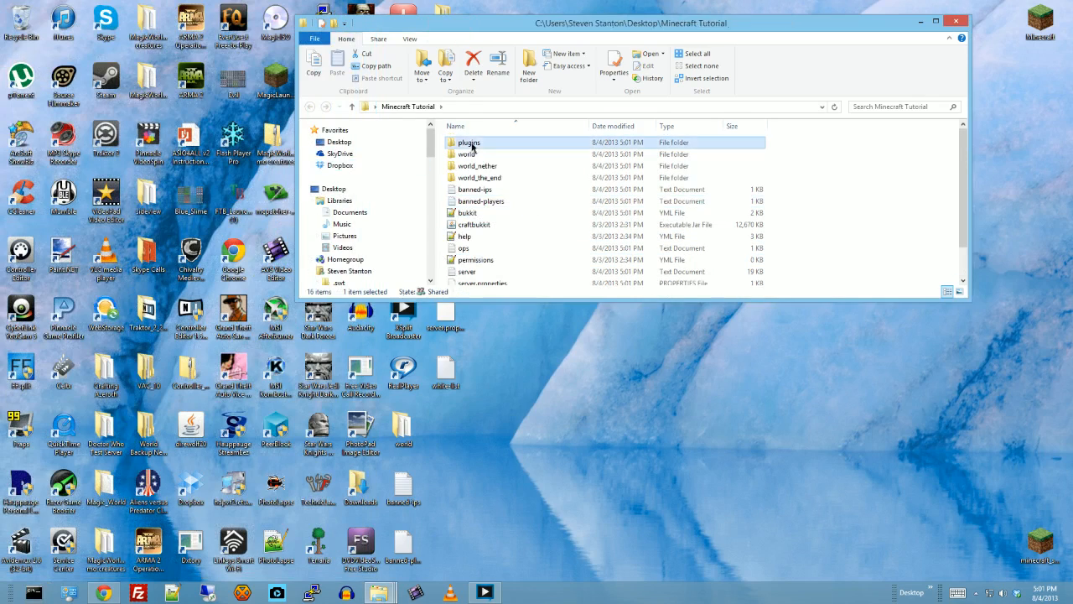
- Open the server's plugins folder and look through the config.yml file in its WorldEdit folder
{"action": "double_click", "coordinate": [472, 142]}
{"action": "left_click", "coordinate": [936, 21]}
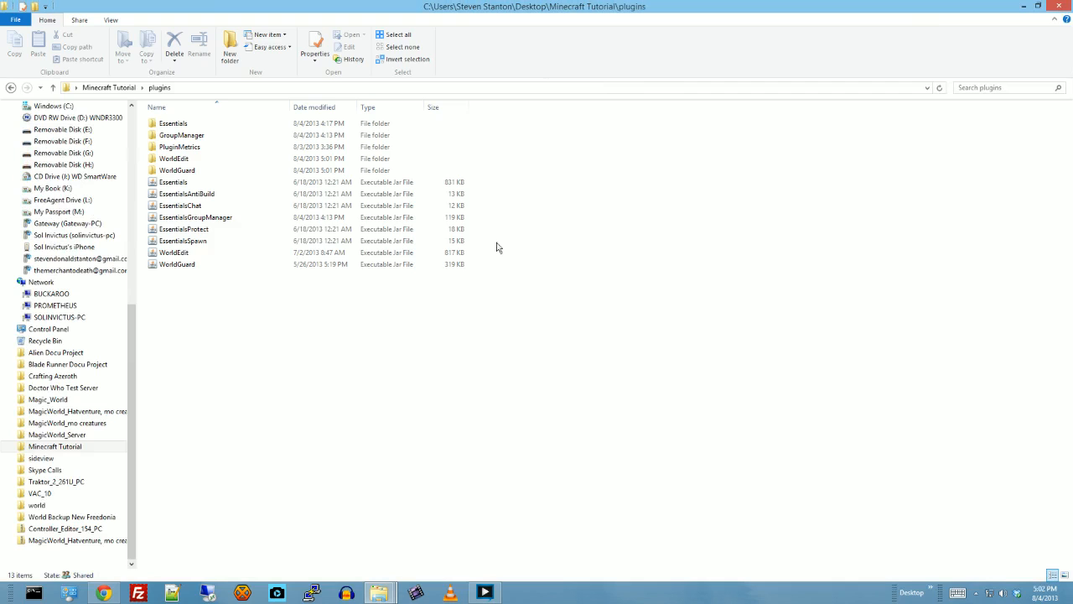
{"action": "double_click", "coordinate": [180, 159]}
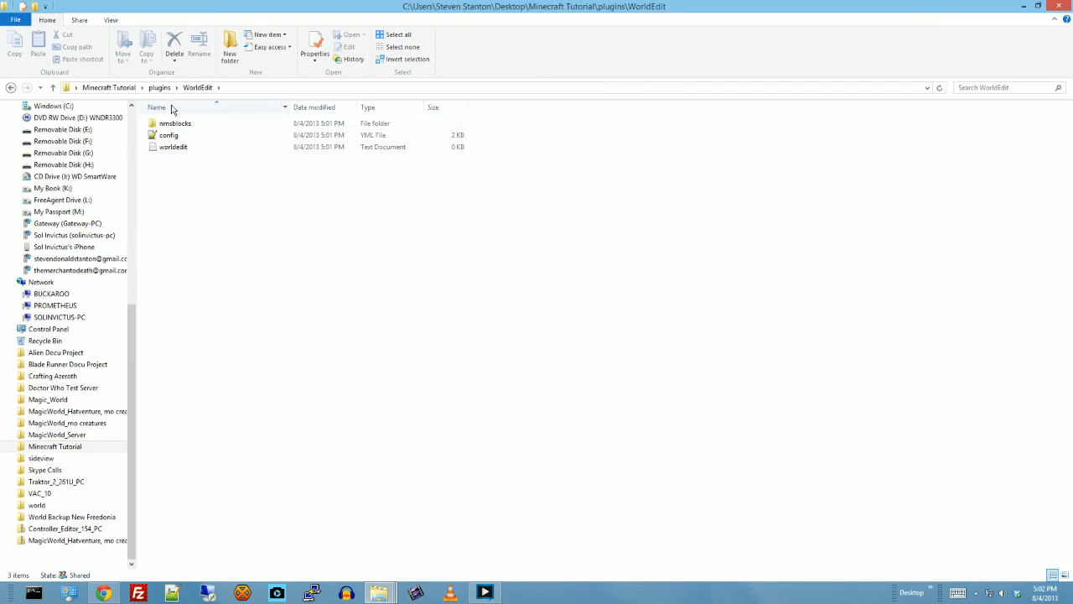
{"action": "double_click", "coordinate": [167, 139]}
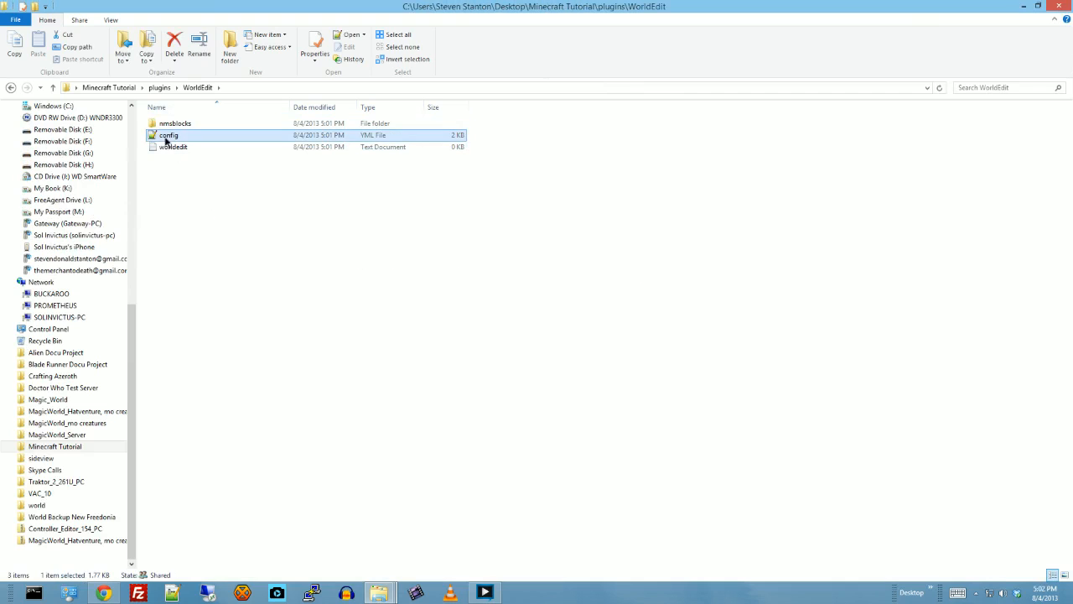
{"action": "scroll", "coordinate": [654, 361], "scroll_direction": "down", "scroll_amount": 3}
{"action": "scroll", "coordinate": [671, 360], "scroll_direction": "down", "scroll_amount": 12}
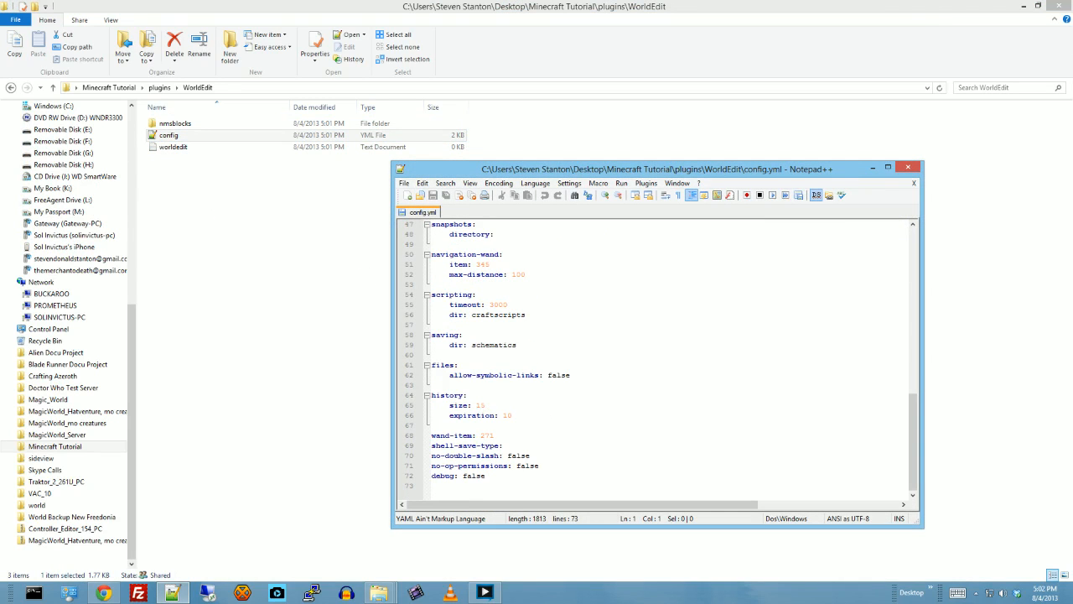
{"action": "scroll", "coordinate": [875, 219], "scroll_direction": "up", "scroll_amount": 10}
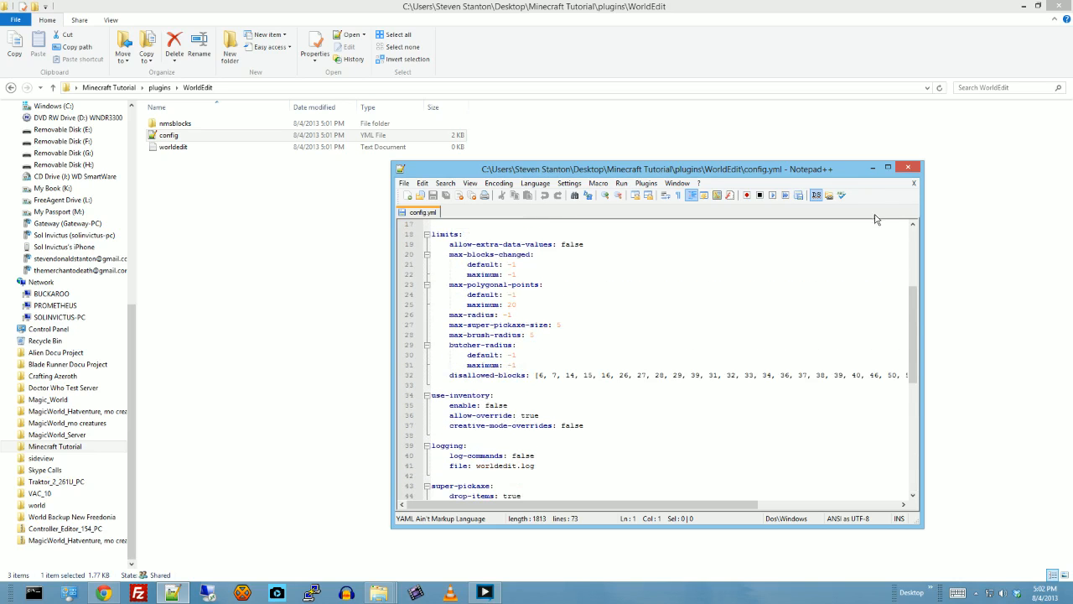
{"action": "left_click", "coordinate": [908, 167]}
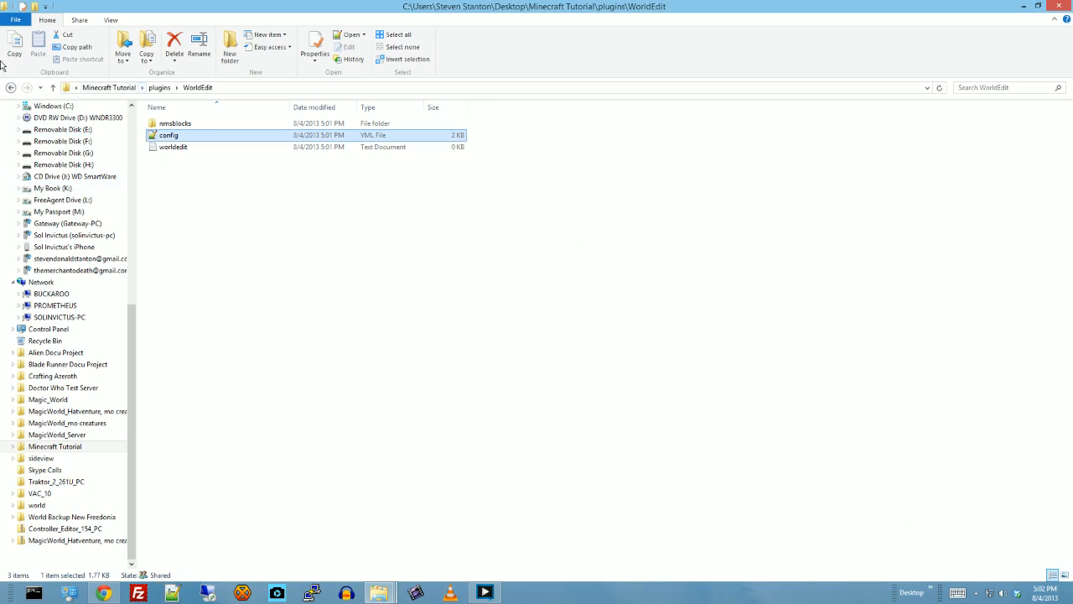
- Open config.yml from the WorldGuard plugin folder in a maximized editor and look through its protection, fire and mob settings
{"action": "left_click", "coordinate": [11, 87]}
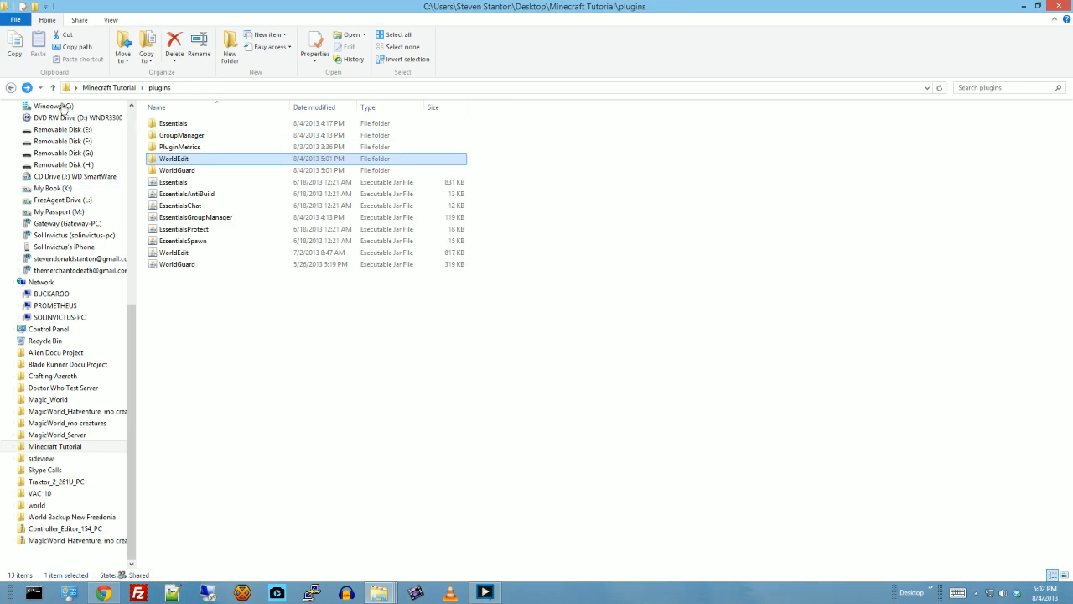
{"action": "double_click", "coordinate": [174, 171]}
{"action": "left_click", "coordinate": [168, 136]}
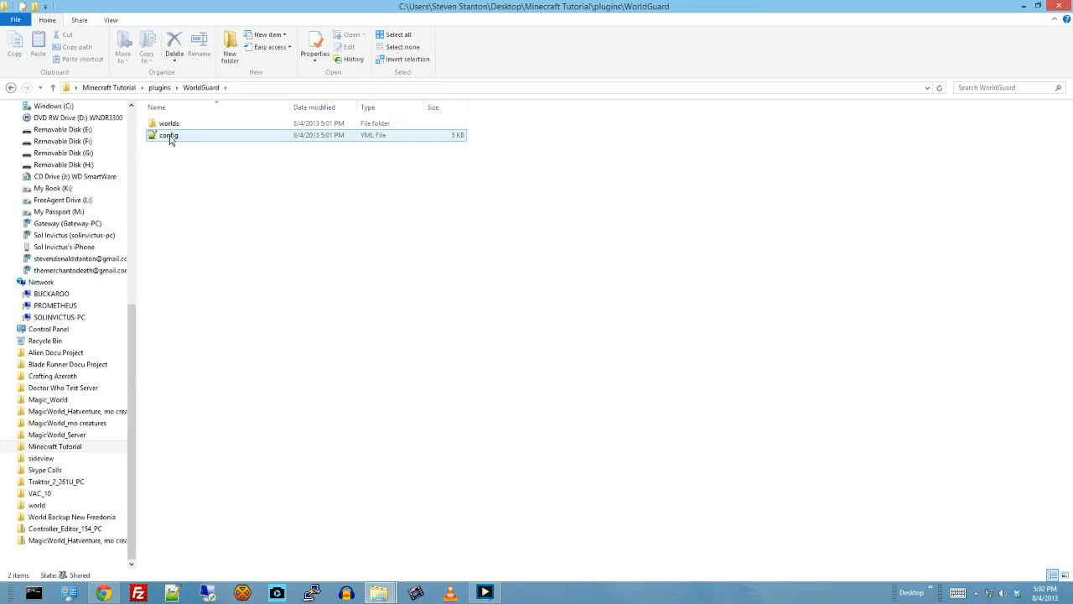
{"action": "right_click", "coordinate": [171, 140]}
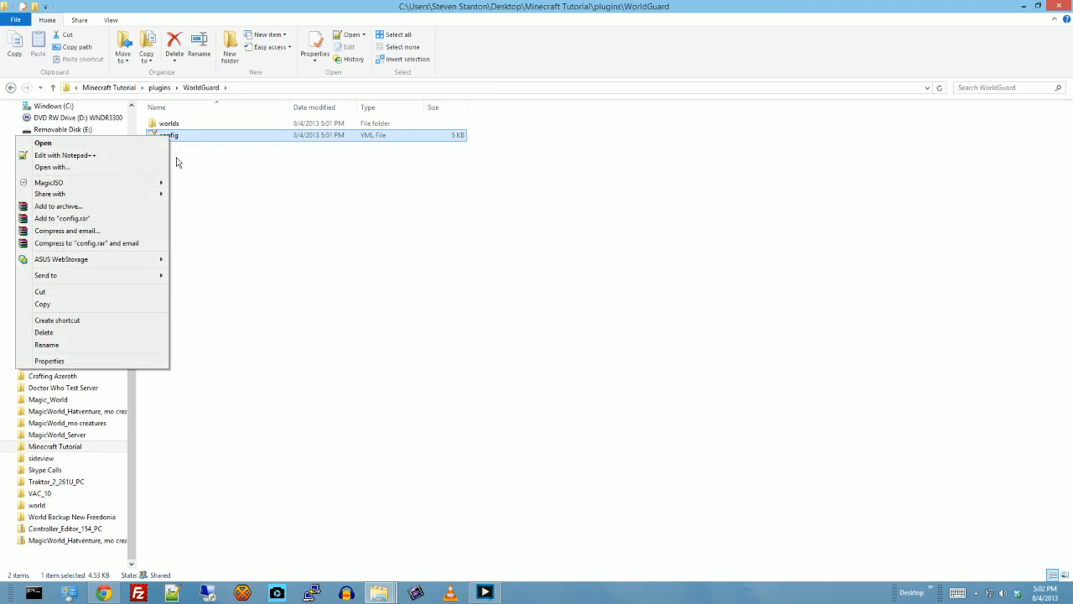
{"action": "left_click", "coordinate": [44, 148]}
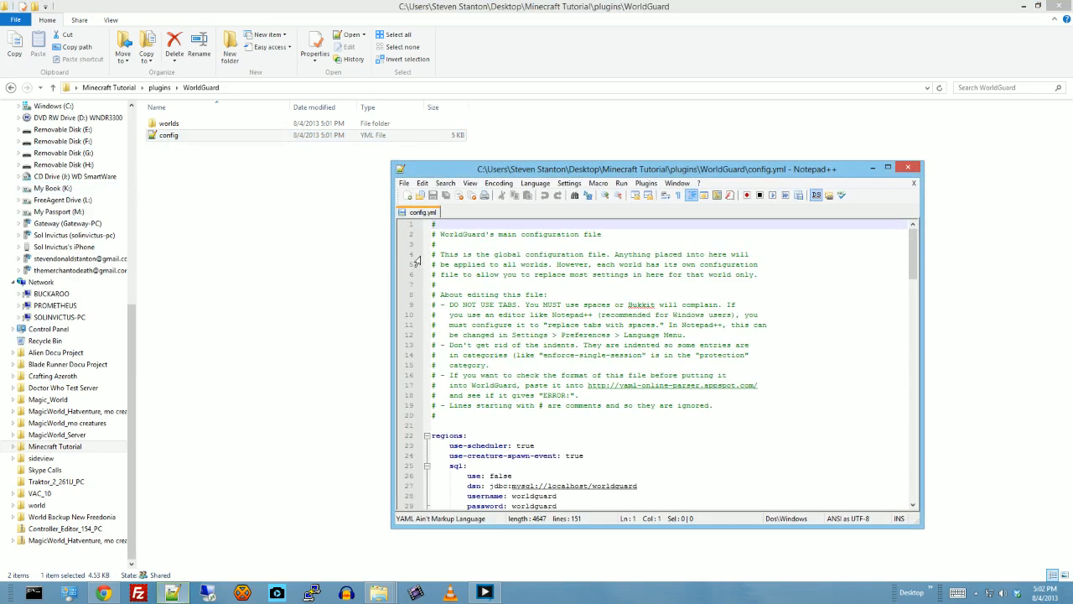
{"action": "left_click", "coordinate": [888, 169]}
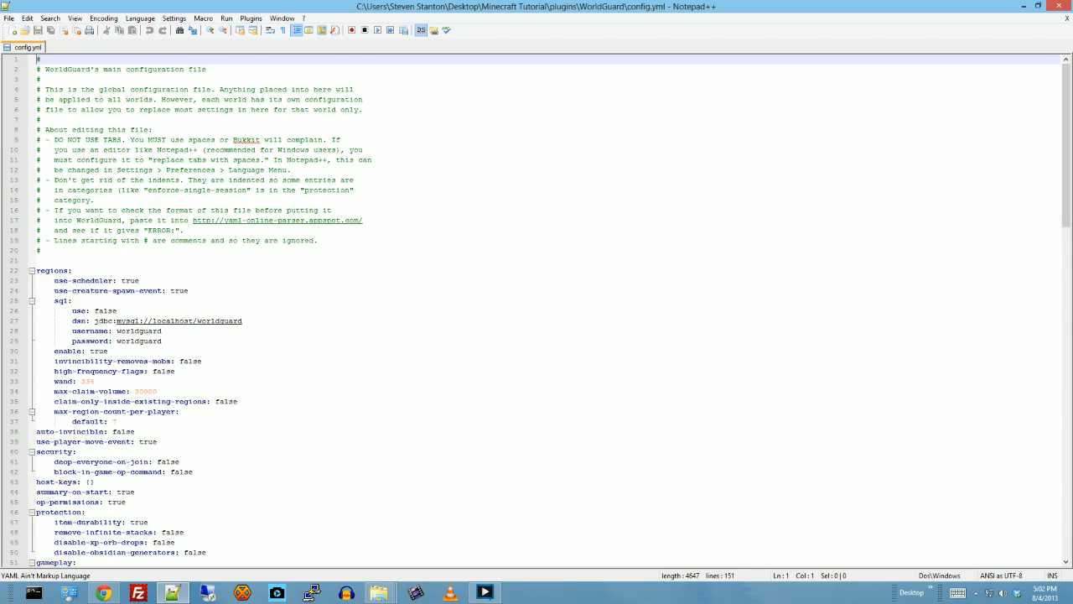
{"action": "scroll", "coordinate": [550, 310], "scroll_direction": "down", "scroll_amount": 18}
{"action": "scroll", "coordinate": [537, 310], "scroll_direction": "down", "scroll_amount": 3}
{"action": "scroll", "coordinate": [550, 310], "scroll_direction": "up", "scroll_amount": 12}
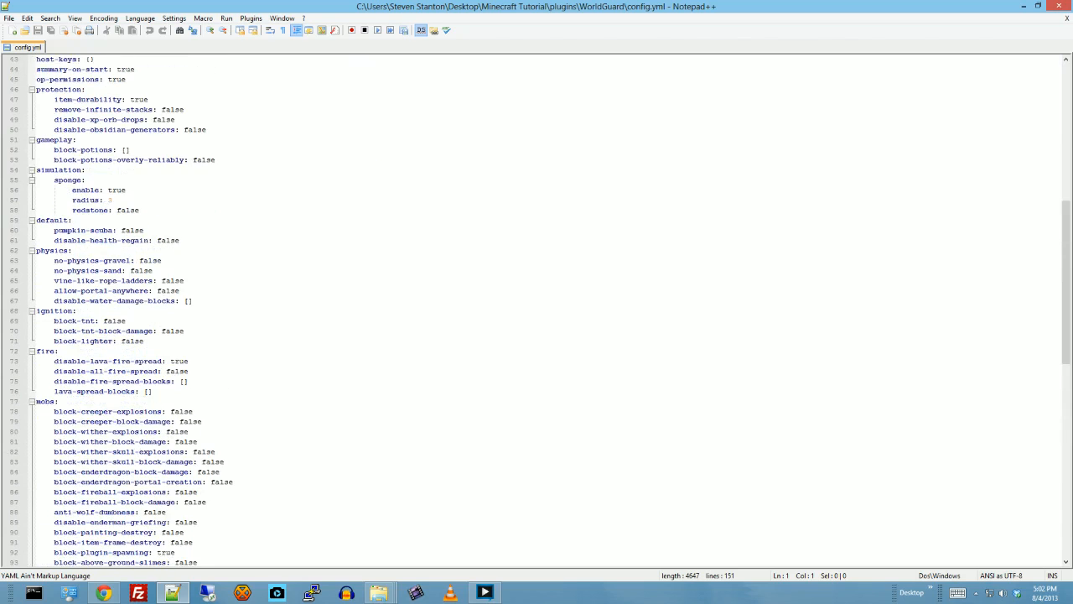
- Open the world-specific config.yml from the world folder inside WorldGuard's worlds folder
{"action": "scroll", "coordinate": [550, 310], "scroll_direction": "up", "scroll_amount": 8}
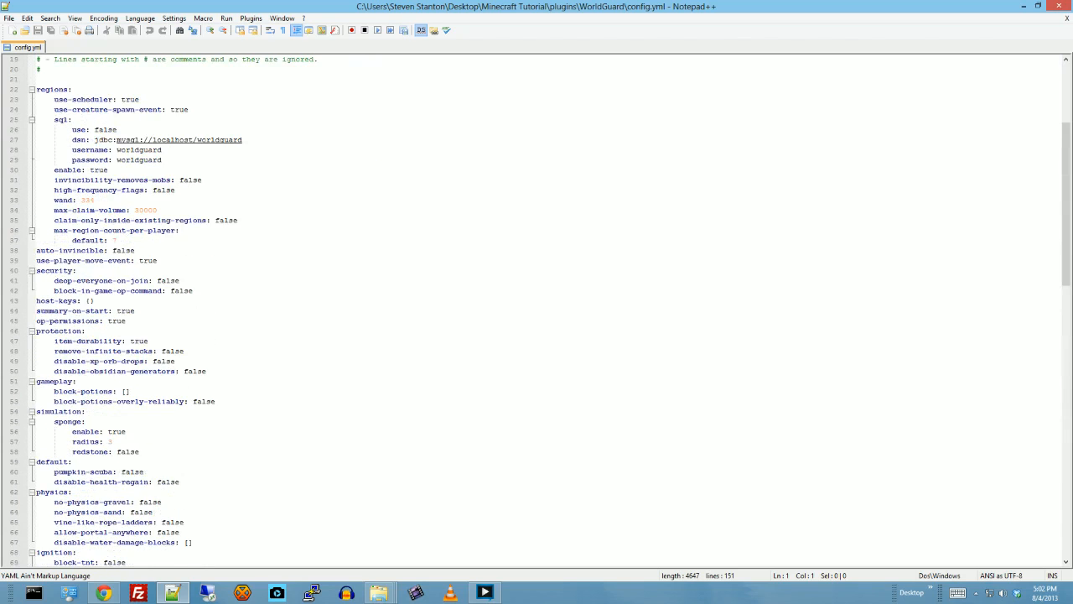
{"action": "scroll", "coordinate": [550, 310], "scroll_direction": "up", "scroll_amount": 2}
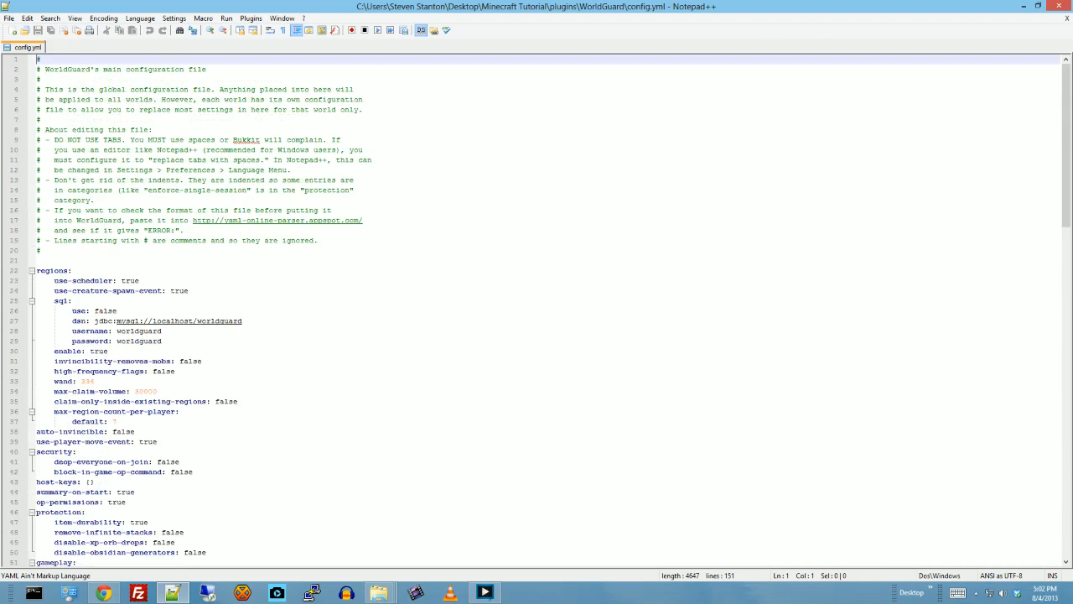
{"action": "left_click", "coordinate": [1023, 6]}
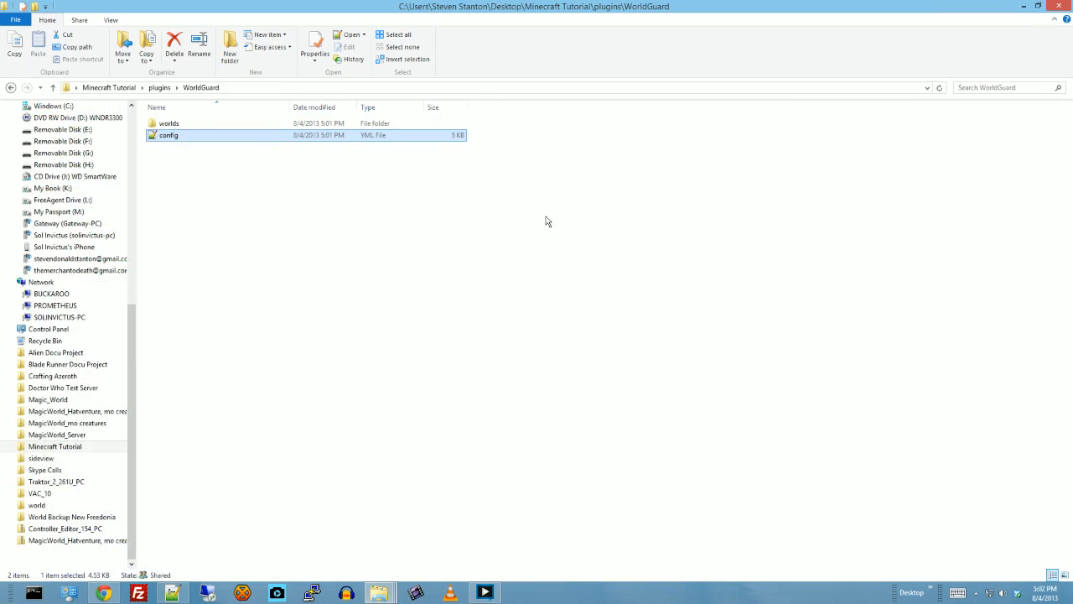
{"action": "double_click", "coordinate": [174, 123]}
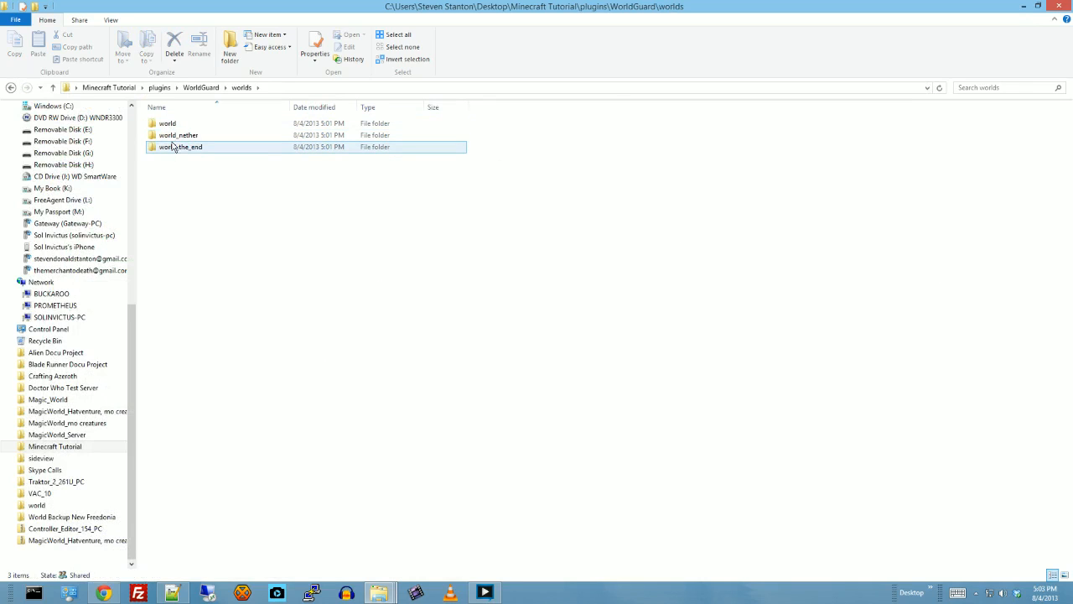
{"action": "double_click", "coordinate": [169, 124]}
{"action": "double_click", "coordinate": [169, 136]}
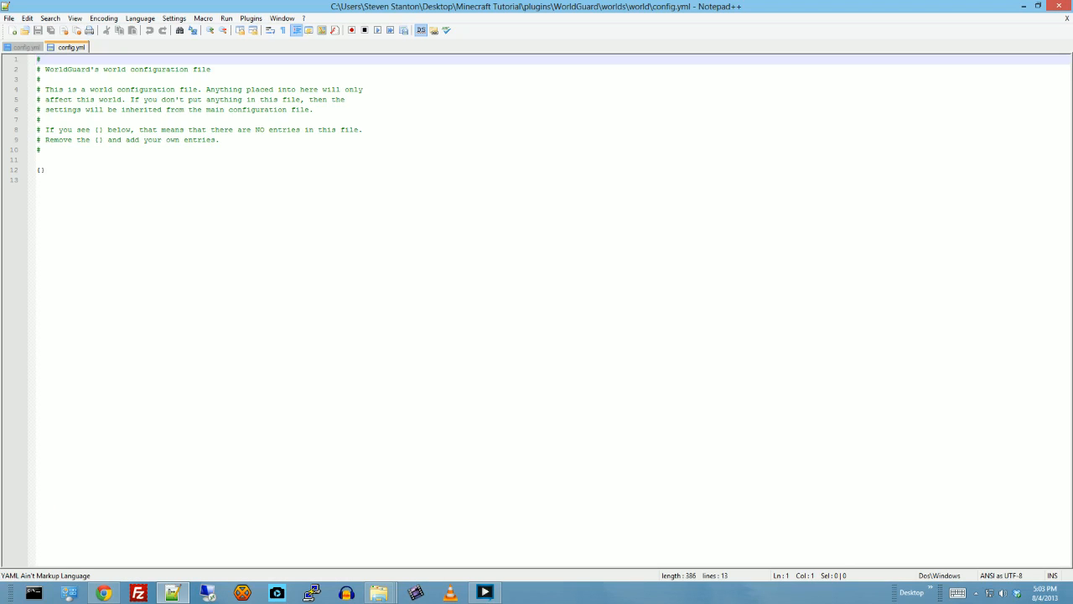
- Compare WorldGuard's main config.yml with the world-specific one, and look through the main file's regions settings
{"action": "left_click", "coordinate": [25, 47]}
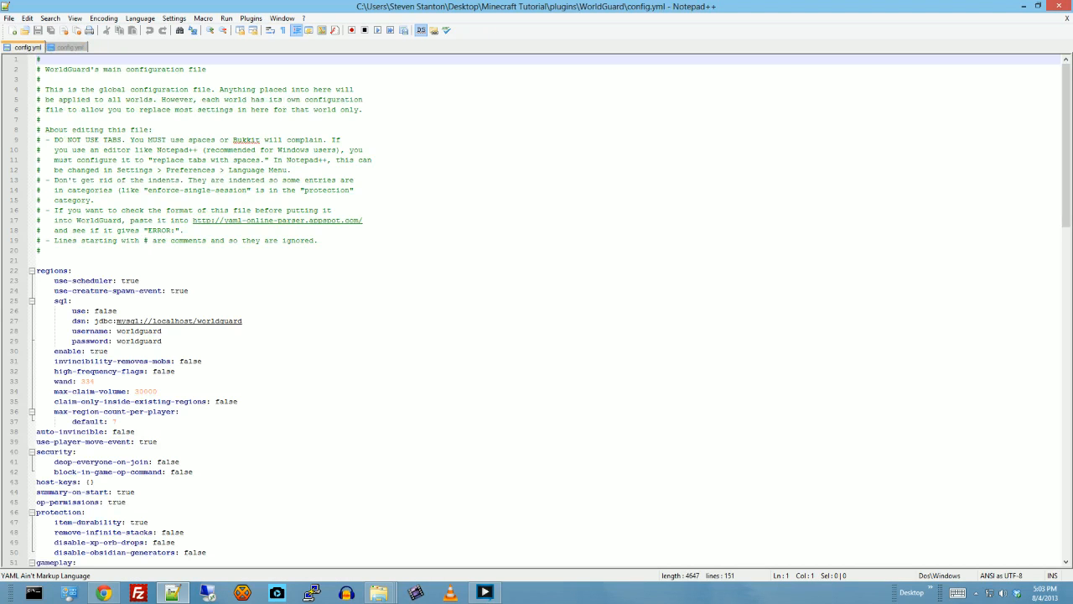
{"action": "scroll", "coordinate": [537, 310], "scroll_direction": "down", "scroll_amount": 9}
{"action": "scroll", "coordinate": [536, 310], "scroll_direction": "up", "scroll_amount": 4}
{"action": "left_click", "coordinate": [70, 47]}
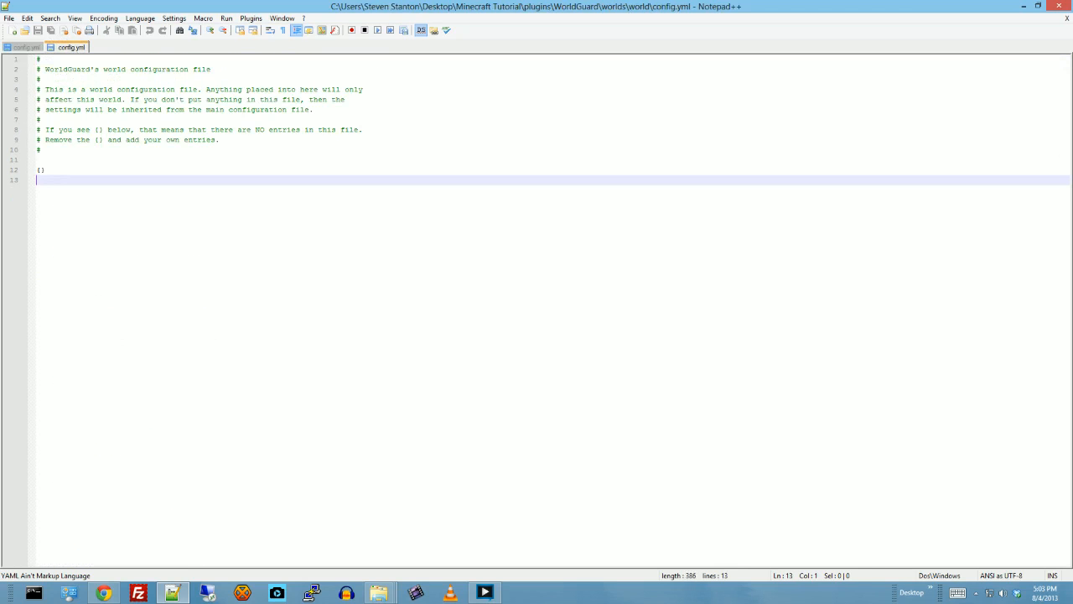
{"action": "left_click", "coordinate": [26, 47]}
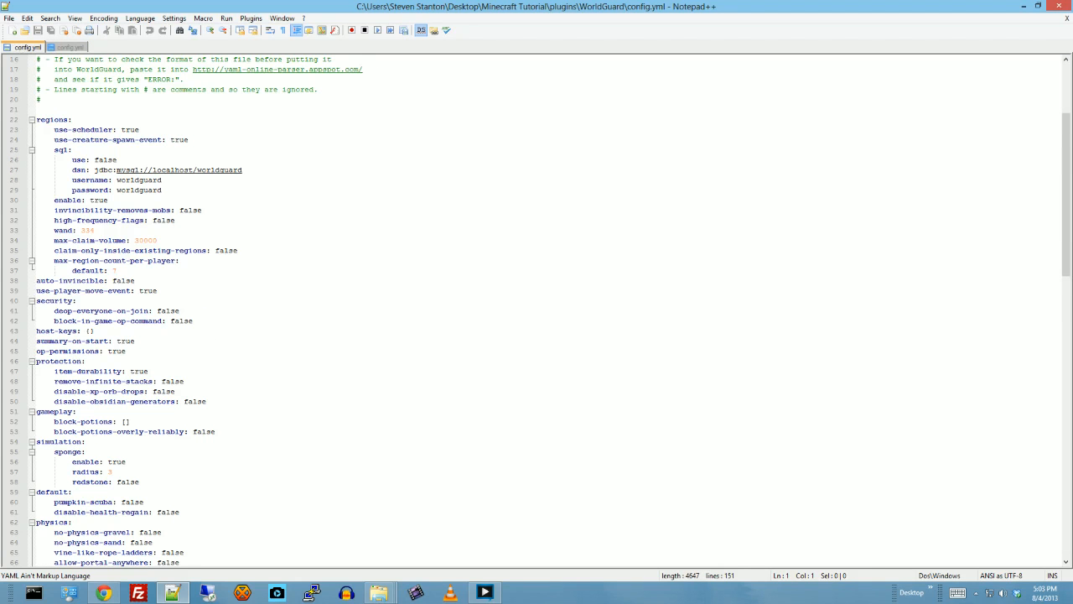
{"action": "scroll", "coordinate": [537, 310], "scroll_direction": "down", "scroll_amount": 2}
{"action": "scroll", "coordinate": [537, 311], "scroll_direction": "up", "scroll_amount": 2}
{"action": "scroll", "coordinate": [536, 310], "scroll_direction": "down", "scroll_amount": 1}
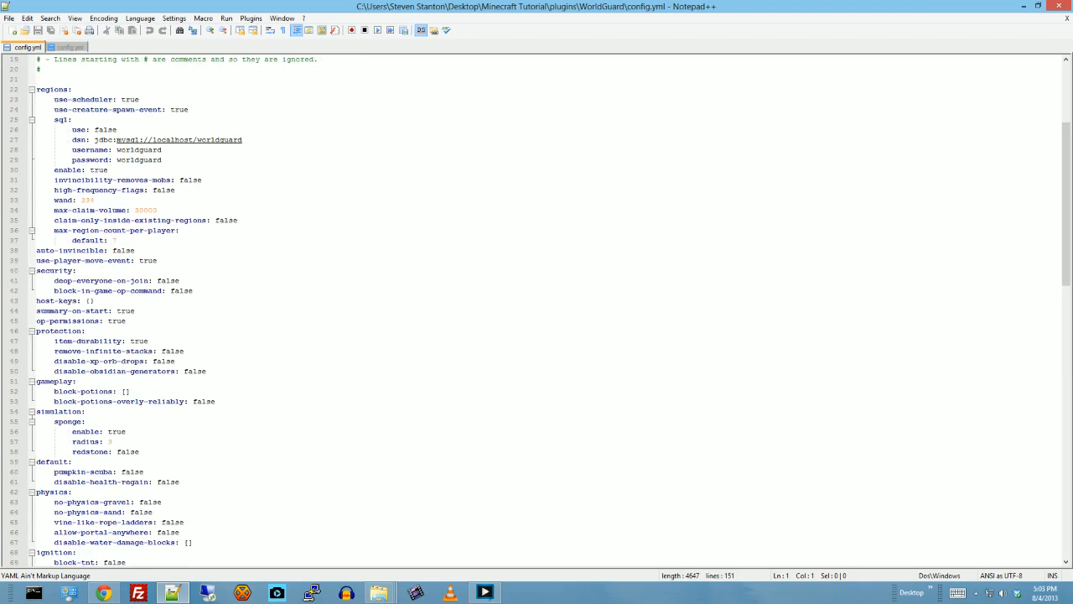
{"action": "scroll", "coordinate": [550, 311], "scroll_direction": "down", "scroll_amount": 2}
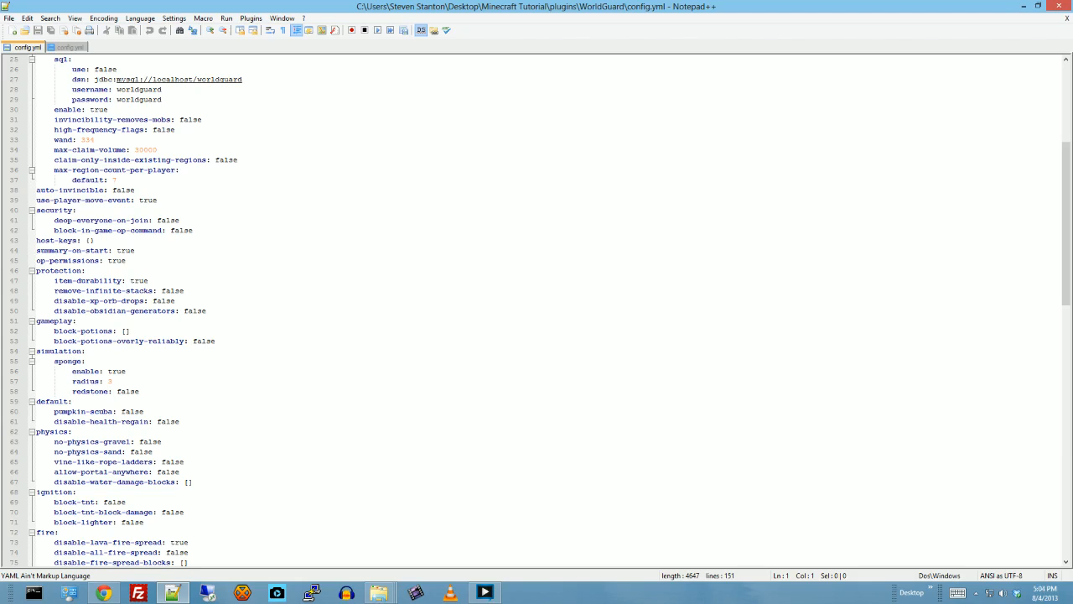
- Examine the security, host-keys, summary-on-start, op-permissions and item-durability settings in WorldGuard's main config.yml
{"action": "left_click", "coordinate": [180, 220]}
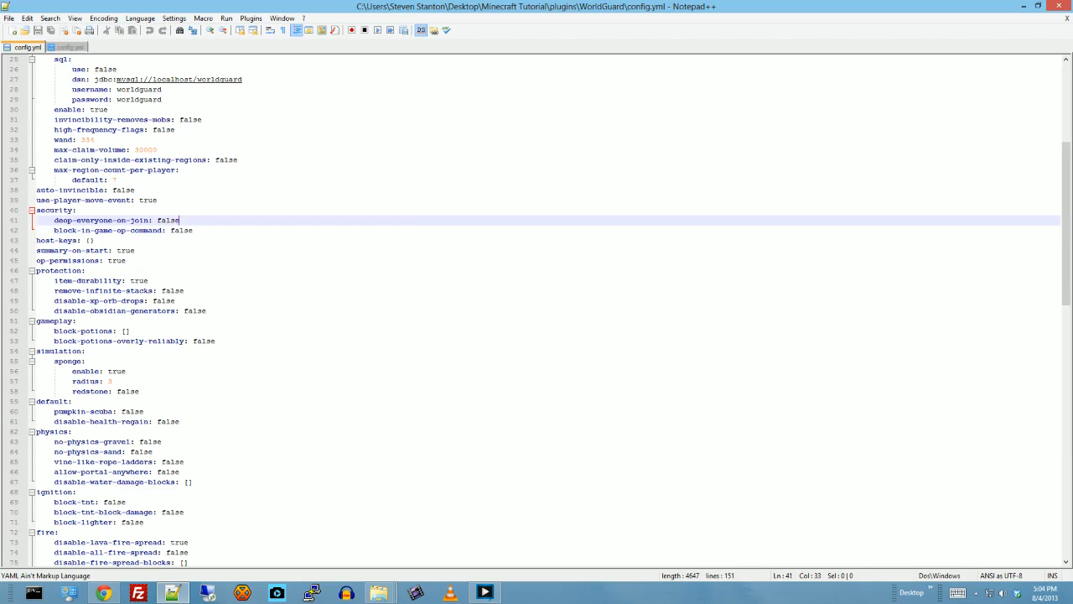
{"action": "key", "text": "Down"}
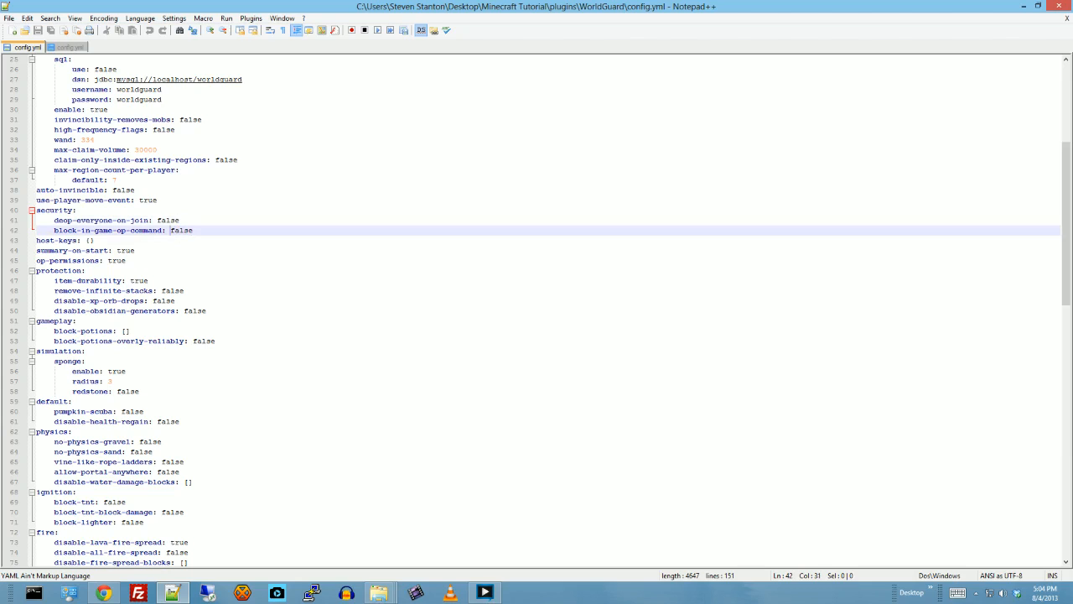
{"action": "key", "text": "Right"}
{"action": "key", "text": "Right"}
{"action": "key", "text": "Left"}
{"action": "key", "text": "Right"}
{"action": "key", "text": "Right"}
{"action": "key", "text": "Left"}
{"action": "left_click", "coordinate": [95, 241]}
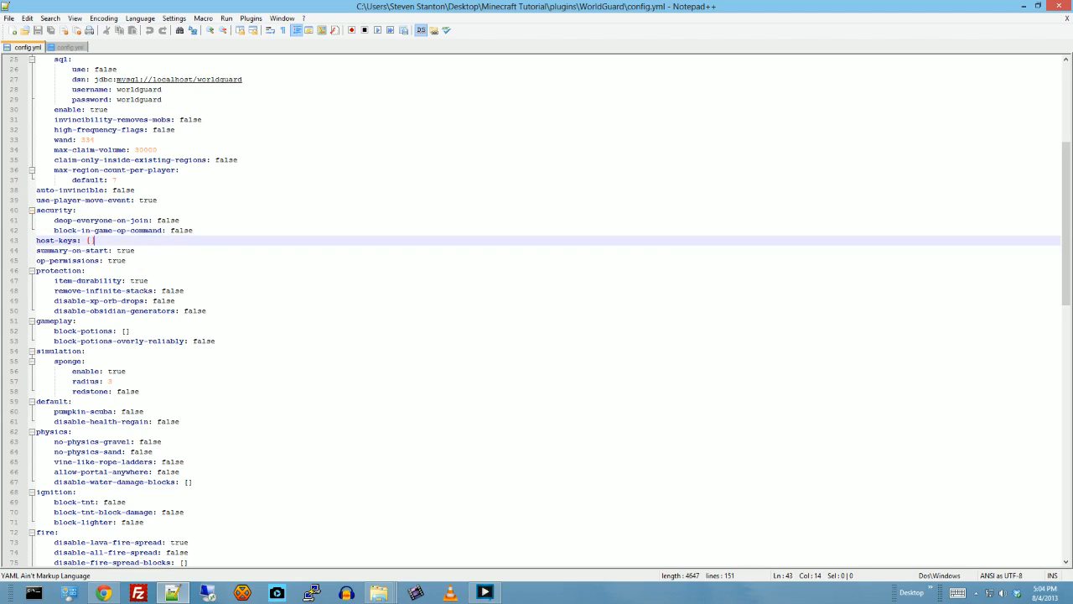
{"action": "left_click", "coordinate": [135, 251]}
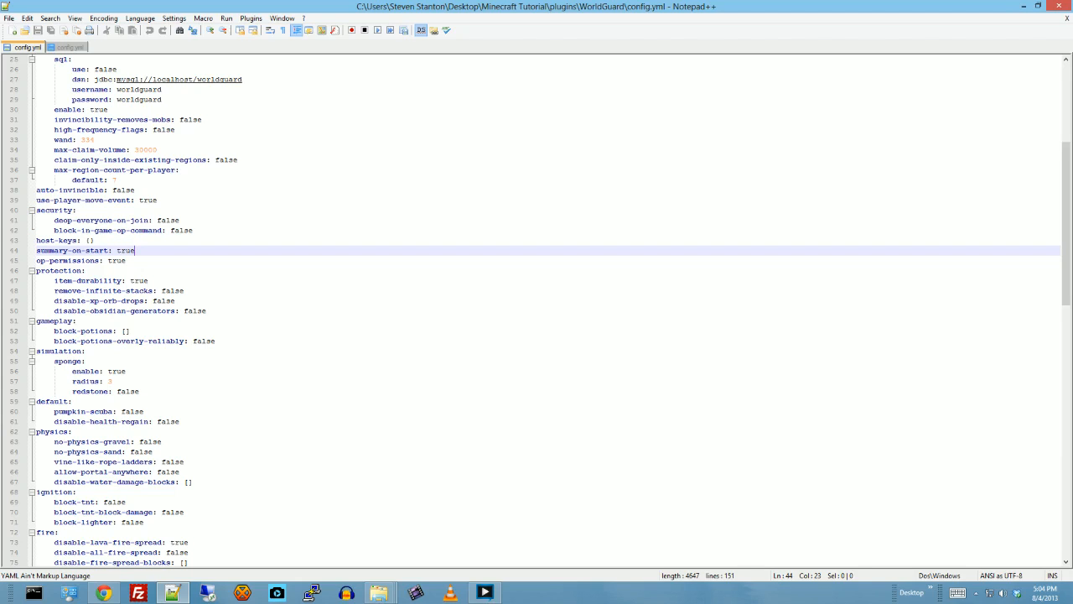
{"action": "left_click", "coordinate": [126, 260]}
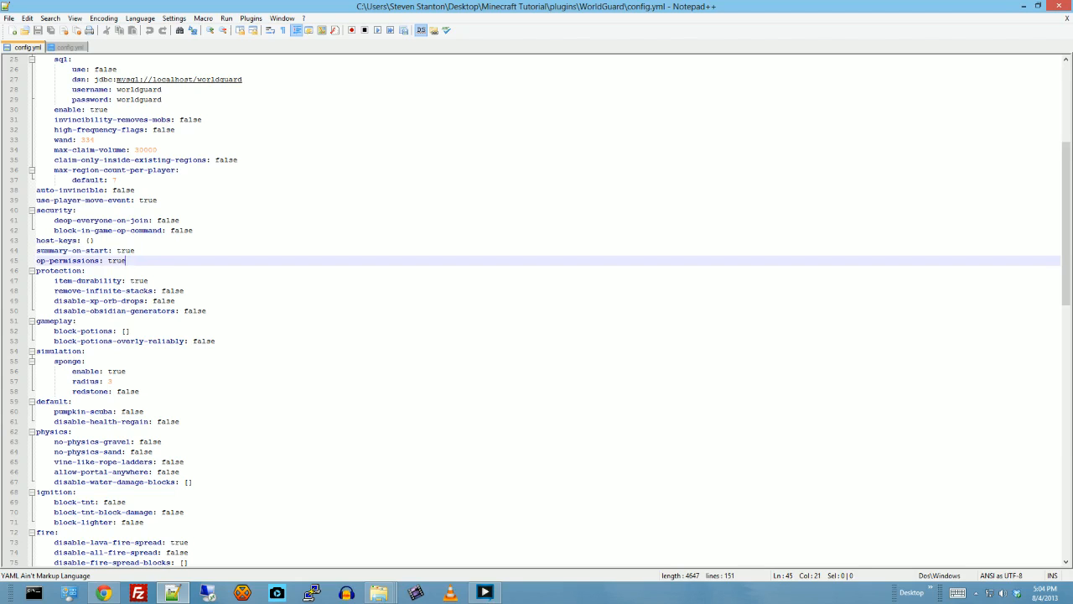
{"action": "key", "text": "Down"}
{"action": "key", "text": "Down"}
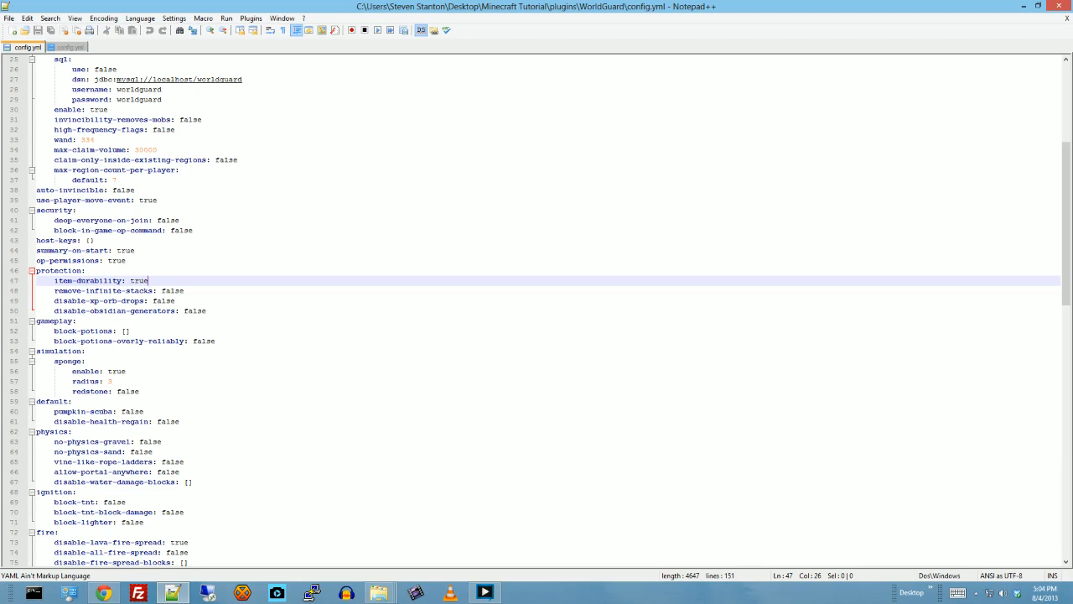
- Examine the block-potions entry under gameplay and the simulation, default and physics settings that follow it
{"action": "scroll", "coordinate": [550, 311], "scroll_direction": "down", "scroll_amount": 1}
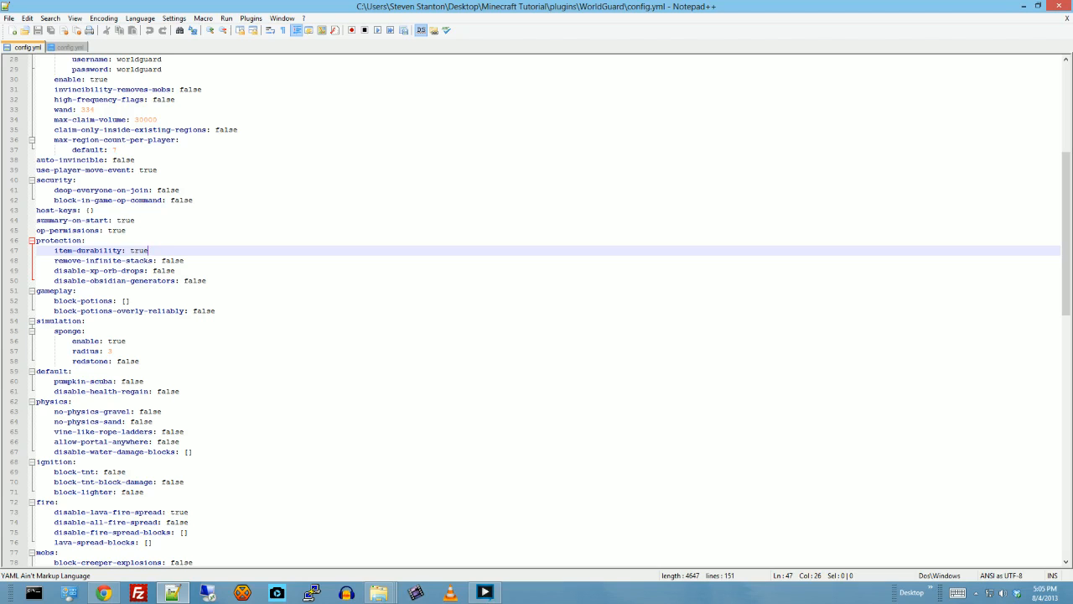
{"action": "left_click", "coordinate": [125, 301]}
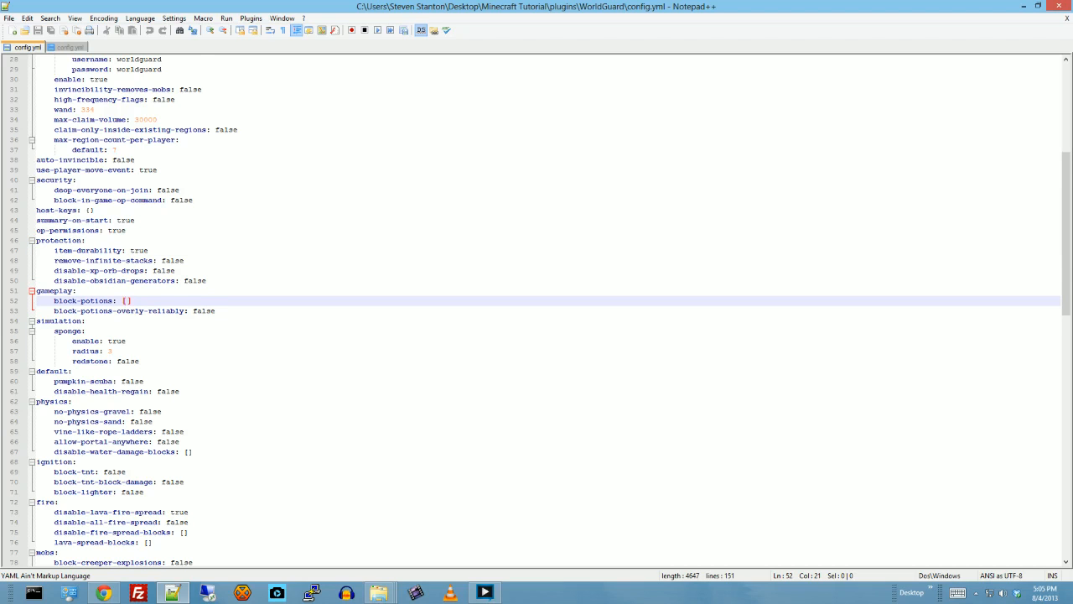
{"action": "scroll", "coordinate": [551, 312], "scroll_direction": "down", "scroll_amount": 1}
{"action": "scroll", "coordinate": [550, 312], "scroll_direction": "down", "scroll_amount": 1}
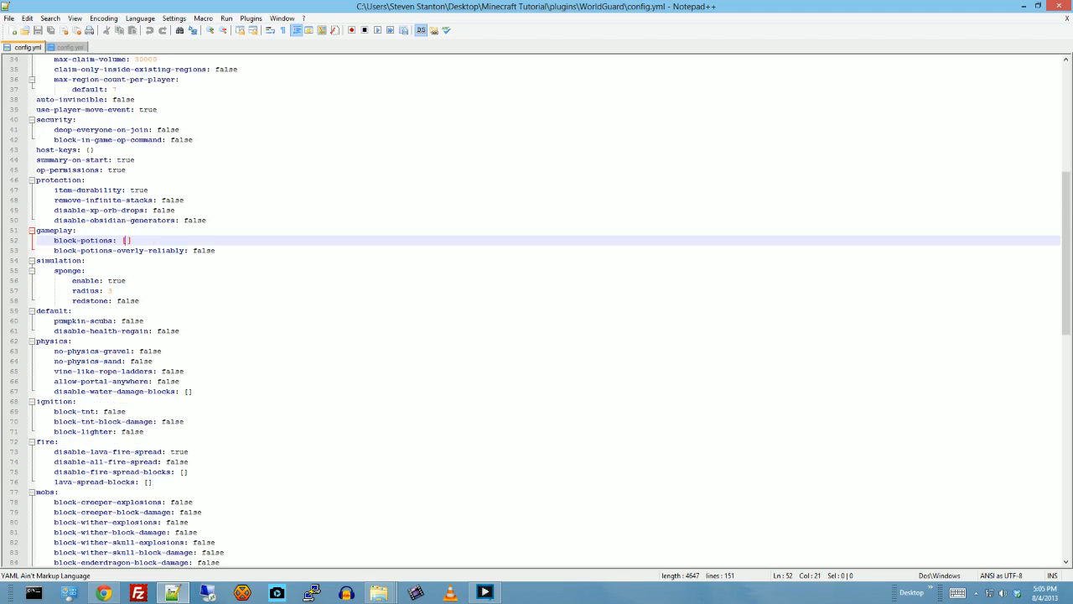
{"action": "scroll", "coordinate": [550, 312], "scroll_direction": "down", "scroll_amount": 3}
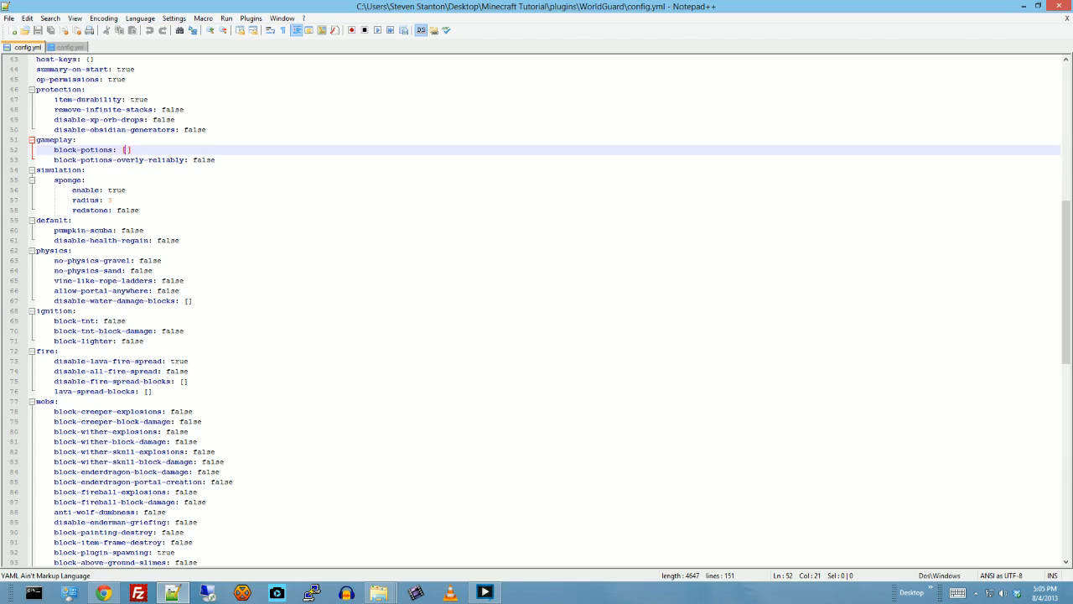
- Enter 25 as an example block ID in the disable-water-damage-blocks list, and remove it again
{"action": "left_click", "coordinate": [190, 301]}
{"action": "type", "text": "25"}
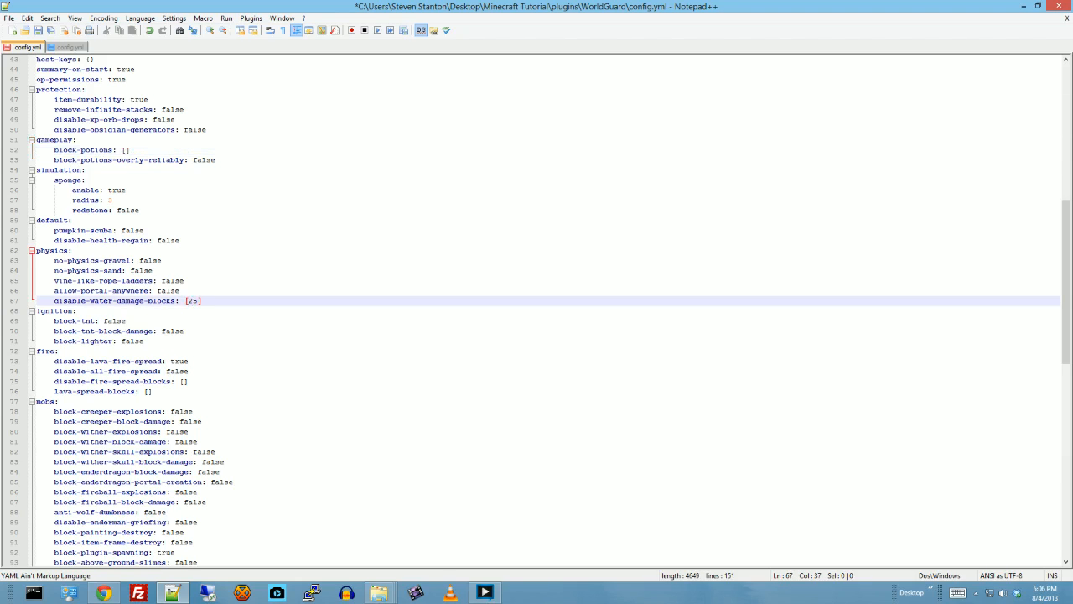
{"action": "key", "text": "BackSpace"}
{"action": "key", "text": "BackSpace"}
- Examine the ignition and fire settings and skim the remaining sections through to the blacklist at the end of the file
{"action": "scroll", "coordinate": [550, 312], "scroll_direction": "down", "scroll_amount": 1}
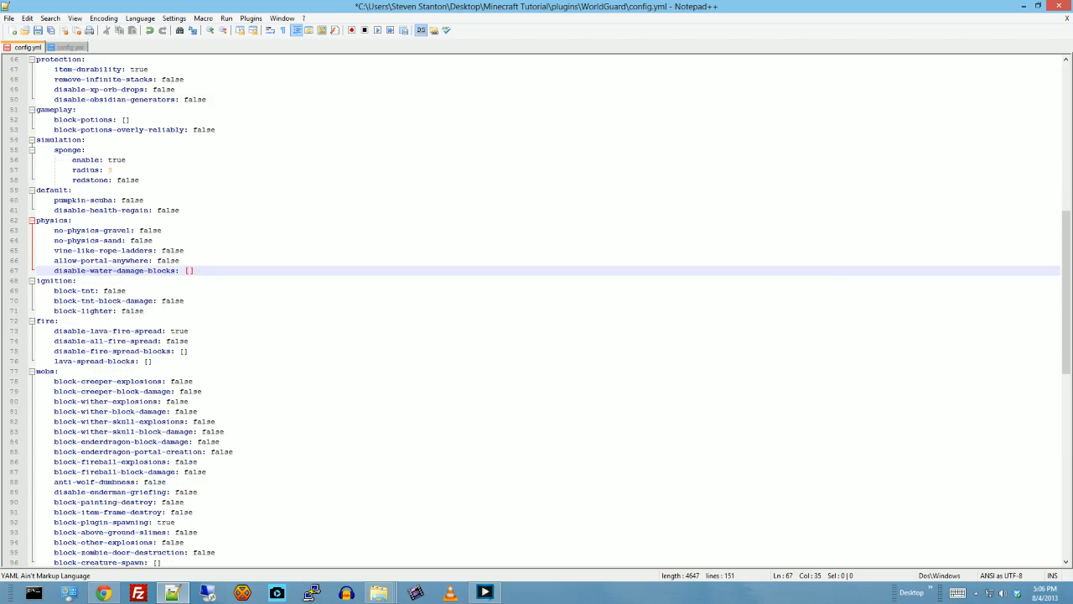
{"action": "scroll", "coordinate": [550, 310], "scroll_direction": "down", "scroll_amount": 1}
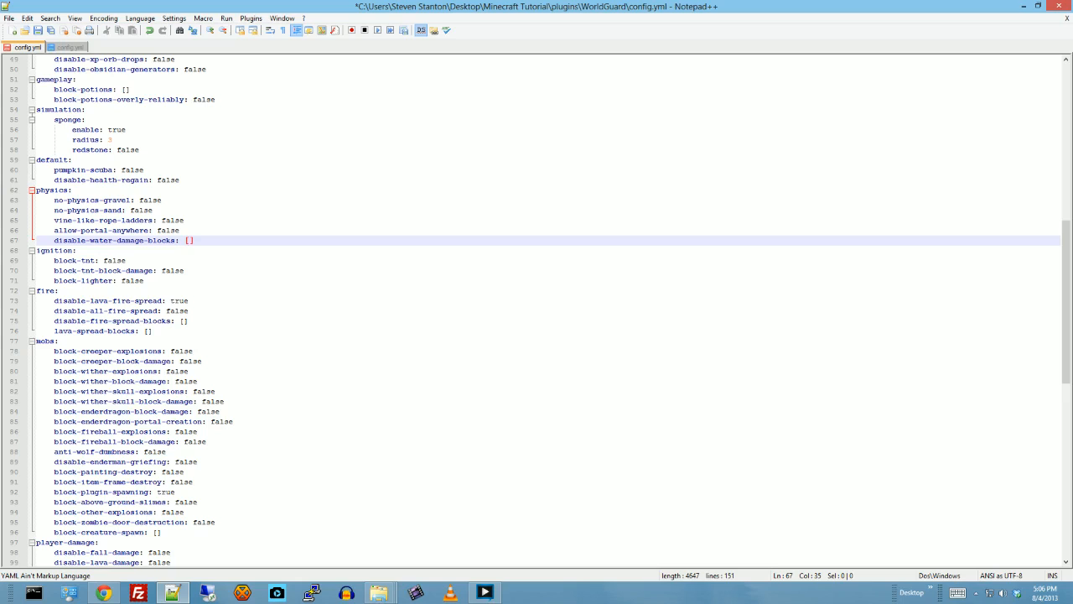
{"action": "left_click", "coordinate": [118, 260]}
{"action": "left_click", "coordinate": [130, 271]}
{"action": "left_click", "coordinate": [140, 280]}
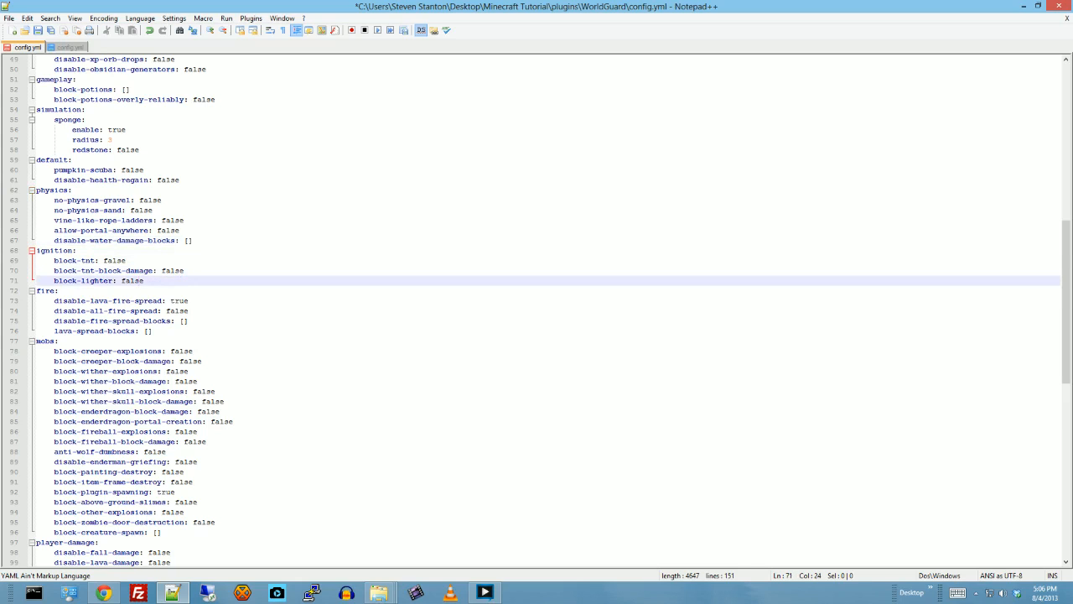
{"action": "left_click", "coordinate": [179, 300]}
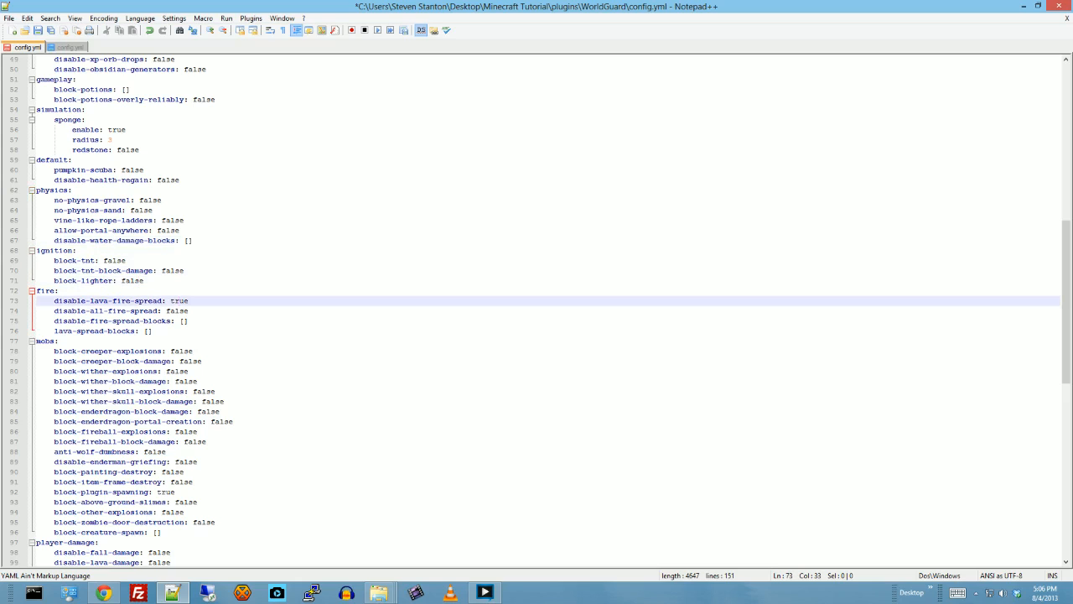
{"action": "scroll", "coordinate": [536, 312], "scroll_direction": "down", "scroll_amount": 1}
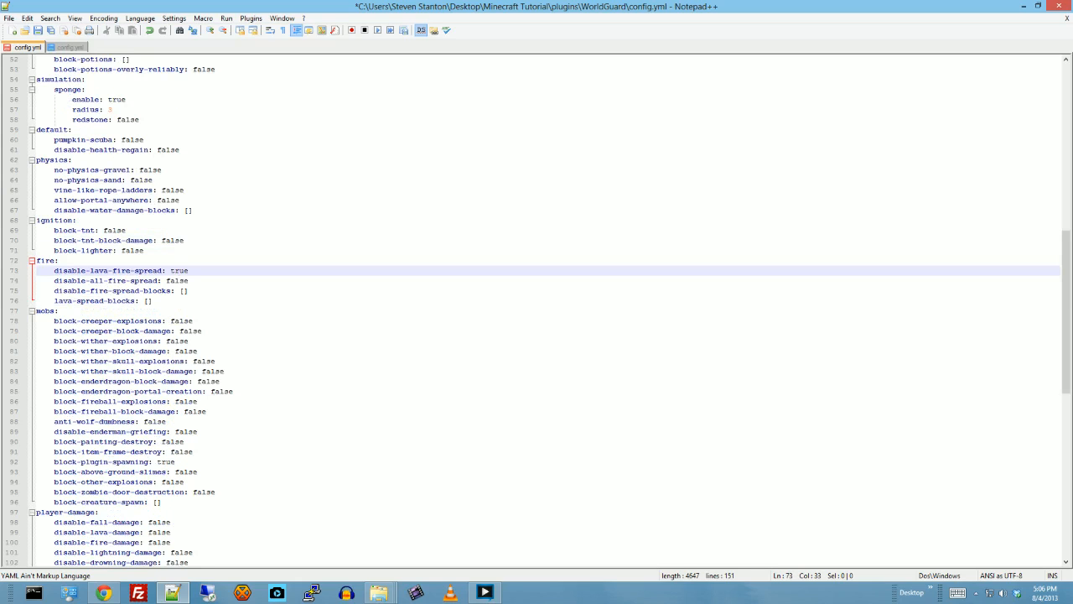
{"action": "scroll", "coordinate": [537, 312], "scroll_direction": "down", "scroll_amount": 11}
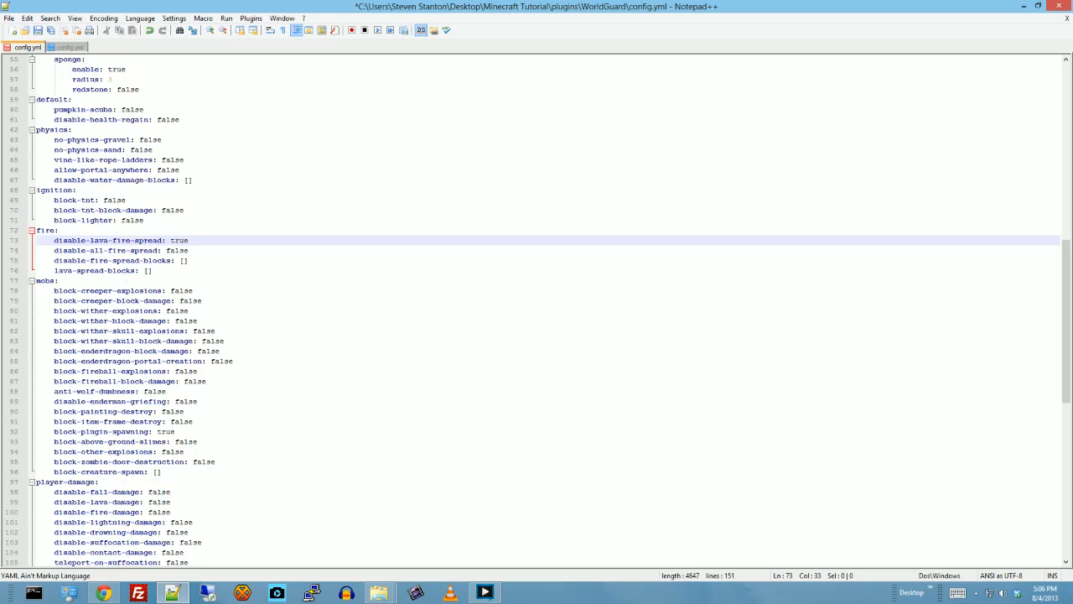
{"action": "scroll", "coordinate": [537, 312], "scroll_direction": "down", "scroll_amount": 6}
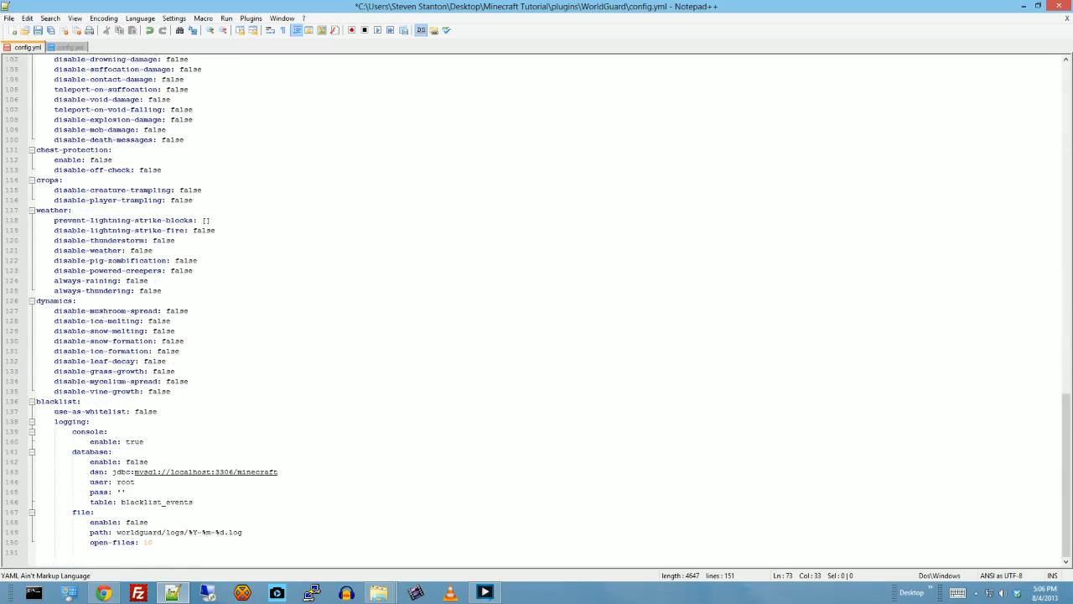
{"action": "scroll", "coordinate": [537, 312], "scroll_direction": "up", "scroll_amount": 20}
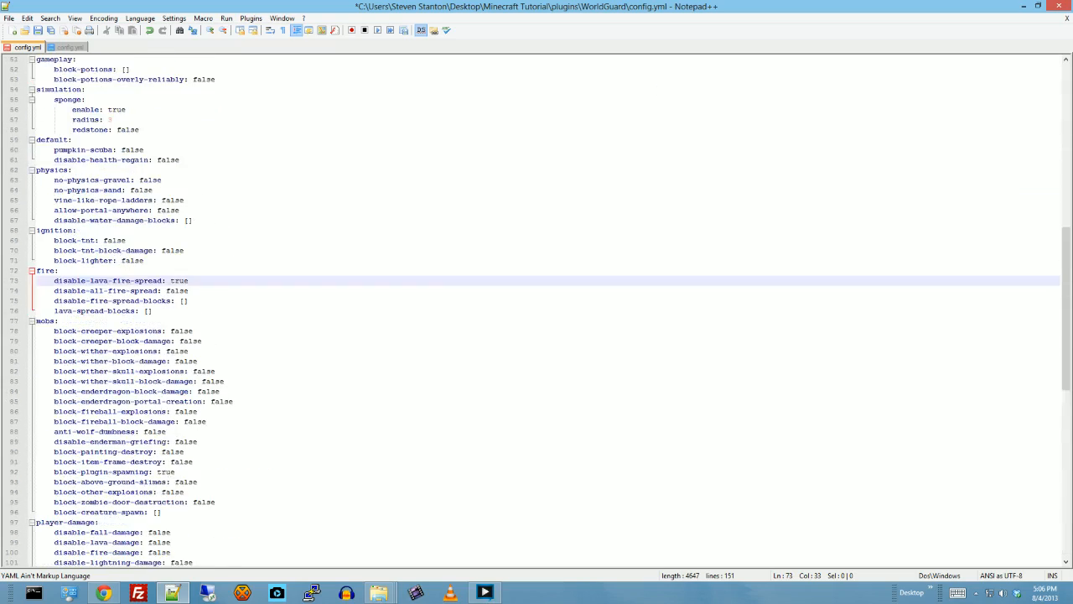
{"action": "scroll", "coordinate": [536, 312], "scroll_direction": "up", "scroll_amount": 10}
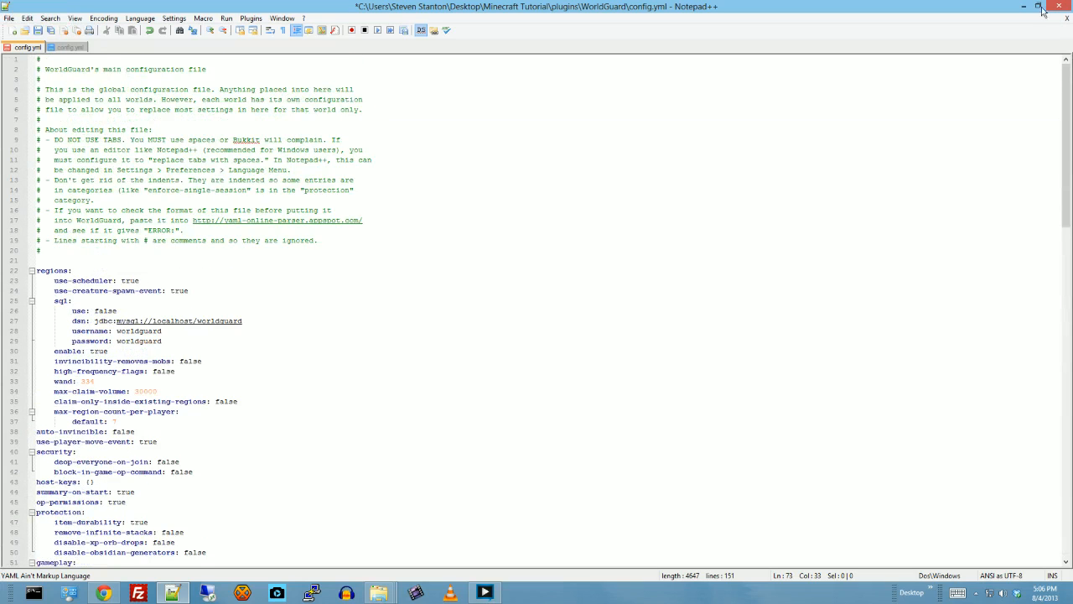
- Close WorldGuard's main config.yml without saving, and return to the desktop with the editor closed
{"action": "left_click", "coordinate": [1065, 19]}
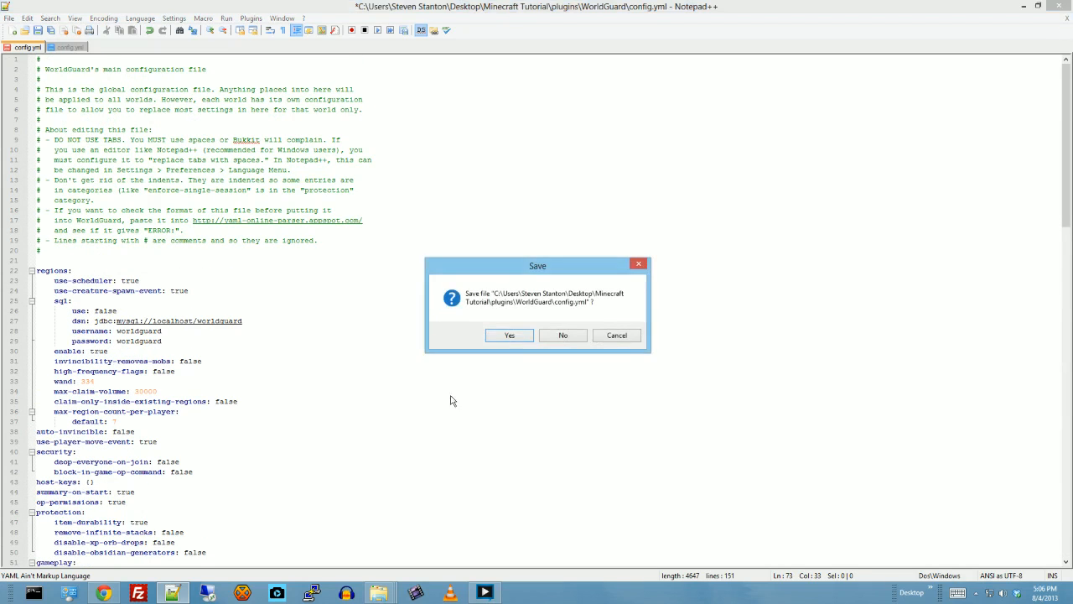
{"action": "left_click", "coordinate": [560, 336]}
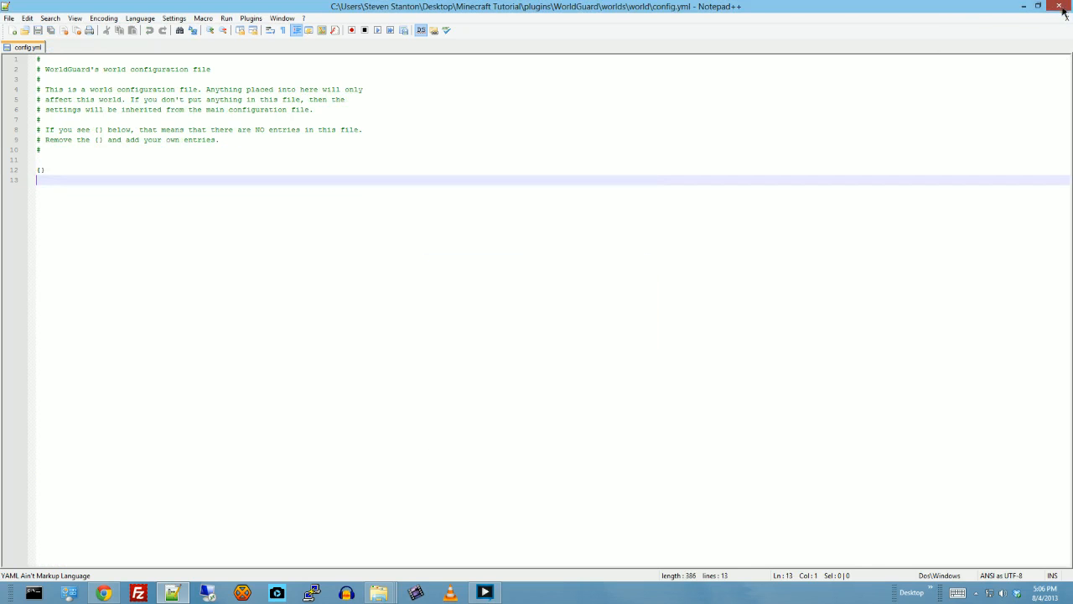
{"action": "left_click", "coordinate": [1059, 6]}
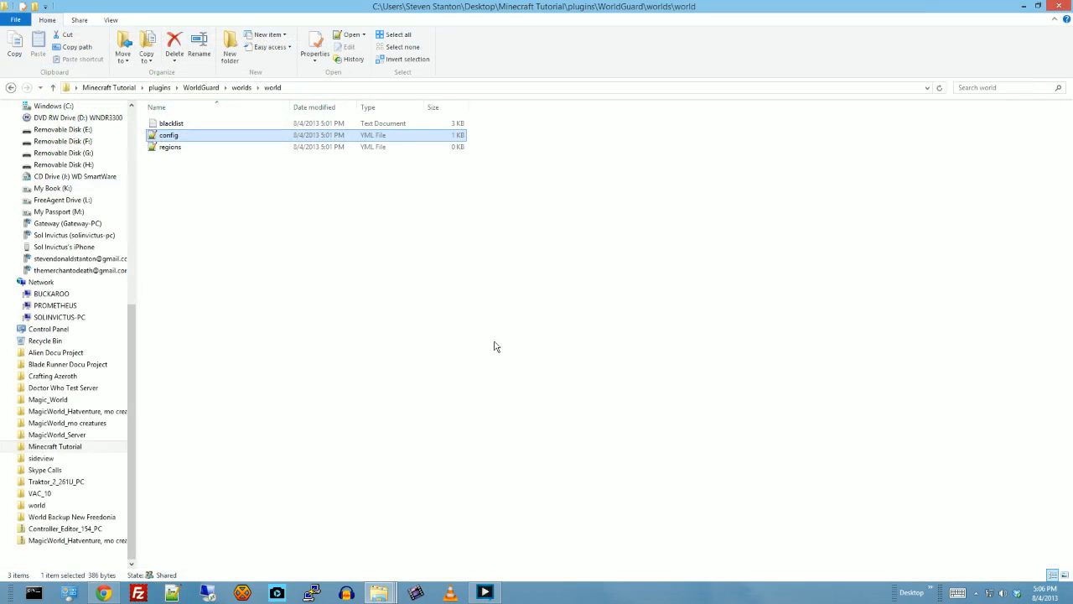
{"action": "left_click", "coordinate": [1024, 5]}
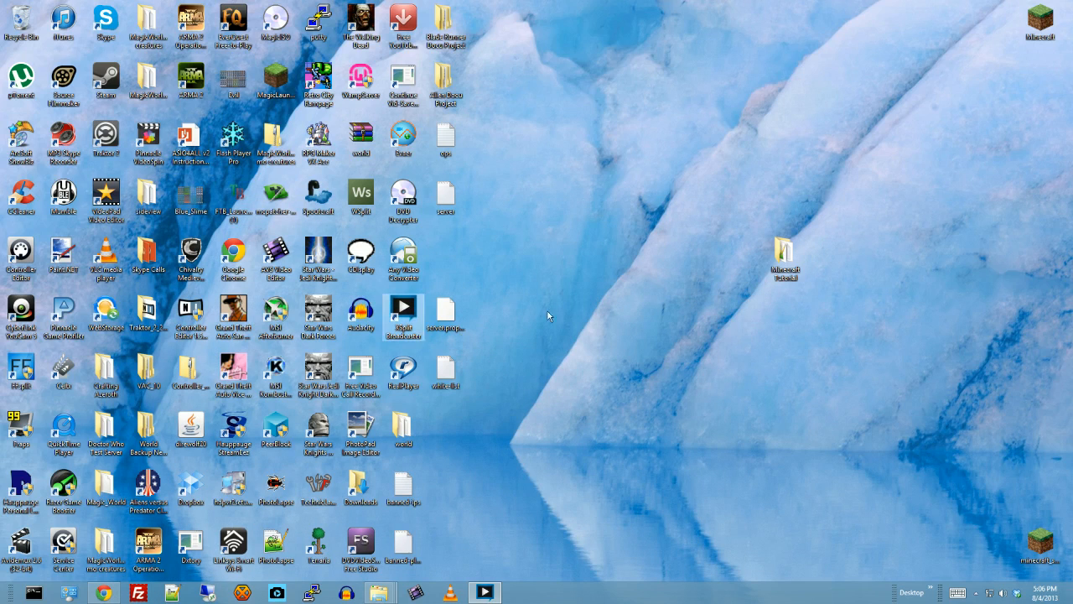
{"action": "left_click", "coordinate": [630, 255]}
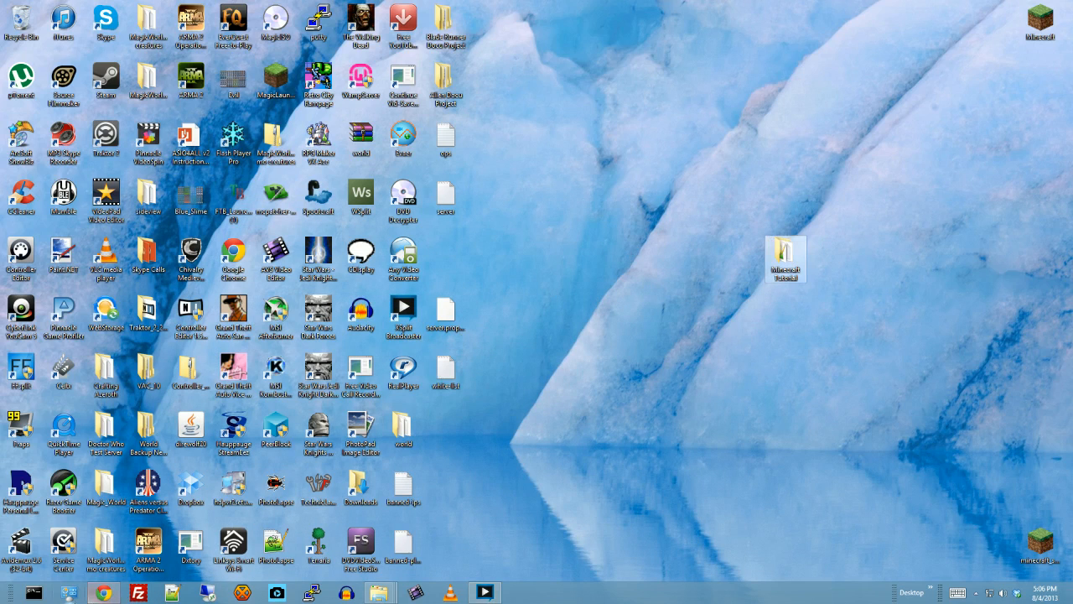
- Switch to Chrome and search the web for "towny advanced"
{"action": "left_click", "coordinate": [103, 592]}
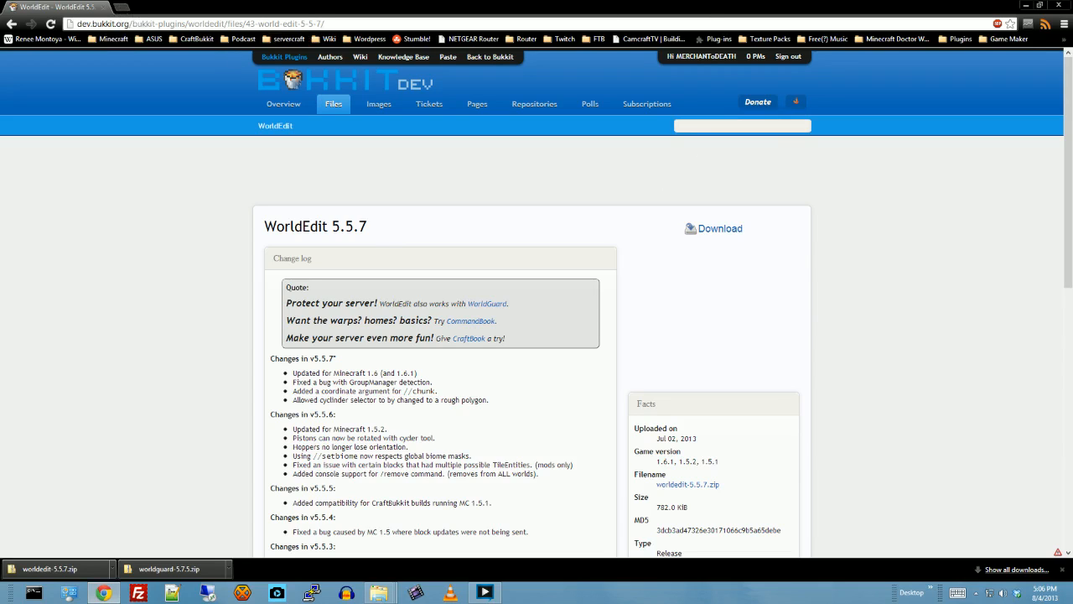
{"action": "left_click", "coordinate": [228, 23]}
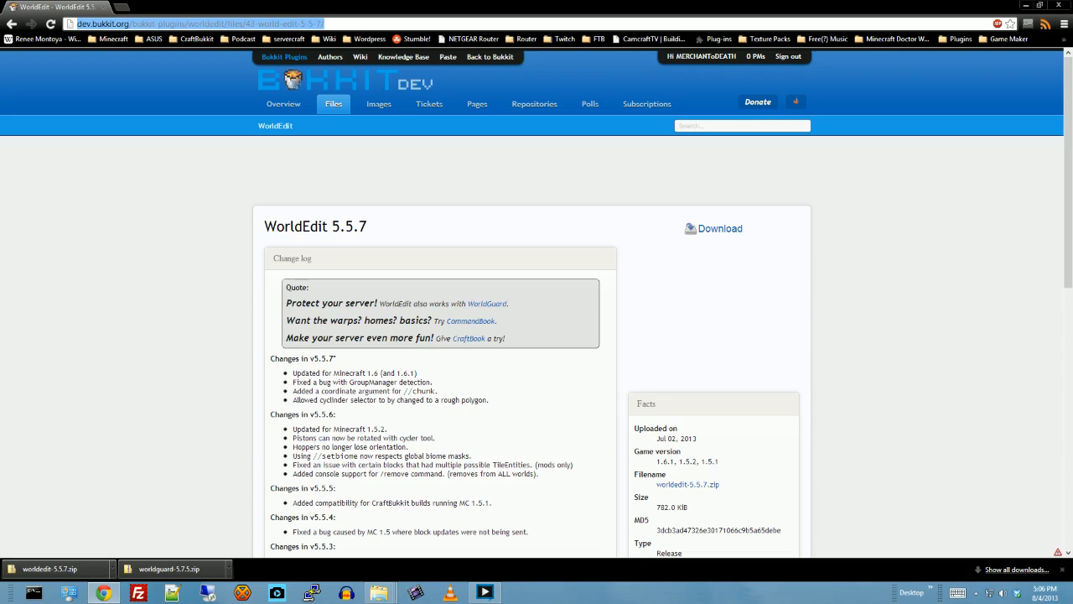
{"action": "type", "text": "town"}
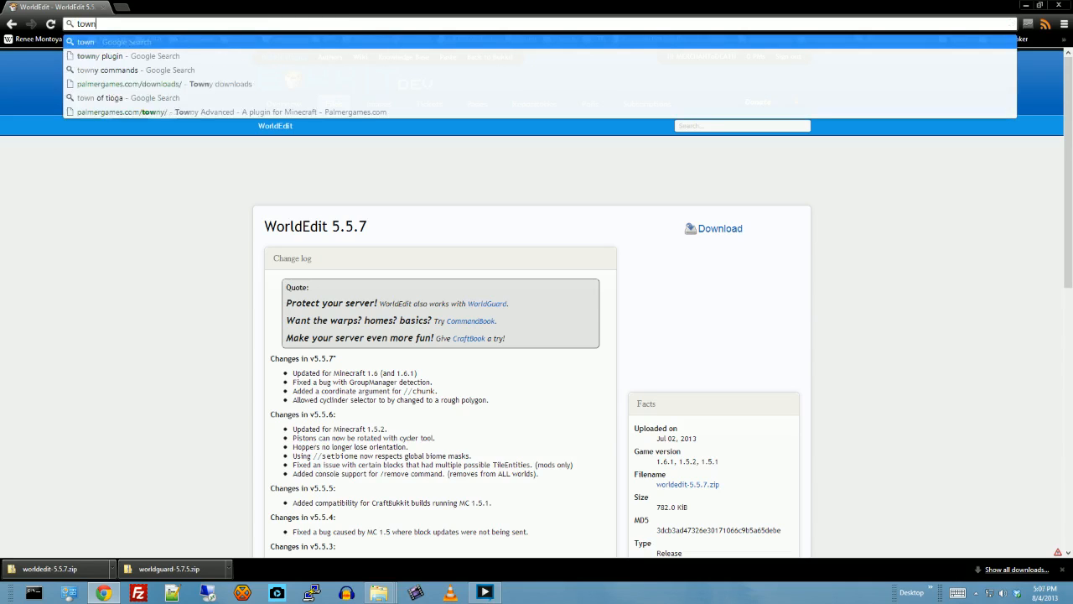
{"action": "type", "text": "y advanced"}
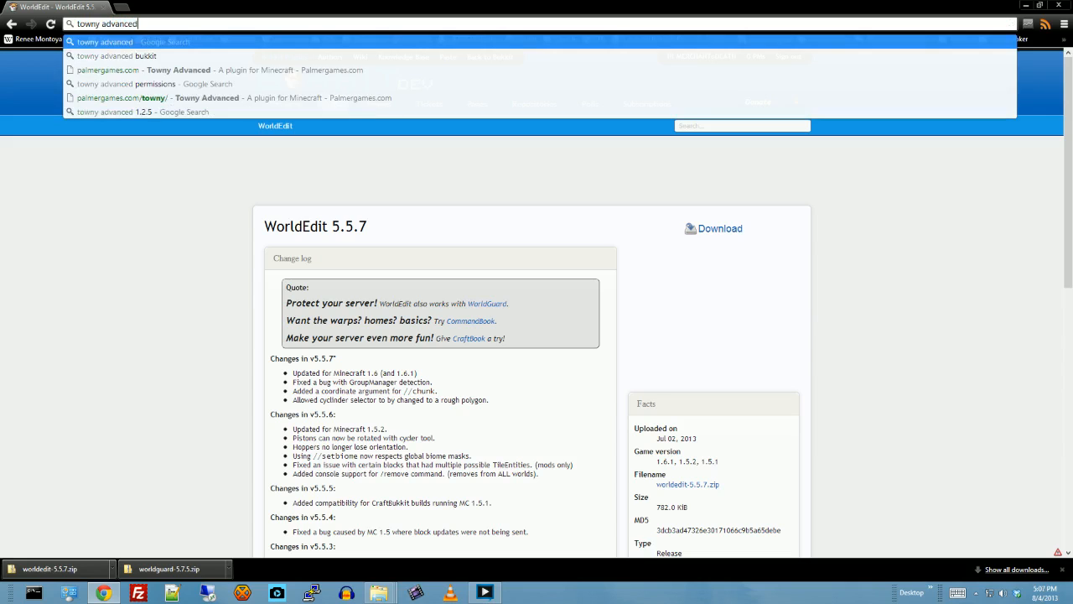
{"action": "key", "text": "Return"}
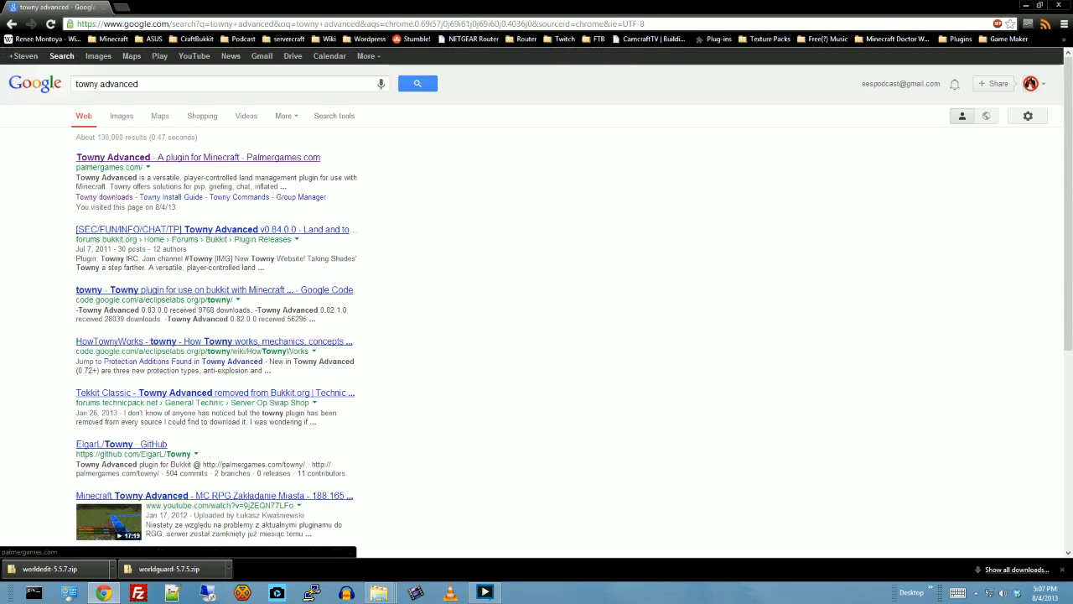
- Add bukkit to the search, remove it again, and open the Palmergames.com result for Towny Advanced
{"action": "type", "text": "bukkit"}
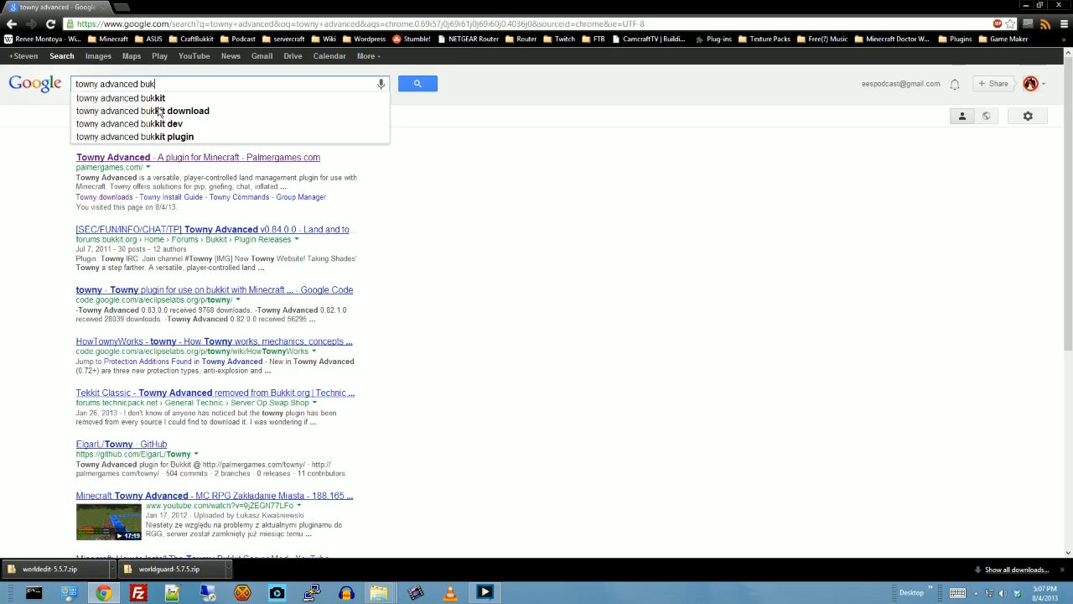
{"action": "key", "text": "BackSpace"}
{"action": "key", "text": "BackSpace"}
{"action": "key", "text": "BackSpace"}
{"action": "key", "text": "BackSpace"}
{"action": "key", "text": "BackSpace"}
{"action": "key", "text": "BackSpace"}
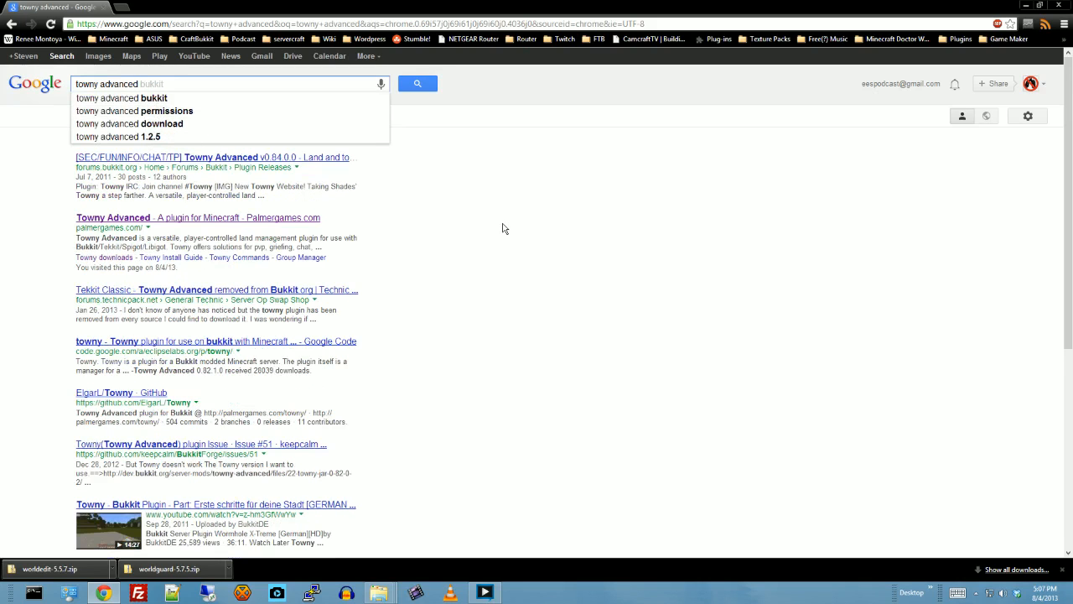
{"action": "left_click", "coordinate": [200, 223]}
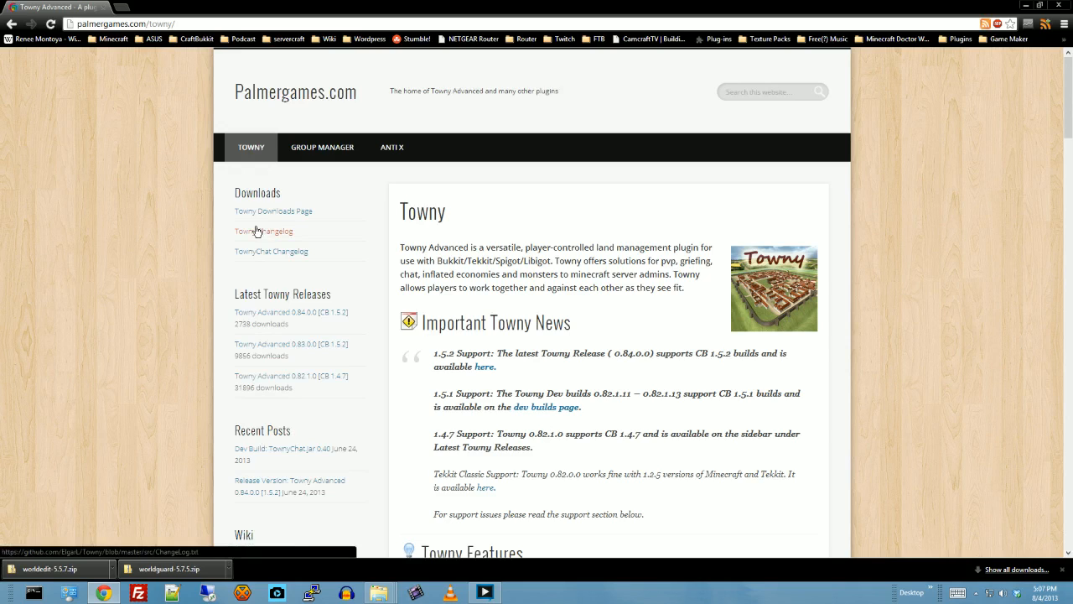
- Examine the Towny page's version support news and the Towny Features list, from land ownership through to multiworld support
{"action": "scroll", "coordinate": [257, 231], "scroll_direction": "down", "scroll_amount": 1}
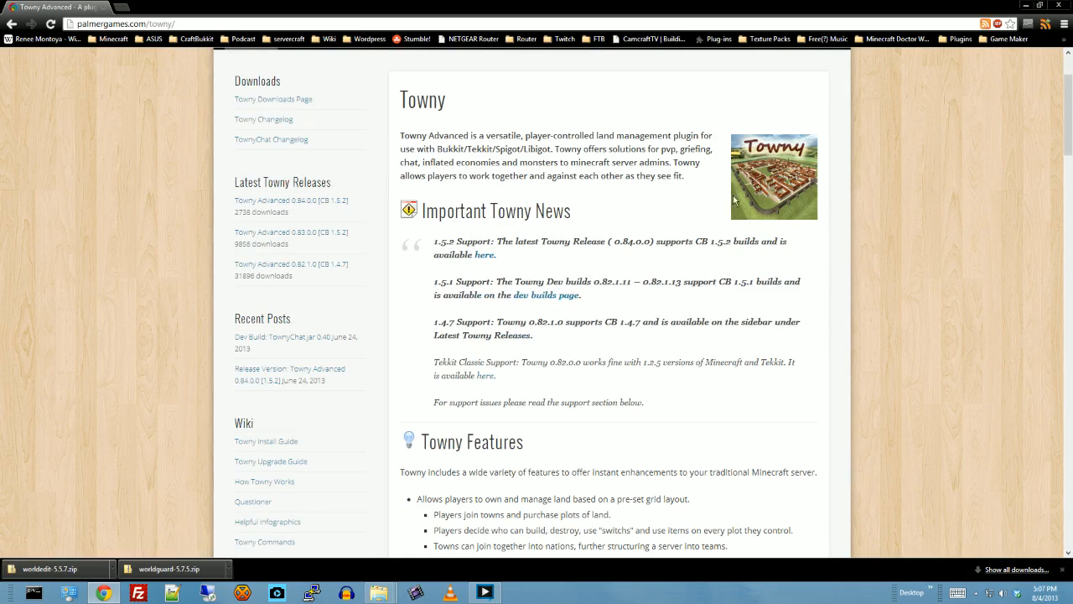
{"action": "scroll", "coordinate": [646, 230], "scroll_direction": "down", "scroll_amount": 2}
{"action": "scroll", "coordinate": [643, 229], "scroll_direction": "down", "scroll_amount": 1}
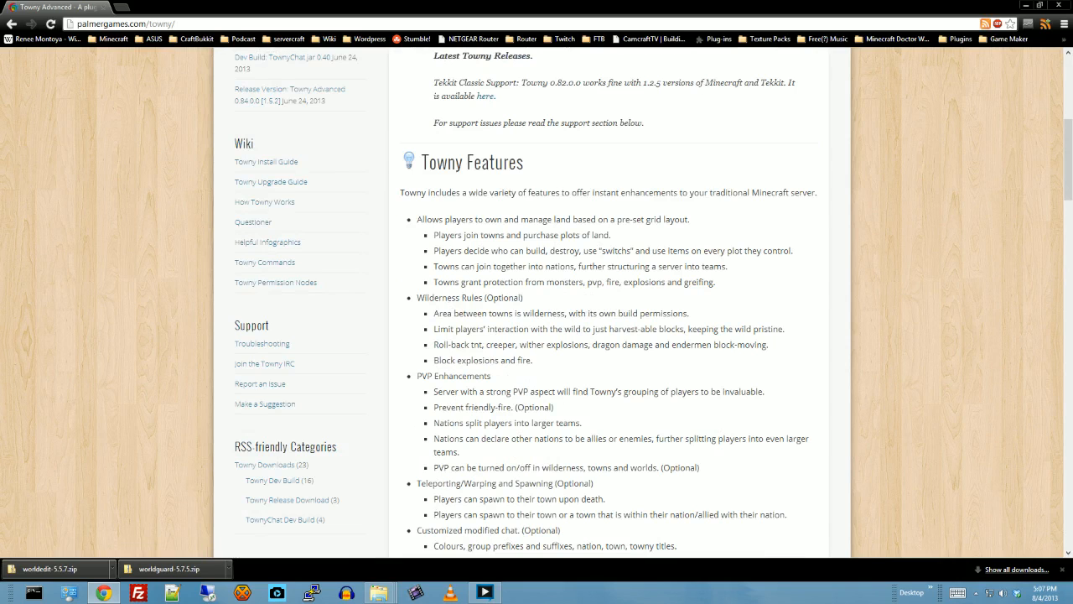
{"action": "scroll", "coordinate": [644, 227], "scroll_direction": "down", "scroll_amount": 1}
{"action": "scroll", "coordinate": [644, 226], "scroll_direction": "down", "scroll_amount": 2}
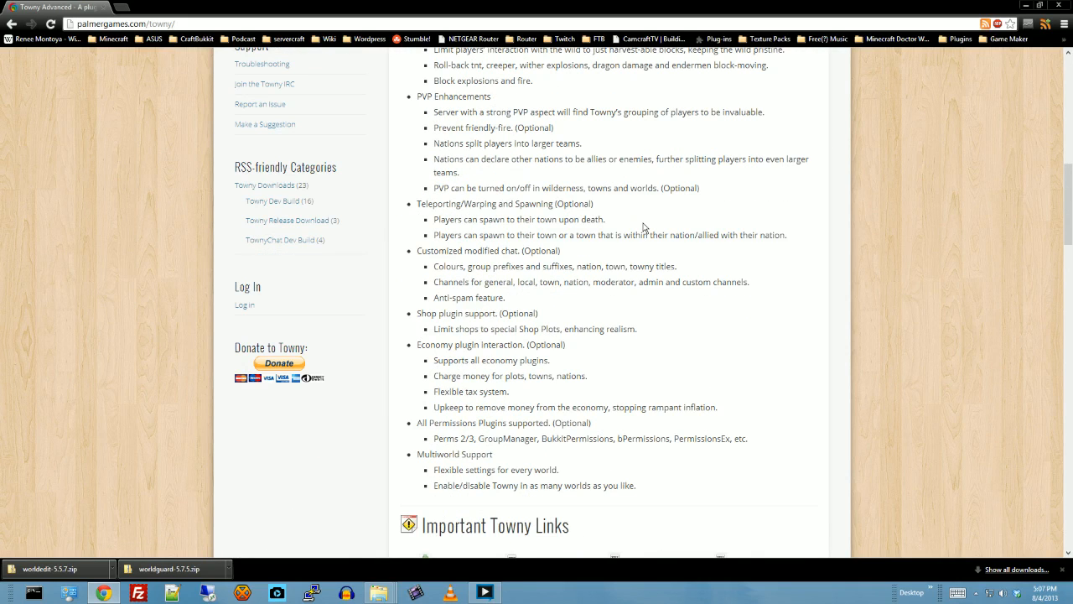
{"action": "scroll", "coordinate": [644, 226], "scroll_direction": "up", "scroll_amount": 3}
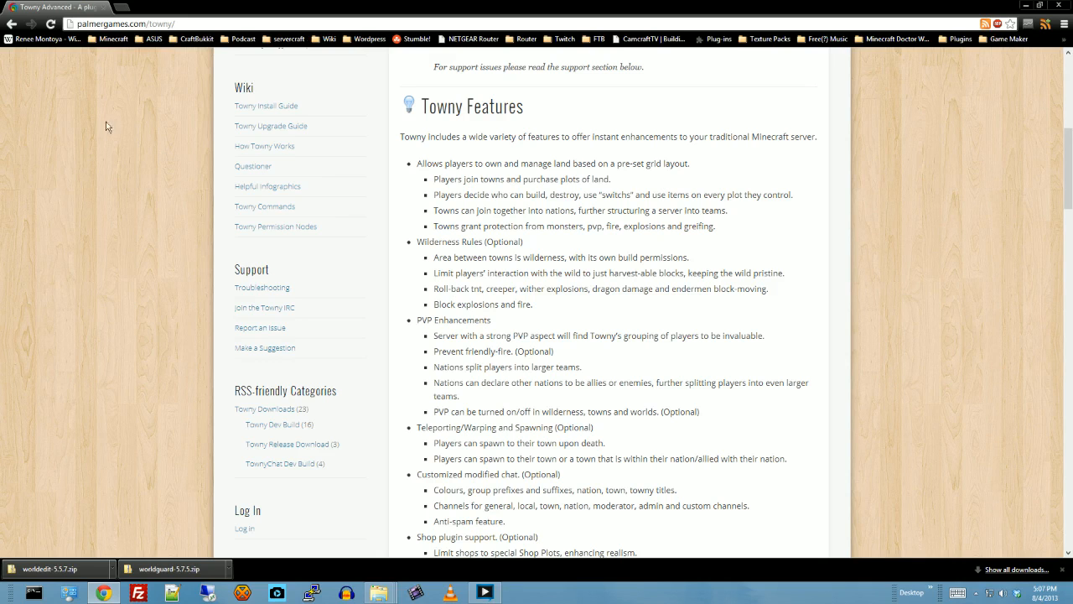
{"action": "scroll", "coordinate": [671, 285], "scroll_direction": "down", "scroll_amount": 2}
{"action": "scroll", "coordinate": [671, 285], "scroll_direction": "down", "scroll_amount": 1}
{"action": "scroll", "coordinate": [671, 281], "scroll_direction": "up", "scroll_amount": 10}
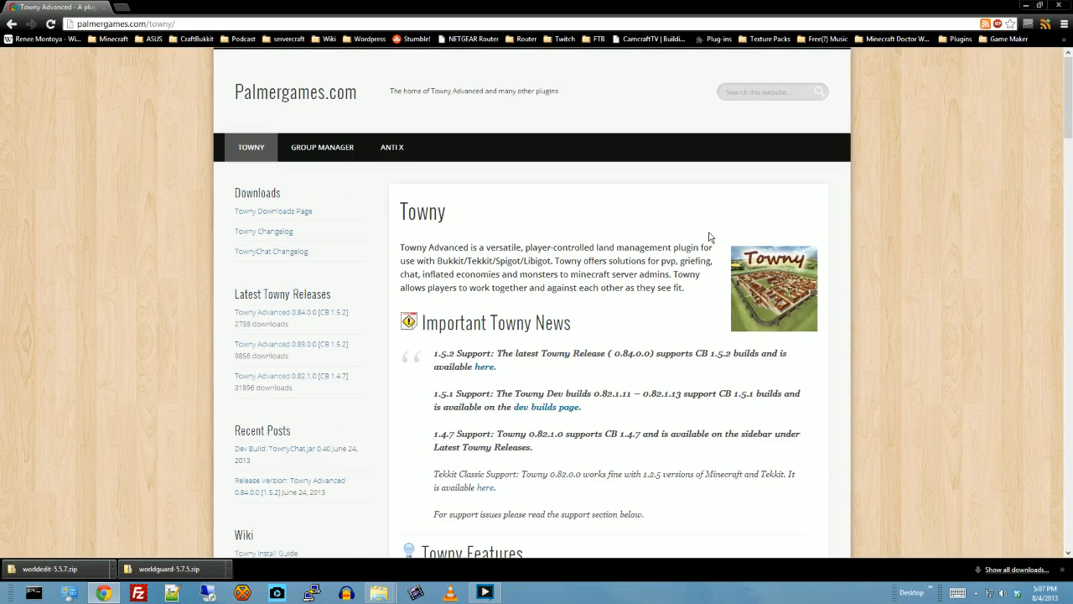
- Open the release page linked in the 1.5.2 support notice and examine the contents and changes of Towny Advanced 0.84.0.0
{"action": "scroll", "coordinate": [697, 232], "scroll_direction": "down", "scroll_amount": 1}
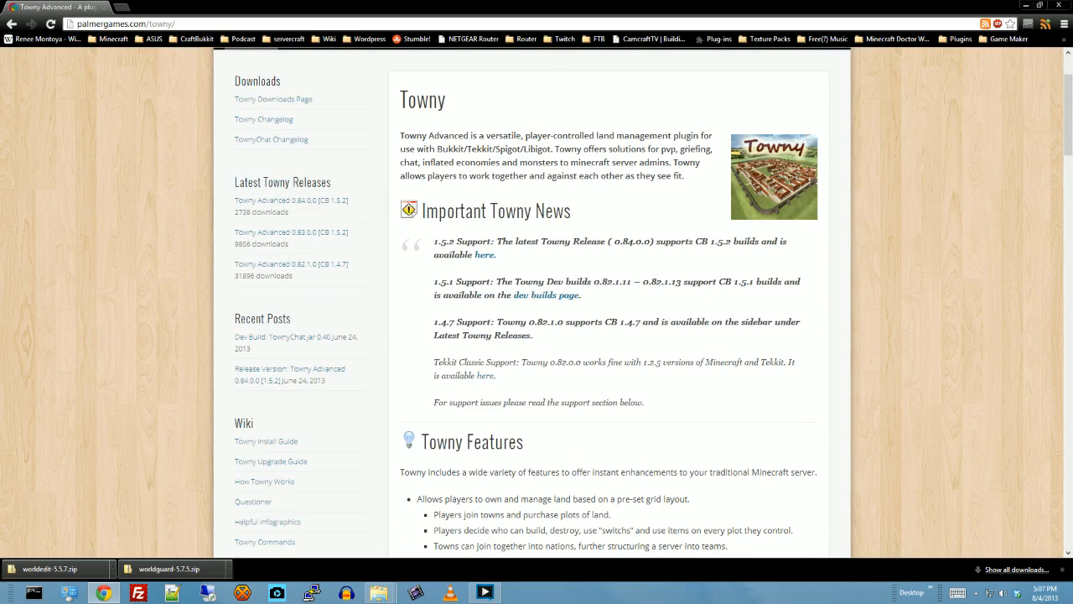
{"action": "left_click", "coordinate": [480, 256]}
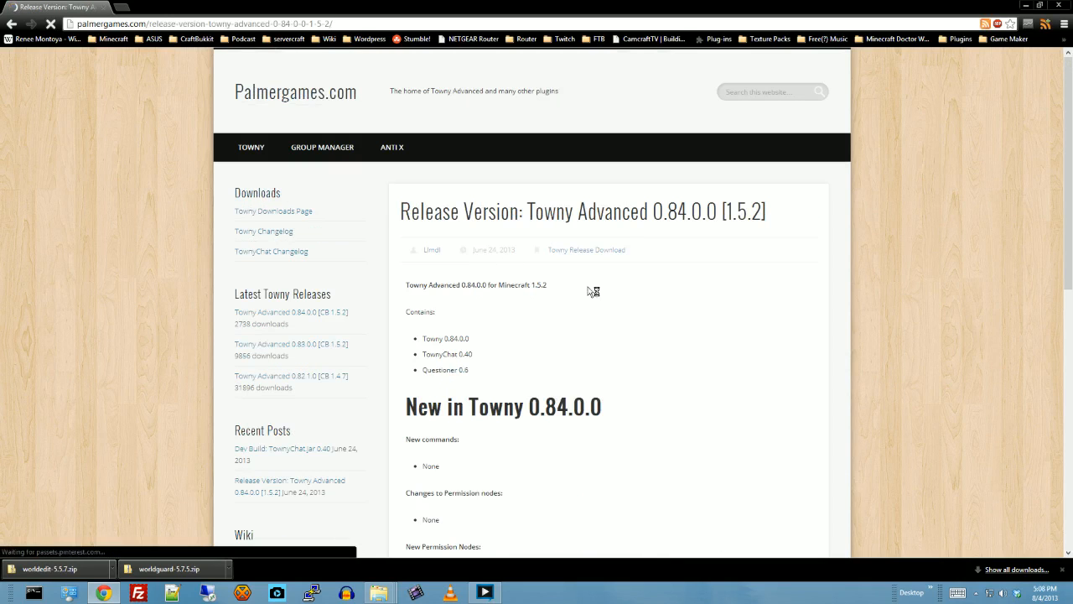
{"action": "scroll", "coordinate": [704, 291], "scroll_direction": "down", "scroll_amount": 1}
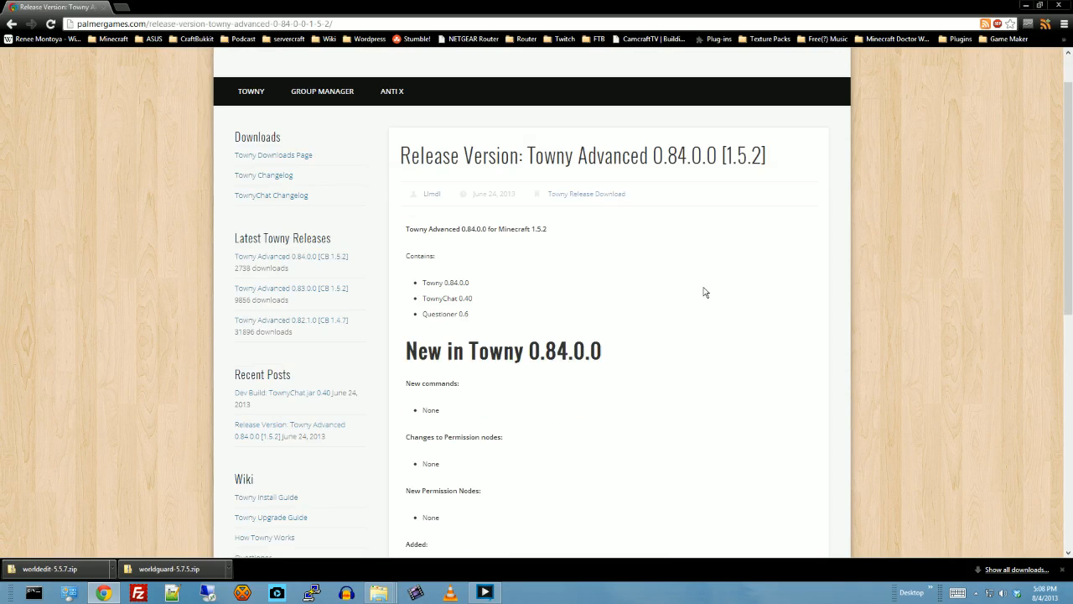
{"action": "scroll", "coordinate": [704, 292], "scroll_direction": "down", "scroll_amount": 5}
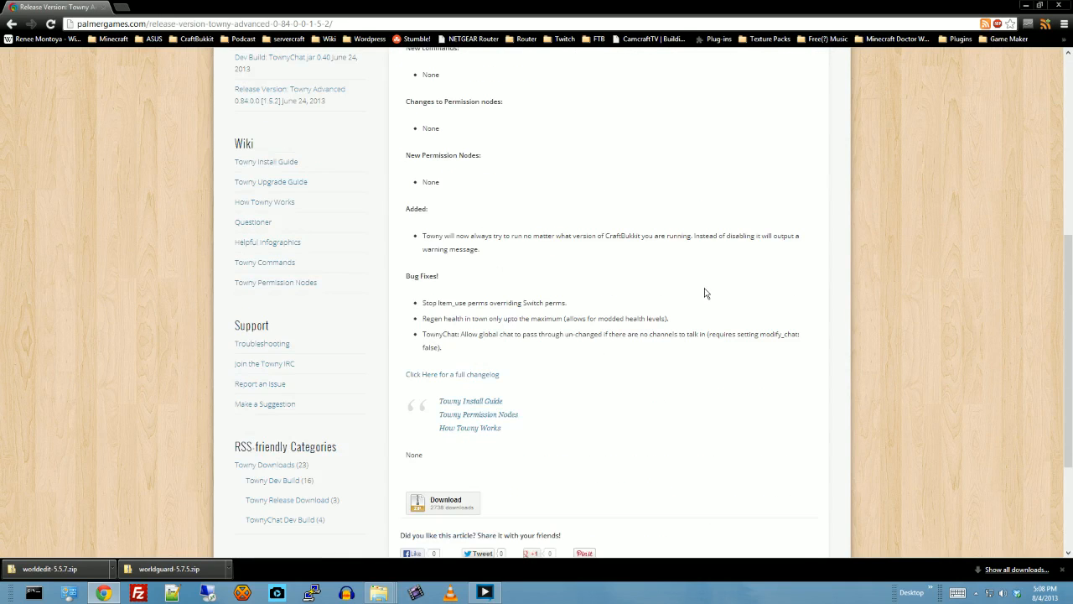
{"action": "scroll", "coordinate": [706, 293], "scroll_direction": "down", "scroll_amount": 2}
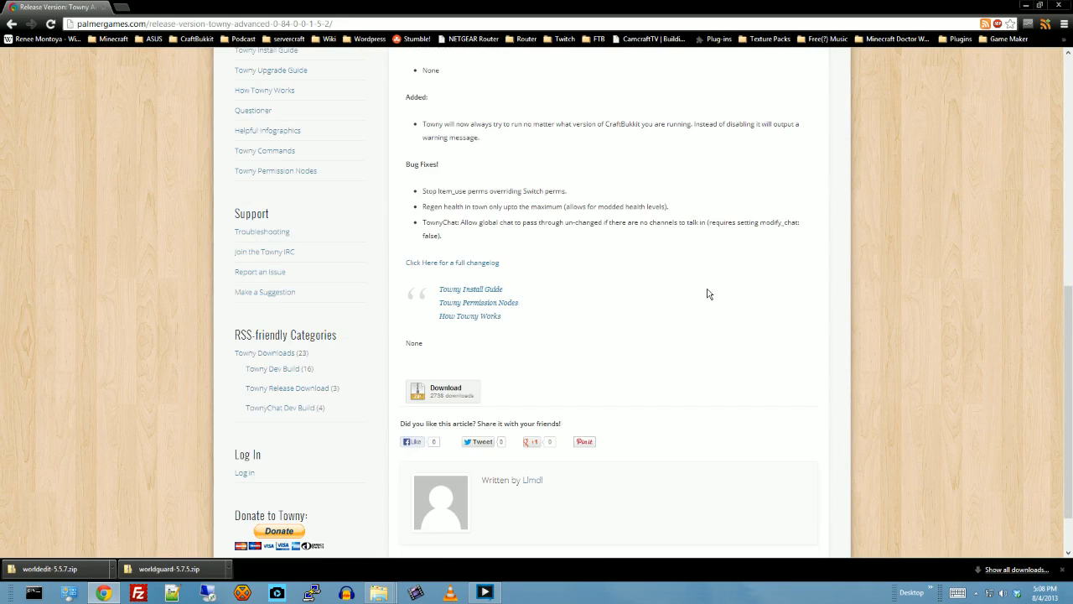
{"action": "scroll", "coordinate": [711, 301], "scroll_direction": "up", "scroll_amount": 7}
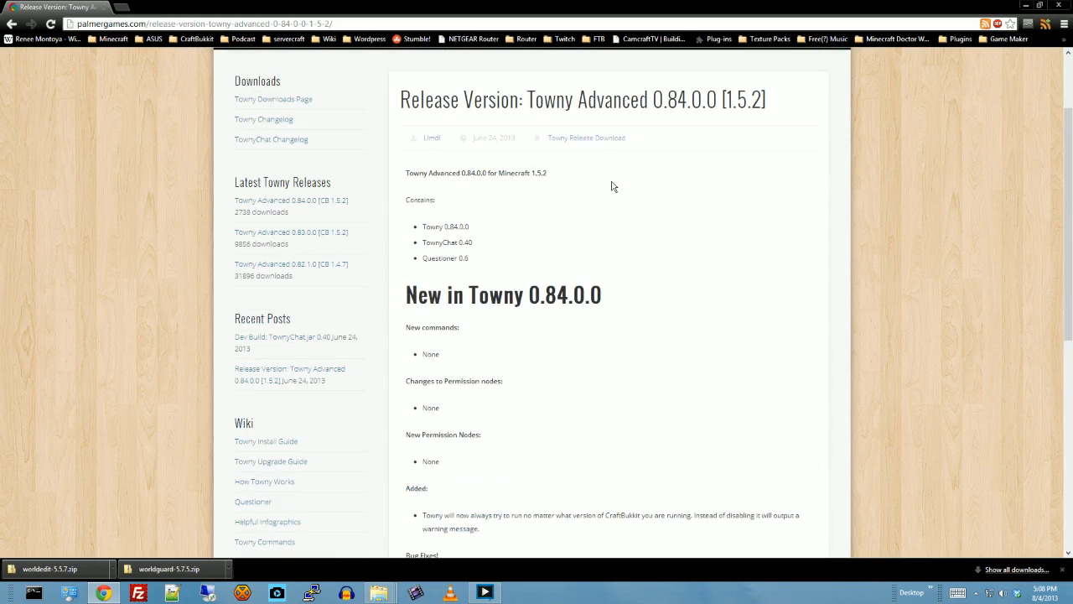
- Browse the Towny Release Download category and open its Towny Advanced 0.84.0.0 [1.5.2] entry
{"action": "left_click", "coordinate": [602, 139]}
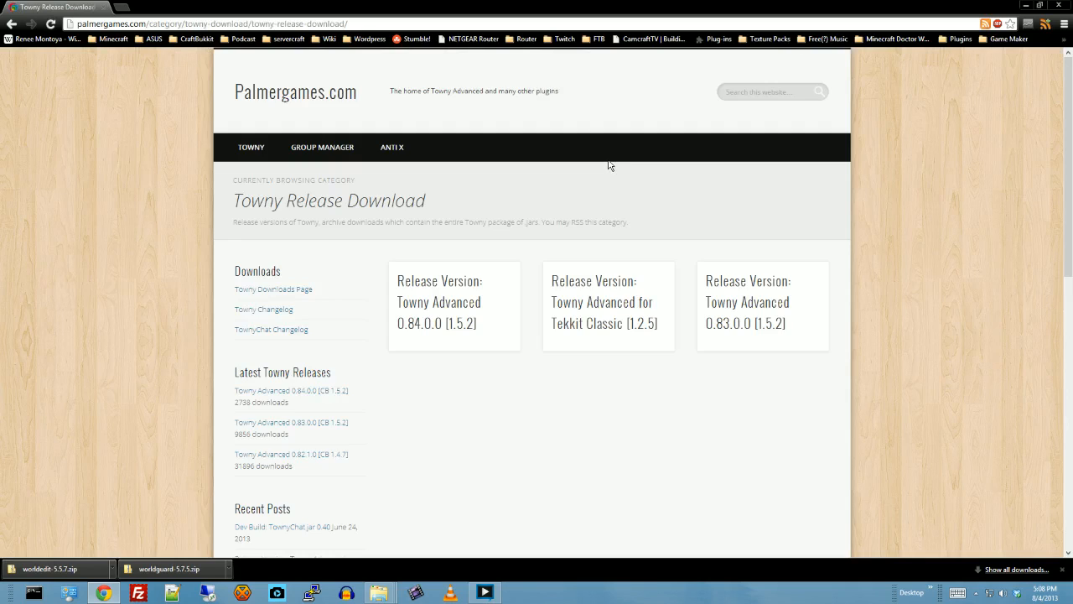
{"action": "scroll", "coordinate": [609, 251], "scroll_direction": "down", "scroll_amount": 2}
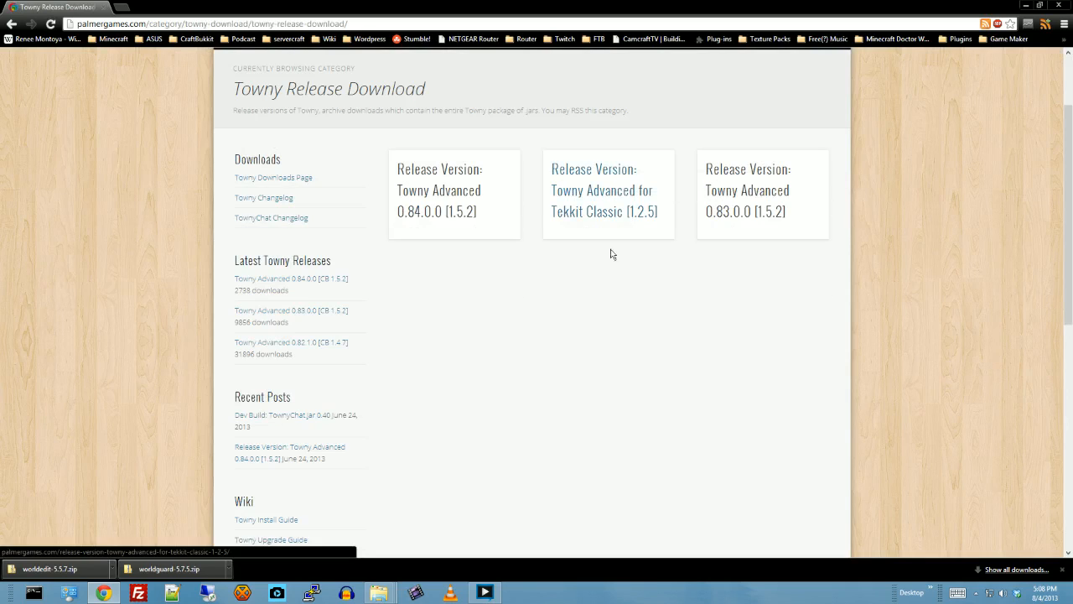
{"action": "left_click", "coordinate": [458, 216]}
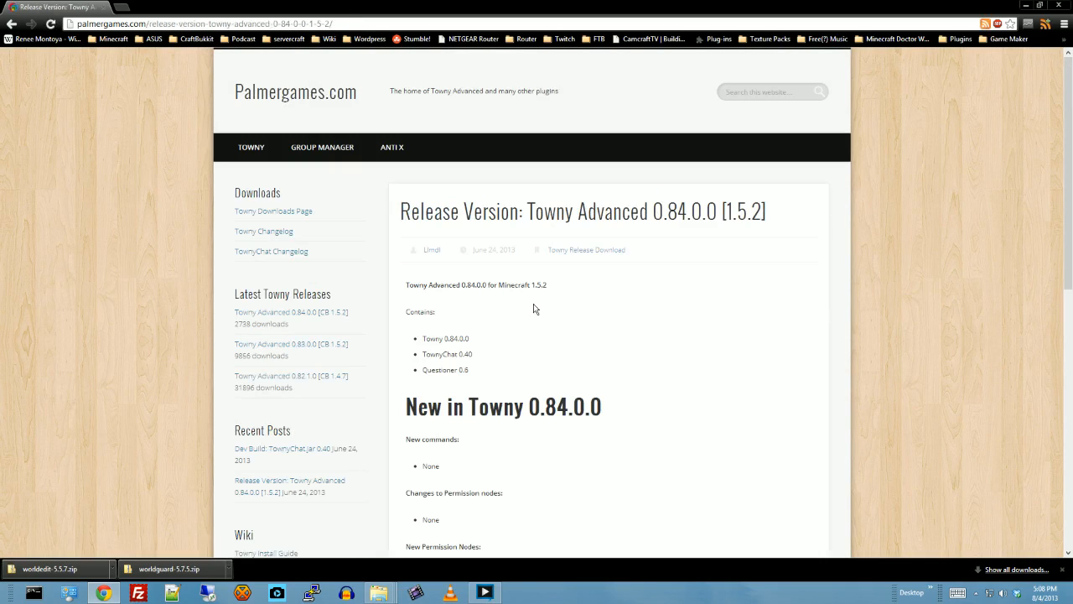
{"action": "scroll", "coordinate": [647, 289], "scroll_direction": "down", "scroll_amount": 1}
{"action": "scroll", "coordinate": [648, 289], "scroll_direction": "down", "scroll_amount": 2}
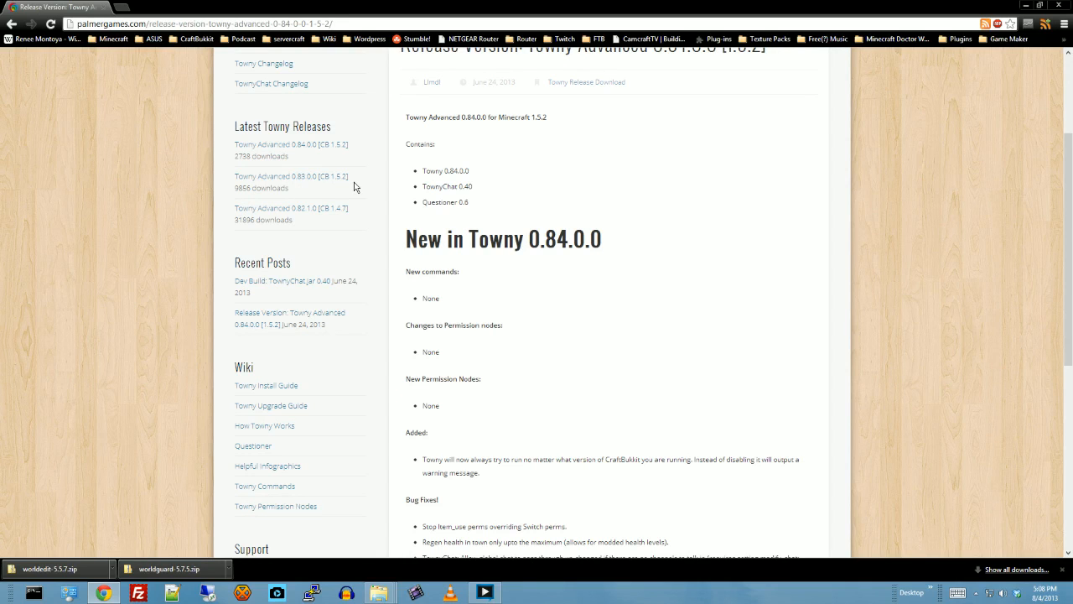
- Download Towny Advanced 0.84.0.0 [CB 1.5.2] from the Latest Towny Releases list
{"action": "left_click", "coordinate": [286, 144]}
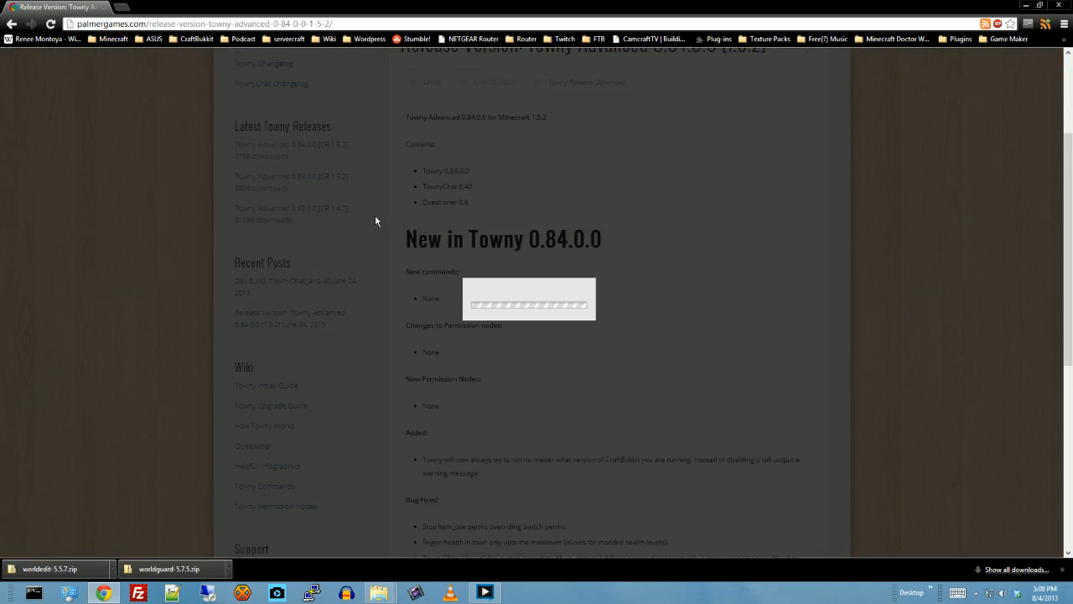
{"action": "scroll", "coordinate": [543, 332], "scroll_direction": "down", "scroll_amount": 3}
{"action": "scroll", "coordinate": [543, 332], "scroll_direction": "down", "scroll_amount": 5}
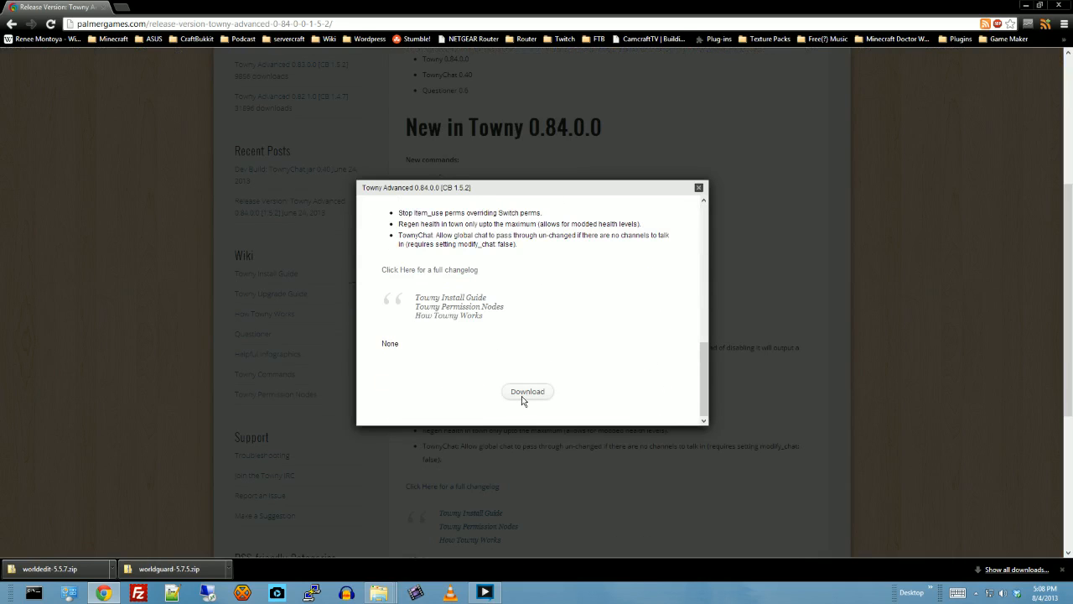
{"action": "left_click", "coordinate": [521, 391]}
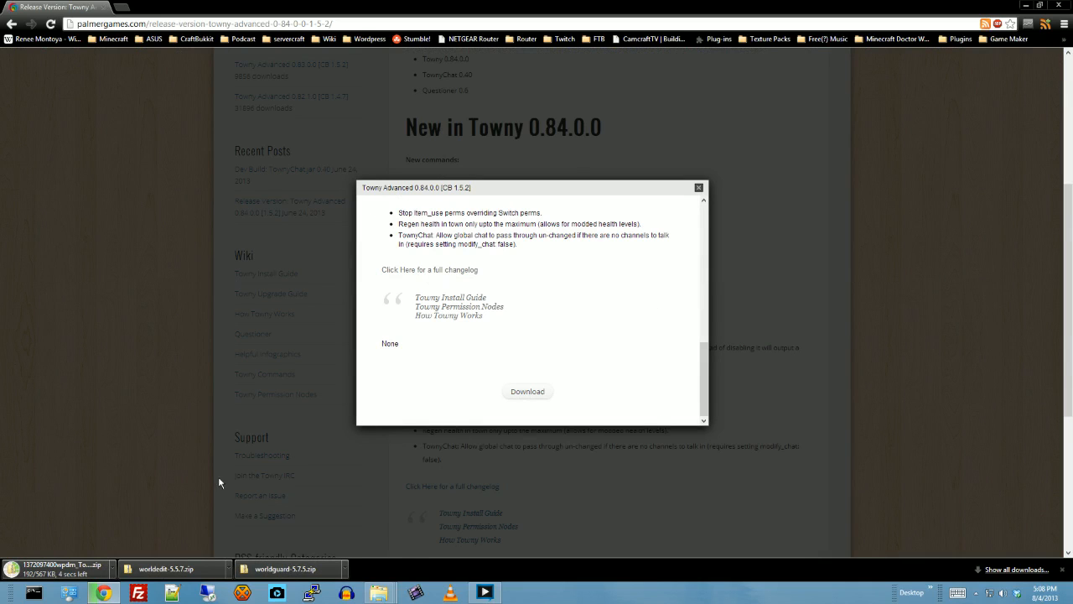
- Show the downloaded Towny_Advanced zip in its folder, extract it into a folder of the same name, and open that folder
{"action": "right_click", "coordinate": [83, 569]}
{"action": "left_click", "coordinate": [116, 539]}
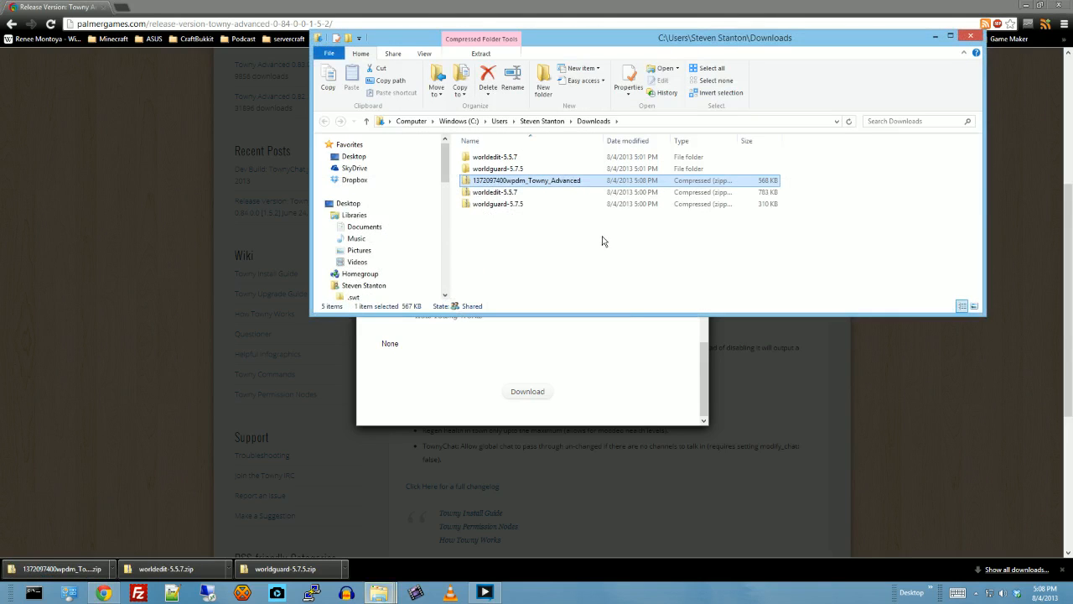
{"action": "right_click", "coordinate": [491, 184]}
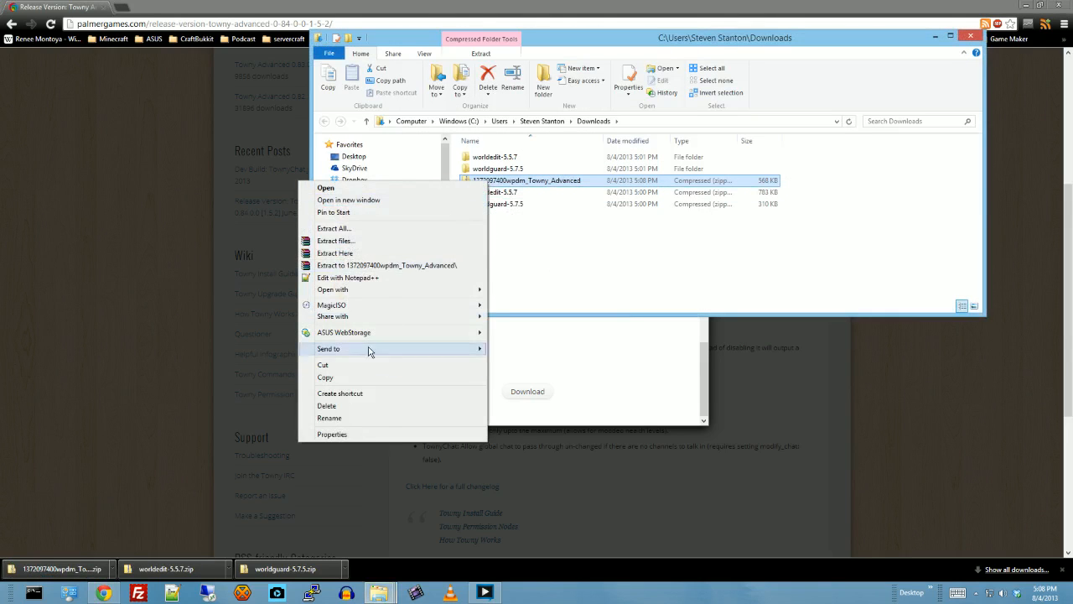
{"action": "left_click", "coordinate": [359, 266]}
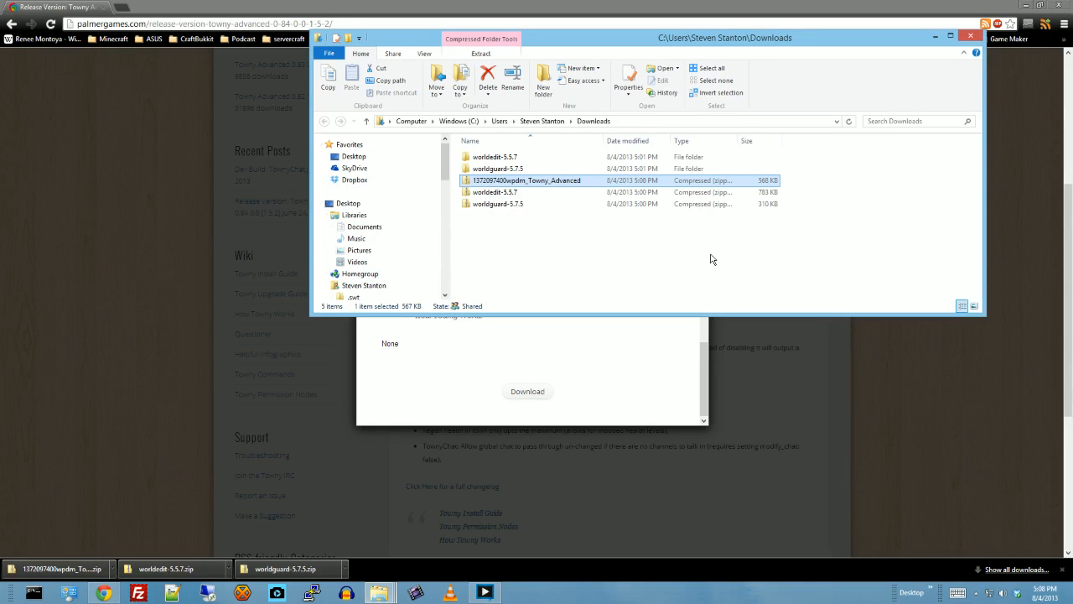
{"action": "double_click", "coordinate": [491, 159]}
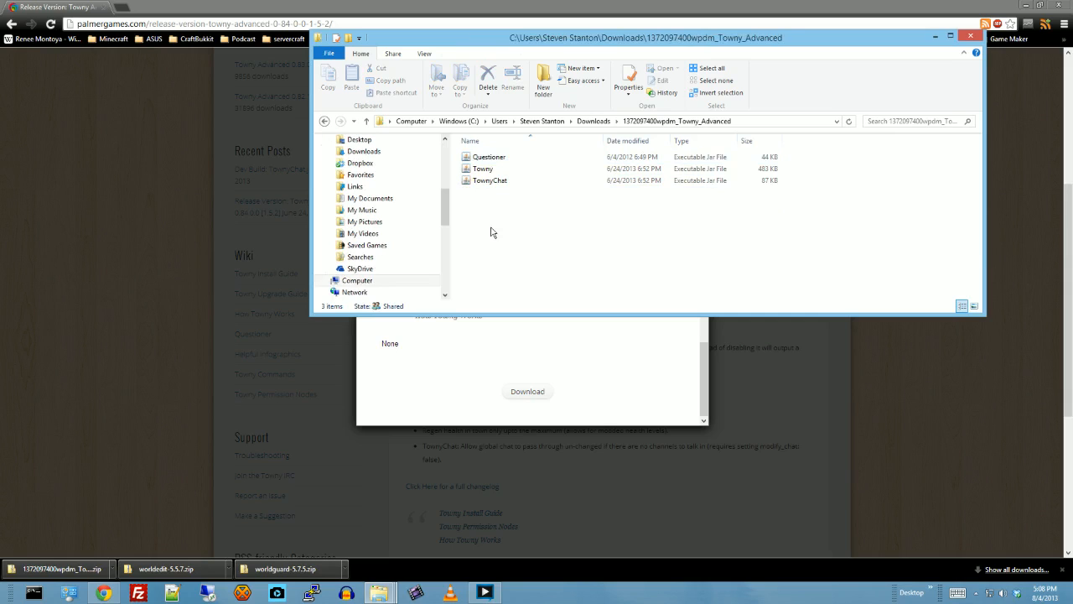
- Cut the Questioner and Towny jar files, minimize the folder window, and close the Towny download pop-up
{"action": "left_click", "coordinate": [486, 158]}
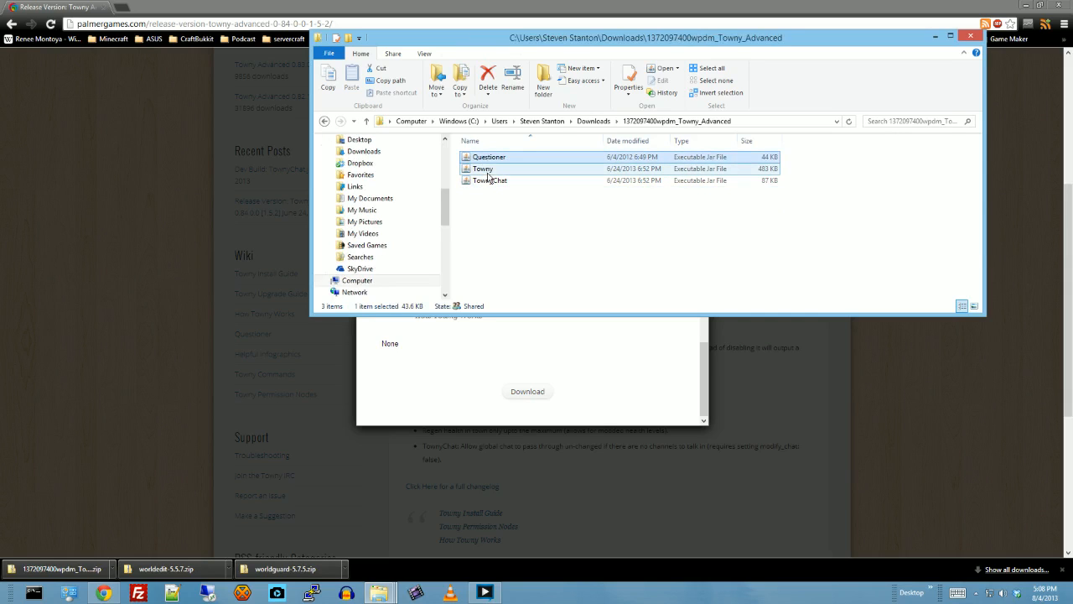
{"action": "left_click", "coordinate": [490, 171], "text": "ctrl"}
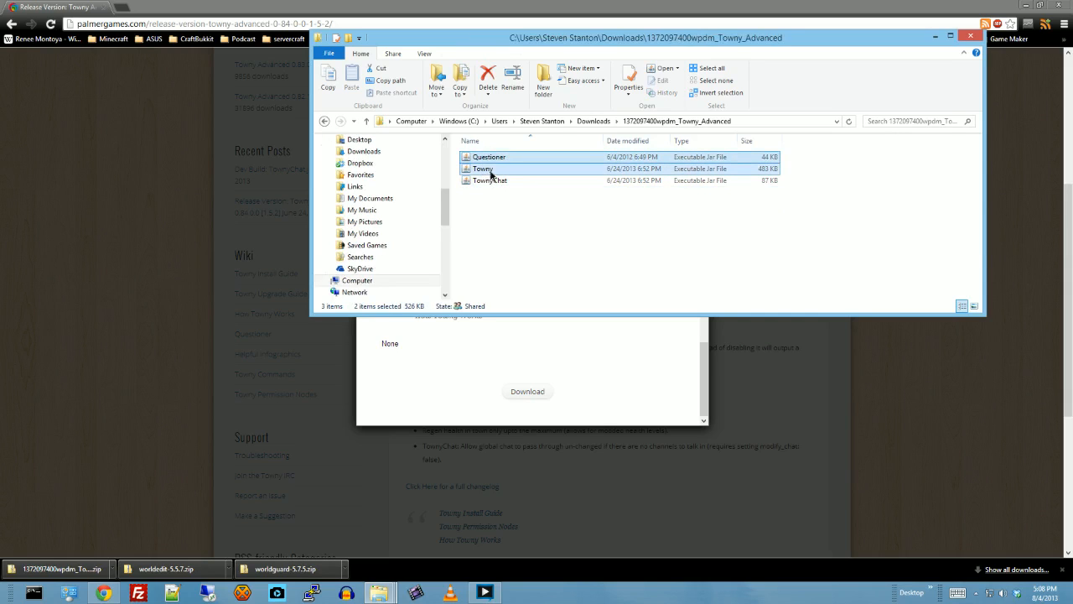
{"action": "right_click", "coordinate": [491, 173]}
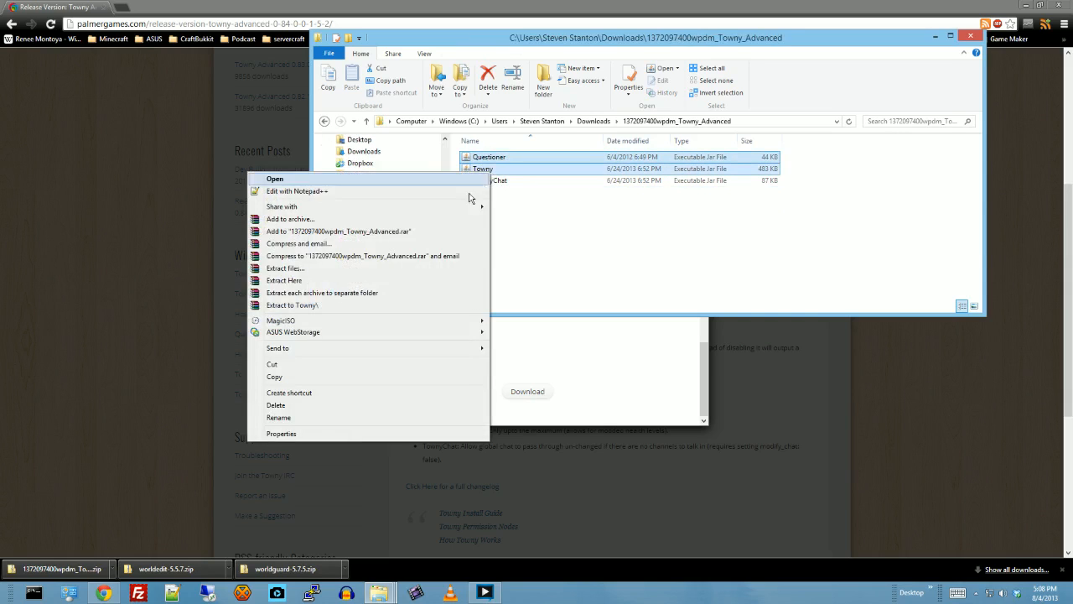
{"action": "left_click", "coordinate": [316, 366]}
{"action": "left_click", "coordinate": [935, 37]}
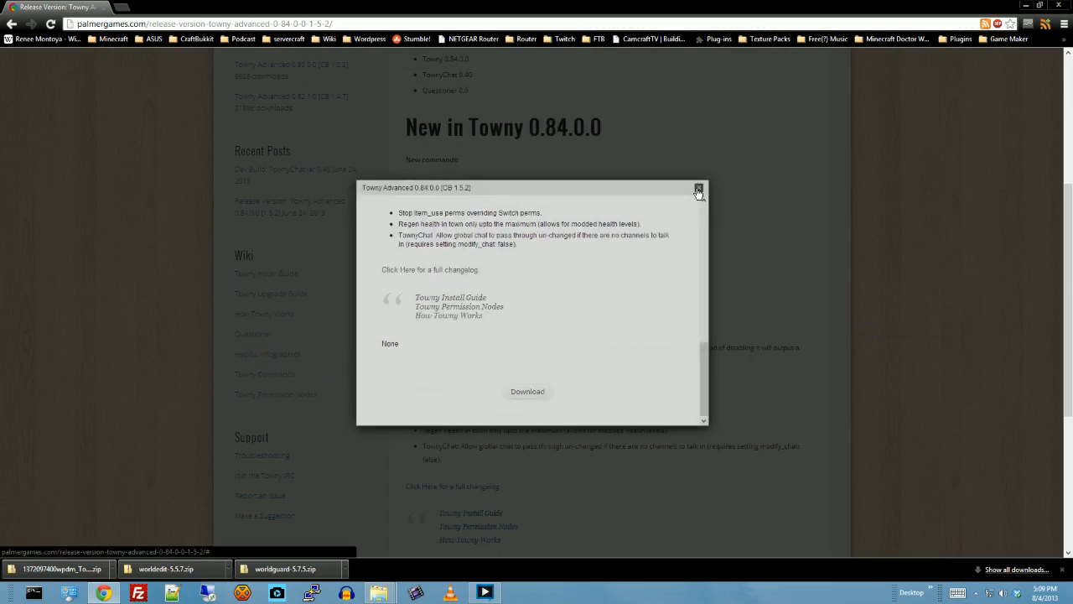
{"action": "left_click", "coordinate": [697, 191]}
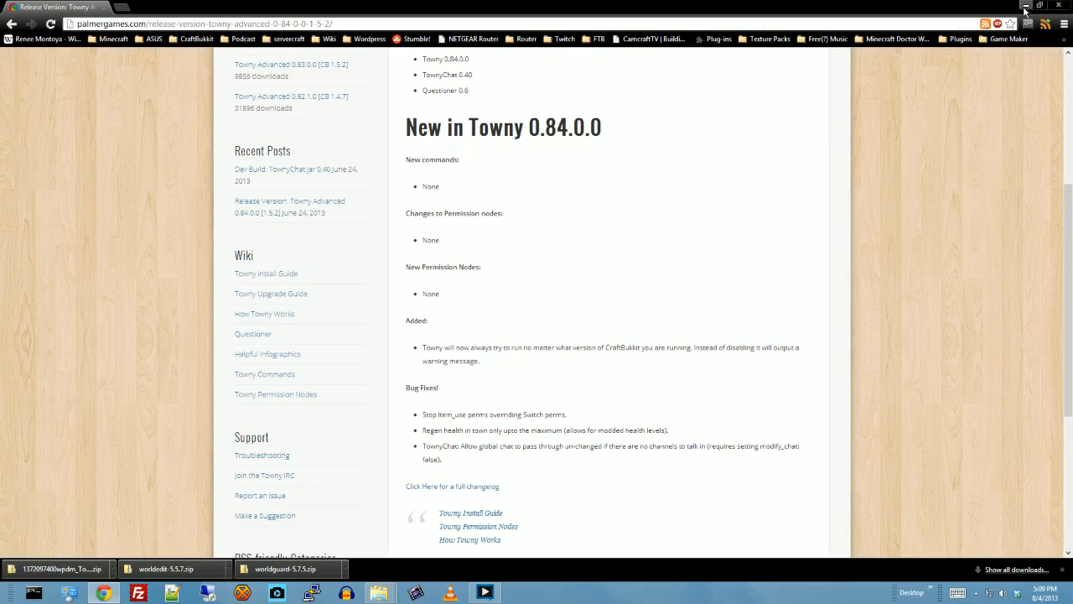
- Minimize the browser and paste the cut Questioner and Towny jar files into the plugins folder of Minecraft Tutorial
{"action": "scroll", "coordinate": [950, 149], "scroll_direction": "up", "scroll_amount": 3}
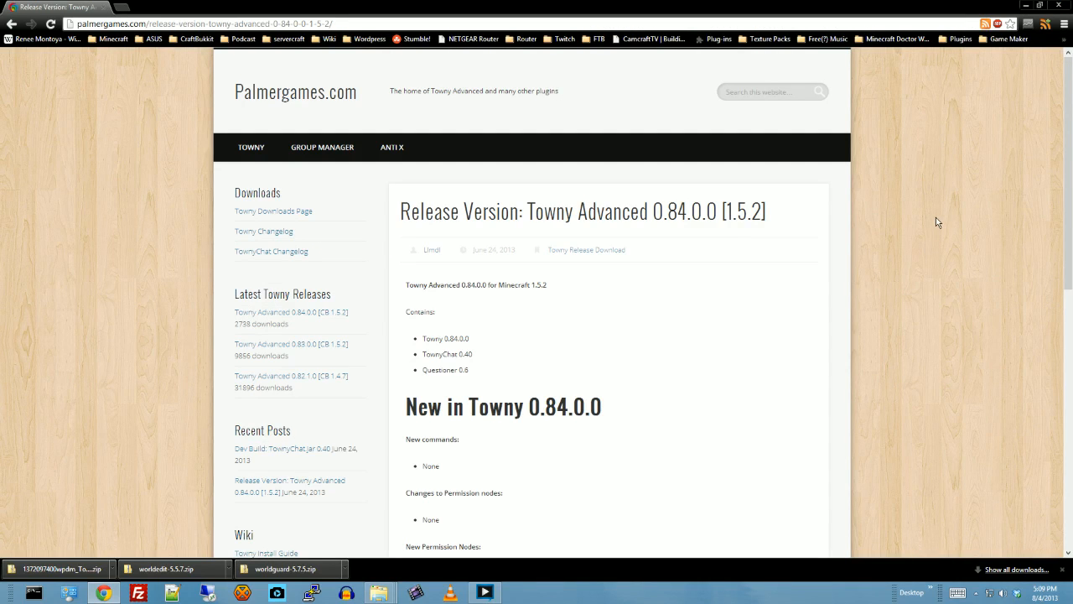
{"action": "left_click", "coordinate": [1026, 5]}
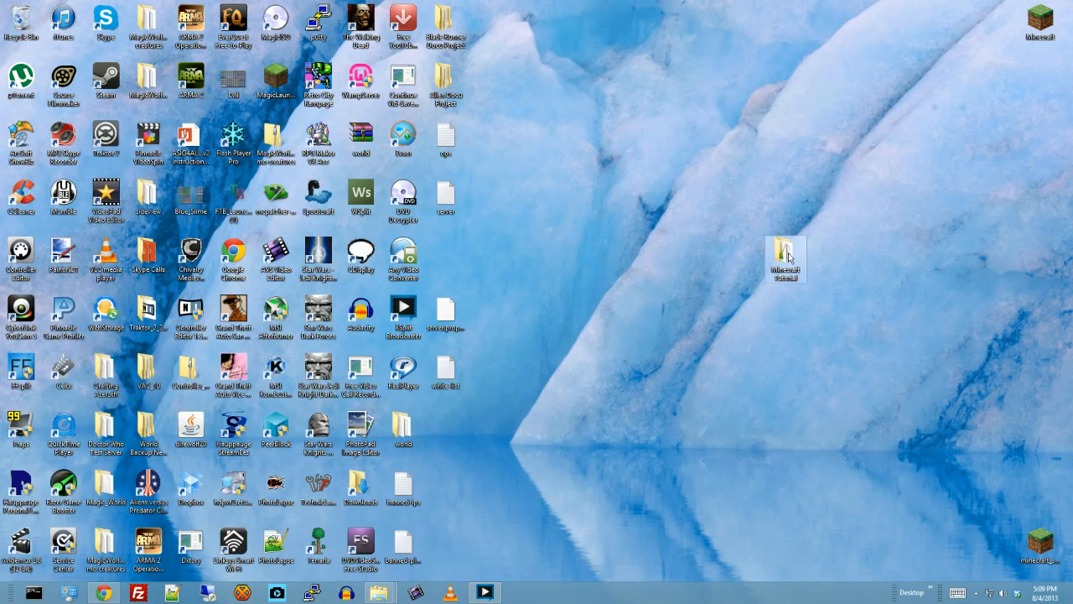
{"action": "double_click", "coordinate": [788, 257]}
{"action": "double_click", "coordinate": [500, 173]}
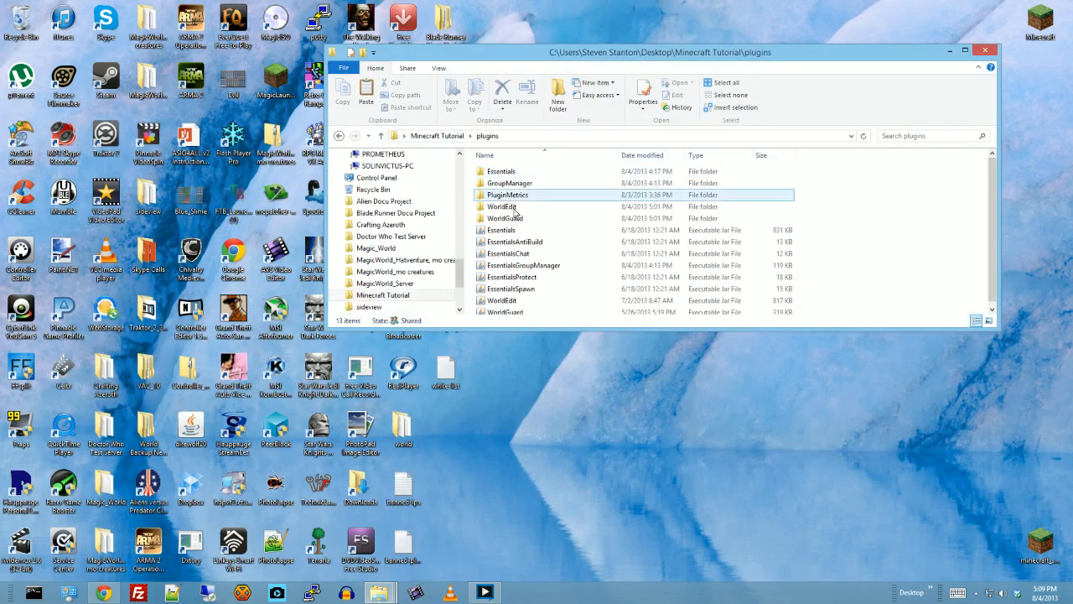
{"action": "right_click", "coordinate": [892, 275]}
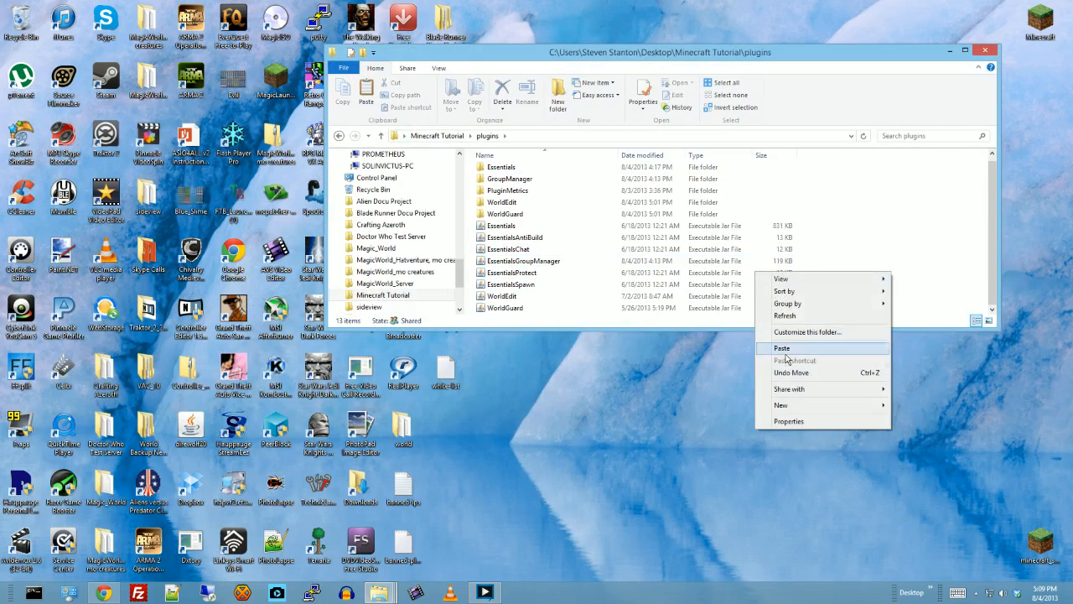
{"action": "left_click", "coordinate": [782, 347]}
{"action": "scroll", "coordinate": [894, 235], "scroll_direction": "down", "scroll_amount": 1}
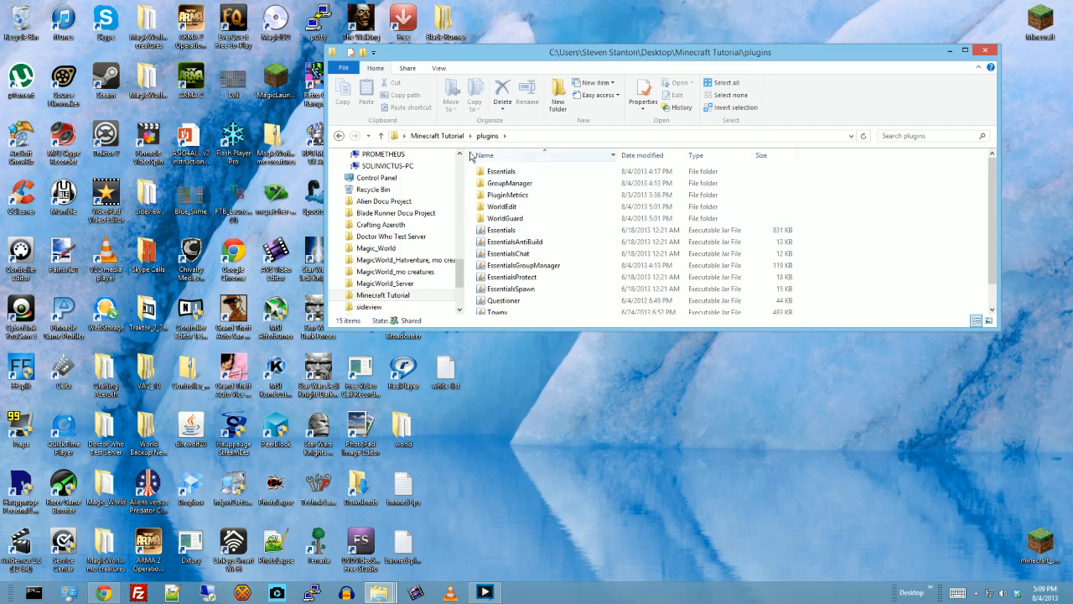
- Return to the Minecraft Tutorial folder, run the Start batch file to launch the server, and enlarge its console window
{"action": "left_click", "coordinate": [339, 135]}
{"action": "scroll", "coordinate": [669, 265], "scroll_direction": "down", "scroll_amount": 1}
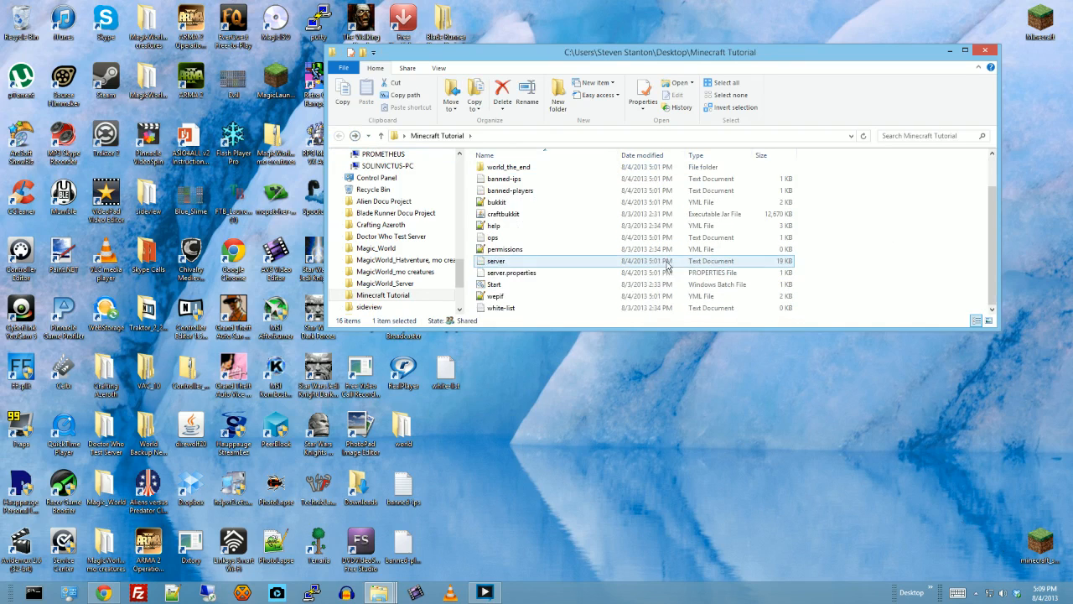
{"action": "double_click", "coordinate": [518, 285]}
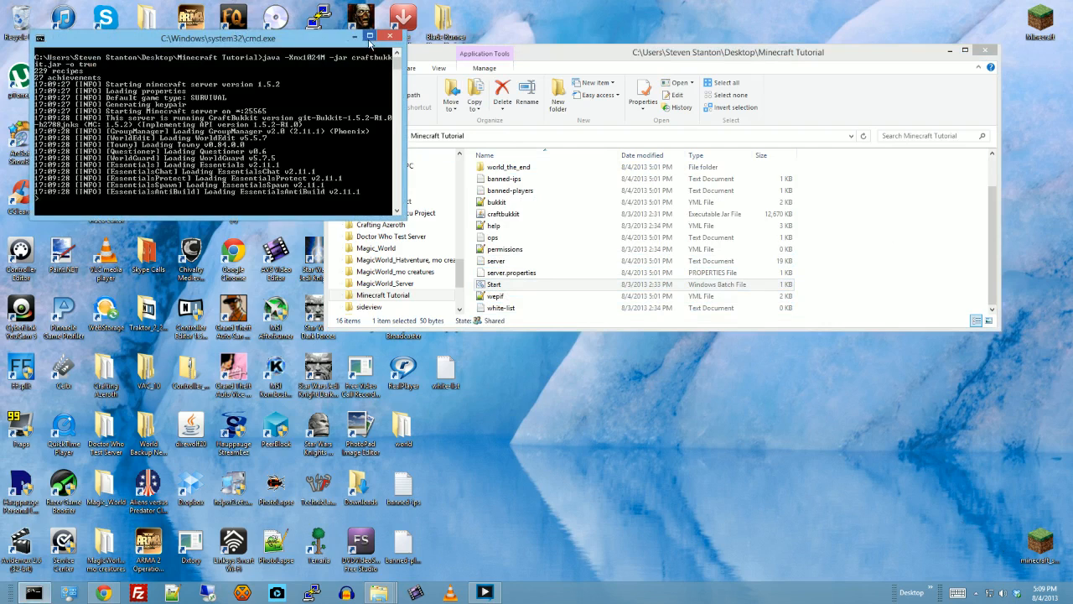
{"action": "double_click", "coordinate": [286, 32]}
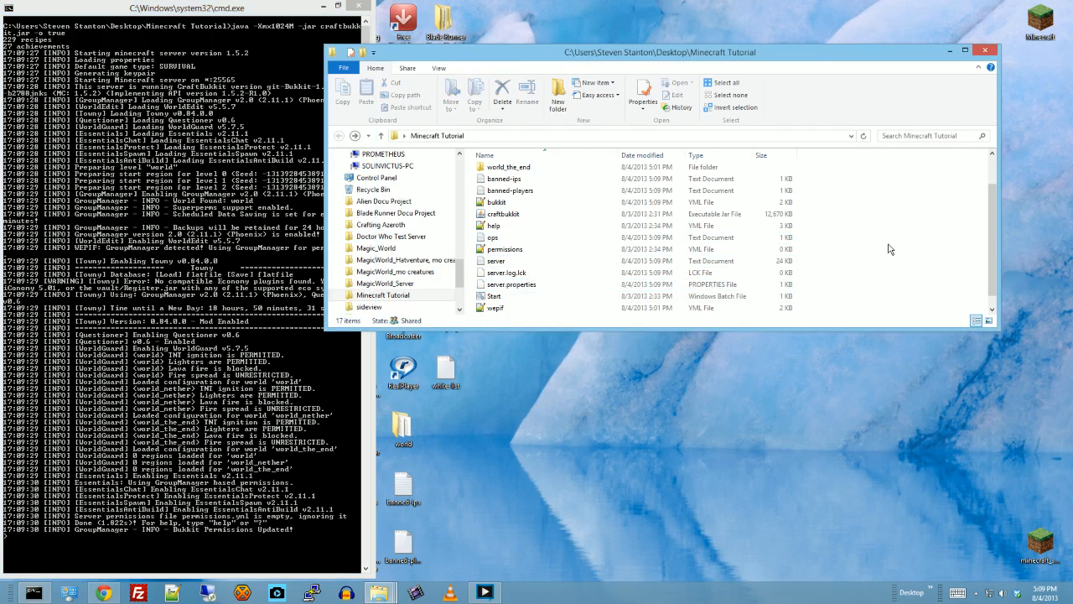
- Open the config file from the settings folder of the Towny plugin folder
{"action": "left_click", "coordinate": [929, 265]}
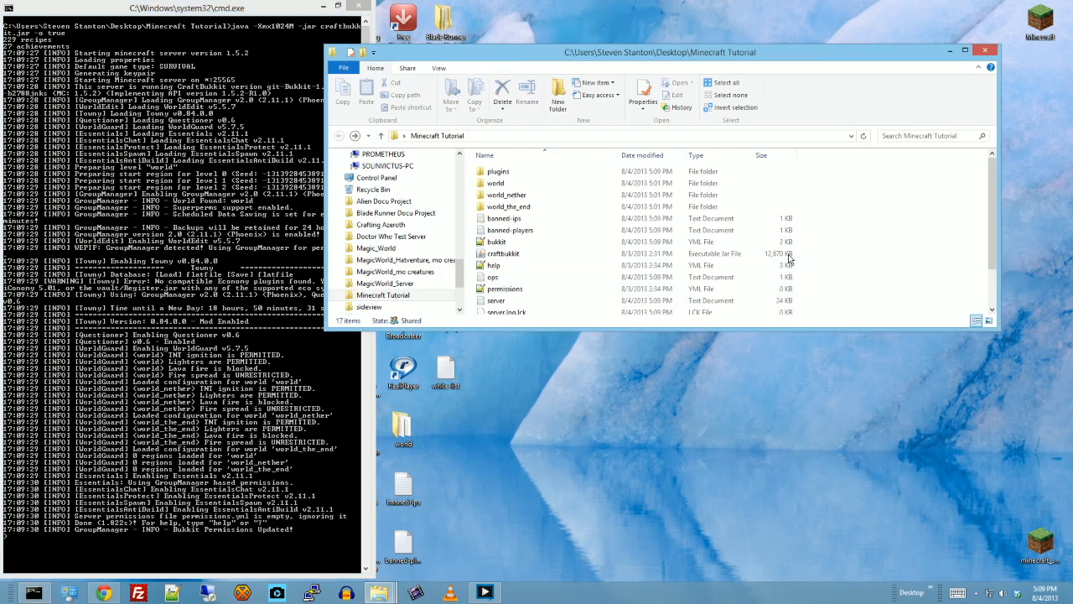
{"action": "double_click", "coordinate": [500, 173]}
{"action": "double_click", "coordinate": [500, 206]}
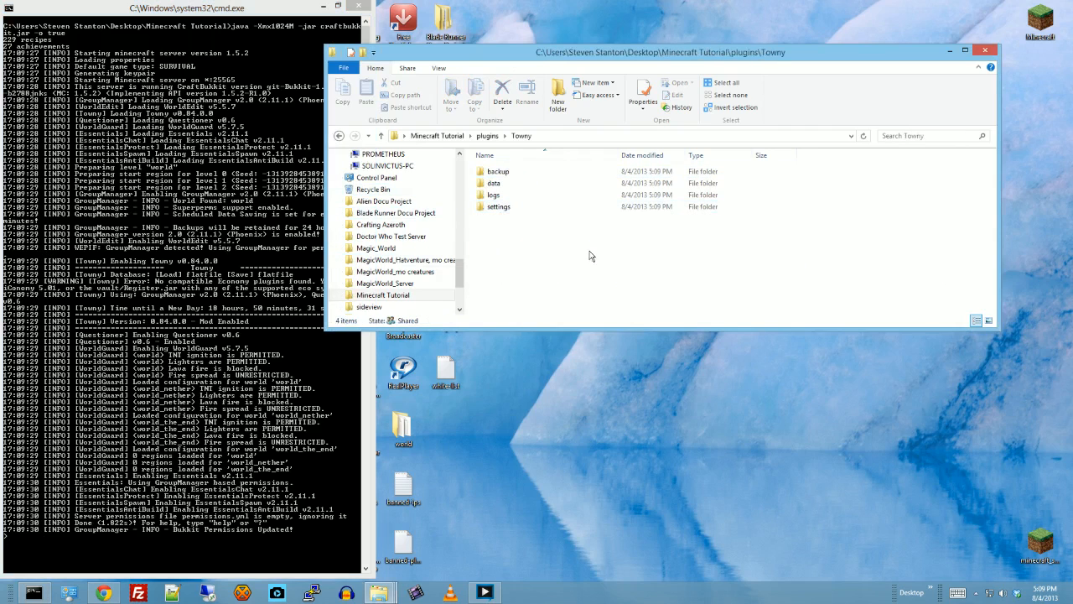
{"action": "double_click", "coordinate": [497, 207]}
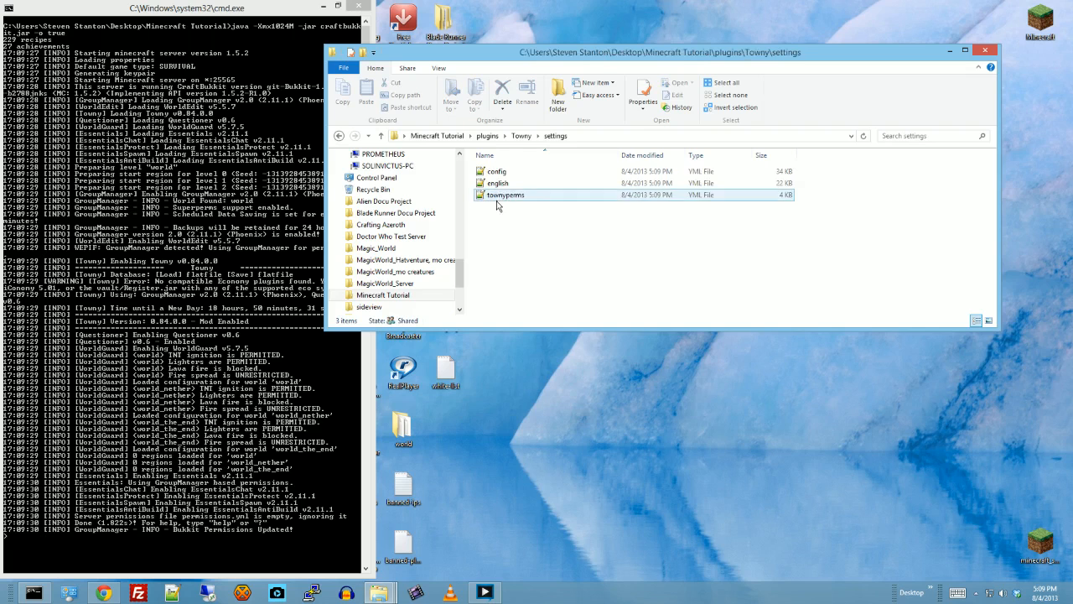
{"action": "double_click", "coordinate": [498, 172]}
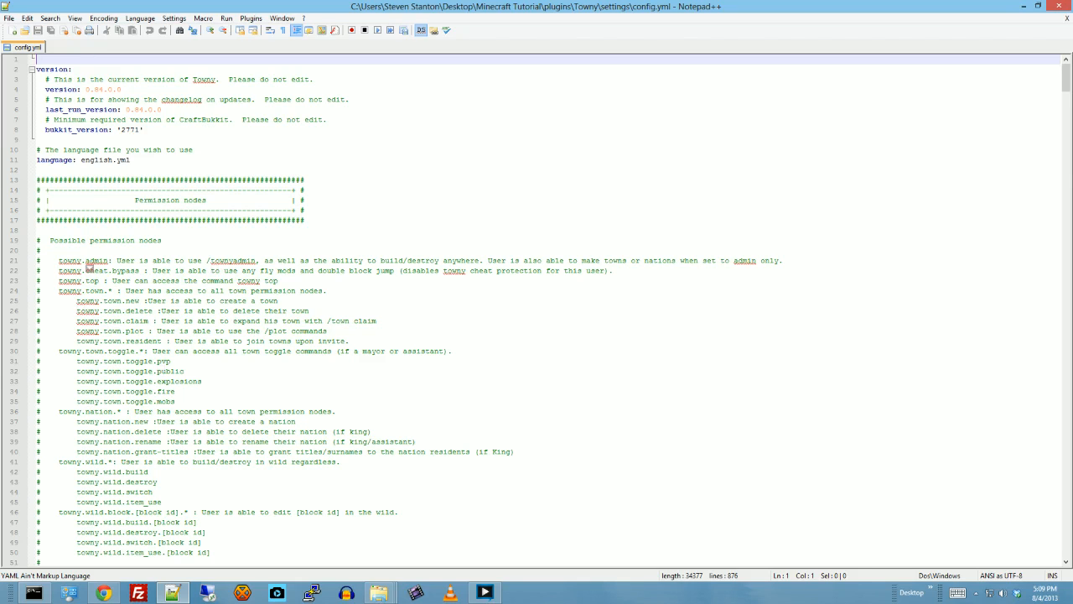
- Review Towny's possible permission nodes and the town_creation_admin_only and nation_creation_admin_only settings
{"action": "scroll", "coordinate": [88, 267], "scroll_direction": "down", "scroll_amount": 18}
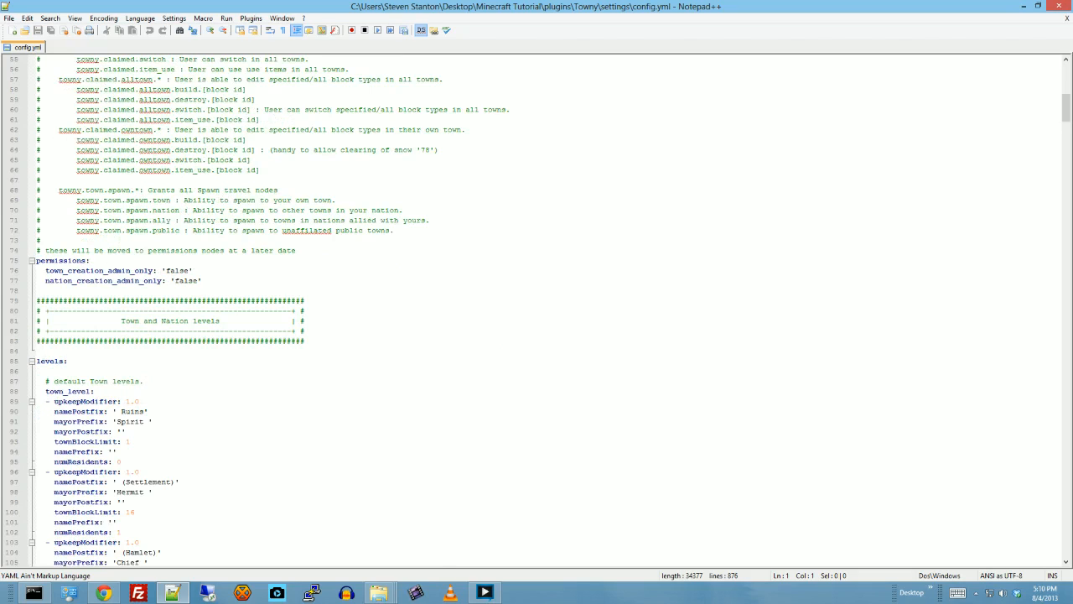
{"action": "left_click", "coordinate": [189, 271]}
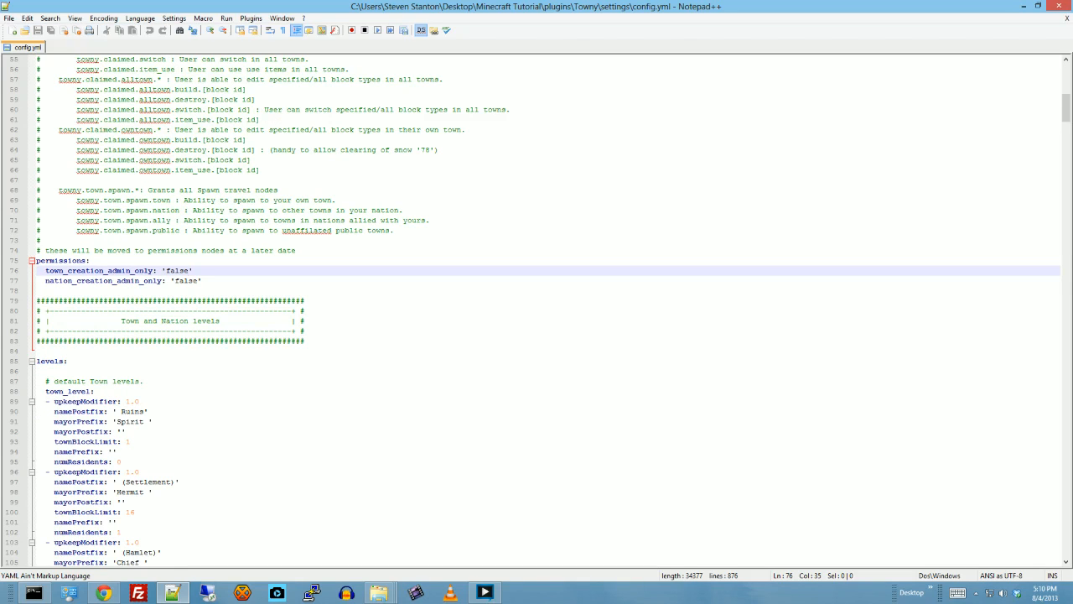
{"action": "left_click", "coordinate": [199, 280]}
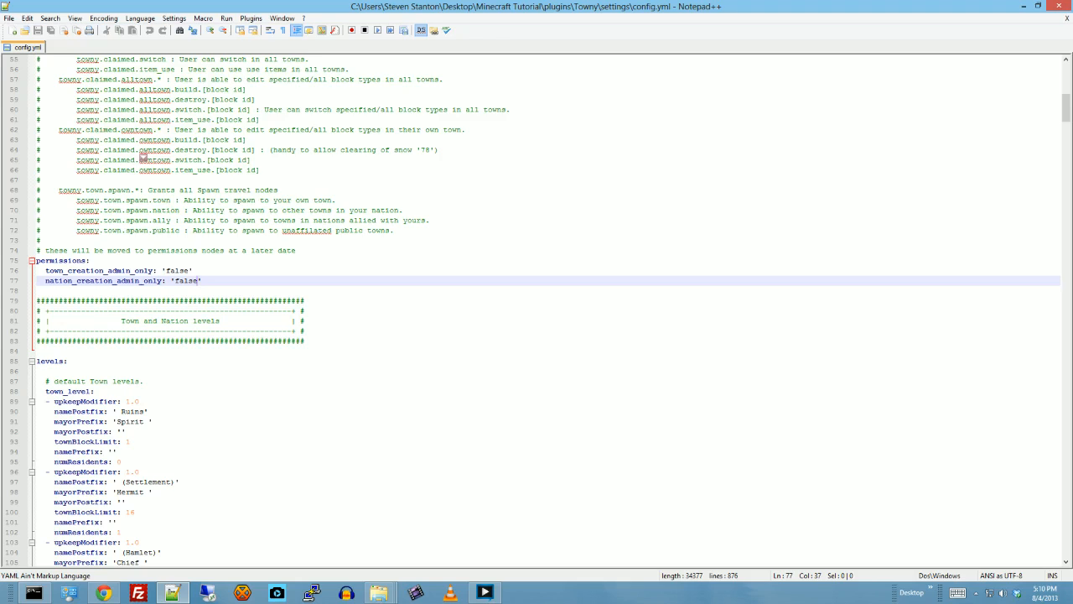
- Examine the default town levels in the Towny config, including their name postfixes, mayor prefixes, block limits and resident numbers
{"action": "scroll", "coordinate": [143, 157], "scroll_direction": "down", "scroll_amount": 2}
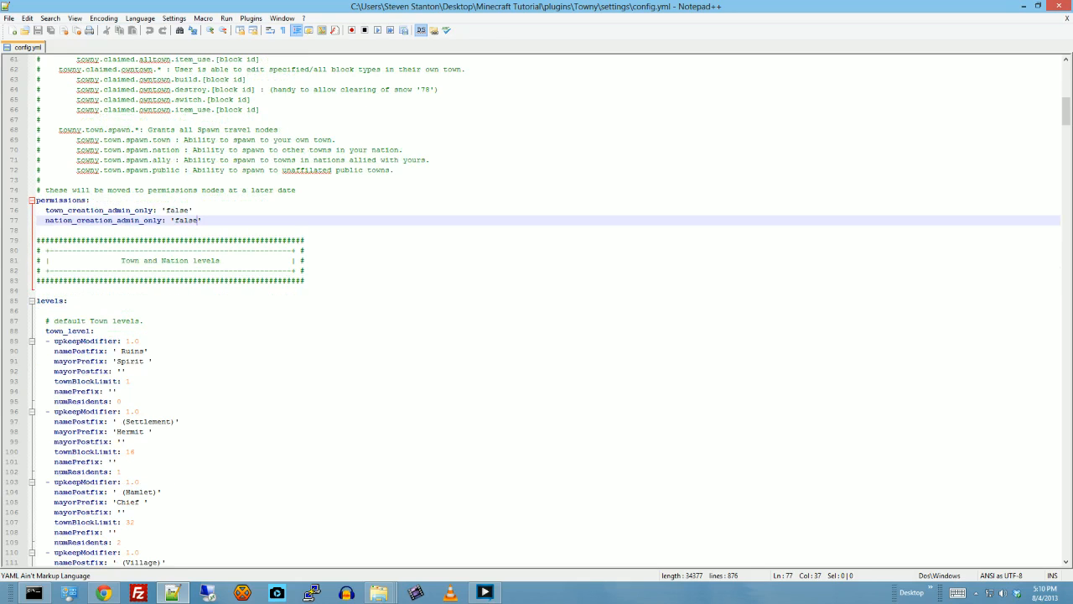
{"action": "scroll", "coordinate": [545, 312], "scroll_direction": "down", "scroll_amount": 1}
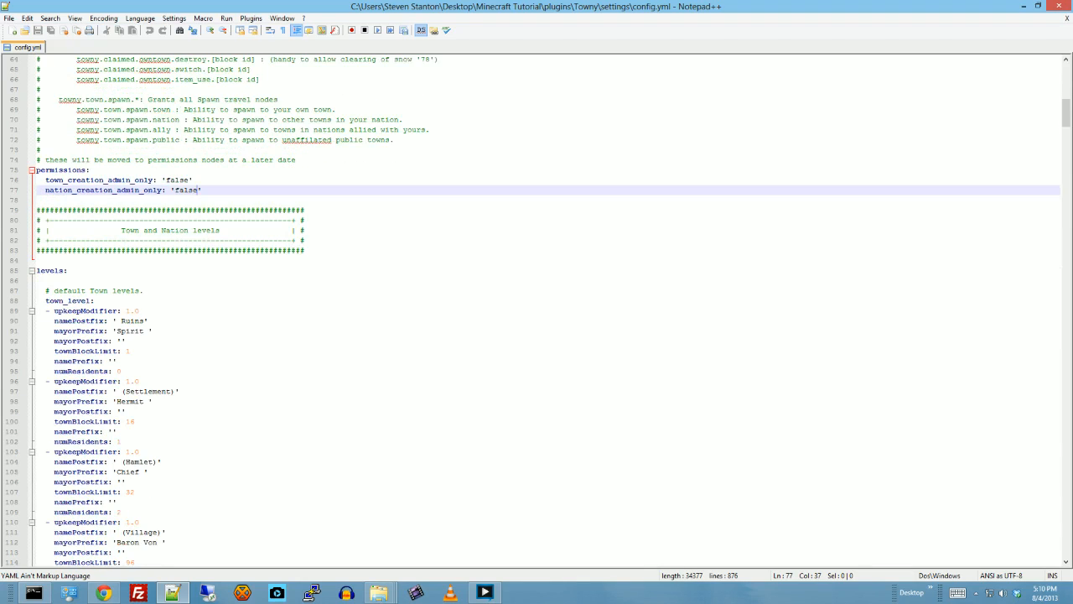
{"action": "scroll", "coordinate": [545, 312], "scroll_direction": "down", "scroll_amount": 1}
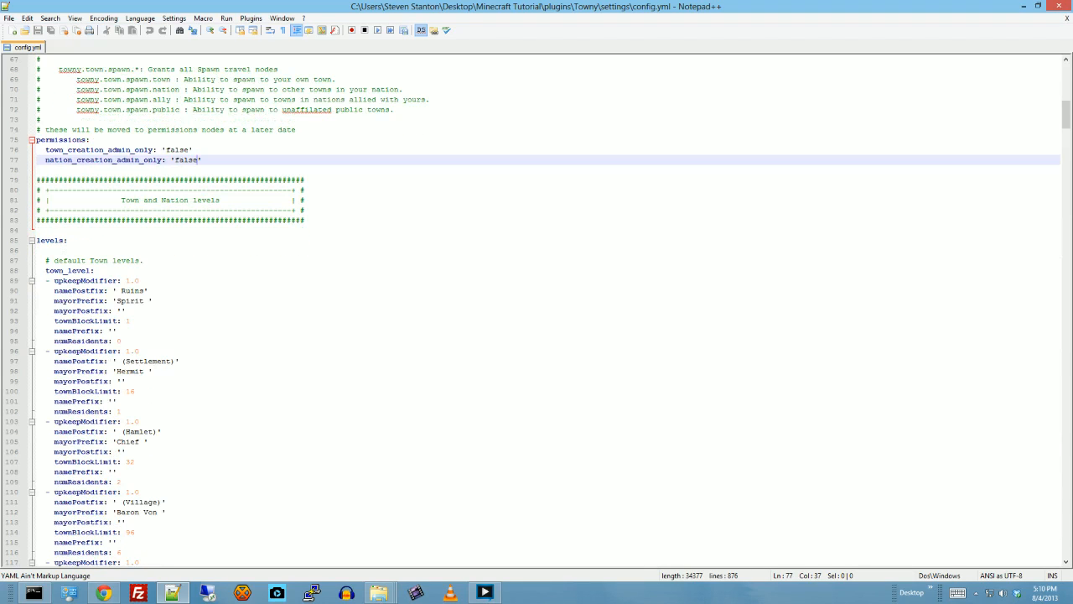
{"action": "scroll", "coordinate": [545, 312], "scroll_direction": "down", "scroll_amount": 2}
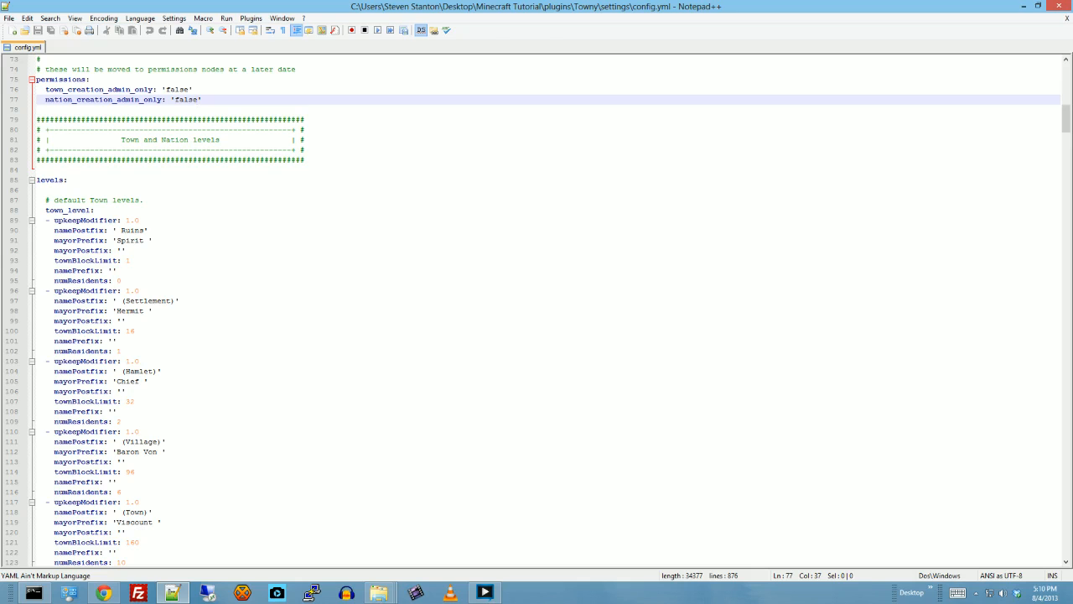
{"action": "left_click", "coordinate": [145, 231]}
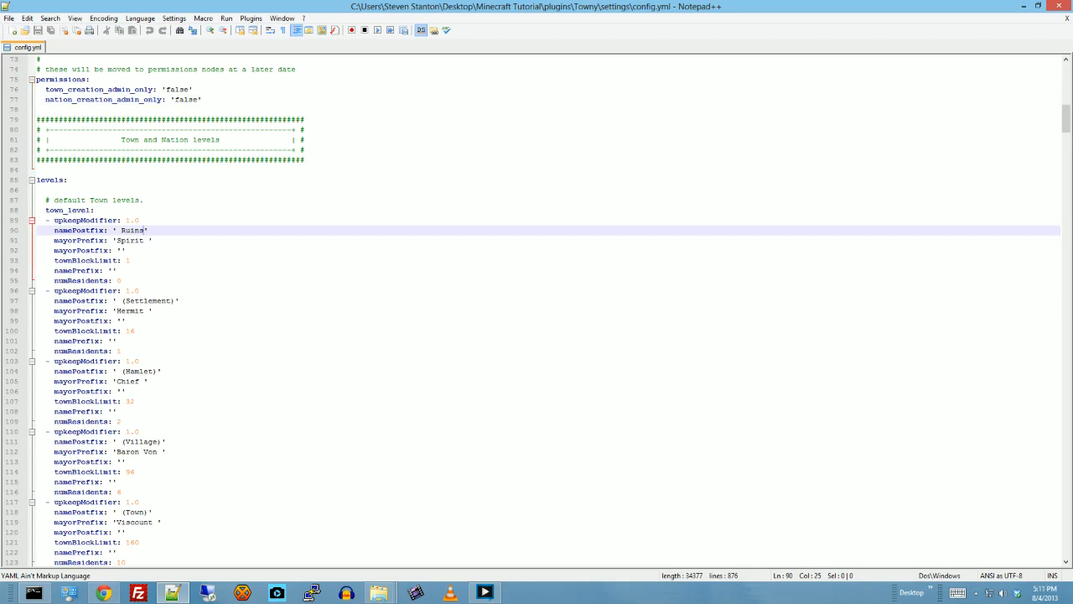
{"action": "left_click", "coordinate": [174, 301]}
{"action": "left_click", "coordinate": [148, 371]}
{"action": "scroll", "coordinate": [148, 371], "scroll_direction": "down", "scroll_amount": 3}
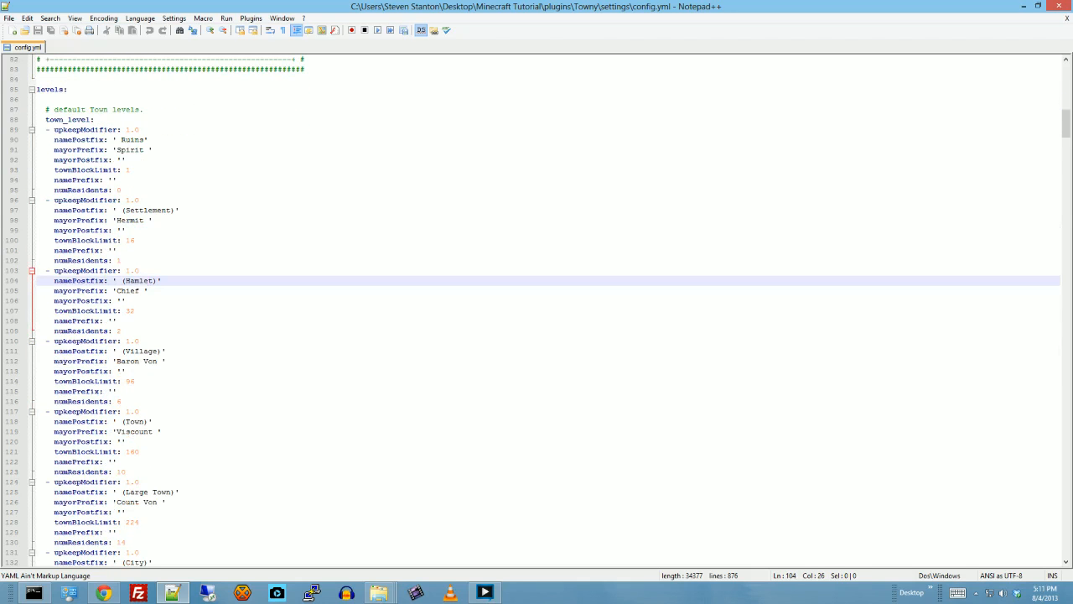
{"action": "left_click", "coordinate": [156, 352]}
{"action": "left_click", "coordinate": [144, 422]}
{"action": "scroll", "coordinate": [144, 422], "scroll_direction": "down", "scroll_amount": 2}
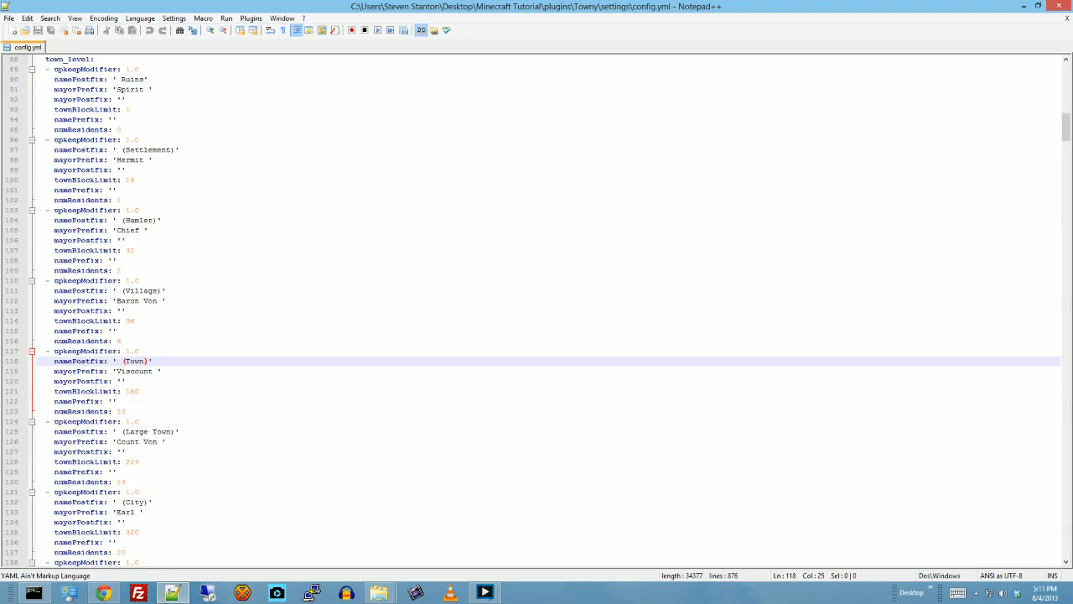
{"action": "left_click", "coordinate": [151, 431]}
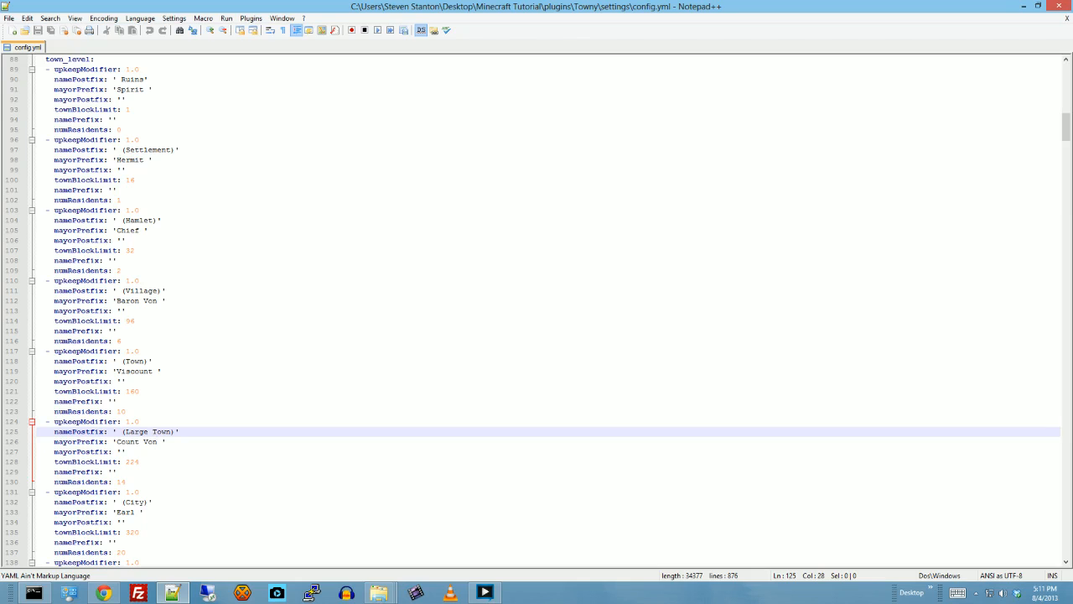
{"action": "left_click", "coordinate": [127, 412]}
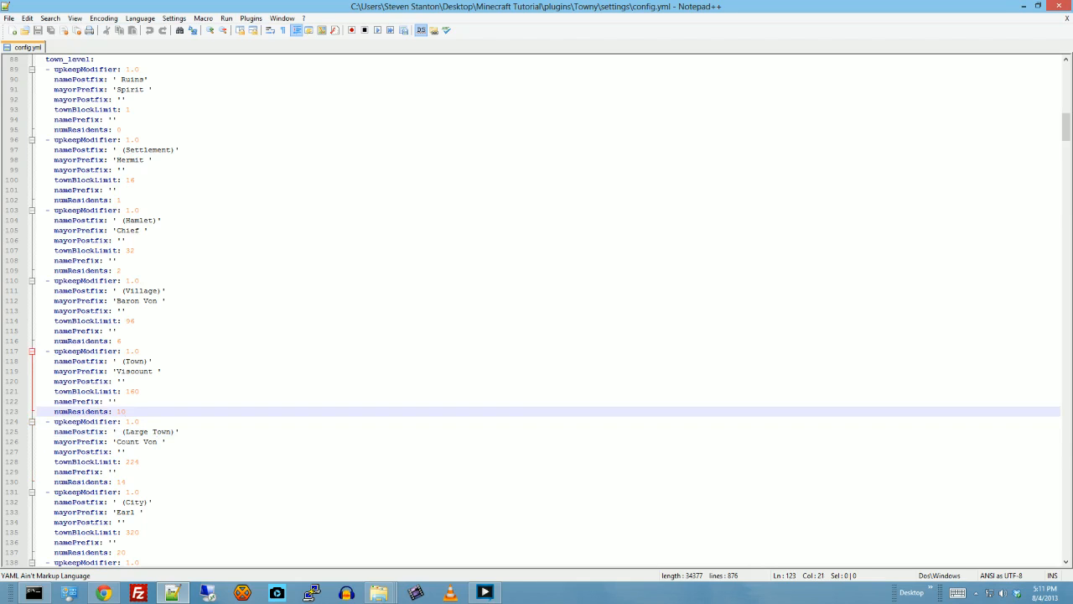
{"action": "scroll", "coordinate": [537, 311], "scroll_direction": "down", "scroll_amount": 4}
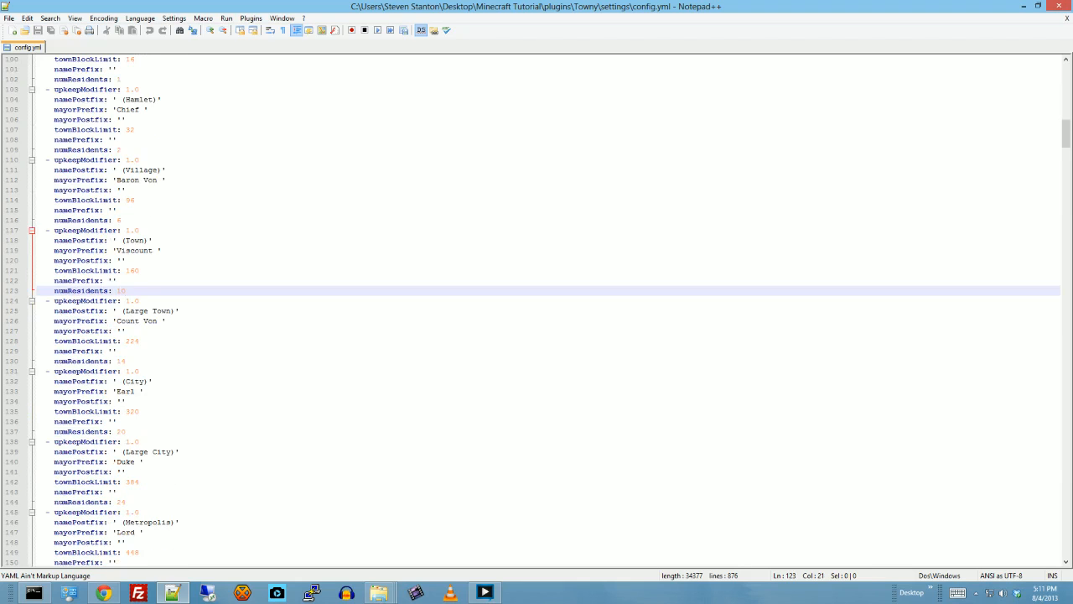
{"action": "scroll", "coordinate": [545, 310], "scroll_direction": "down", "scroll_amount": 3}
{"action": "scroll", "coordinate": [545, 311], "scroll_direction": "down", "scroll_amount": 4}
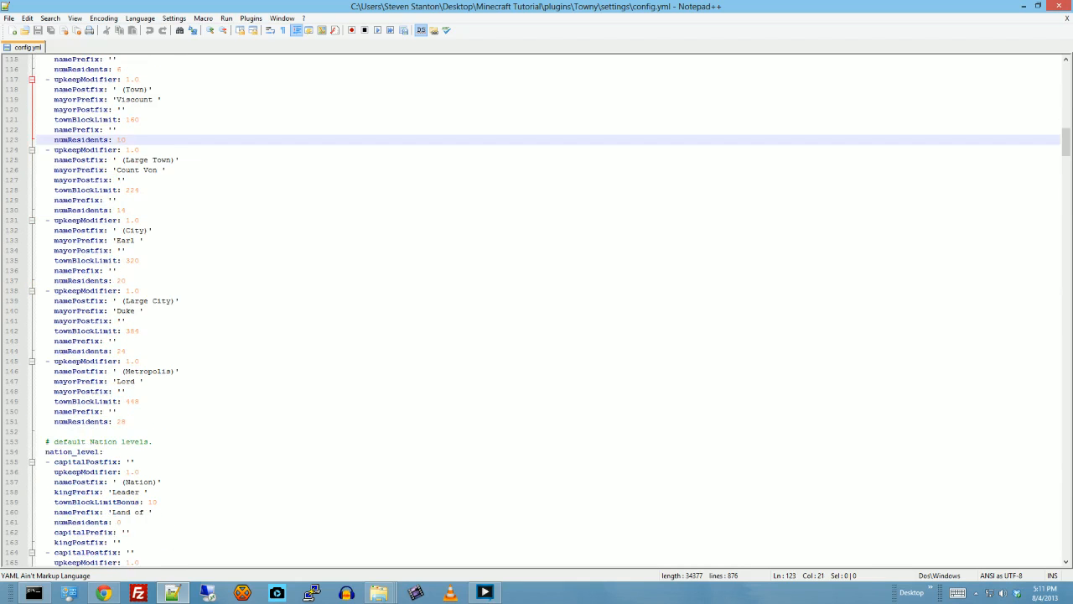
- Examine the default nation levels in the Towny config, including their king prefixes, name prefixes, block bonuses and resident numbers
{"action": "scroll", "coordinate": [545, 311], "scroll_direction": "down", "scroll_amount": 2}
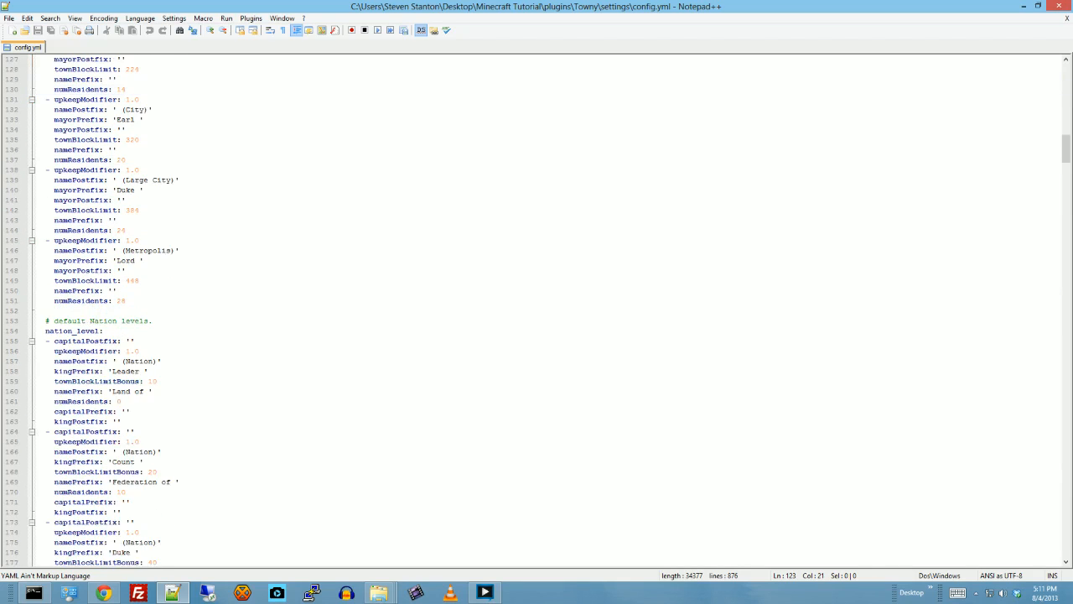
{"action": "scroll", "coordinate": [545, 310], "scroll_direction": "down", "scroll_amount": 2}
{"action": "scroll", "coordinate": [545, 310], "scroll_direction": "down", "scroll_amount": 1}
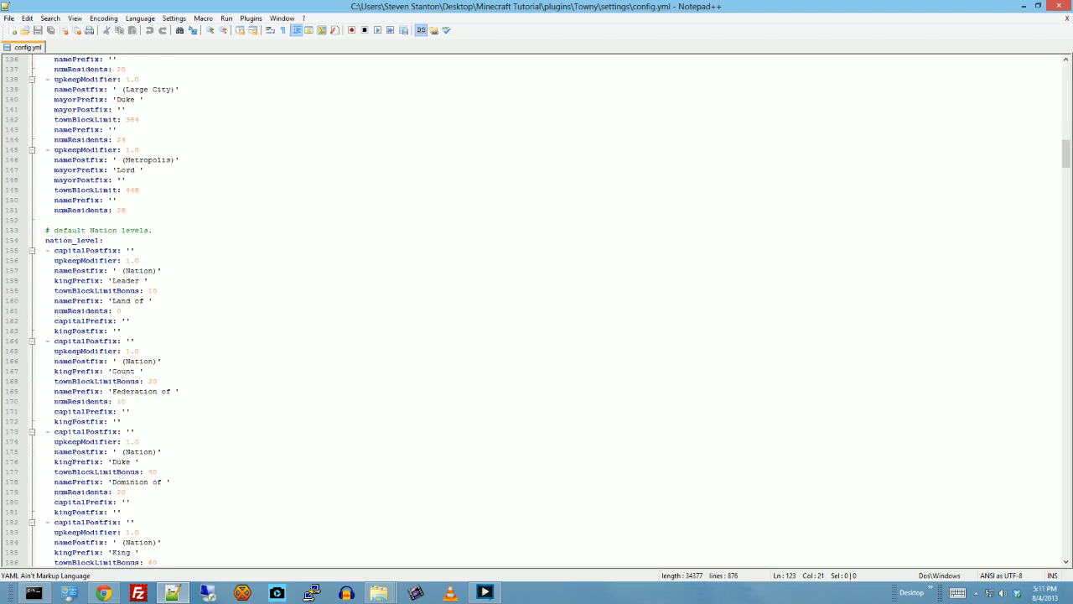
{"action": "scroll", "coordinate": [545, 310], "scroll_direction": "down", "scroll_amount": 2}
{"action": "scroll", "coordinate": [545, 310], "scroll_direction": "down", "scroll_amount": 2}
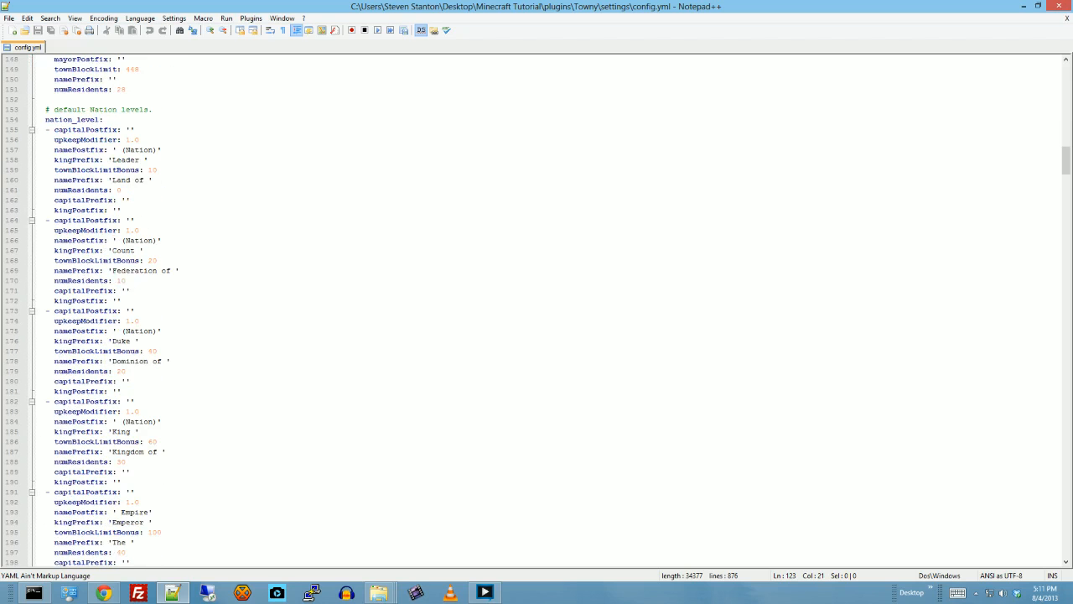
{"action": "scroll", "coordinate": [545, 310], "scroll_direction": "down", "scroll_amount": 2}
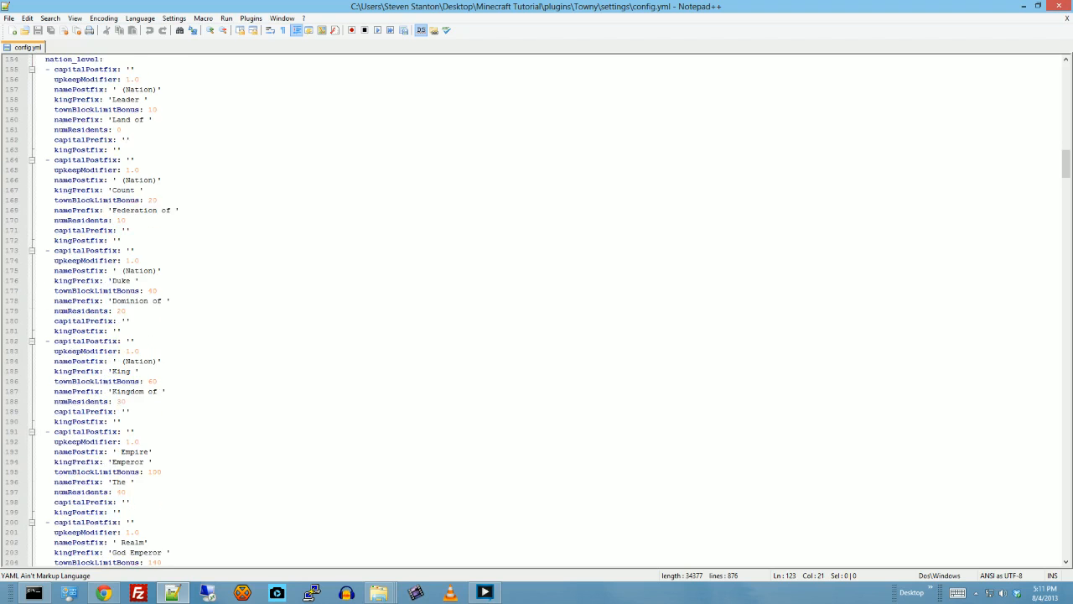
{"action": "scroll", "coordinate": [545, 310], "scroll_direction": "down", "scroll_amount": 7}
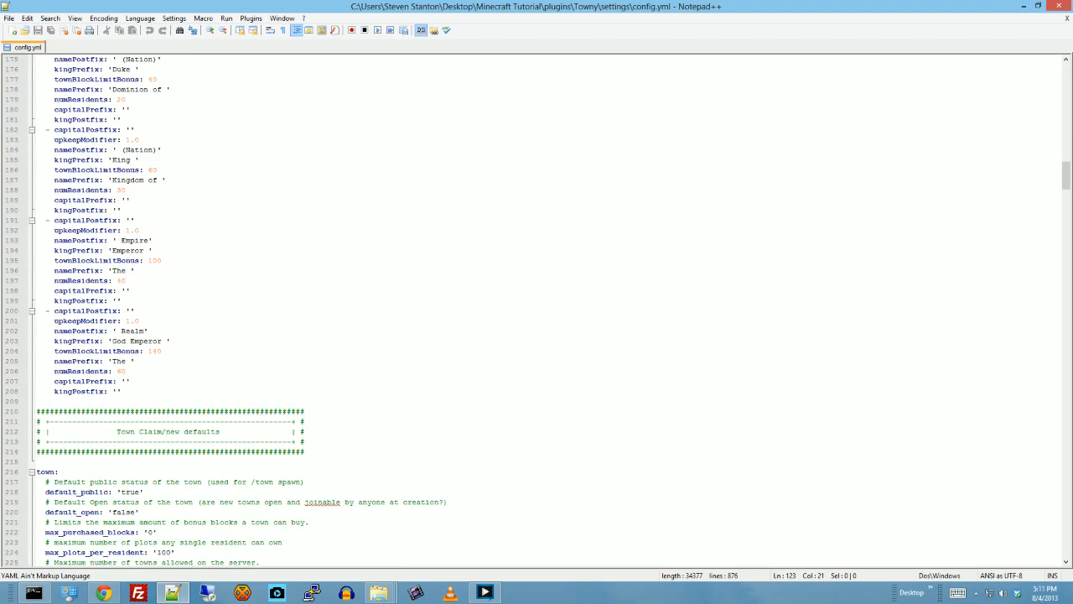
{"action": "scroll", "coordinate": [545, 310], "scroll_direction": "up", "scroll_amount": 7}
{"action": "scroll", "coordinate": [545, 310], "scroll_direction": "down", "scroll_amount": 3}
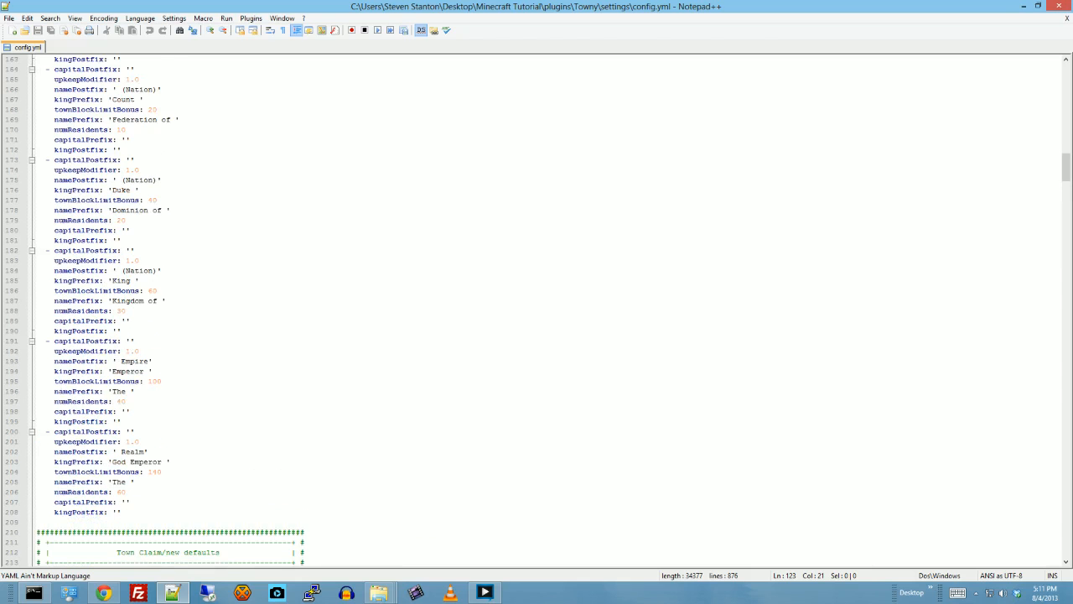
- Examine the Town Claim/new defaults section, including default_public, default_open, plot and town limits, homeblock distances, town_block_ratio and town_block_size
{"action": "scroll", "coordinate": [545, 310], "scroll_direction": "down", "scroll_amount": 8}
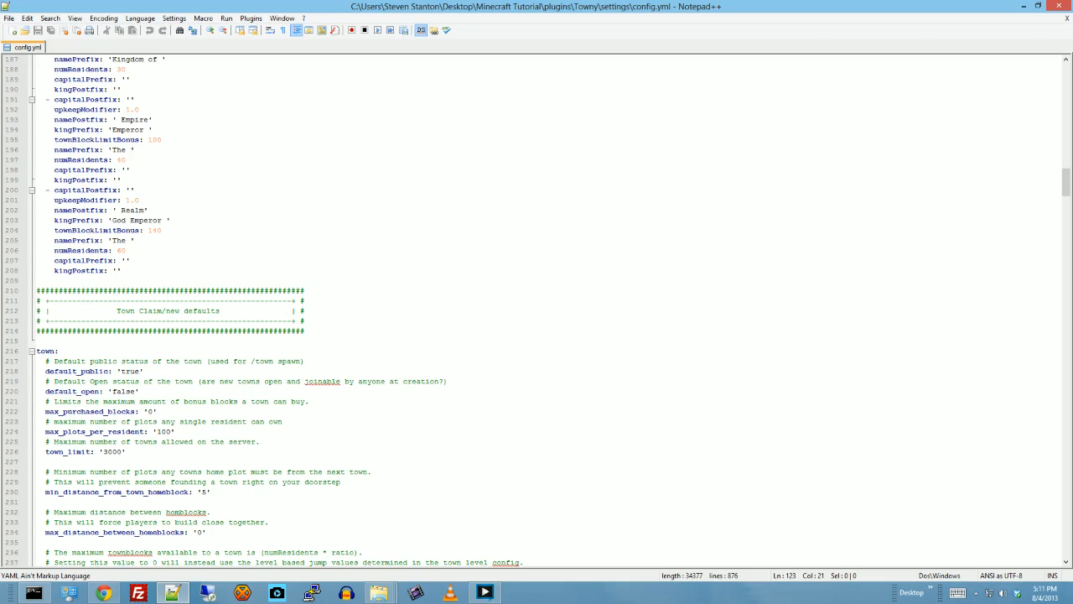
{"action": "scroll", "coordinate": [537, 311], "scroll_direction": "down", "scroll_amount": 2}
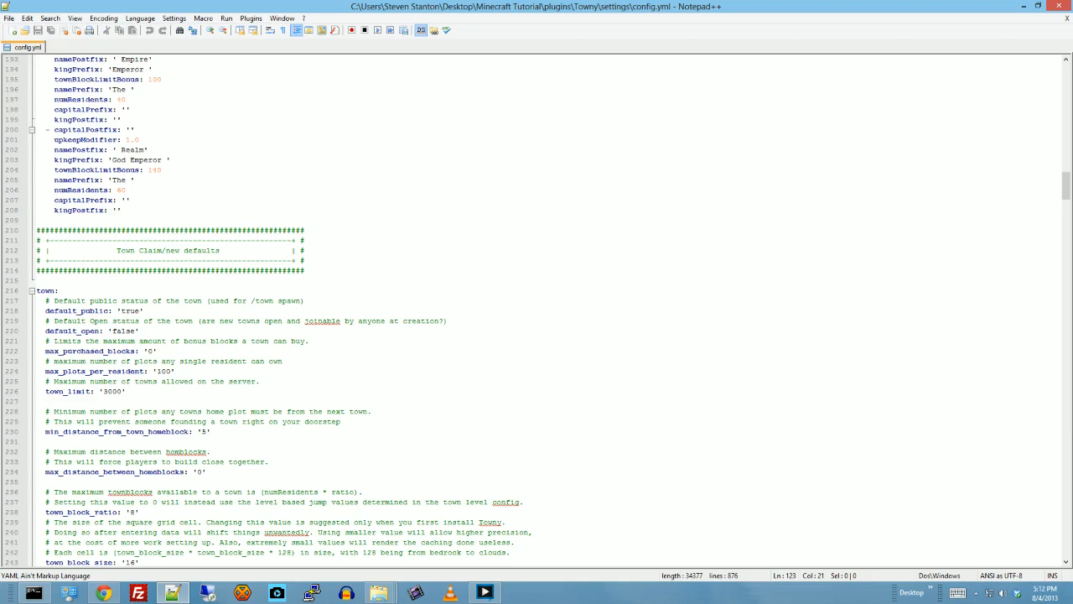
{"action": "left_click", "coordinate": [139, 312]}
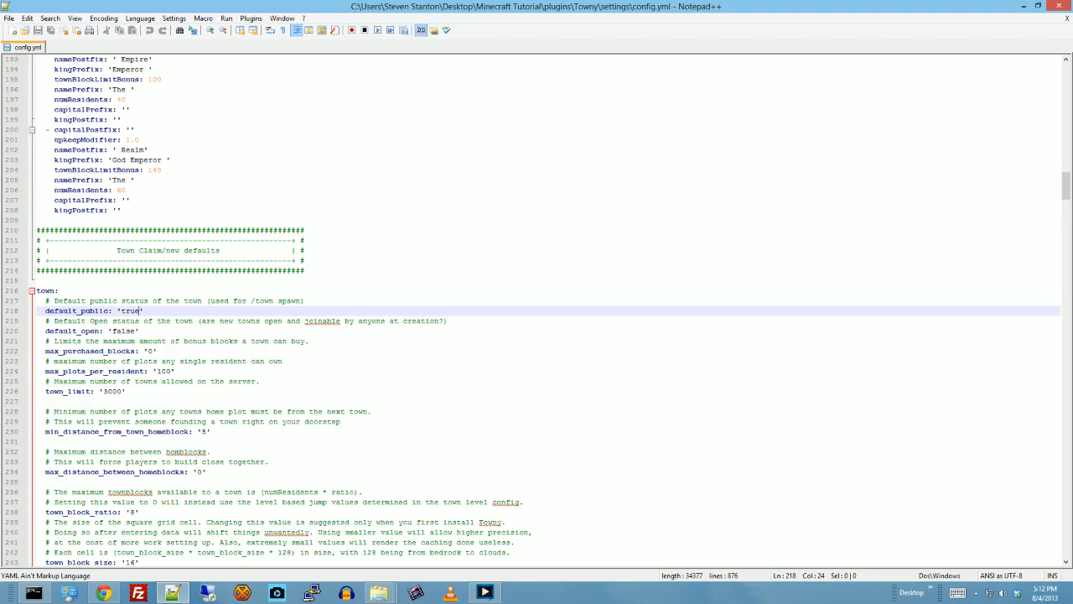
{"action": "scroll", "coordinate": [545, 312], "scroll_direction": "down", "scroll_amount": 2}
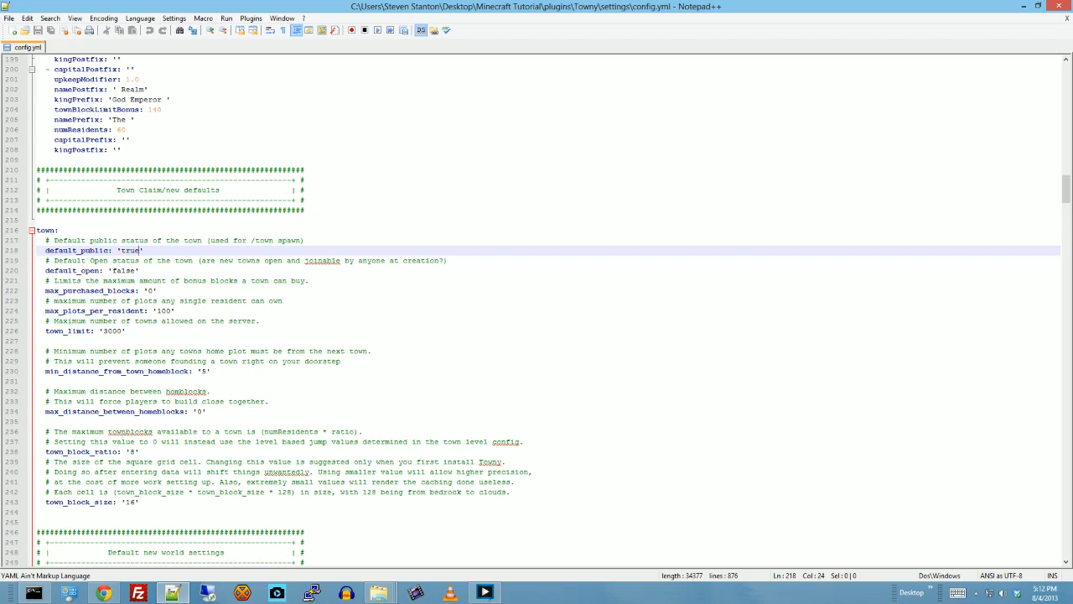
{"action": "left_click", "coordinate": [135, 271]}
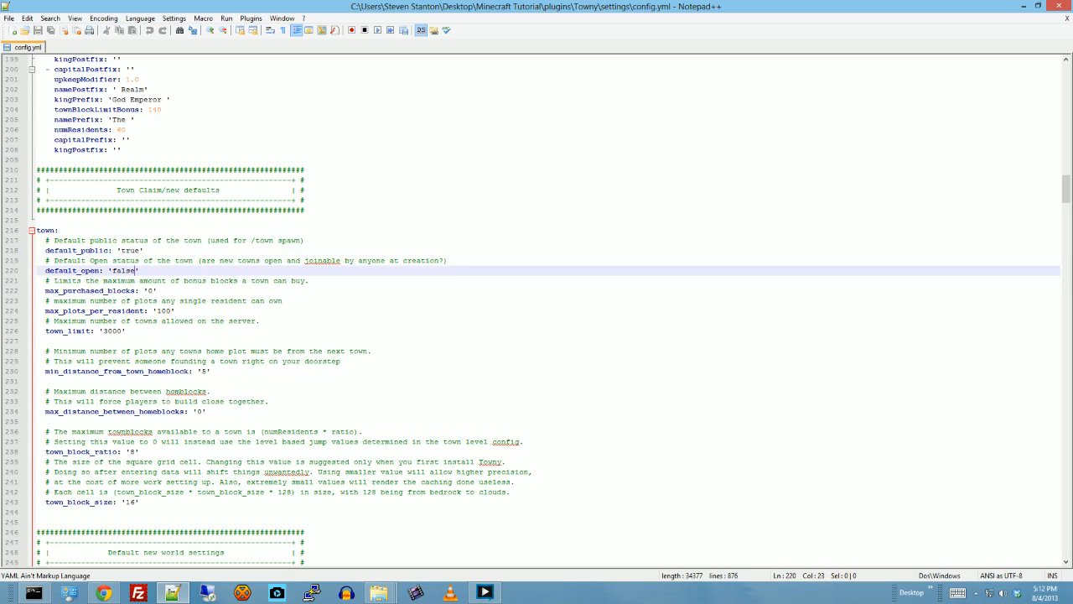
{"action": "scroll", "coordinate": [545, 312], "scroll_direction": "down", "scroll_amount": 1}
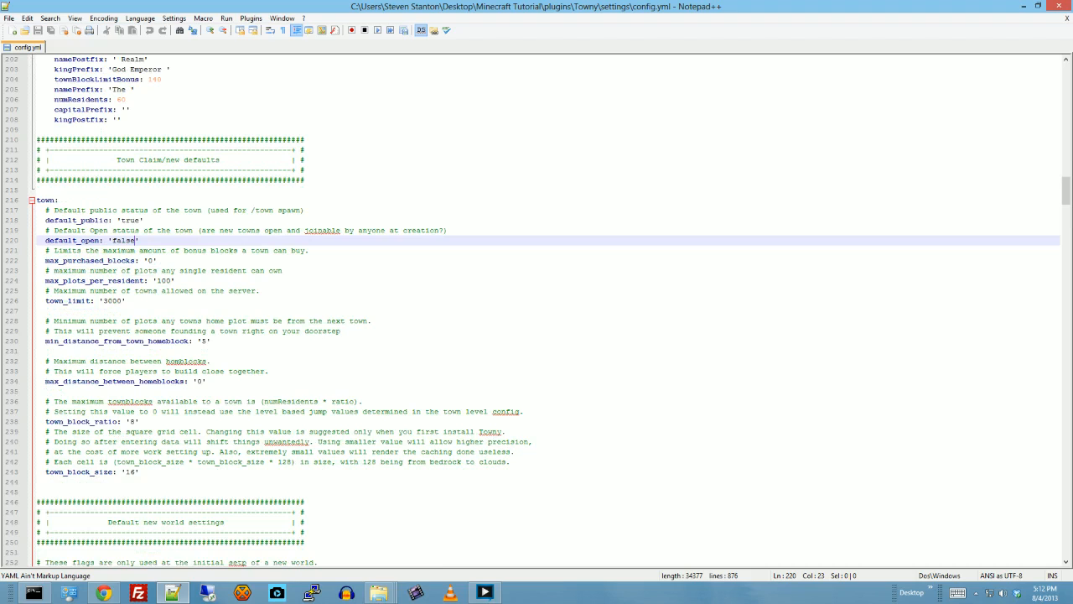
{"action": "scroll", "coordinate": [550, 312], "scroll_direction": "down", "scroll_amount": 1}
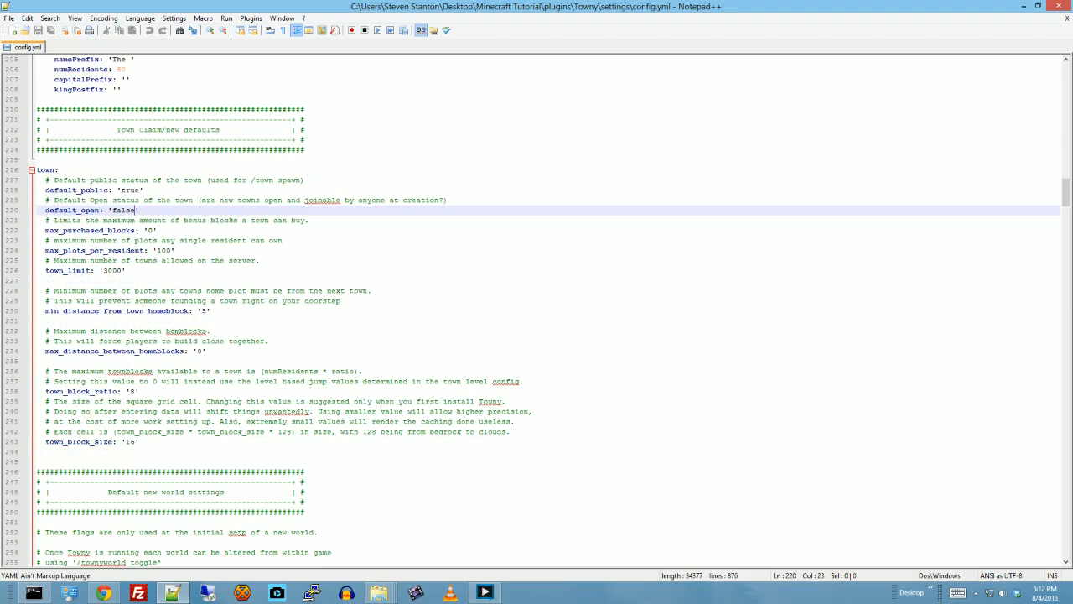
{"action": "scroll", "coordinate": [169, 307], "scroll_direction": "down", "scroll_amount": 1}
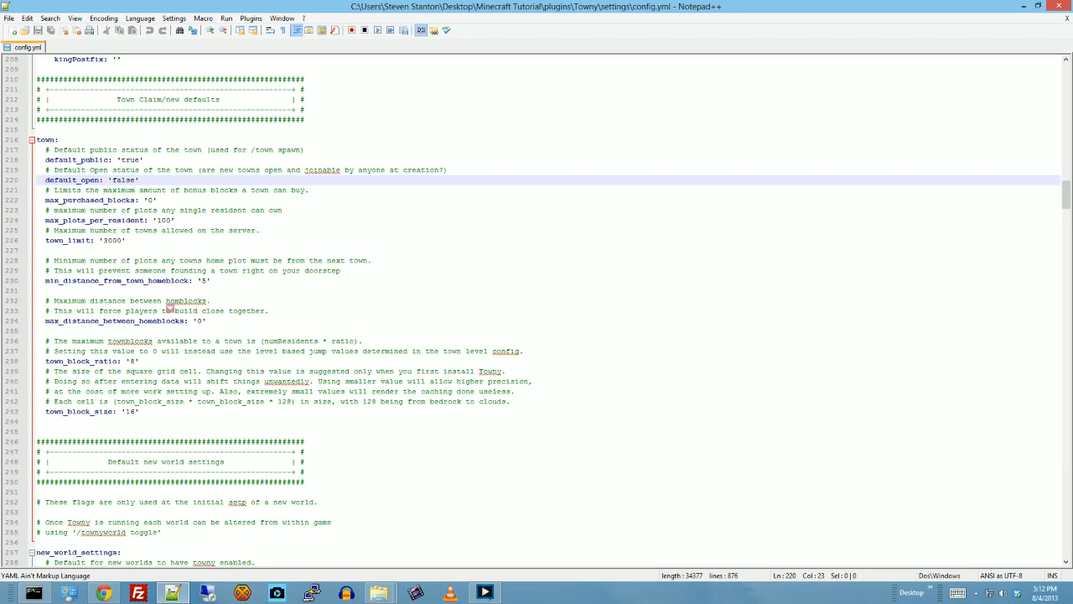
{"action": "scroll", "coordinate": [170, 307], "scroll_direction": "down", "scroll_amount": 1}
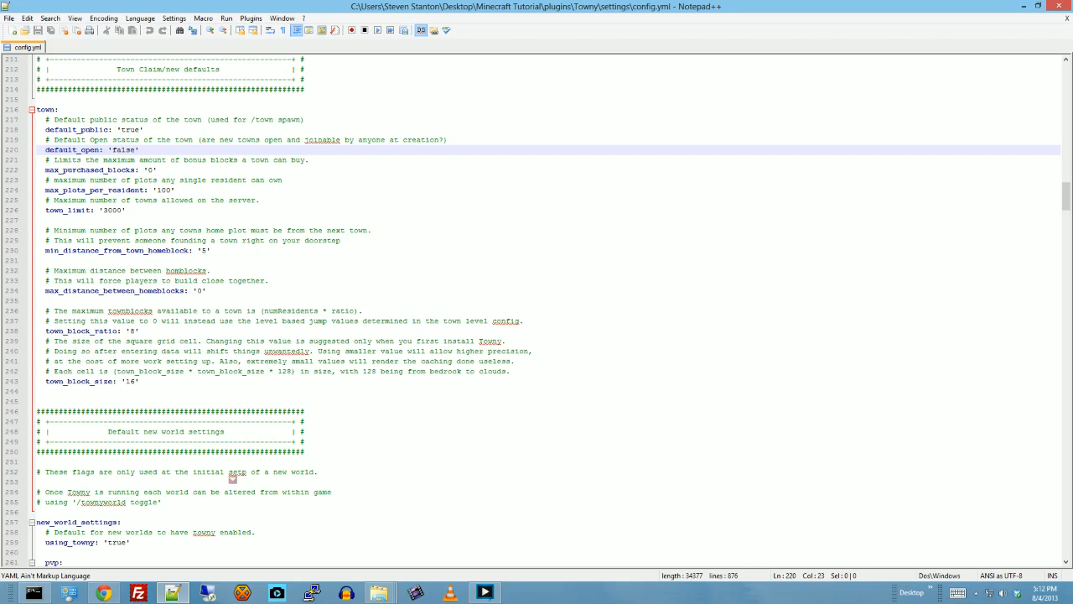
{"action": "scroll", "coordinate": [232, 476], "scroll_direction": "down", "scroll_amount": 1}
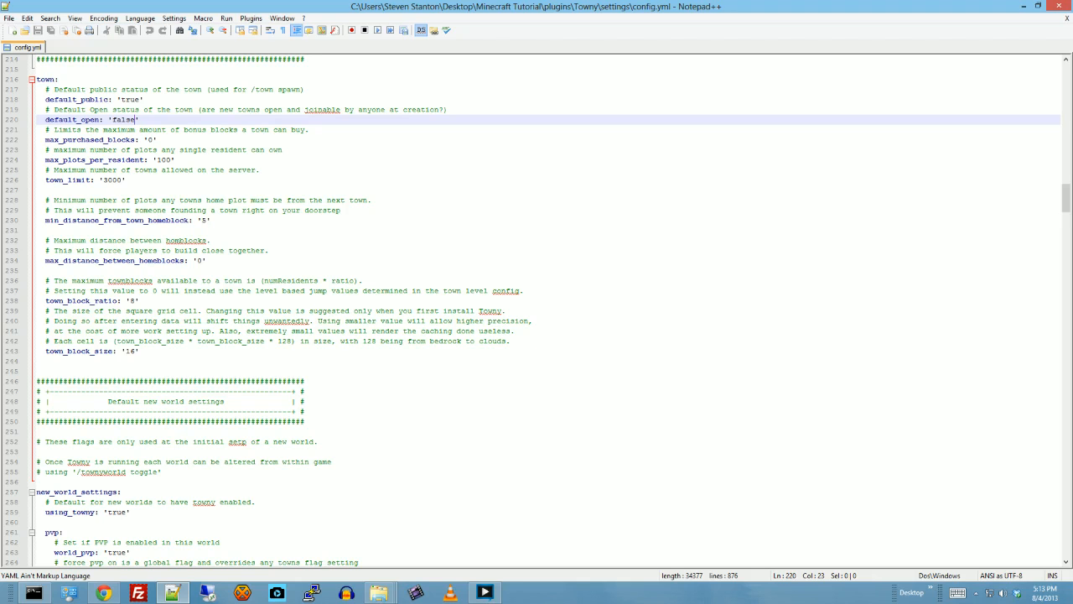
{"action": "scroll", "coordinate": [537, 310], "scroll_direction": "down", "scroll_amount": 2}
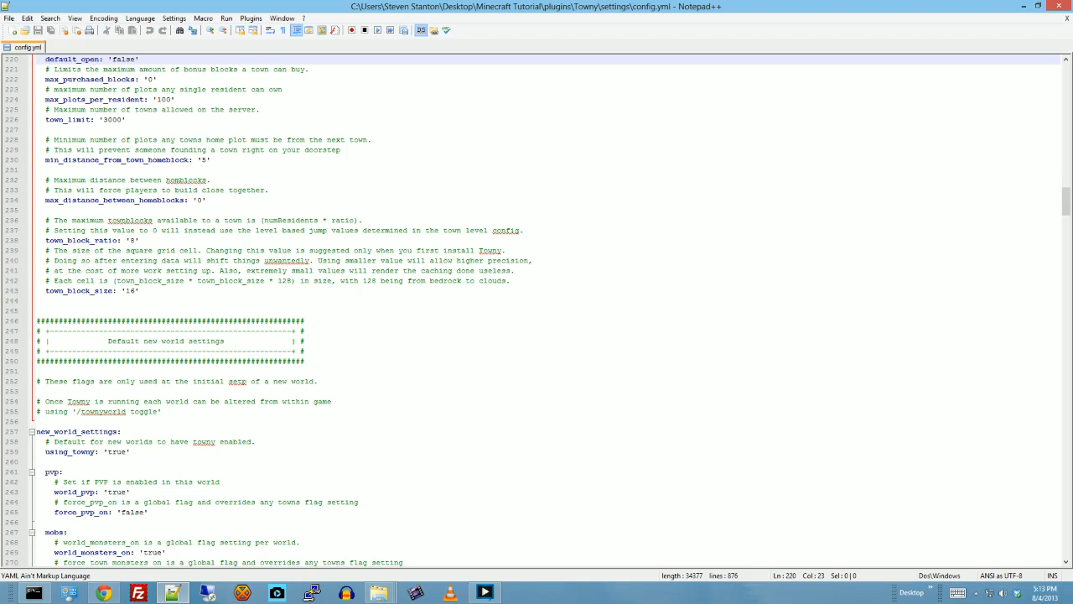
- Examine the default new world settings for PVP, mobs, explosions, fire, Enderman protection and crop trampling
{"action": "scroll", "coordinate": [545, 310], "scroll_direction": "down", "scroll_amount": 2}
{"action": "scroll", "coordinate": [537, 311], "scroll_direction": "down", "scroll_amount": 2}
{"action": "scroll", "coordinate": [537, 310], "scroll_direction": "down", "scroll_amount": 1}
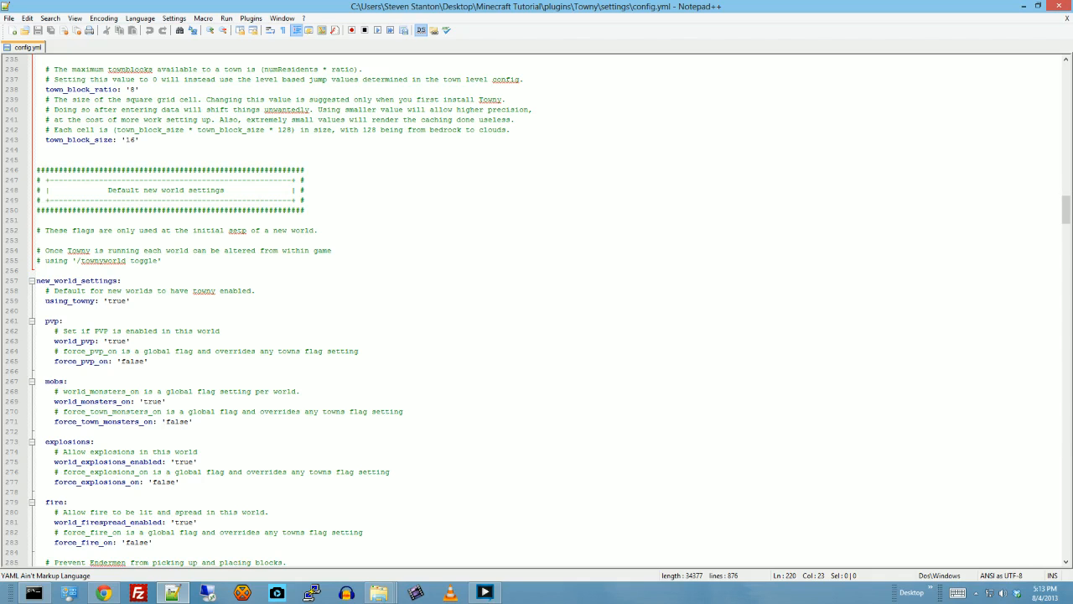
{"action": "scroll", "coordinate": [536, 310], "scroll_direction": "down", "scroll_amount": 1}
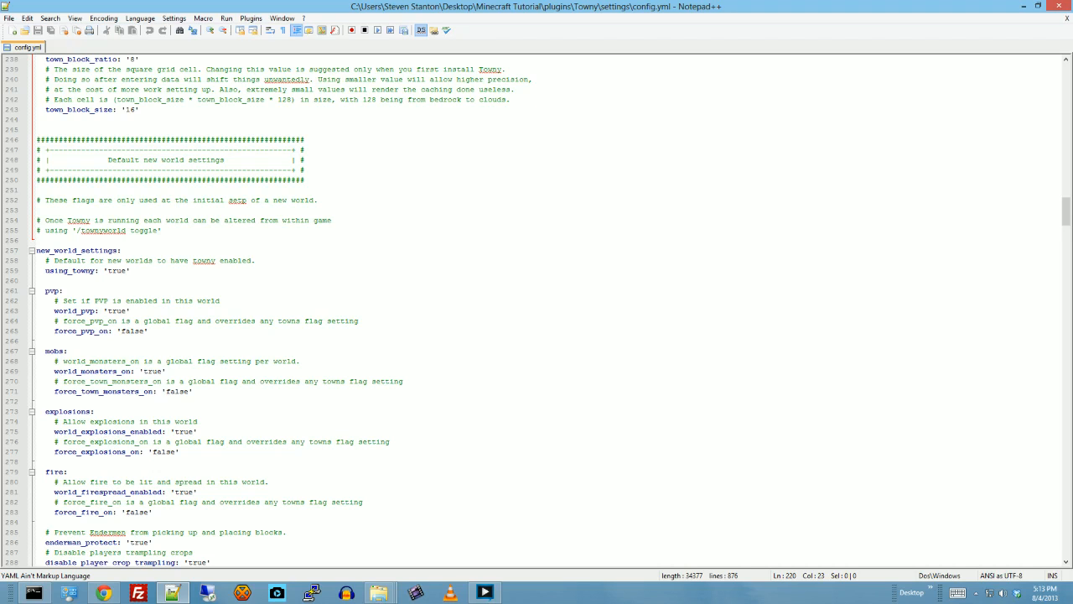
{"action": "scroll", "coordinate": [537, 310], "scroll_direction": "down", "scroll_amount": 1}
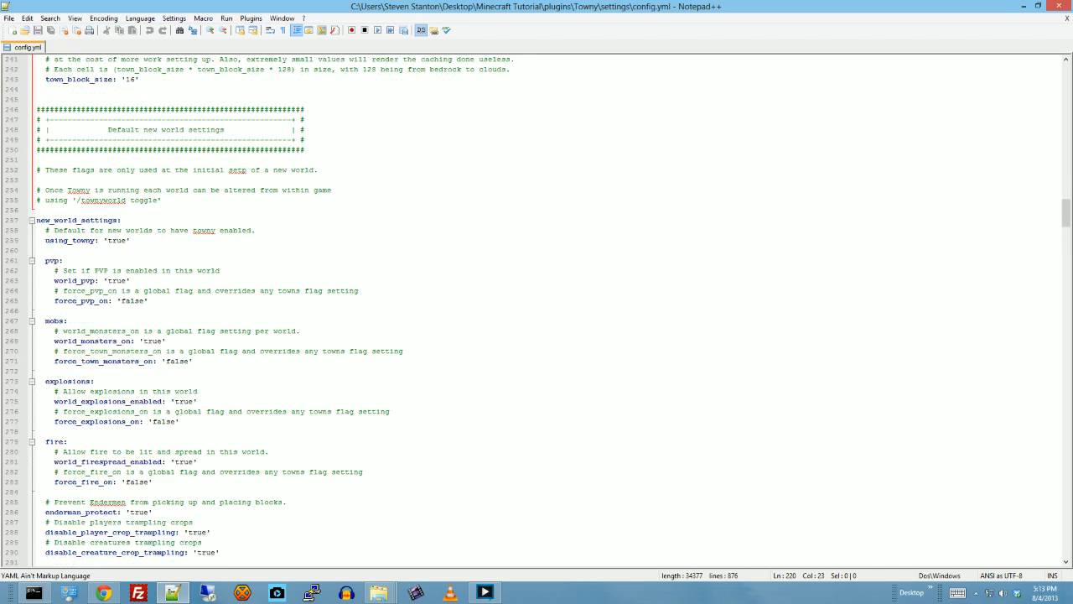
{"action": "scroll", "coordinate": [537, 310], "scroll_direction": "down", "scroll_amount": 1}
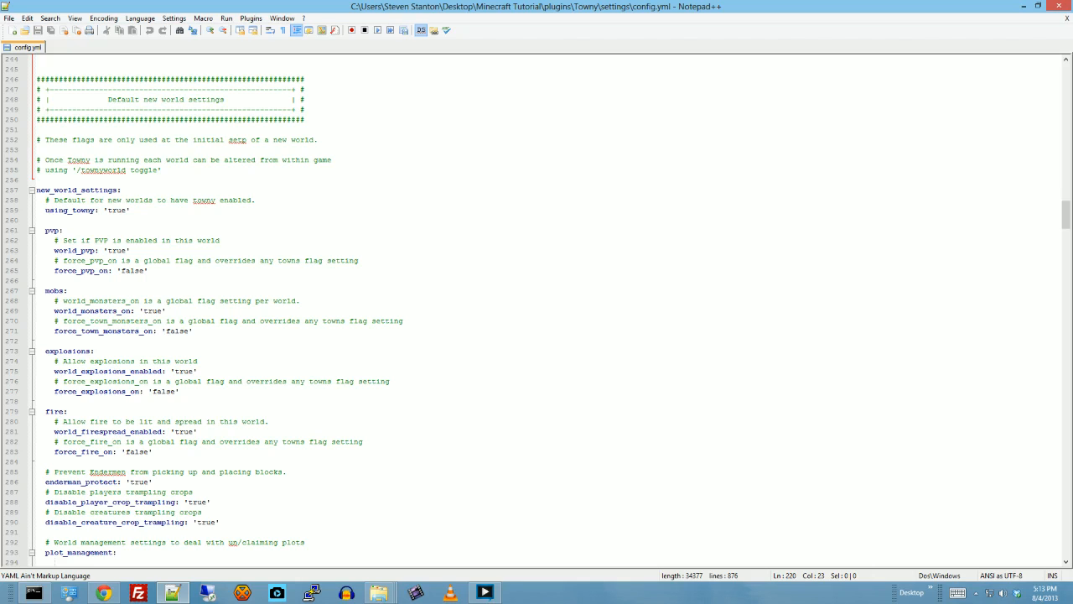
{"action": "scroll", "coordinate": [537, 311], "scroll_direction": "down", "scroll_amount": 1}
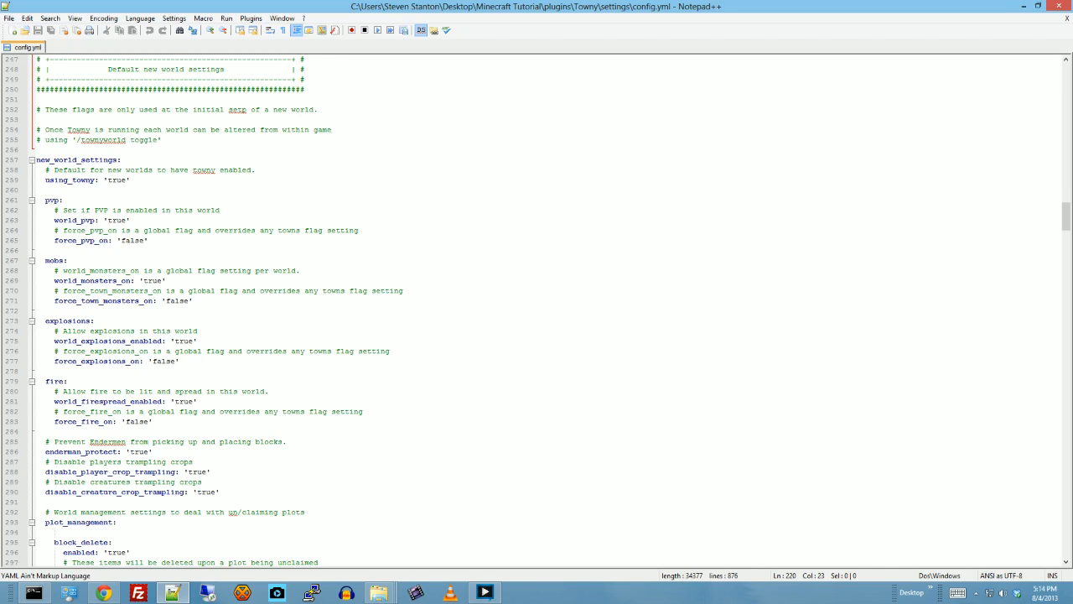
{"action": "scroll", "coordinate": [536, 310], "scroll_direction": "down", "scroll_amount": 1}
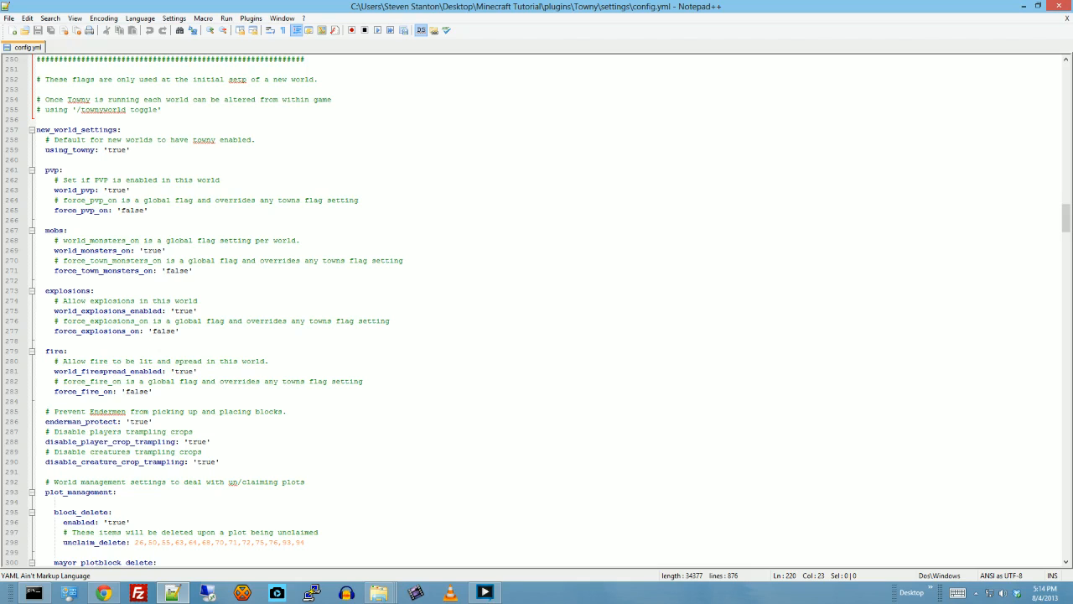
{"action": "scroll", "coordinate": [537, 311], "scroll_direction": "down", "scroll_amount": 1}
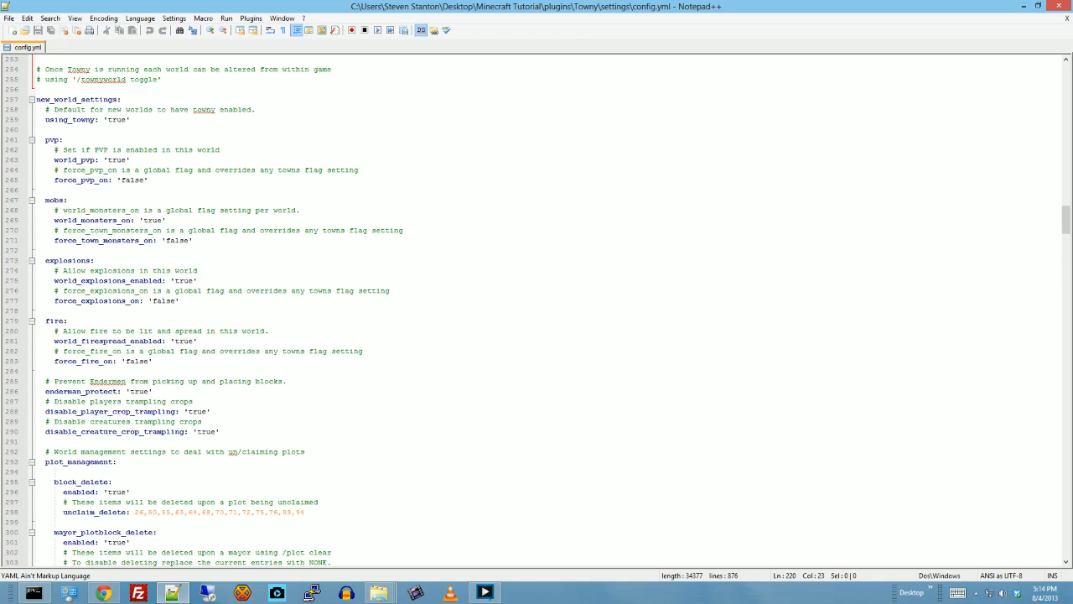
{"action": "scroll", "coordinate": [537, 310], "scroll_direction": "down", "scroll_amount": 1}
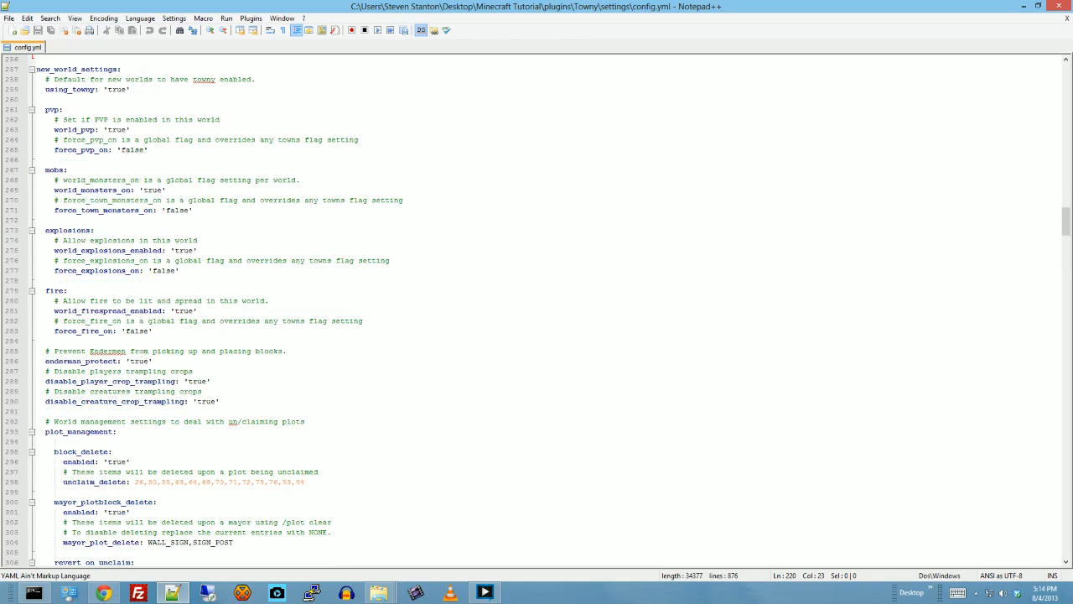
{"action": "scroll", "coordinate": [537, 310], "scroll_direction": "down", "scroll_amount": 1}
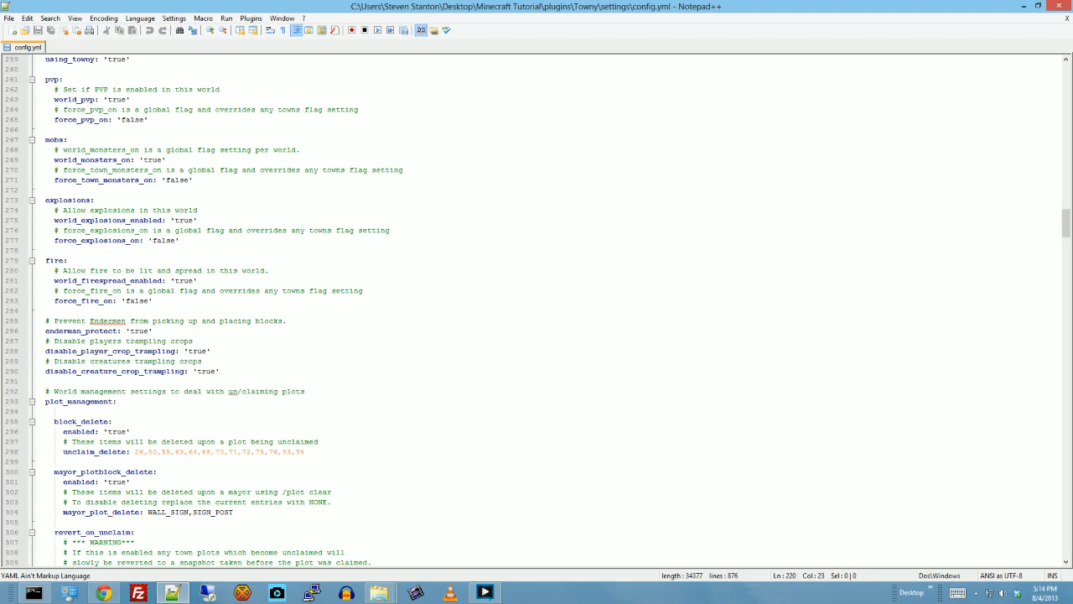
{"action": "scroll", "coordinate": [536, 310], "scroll_direction": "down", "scroll_amount": 4}
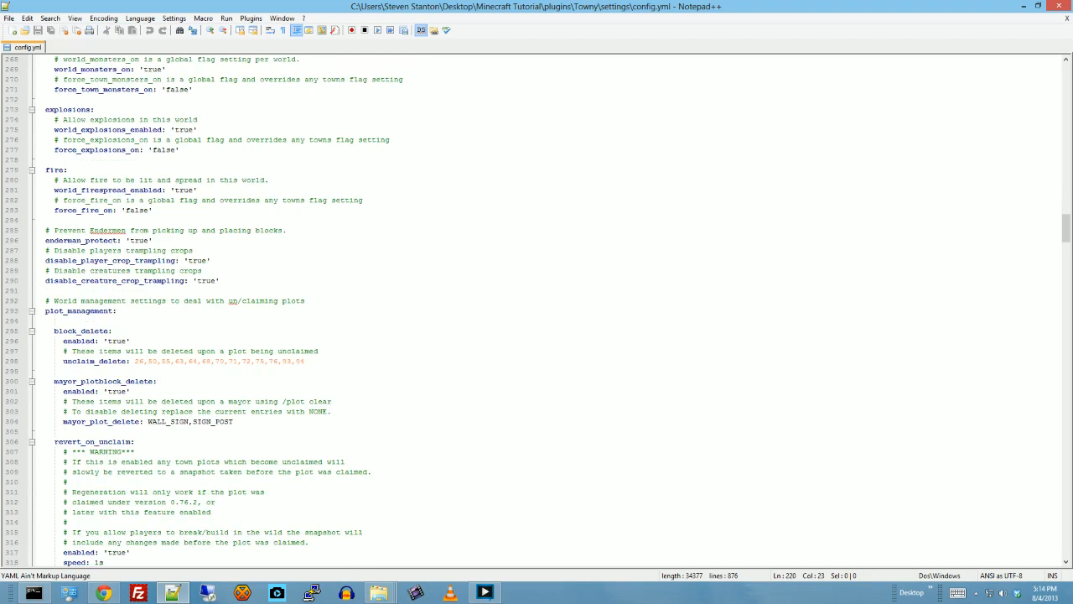
{"action": "scroll", "coordinate": [94, 266], "scroll_direction": "up", "scroll_amount": 2}
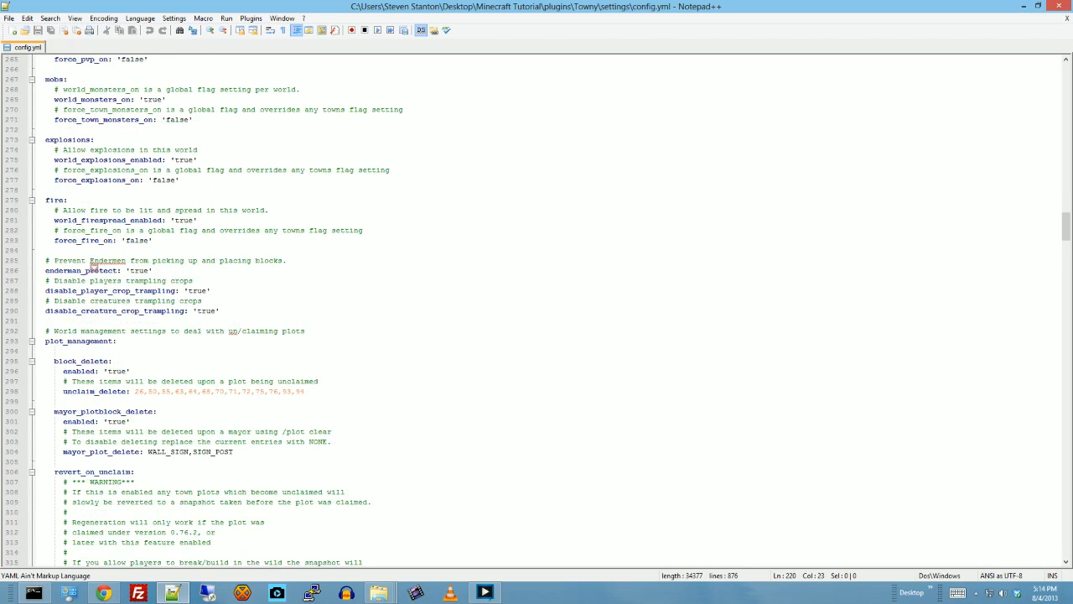
{"action": "scroll", "coordinate": [233, 339], "scroll_direction": "down", "scroll_amount": 2}
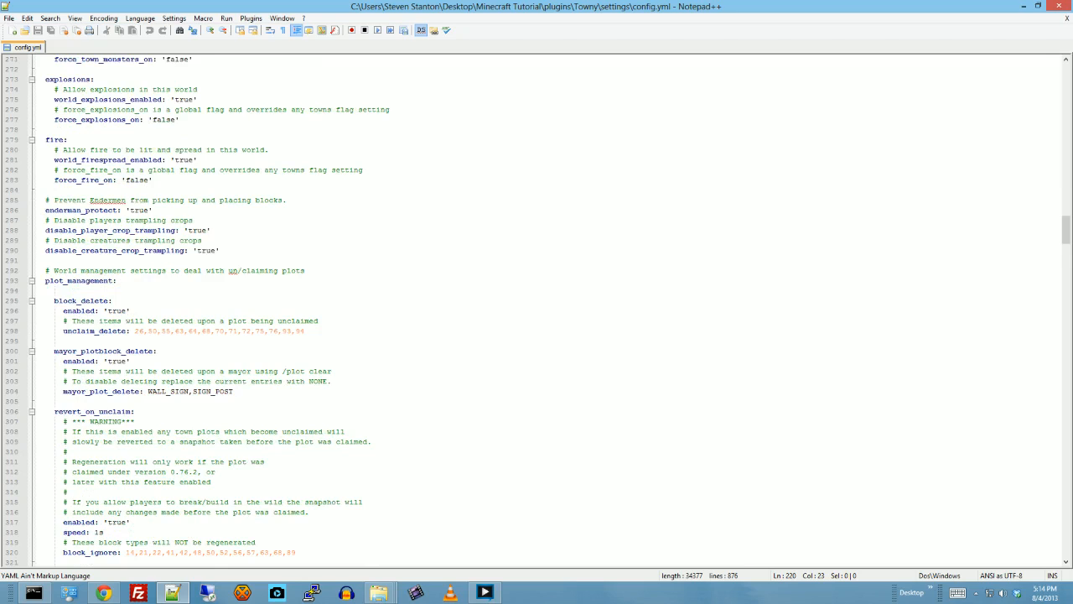
- Examine the plot_management settings, covering block_delete, mayor_plotblock_delete, revert_on_unclaim and wild_revert_on_mob_explosion
{"action": "scroll", "coordinate": [537, 310], "scroll_direction": "down", "scroll_amount": 2}
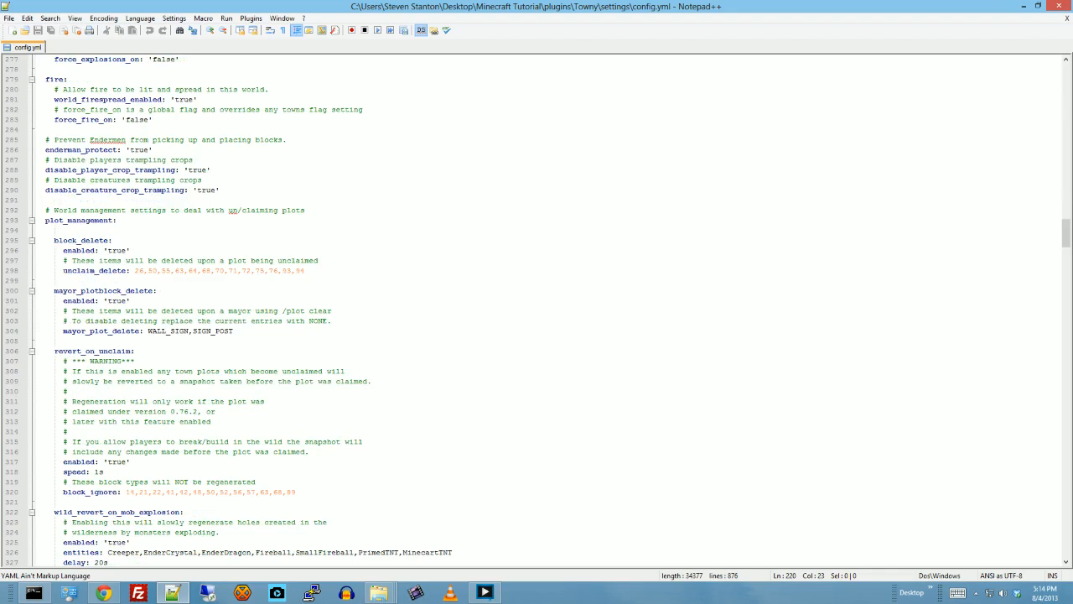
{"action": "scroll", "coordinate": [537, 310], "scroll_direction": "down", "scroll_amount": 1}
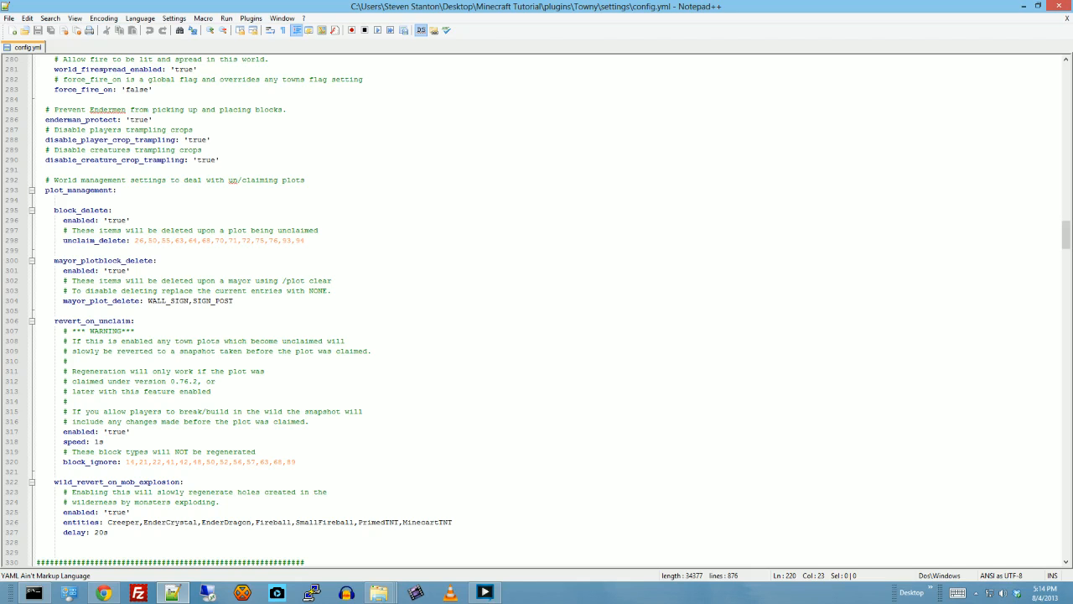
{"action": "scroll", "coordinate": [536, 310], "scroll_direction": "down", "scroll_amount": 2}
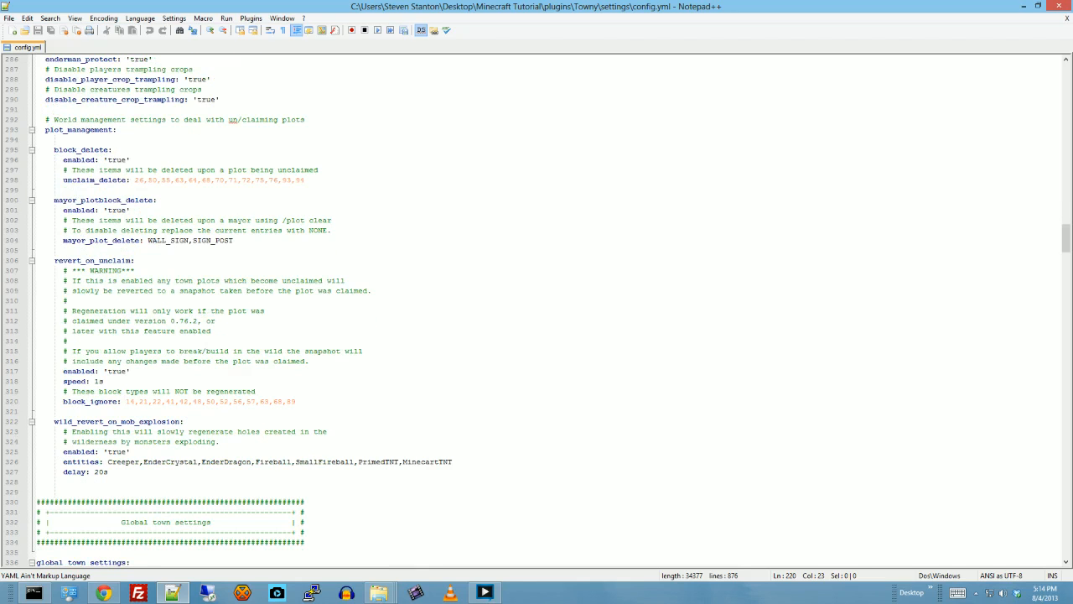
{"action": "scroll", "coordinate": [537, 311], "scroll_direction": "down", "scroll_amount": 1}
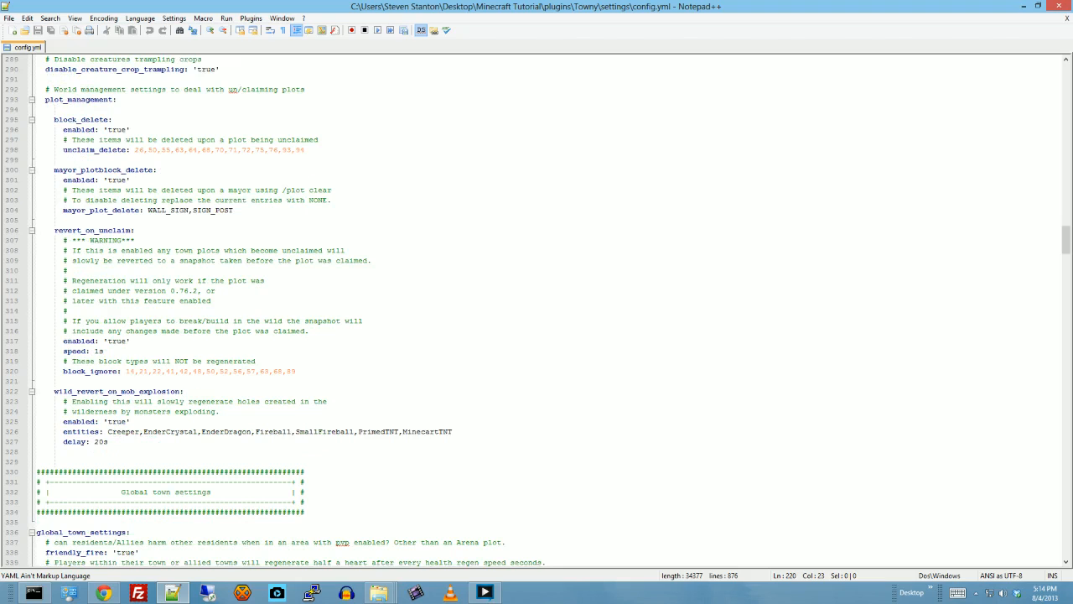
{"action": "left_click", "coordinate": [128, 341]}
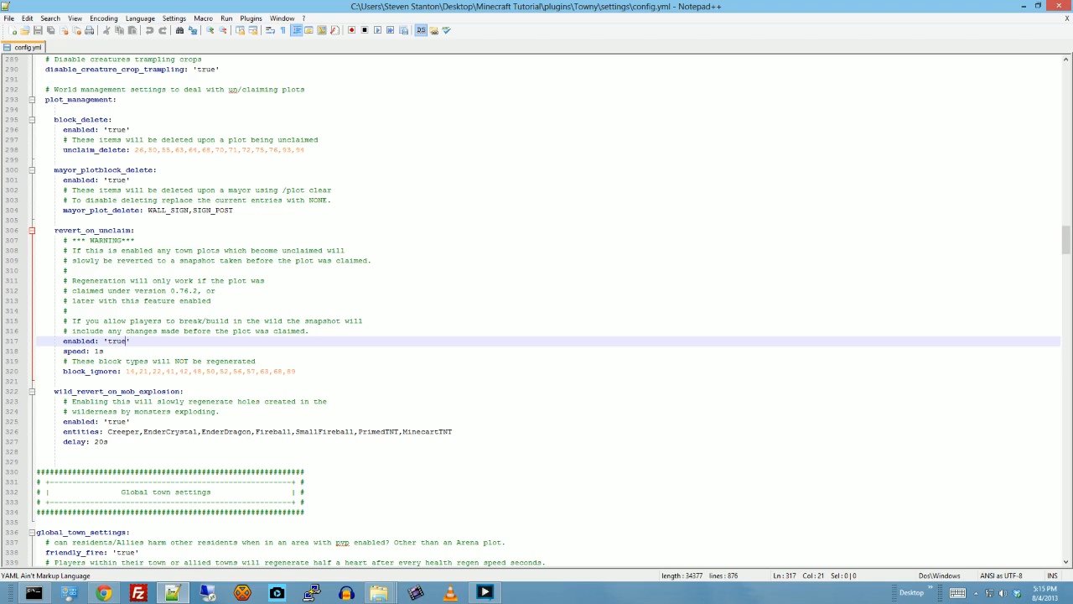
{"action": "scroll", "coordinate": [545, 310], "scroll_direction": "down", "scroll_amount": 4}
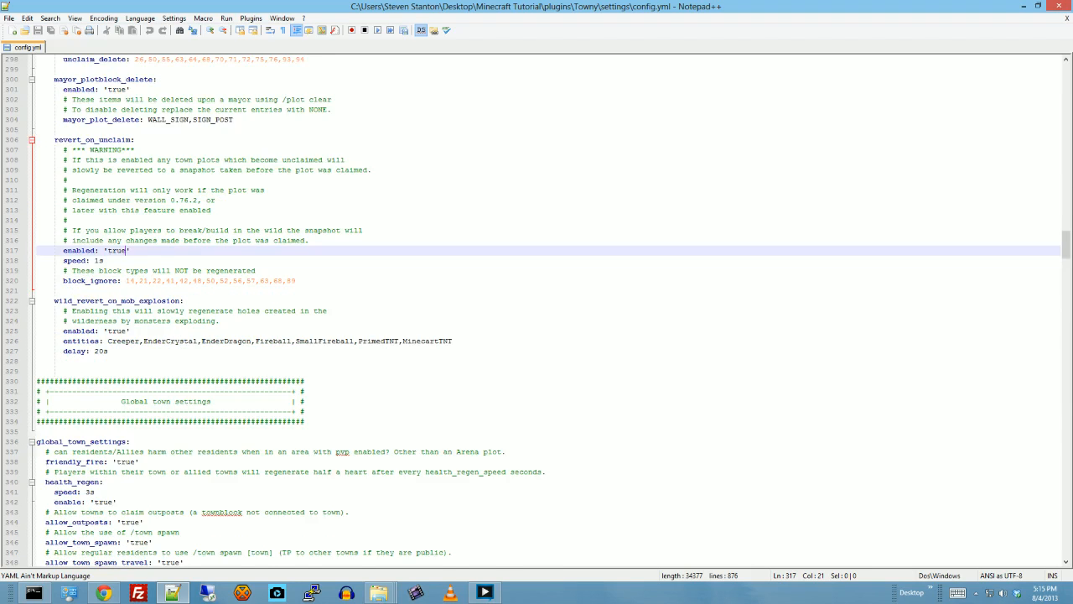
{"action": "scroll", "coordinate": [545, 312], "scroll_direction": "down", "scroll_amount": 1}
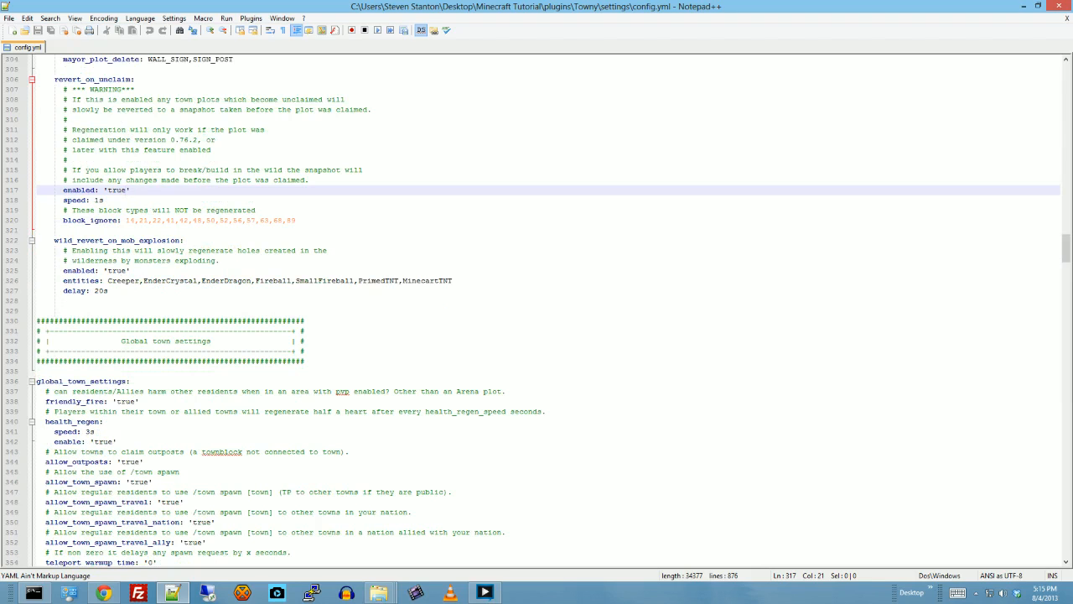
{"action": "scroll", "coordinate": [545, 310], "scroll_direction": "down", "scroll_amount": 1}
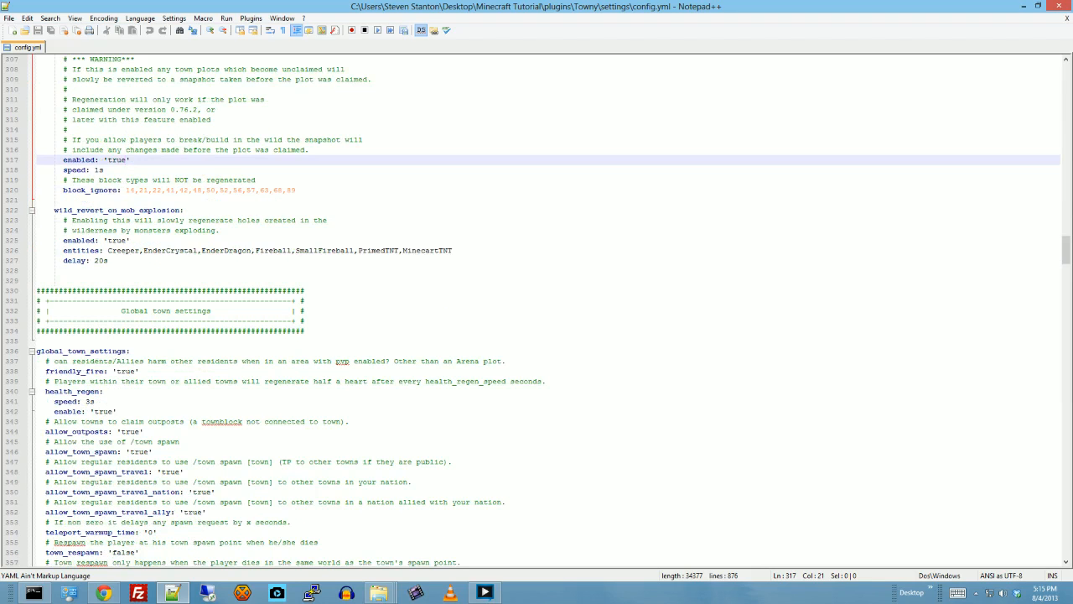
{"action": "scroll", "coordinate": [545, 311], "scroll_direction": "up", "scroll_amount": 2}
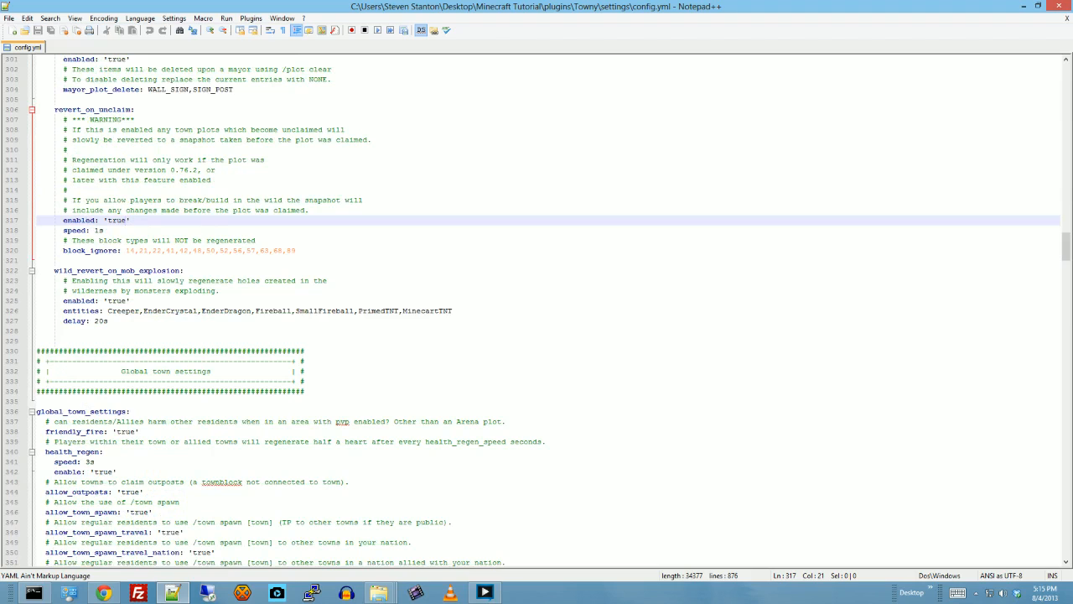
{"action": "scroll", "coordinate": [545, 310], "scroll_direction": "up", "scroll_amount": 2}
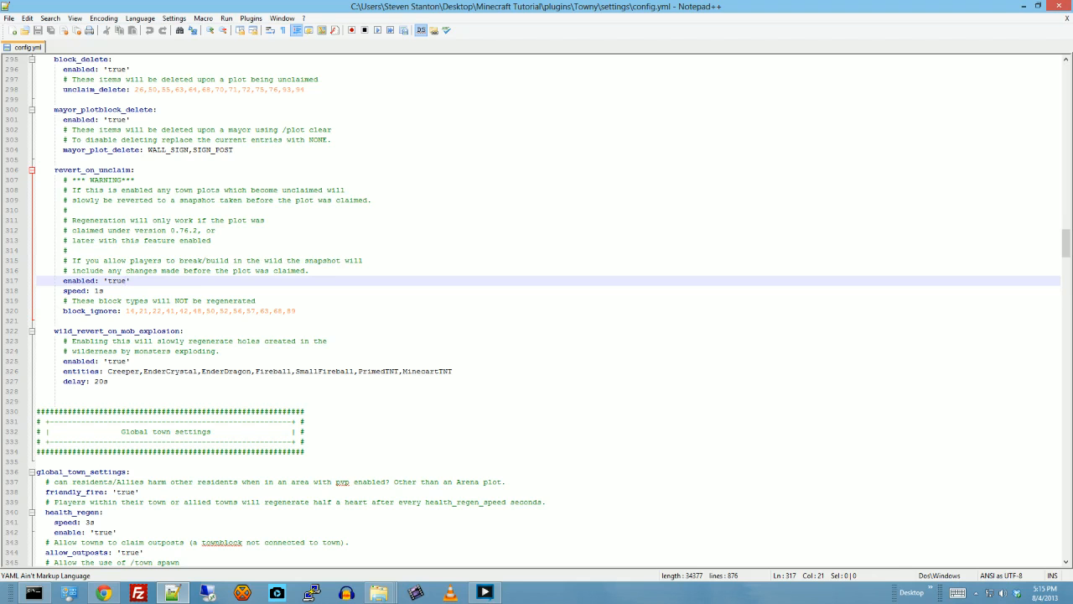
- Examine the global town settings, including friendly_fire, health_regen, outposts, town spawn travel, teleport warmup, town respawn and town notifications
{"action": "scroll", "coordinate": [545, 310], "scroll_direction": "down", "scroll_amount": 8}
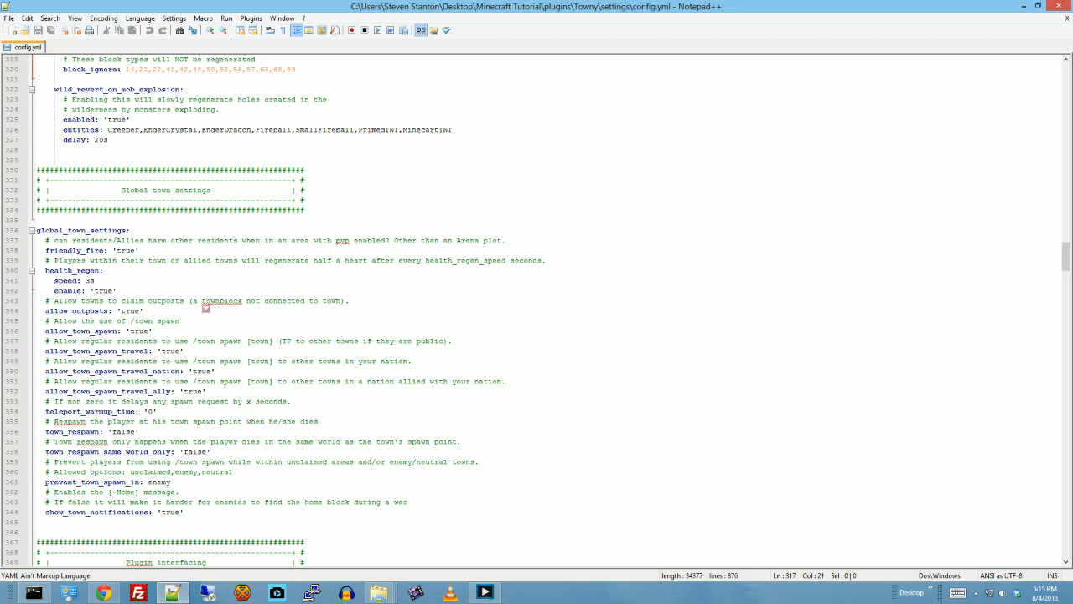
{"action": "scroll", "coordinate": [205, 308], "scroll_direction": "down", "scroll_amount": 1}
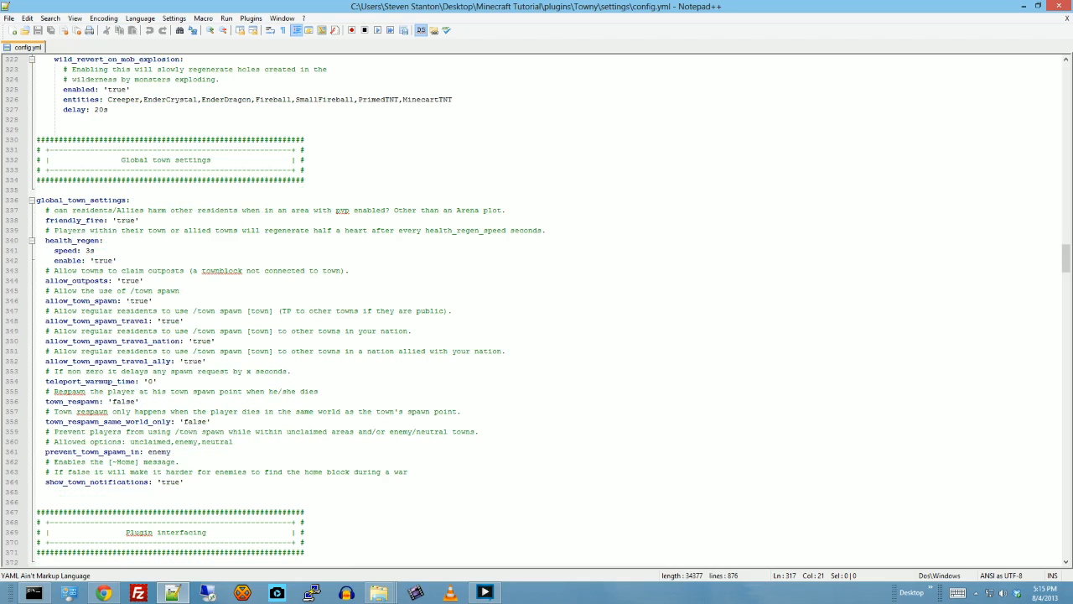
{"action": "scroll", "coordinate": [285, 311], "scroll_direction": "down", "scroll_amount": 1}
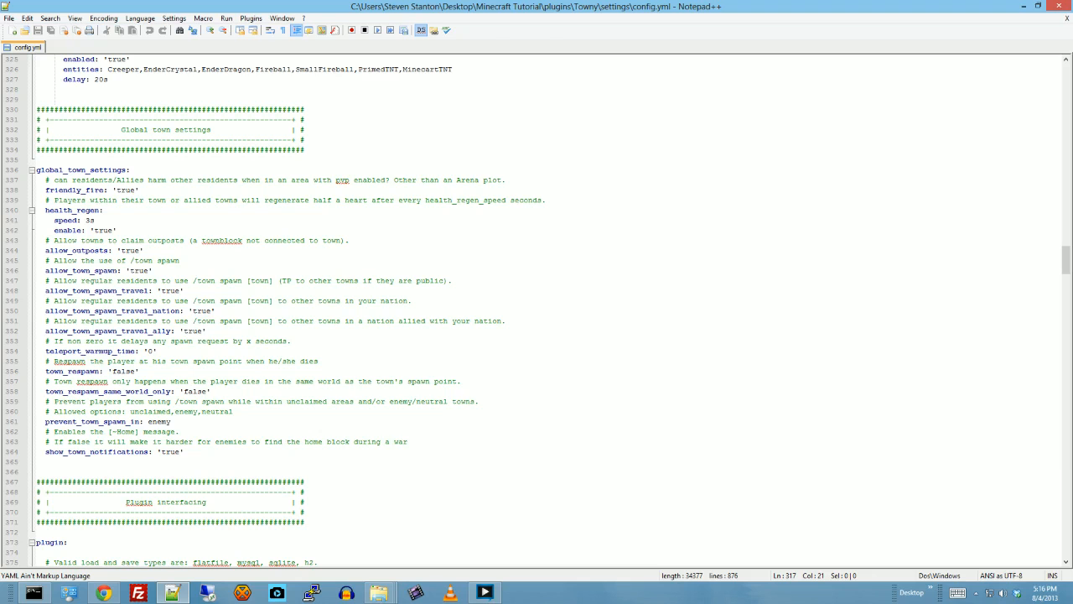
{"action": "scroll", "coordinate": [536, 310], "scroll_direction": "down", "scroll_amount": 1}
{"action": "scroll", "coordinate": [537, 310], "scroll_direction": "down", "scroll_amount": 1}
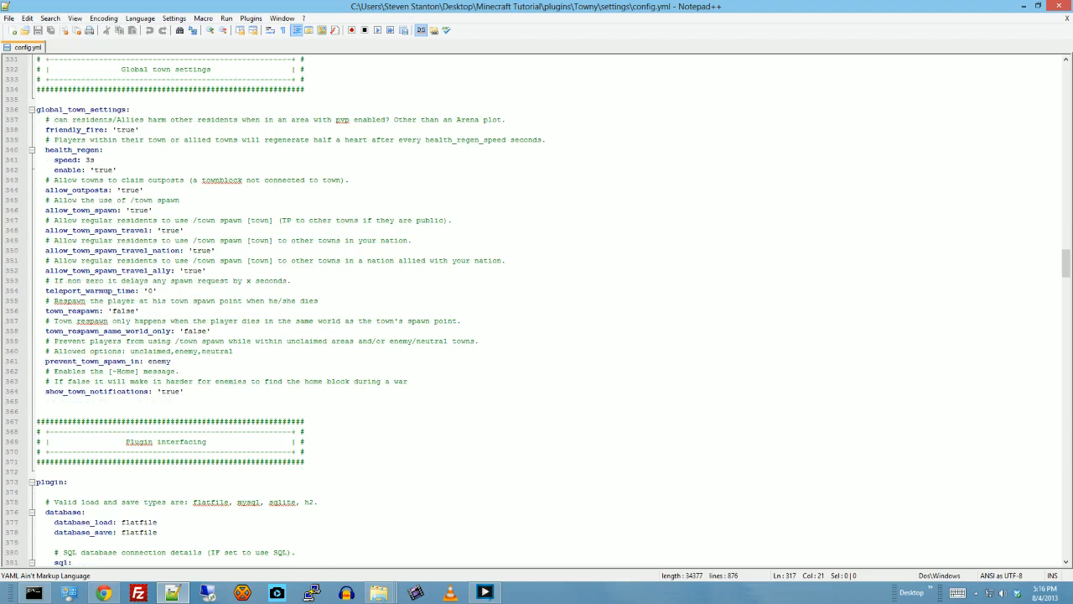
{"action": "scroll", "coordinate": [537, 310], "scroll_direction": "down", "scroll_amount": 1}
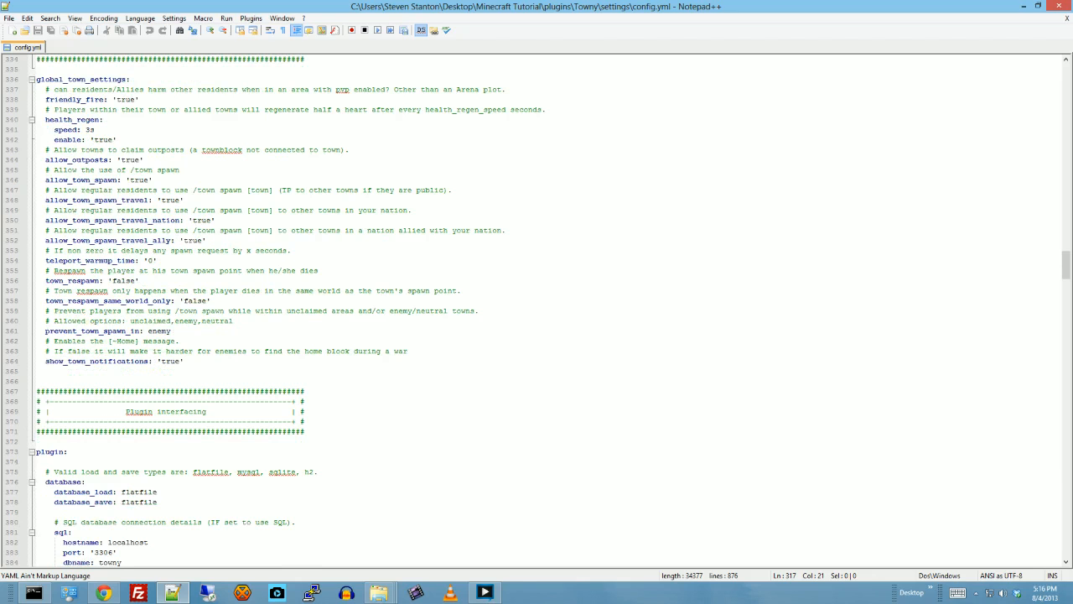
{"action": "scroll", "coordinate": [537, 311], "scroll_direction": "down", "scroll_amount": 2}
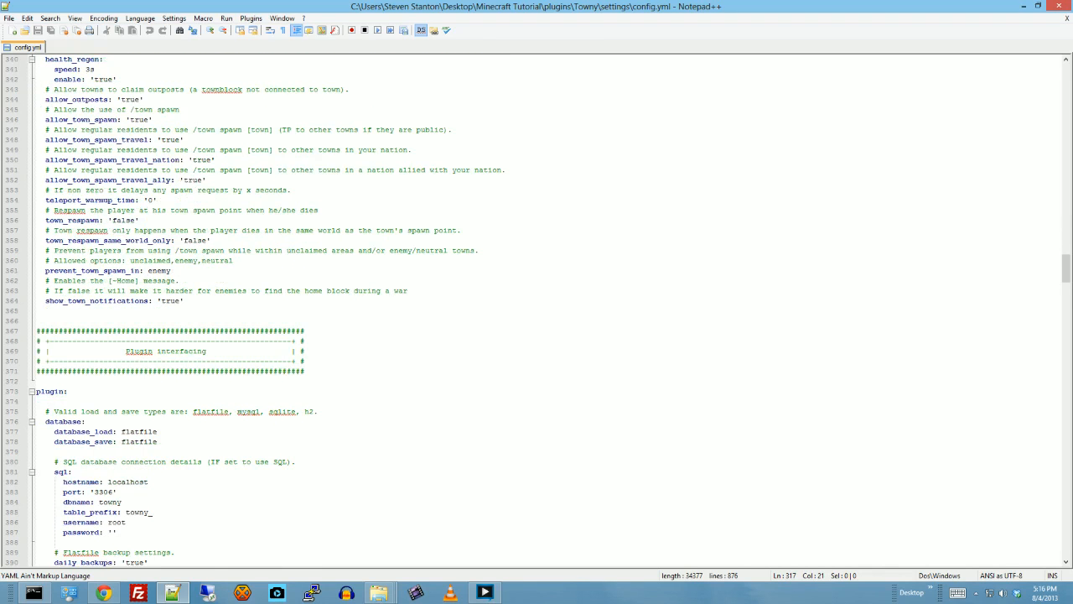
{"action": "scroll", "coordinate": [536, 310], "scroll_direction": "down", "scroll_amount": 1}
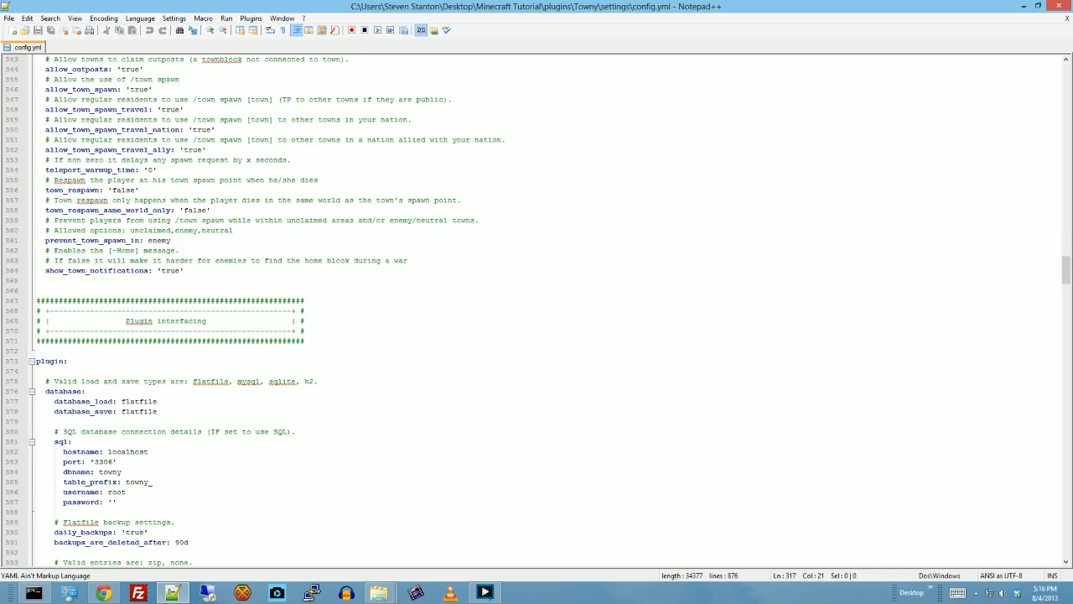
{"action": "scroll", "coordinate": [537, 310], "scroll_direction": "up", "scroll_amount": 3}
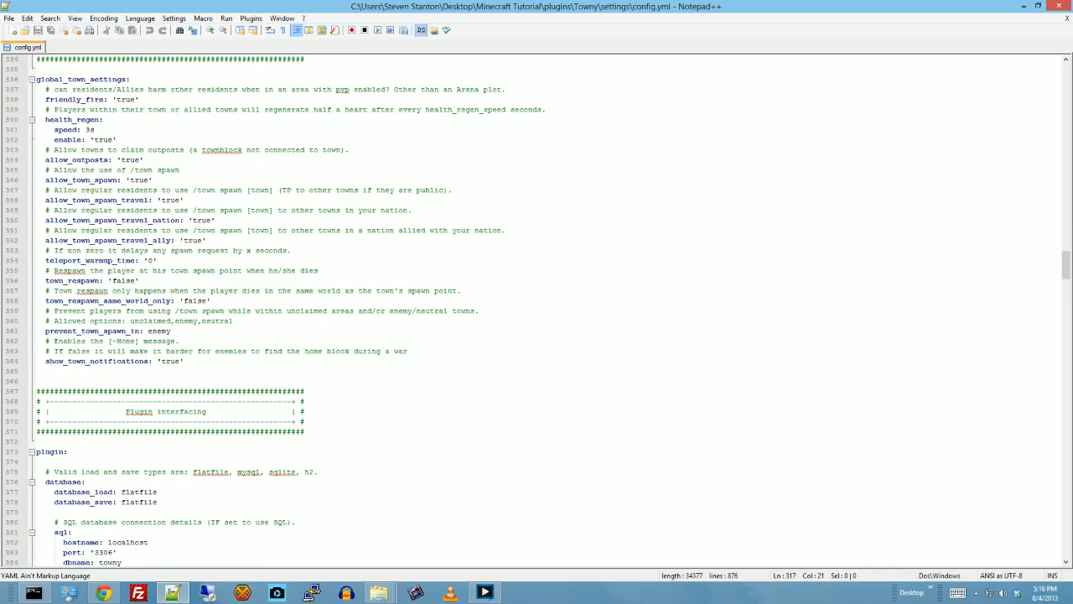
- Examine the Plugin interfacing database load and save types and the SQL connection details, placing the cursor in the SQL password value
{"action": "scroll", "coordinate": [197, 359], "scroll_direction": "down", "scroll_amount": 4}
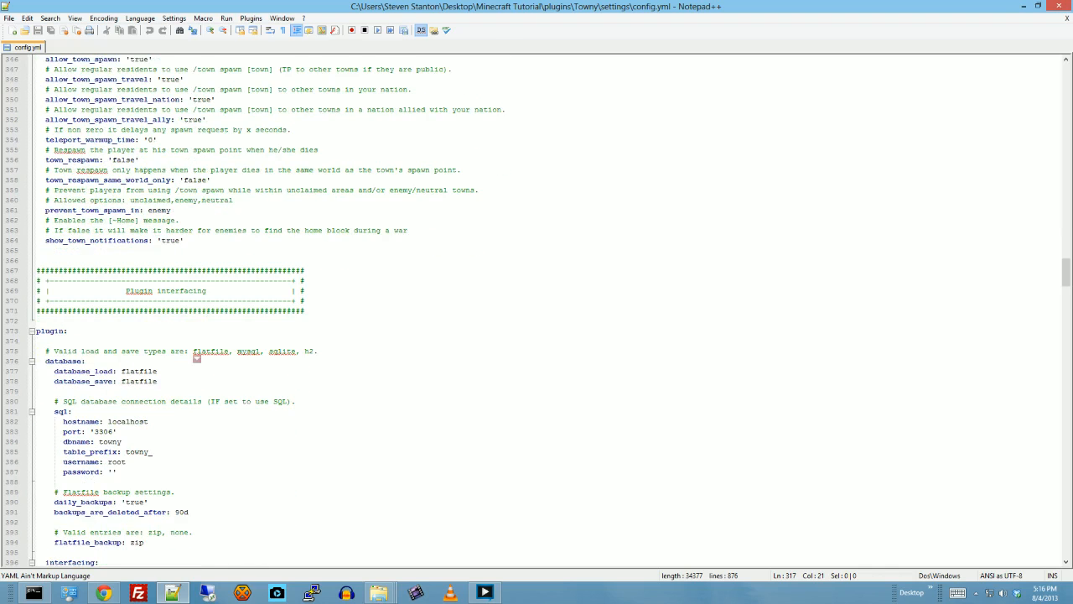
{"action": "scroll", "coordinate": [197, 358], "scroll_direction": "down", "scroll_amount": 1}
{"action": "scroll", "coordinate": [536, 310], "scroll_direction": "down", "scroll_amount": 1}
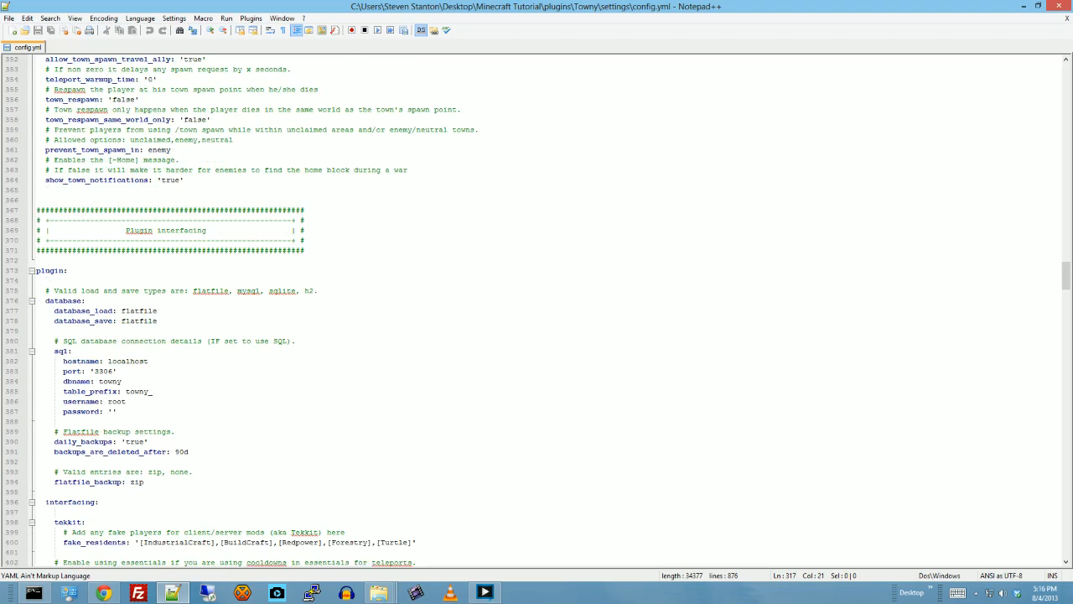
{"action": "scroll", "coordinate": [537, 310], "scroll_direction": "up", "scroll_amount": 3}
{"action": "scroll", "coordinate": [537, 310], "scroll_direction": "down", "scroll_amount": 3}
{"action": "scroll", "coordinate": [537, 311], "scroll_direction": "down", "scroll_amount": 3}
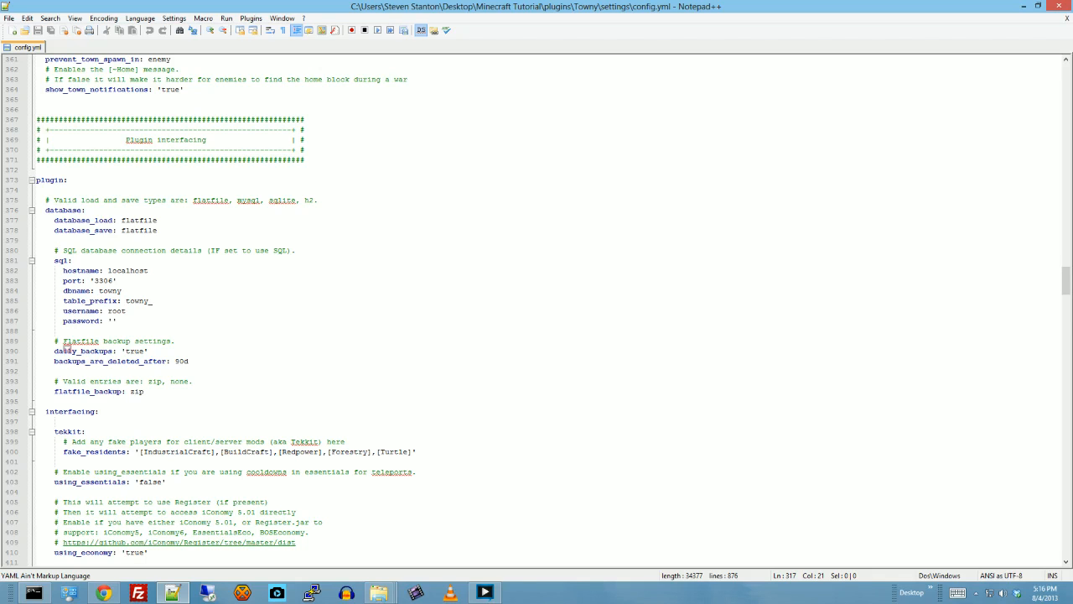
{"action": "left_click", "coordinate": [113, 322]}
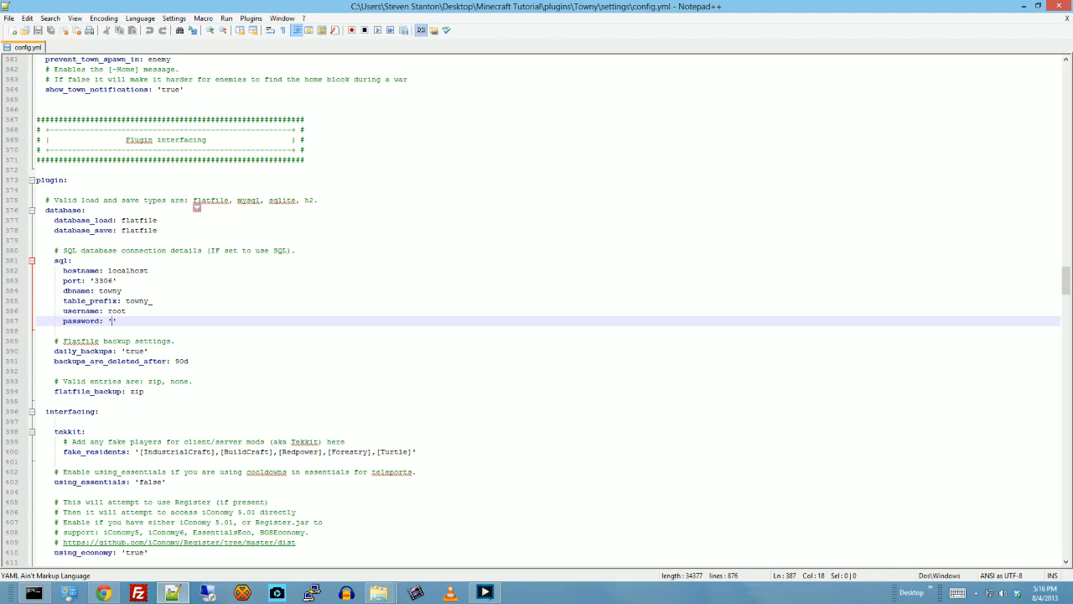
- Examine the flatfile backup settings and the interfacing options for Tekkit, Essentials, economy, Questioner and permissions
{"action": "scroll", "coordinate": [196, 206], "scroll_direction": "down", "scroll_amount": 2}
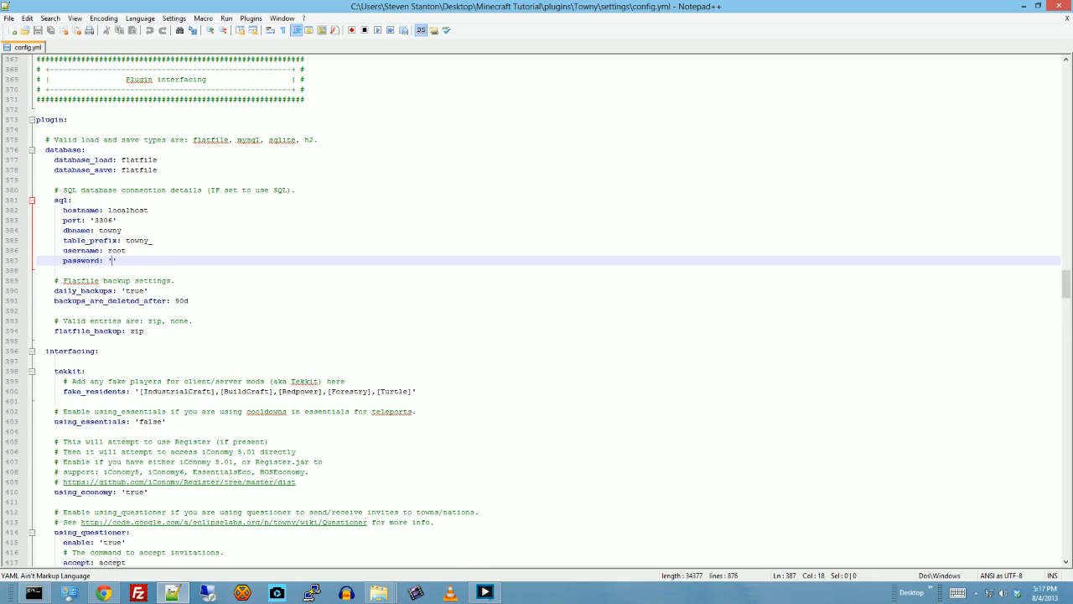
{"action": "scroll", "coordinate": [545, 311], "scroll_direction": "down", "scroll_amount": 1}
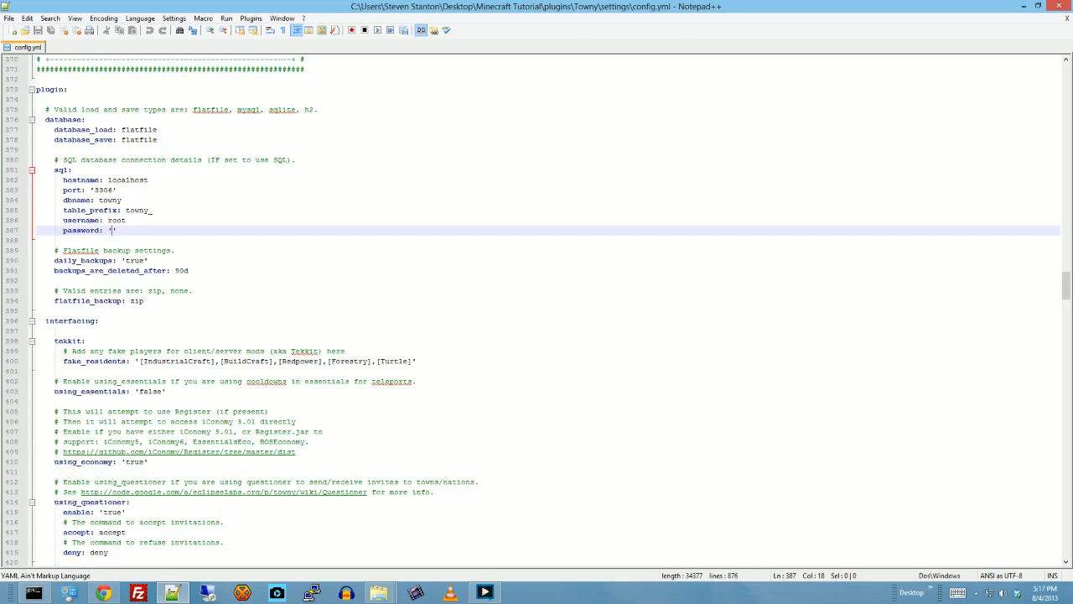
{"action": "scroll", "coordinate": [545, 310], "scroll_direction": "down", "scroll_amount": 1}
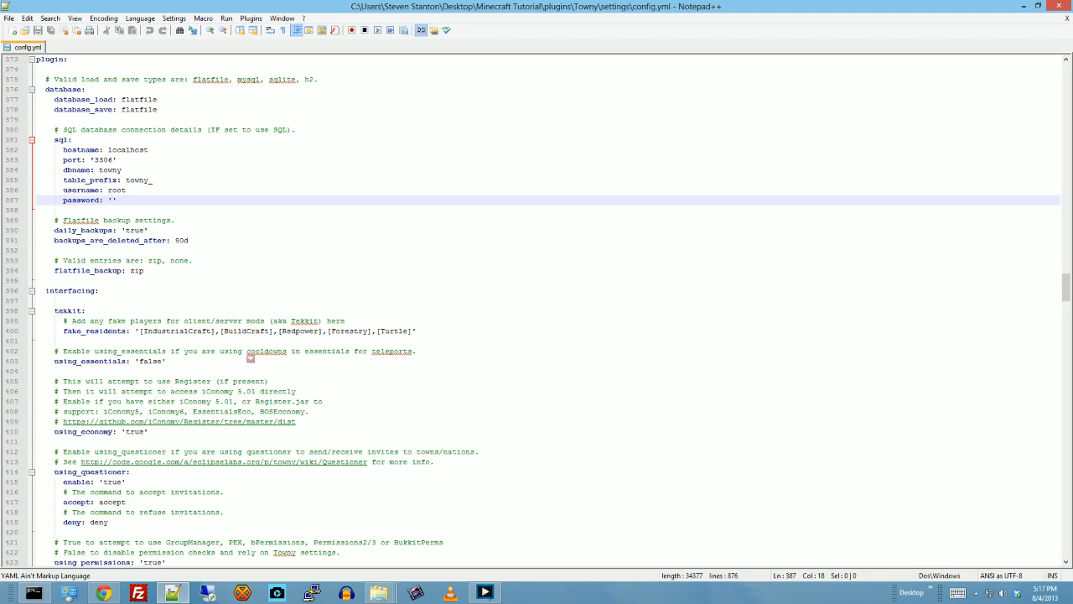
{"action": "scroll", "coordinate": [250, 357], "scroll_direction": "down", "scroll_amount": 2}
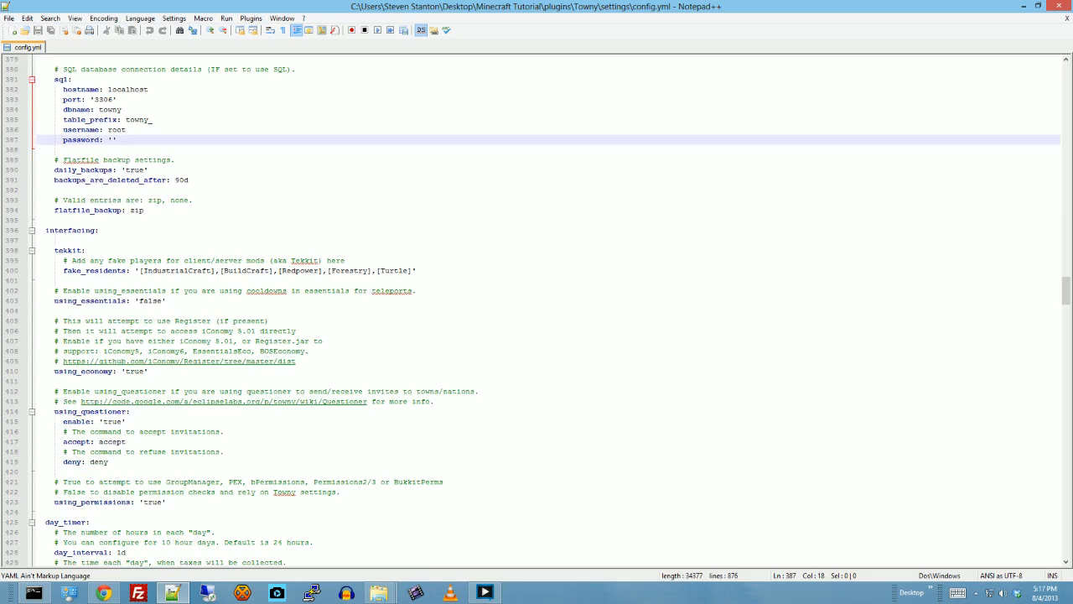
{"action": "scroll", "coordinate": [544, 310], "scroll_direction": "down", "scroll_amount": 2}
{"action": "scroll", "coordinate": [545, 311], "scroll_direction": "down", "scroll_amount": 3}
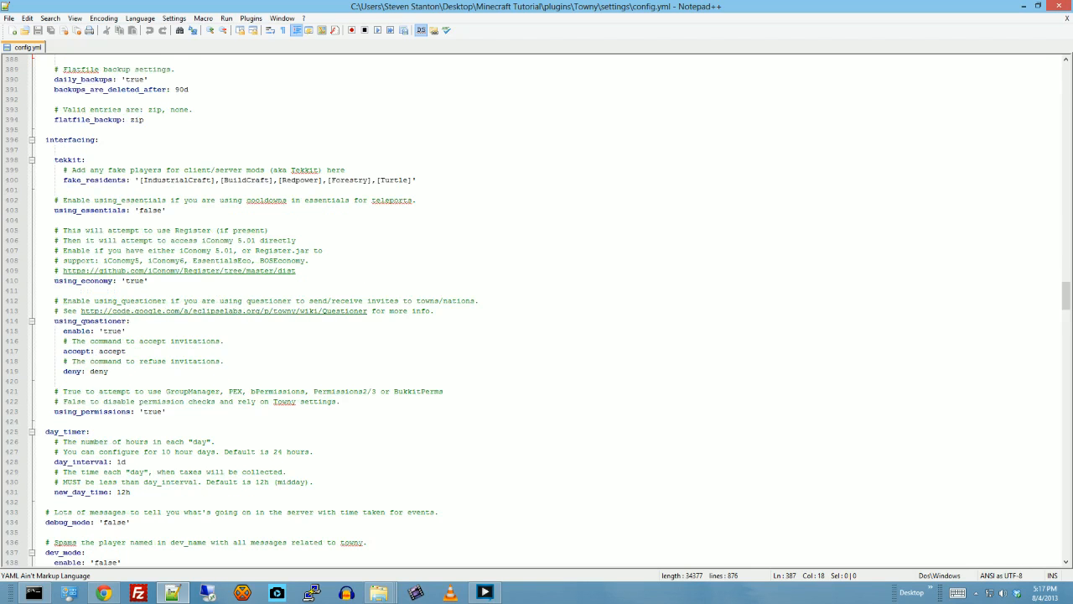
- Examine the debug, dev_mode and logging options and the Filters colour and chat section with its regex and name length limits
{"action": "scroll", "coordinate": [545, 311], "scroll_direction": "down", "scroll_amount": 13}
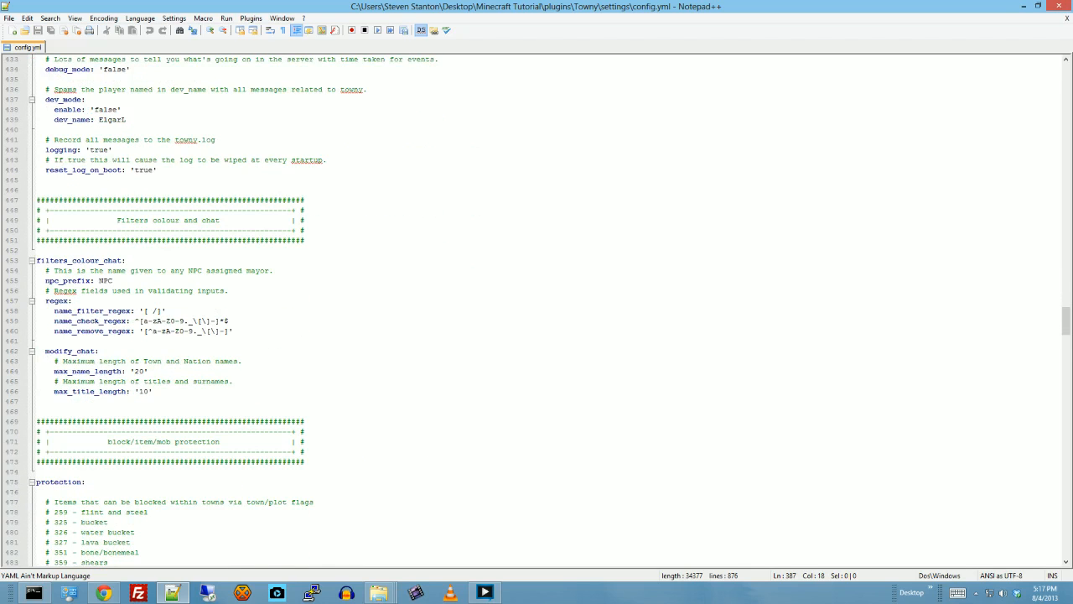
{"action": "scroll", "coordinate": [545, 311], "scroll_direction": "down", "scroll_amount": 1}
{"action": "scroll", "coordinate": [545, 311], "scroll_direction": "down", "scroll_amount": 2}
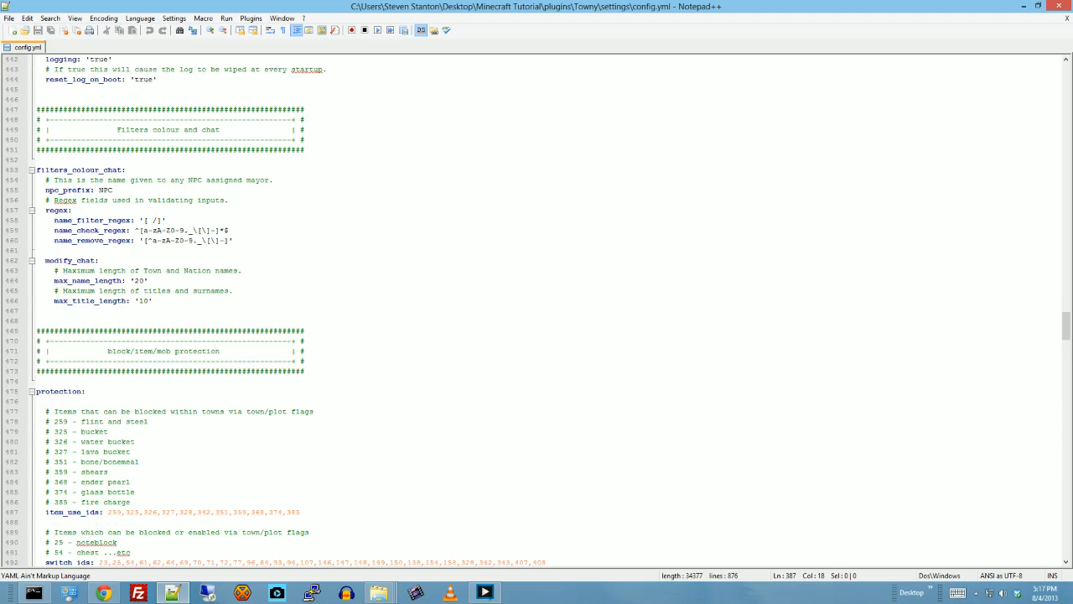
{"action": "scroll", "coordinate": [545, 311], "scroll_direction": "down", "scroll_amount": 2}
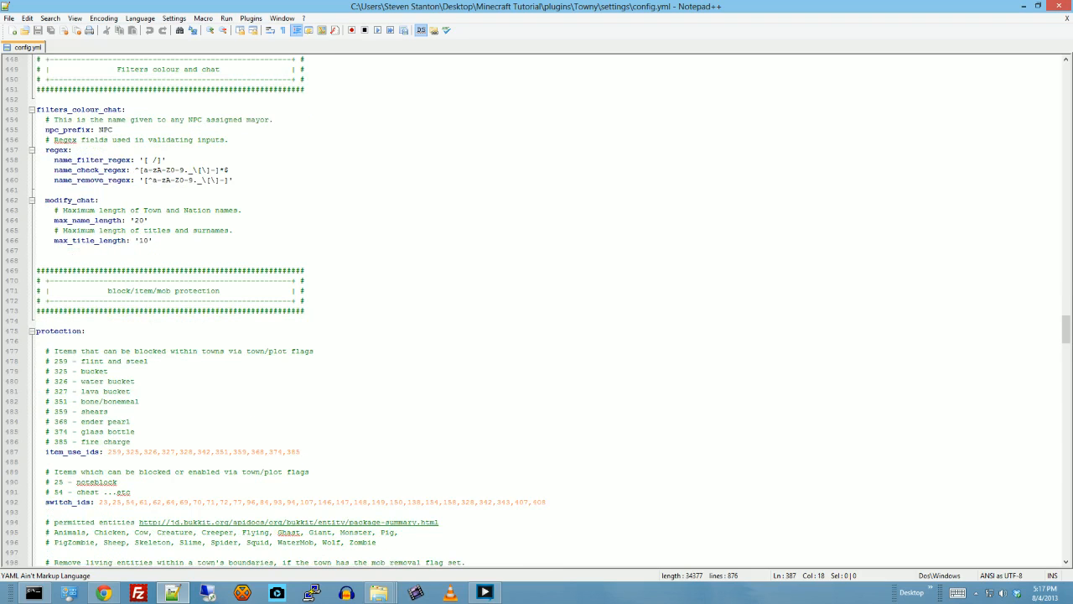
{"action": "scroll", "coordinate": [546, 312], "scroll_direction": "up", "scroll_amount": 8}
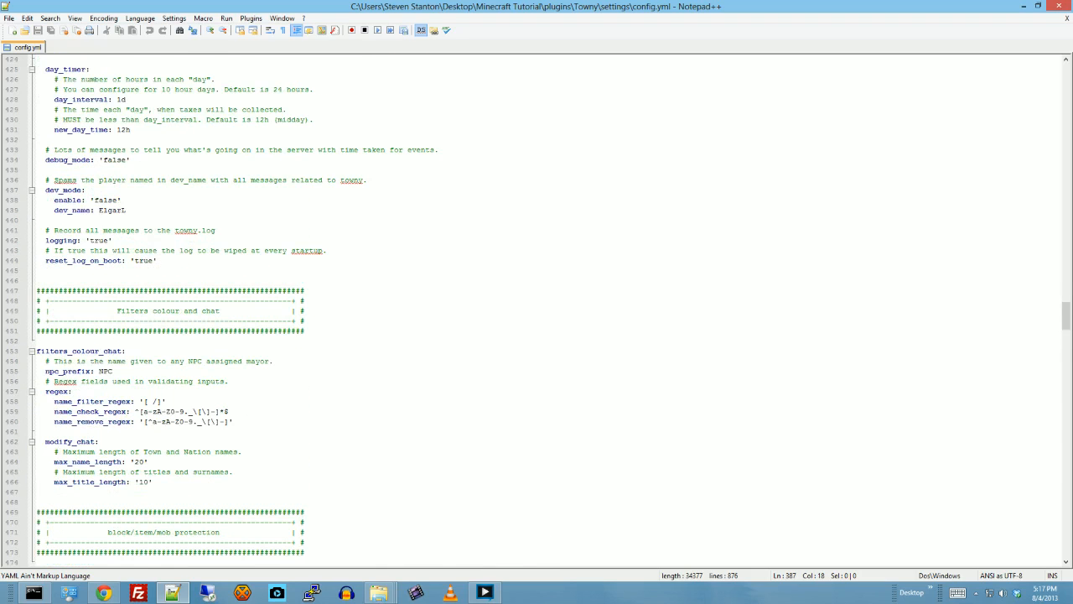
{"action": "scroll", "coordinate": [545, 311], "scroll_direction": "up", "scroll_amount": 4}
{"action": "scroll", "coordinate": [545, 311], "scroll_direction": "down", "scroll_amount": 13}
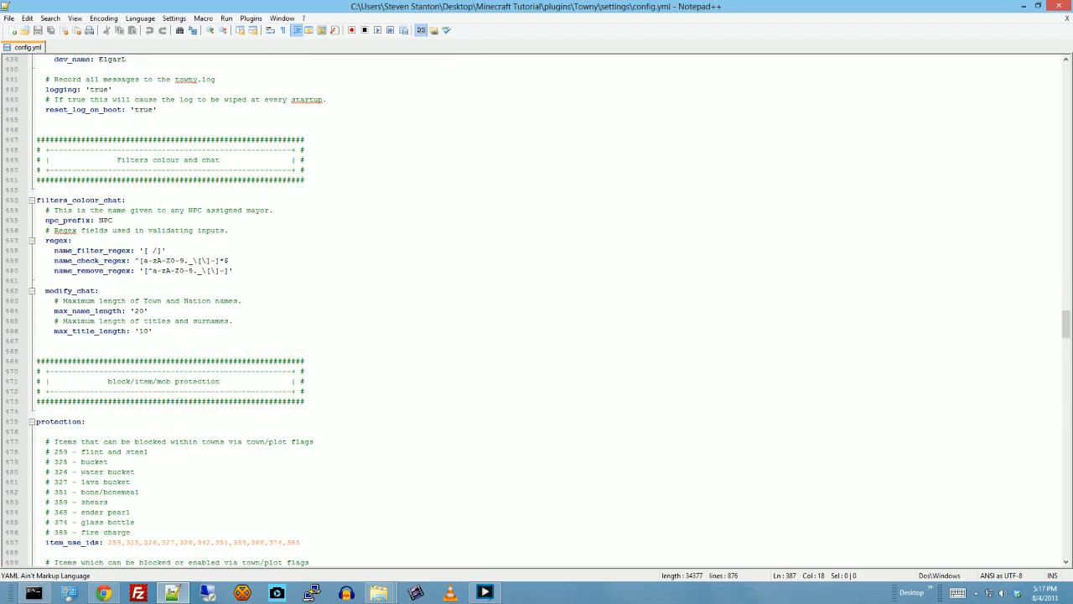
- Examine the block/item/mob protection settings and the unclaimed zone options under Wilderness settings
{"action": "scroll", "coordinate": [545, 311], "scroll_direction": "down", "scroll_amount": 4}
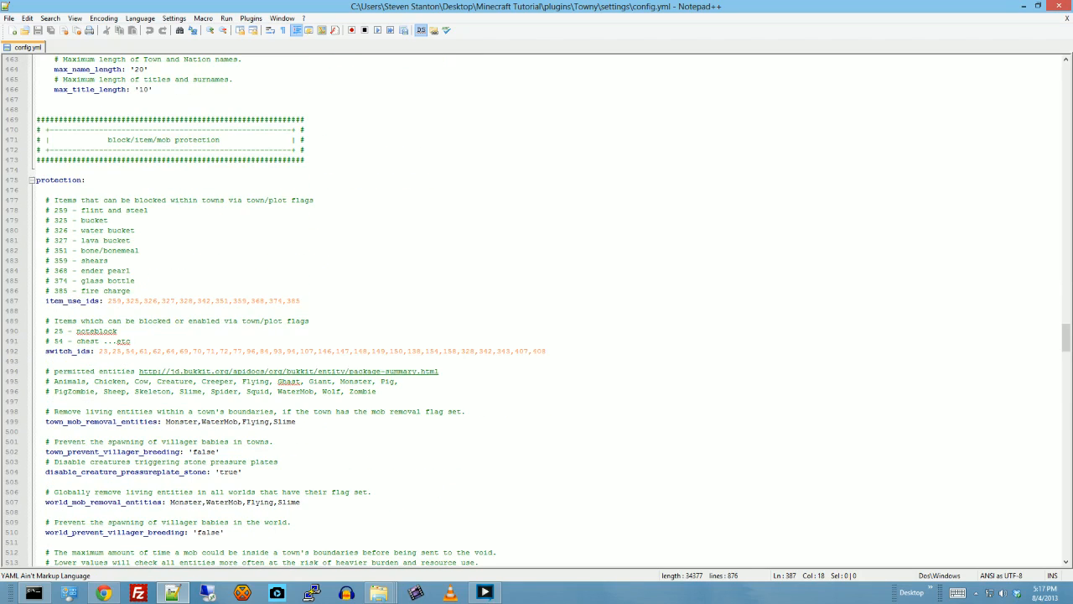
{"action": "scroll", "coordinate": [545, 311], "scroll_direction": "down", "scroll_amount": 13}
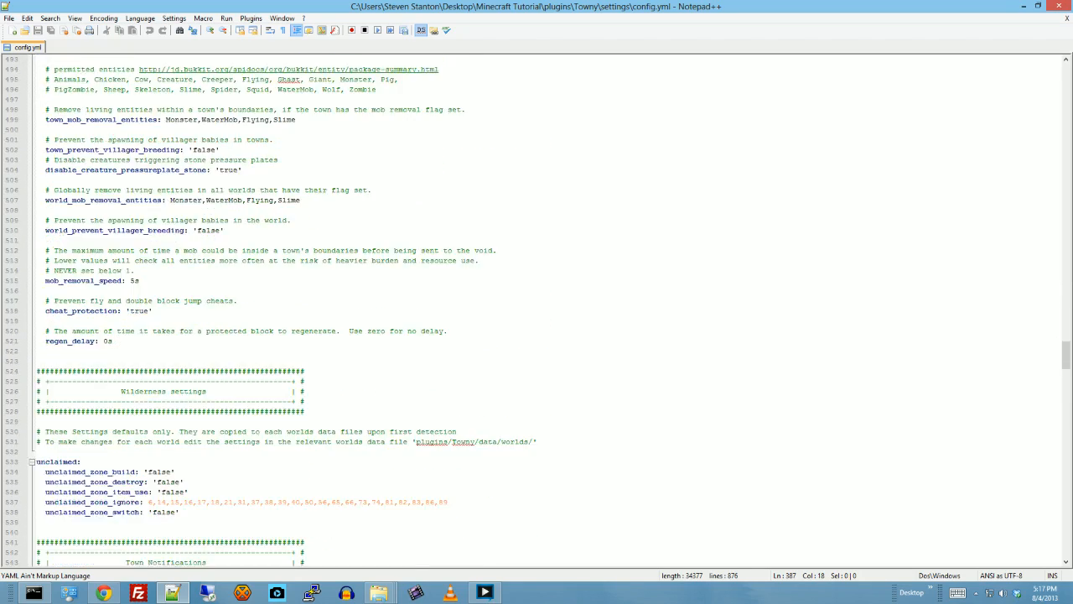
{"action": "scroll", "coordinate": [545, 311], "scroll_direction": "down", "scroll_amount": 3}
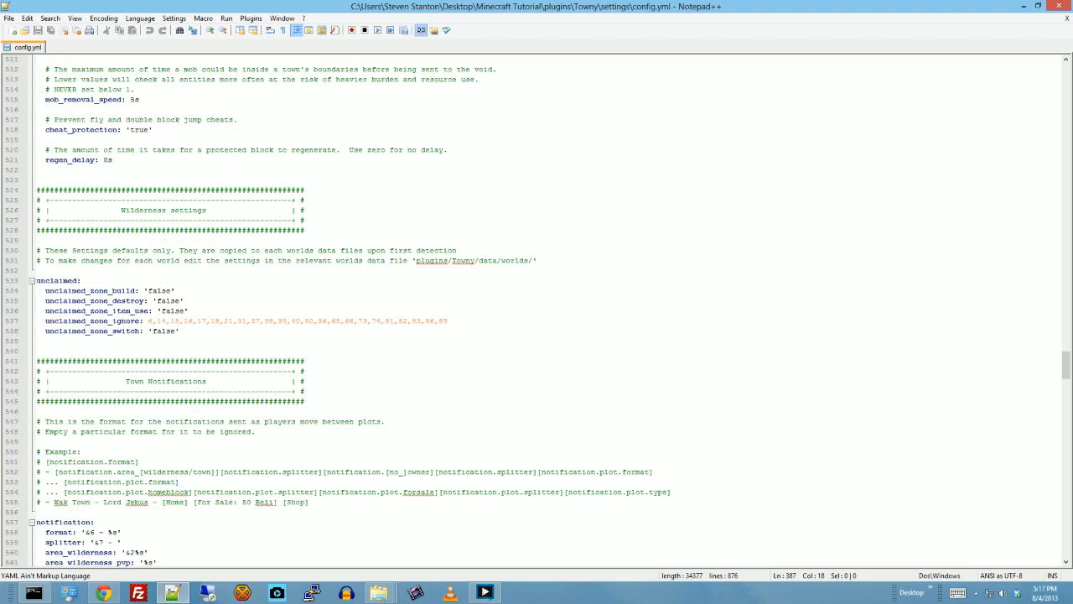
{"action": "scroll", "coordinate": [546, 312], "scroll_direction": "down", "scroll_amount": 1}
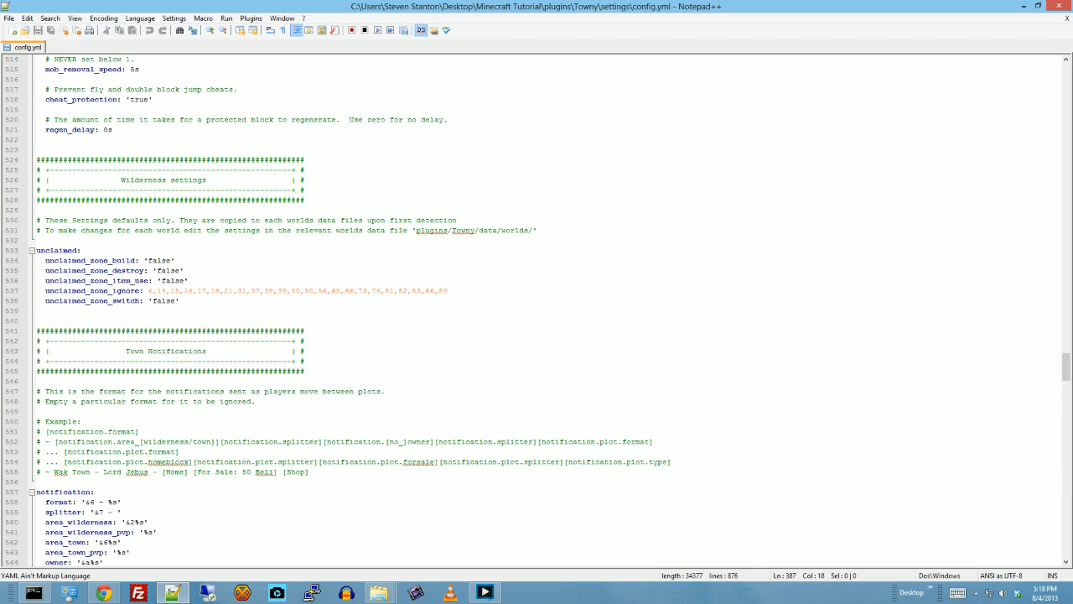
{"action": "scroll", "coordinate": [536, 302], "scroll_direction": "down", "scroll_amount": 2}
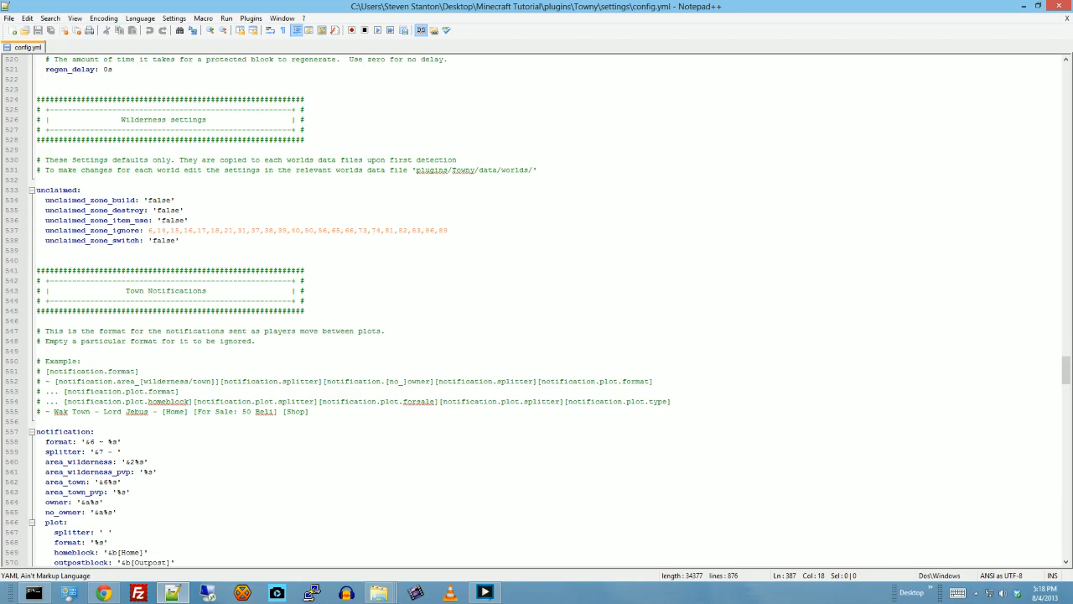
- Examine the Town Notifications section, covering the area, owner and plot notification formats, through to the Default Town/Plot flags
{"action": "scroll", "coordinate": [536, 302], "scroll_direction": "down", "scroll_amount": 2}
{"action": "scroll", "coordinate": [537, 302], "scroll_direction": "down", "scroll_amount": 1}
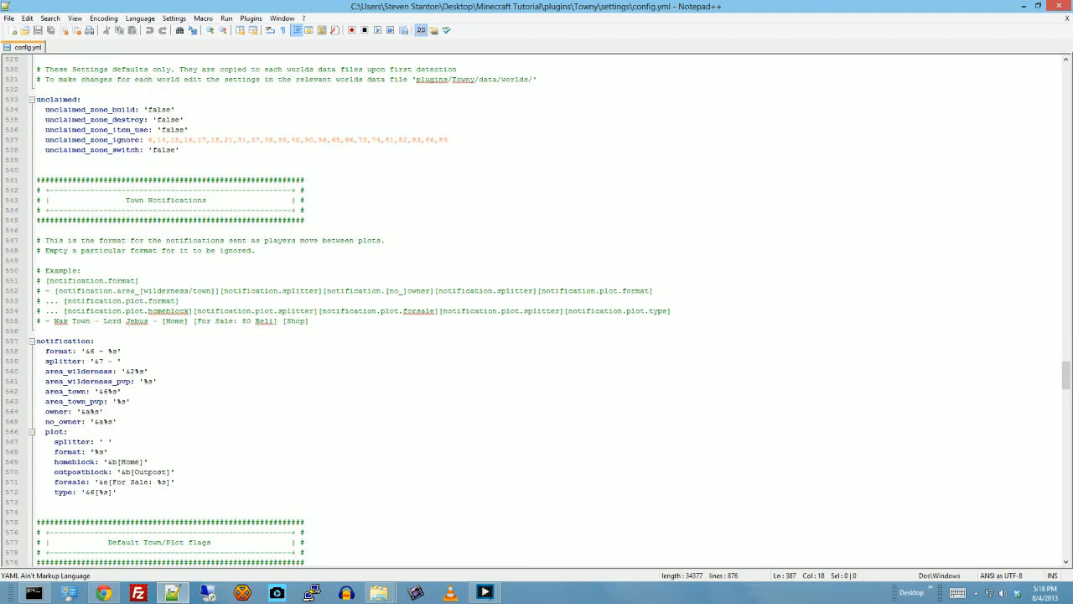
{"action": "scroll", "coordinate": [536, 301], "scroll_direction": "down", "scroll_amount": 1}
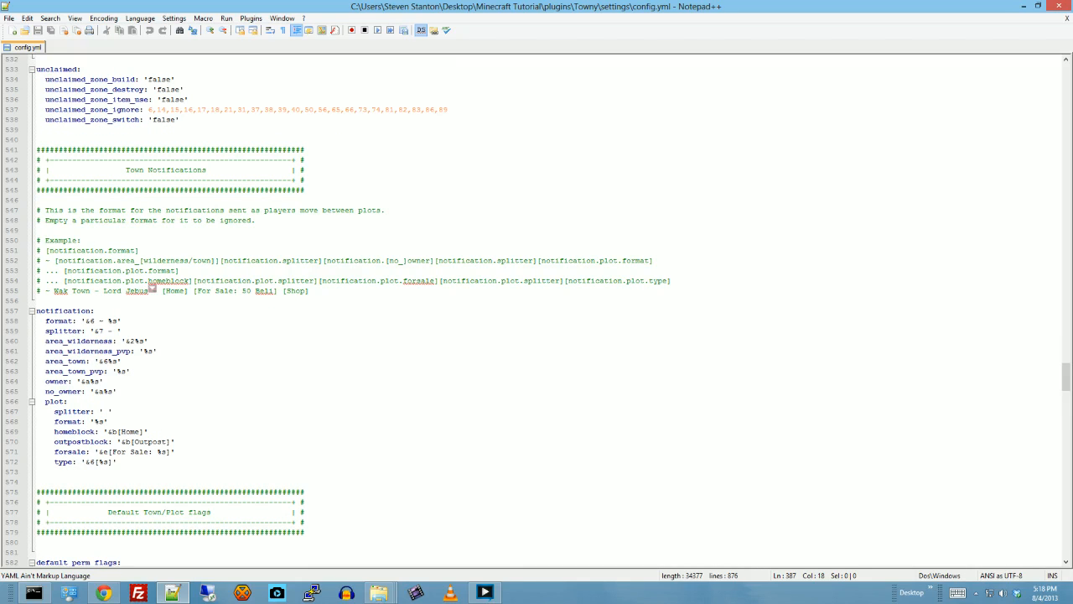
{"action": "scroll", "coordinate": [152, 288], "scroll_direction": "down", "scroll_amount": 13}
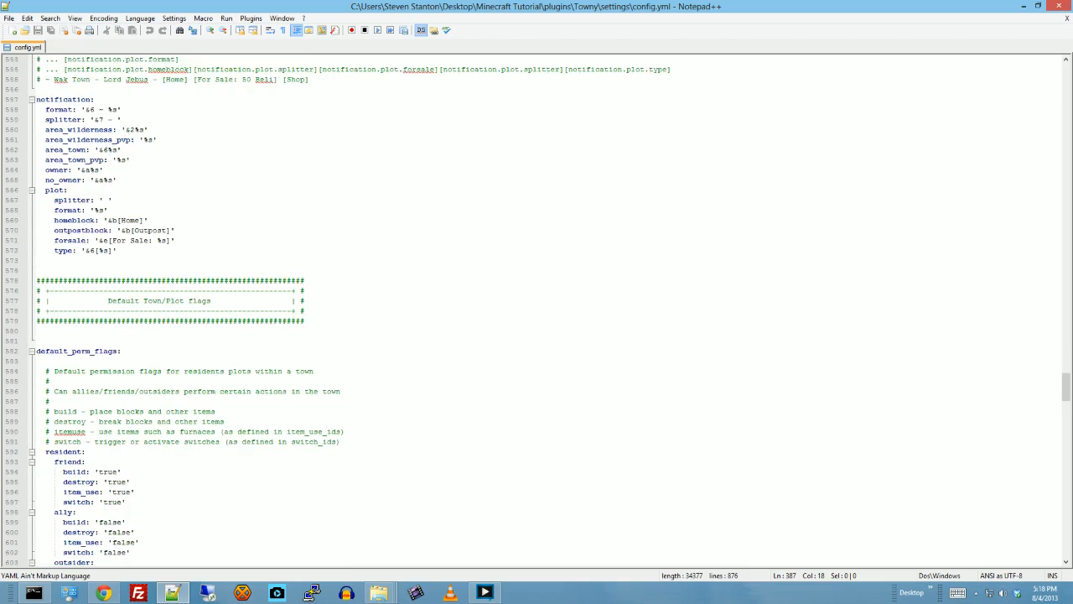
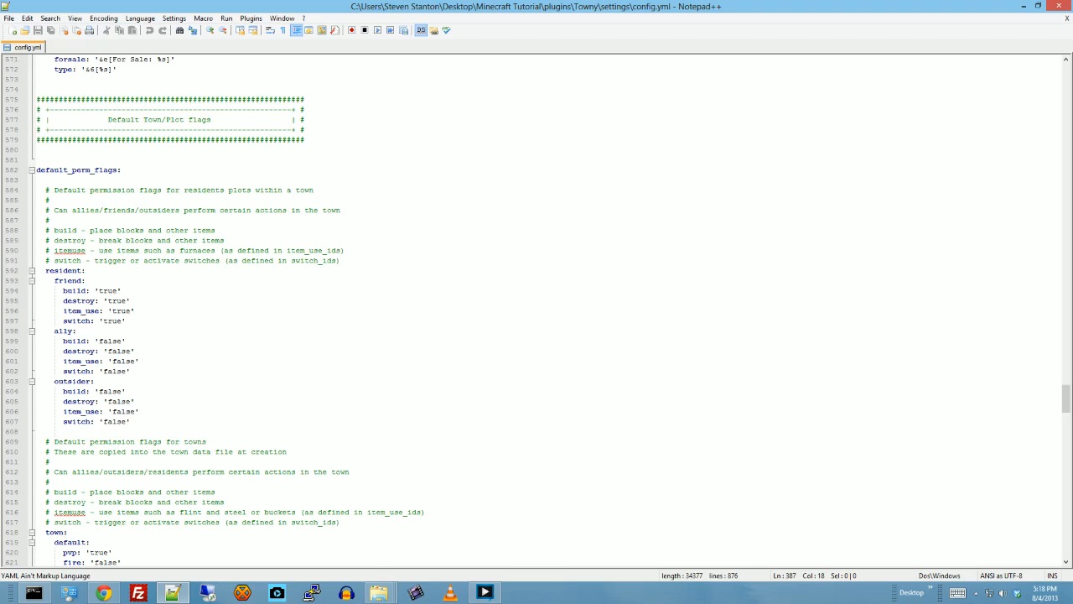
- Examine the default permission flags for resident plots and towns, covering friend, ally and outsider build, destroy, item_use and switch rights
{"action": "left_click", "coordinate": [109, 422]}
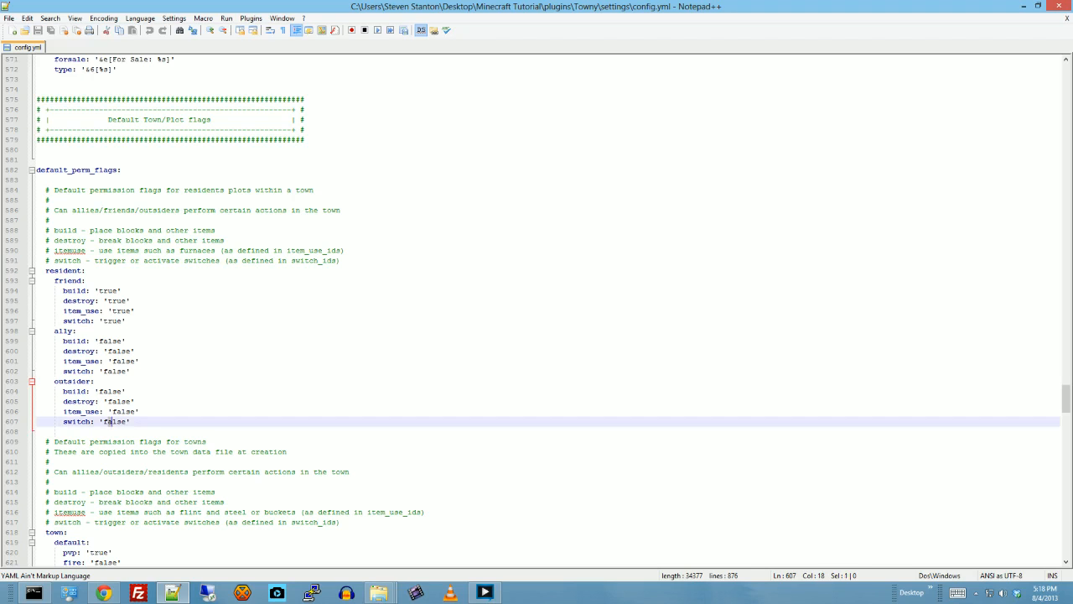
{"action": "left_click", "coordinate": [126, 412]}
{"action": "scroll", "coordinate": [126, 411], "scroll_direction": "down", "scroll_amount": 7}
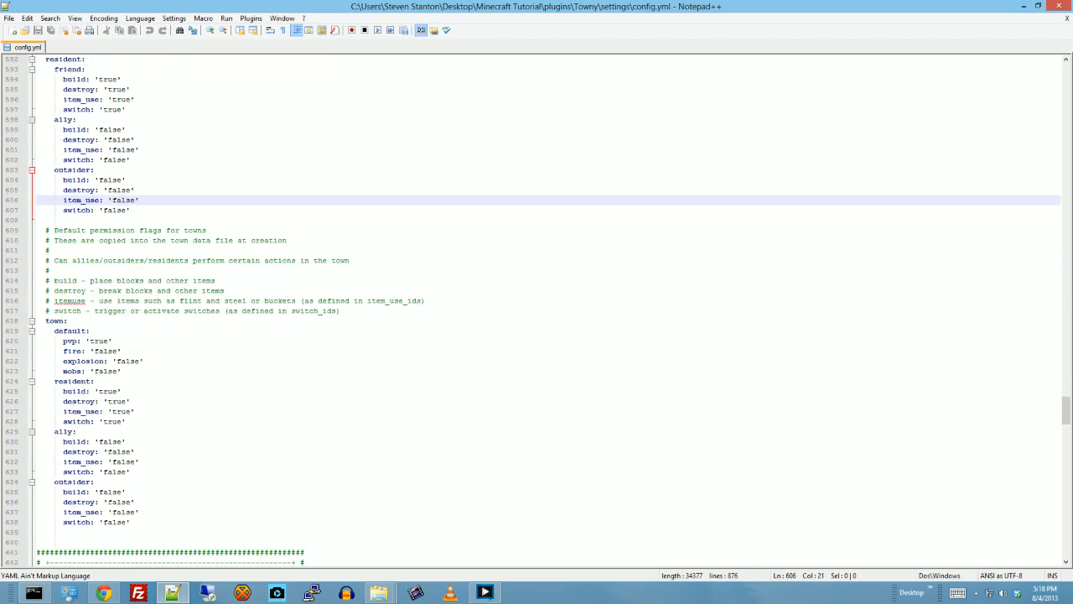
{"action": "scroll", "coordinate": [549, 308], "scroll_direction": "down", "scroll_amount": 3}
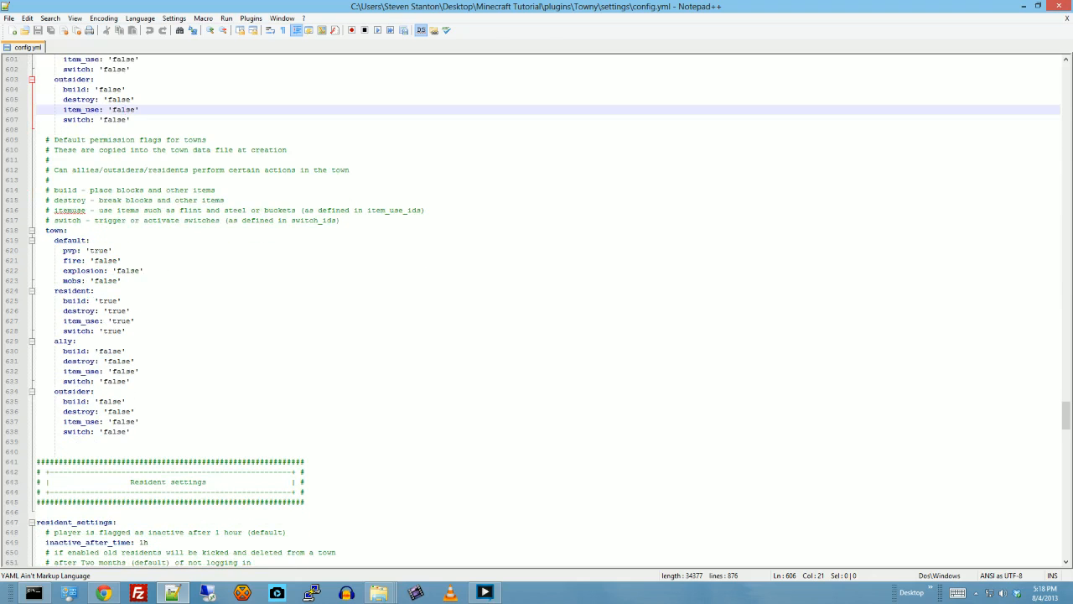
{"action": "scroll", "coordinate": [549, 308], "scroll_direction": "up", "scroll_amount": 4}
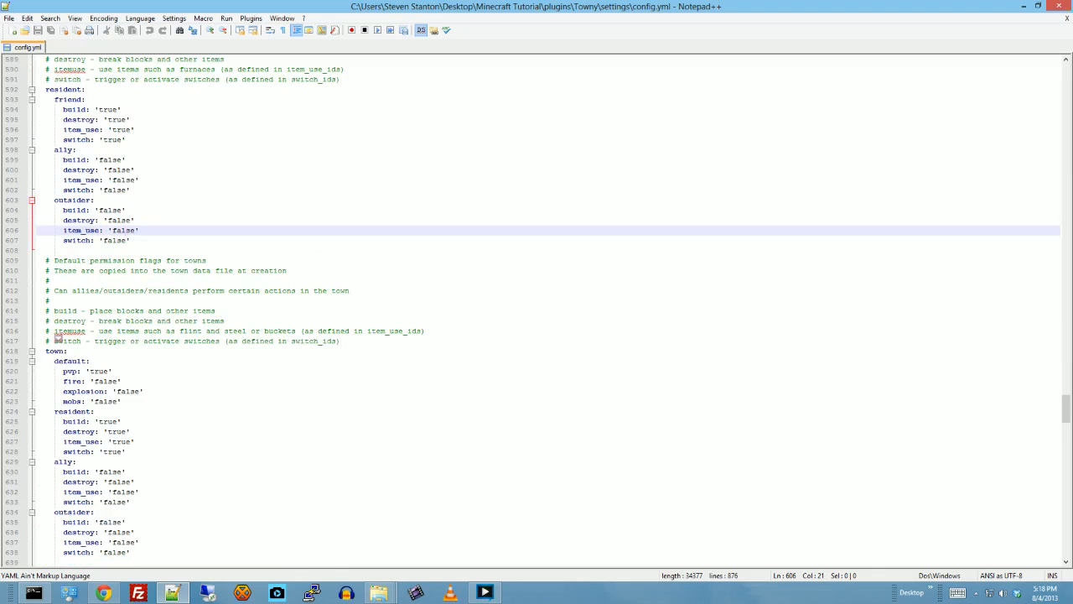
{"action": "scroll", "coordinate": [57, 338], "scroll_direction": "down", "scroll_amount": 2}
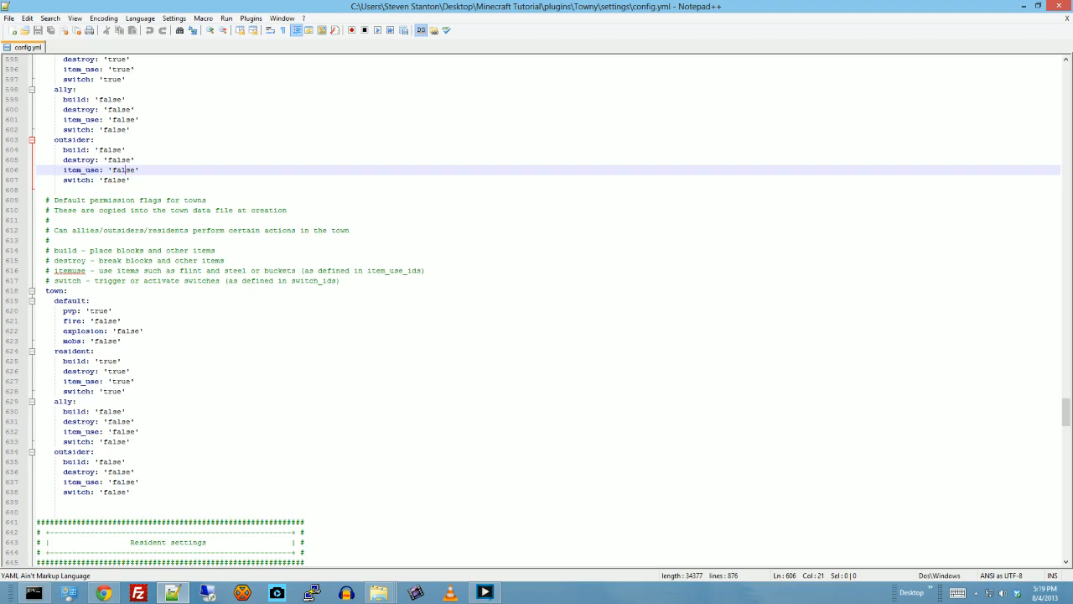
{"action": "scroll", "coordinate": [124, 170], "scroll_direction": "down", "scroll_amount": 1}
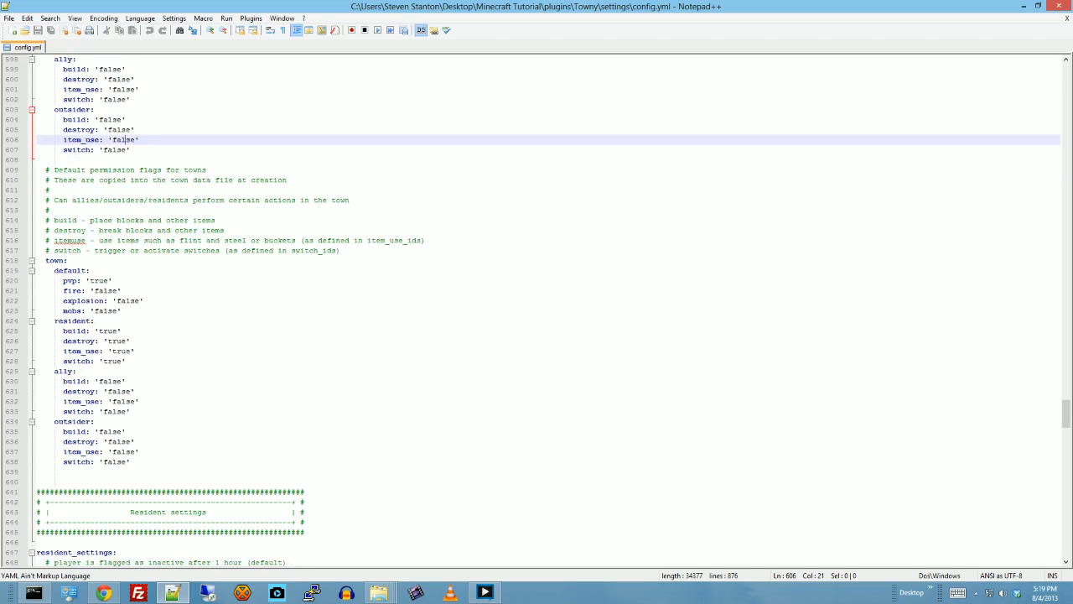
{"action": "scroll", "coordinate": [124, 169], "scroll_direction": "down", "scroll_amount": 1}
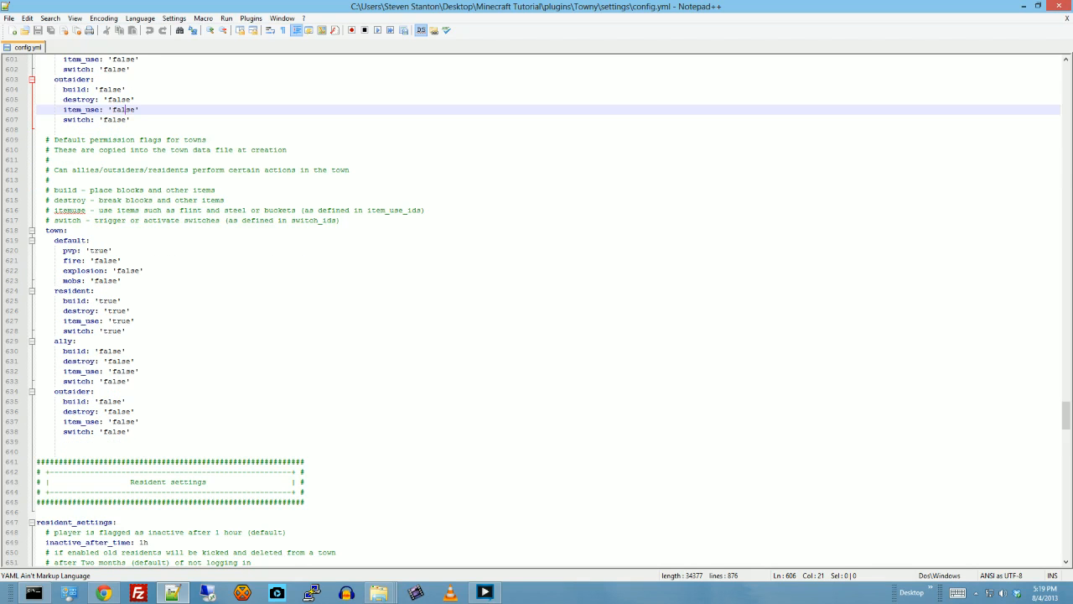
- Examine the Resident settings and the Economy settings for spawn travel, nation and town creation costs, banks and closed economy
{"action": "scroll", "coordinate": [124, 170], "scroll_direction": "down", "scroll_amount": 15}
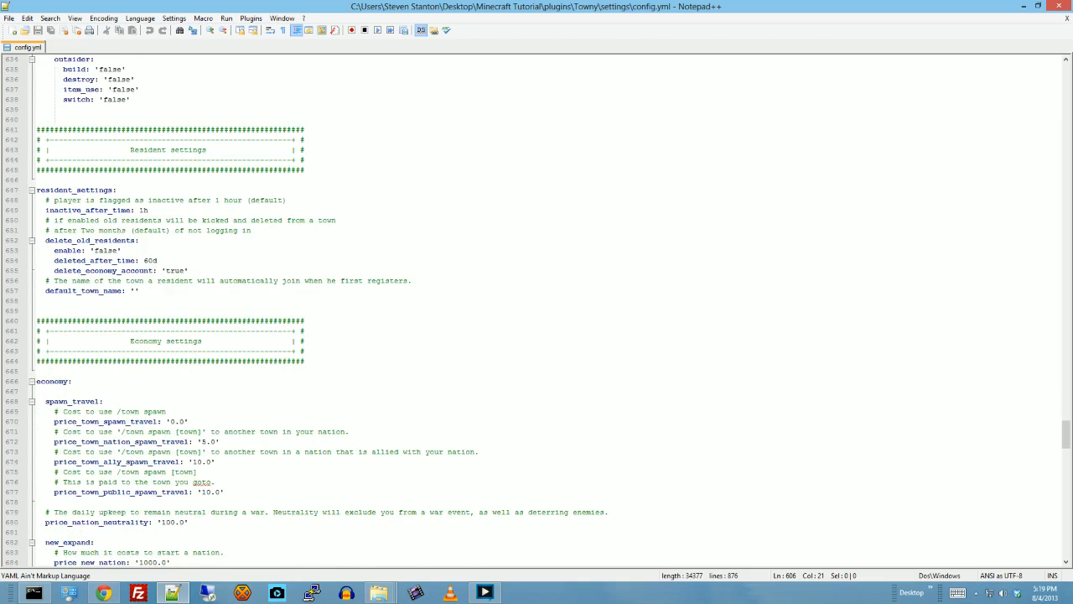
{"action": "scroll", "coordinate": [550, 311], "scroll_direction": "down", "scroll_amount": 2}
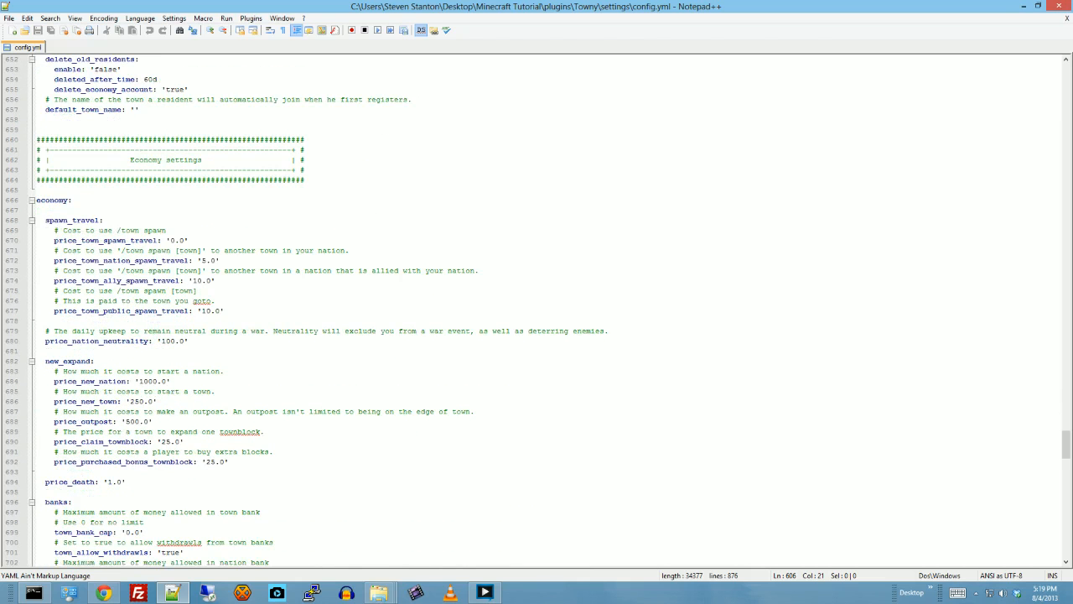
{"action": "scroll", "coordinate": [550, 311], "scroll_direction": "down", "scroll_amount": 1}
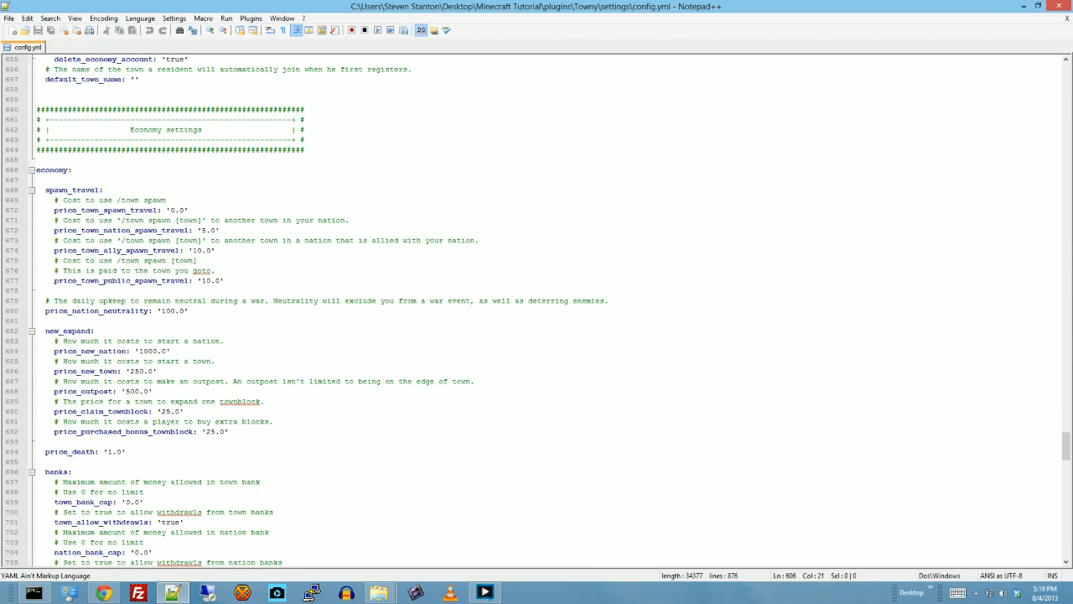
{"action": "scroll", "coordinate": [307, 312], "scroll_direction": "down", "scroll_amount": 1}
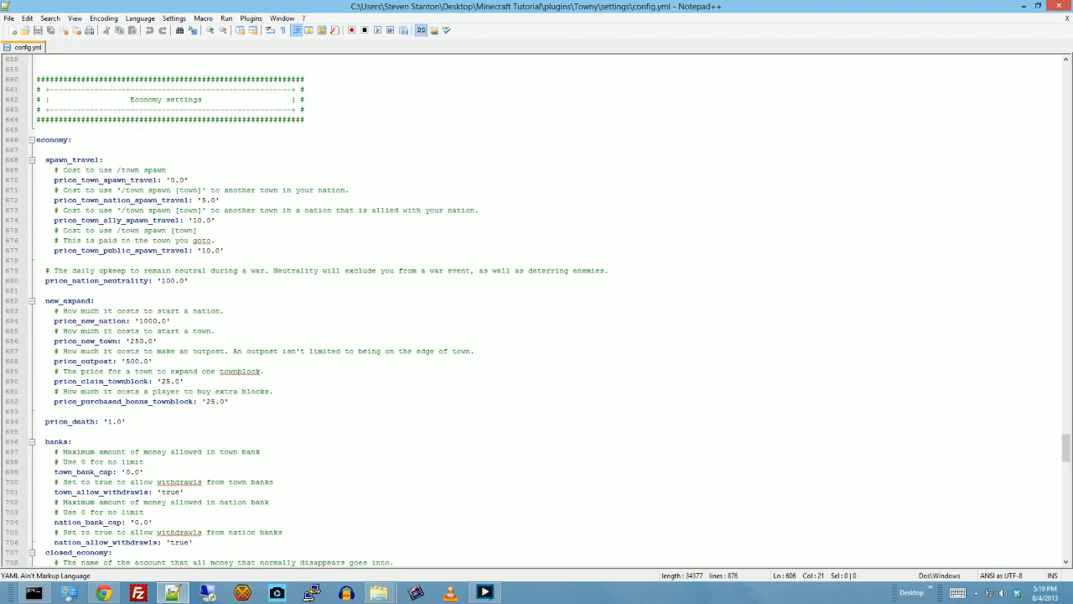
{"action": "scroll", "coordinate": [316, 311], "scroll_direction": "down", "scroll_amount": 6}
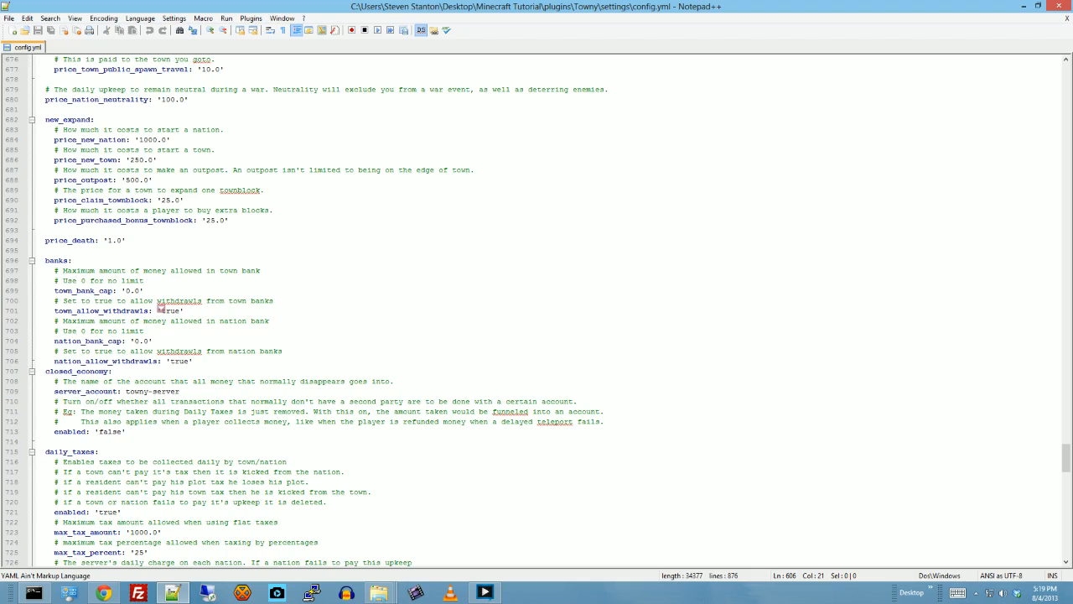
{"action": "scroll", "coordinate": [159, 310], "scroll_direction": "down", "scroll_amount": 2}
{"action": "scroll", "coordinate": [316, 311], "scroll_direction": "down", "scroll_amount": 3}
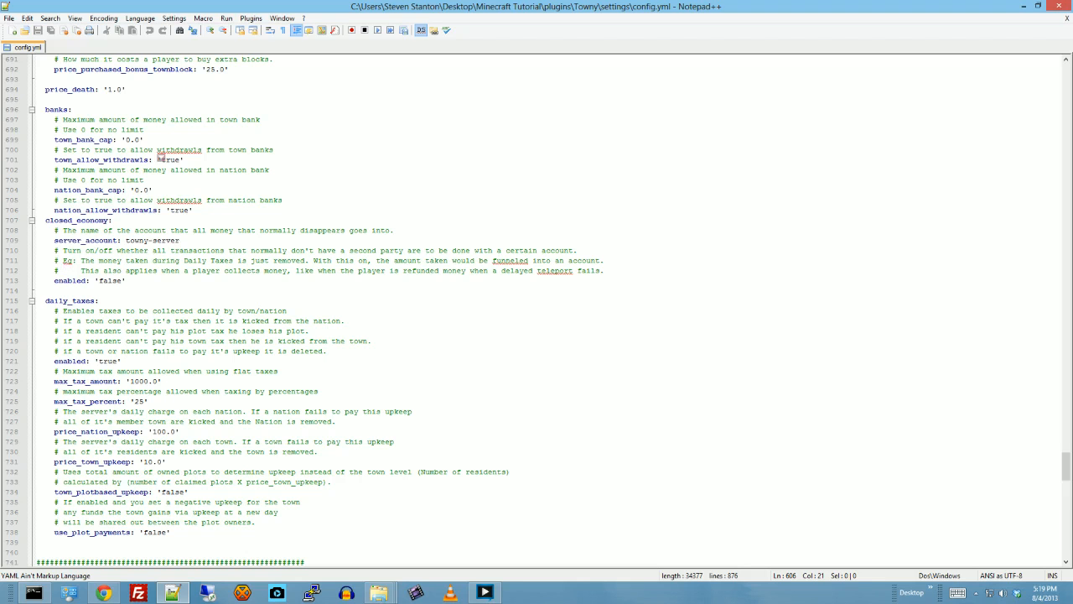
- Examine the daily_taxes options in the Economy settings, including tax limits, price_town_upkeep and plot-based upkeep
{"action": "scroll", "coordinate": [159, 159], "scroll_direction": "down", "scroll_amount": 7}
{"action": "scroll", "coordinate": [537, 302], "scroll_direction": "down", "scroll_amount": 4}
{"action": "scroll", "coordinate": [537, 302], "scroll_direction": "up", "scroll_amount": 8}
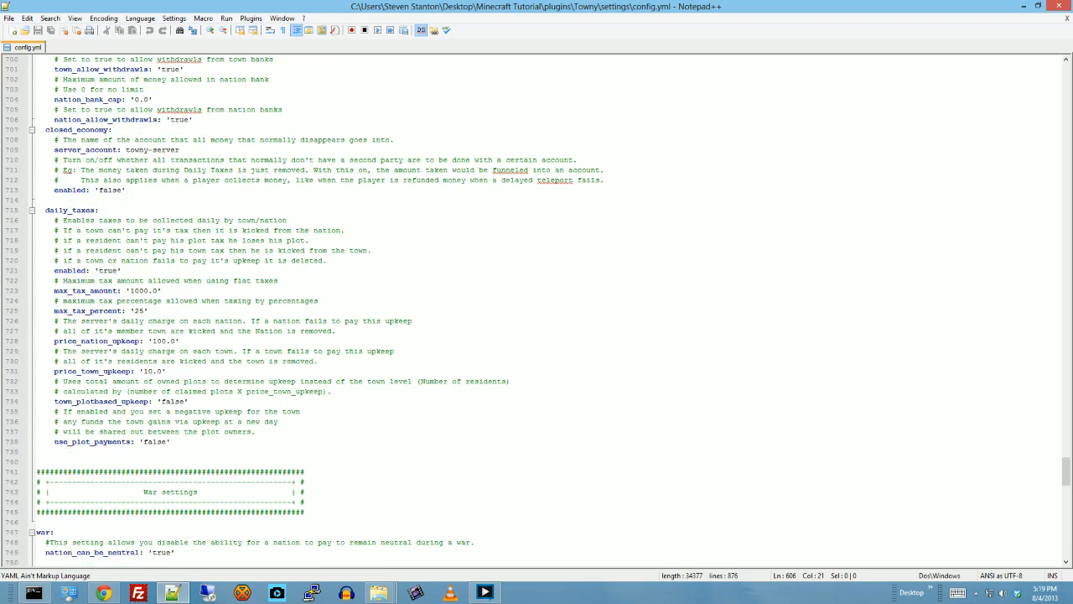
{"action": "left_click", "coordinate": [117, 371]}
{"action": "left_click", "coordinate": [148, 371]}
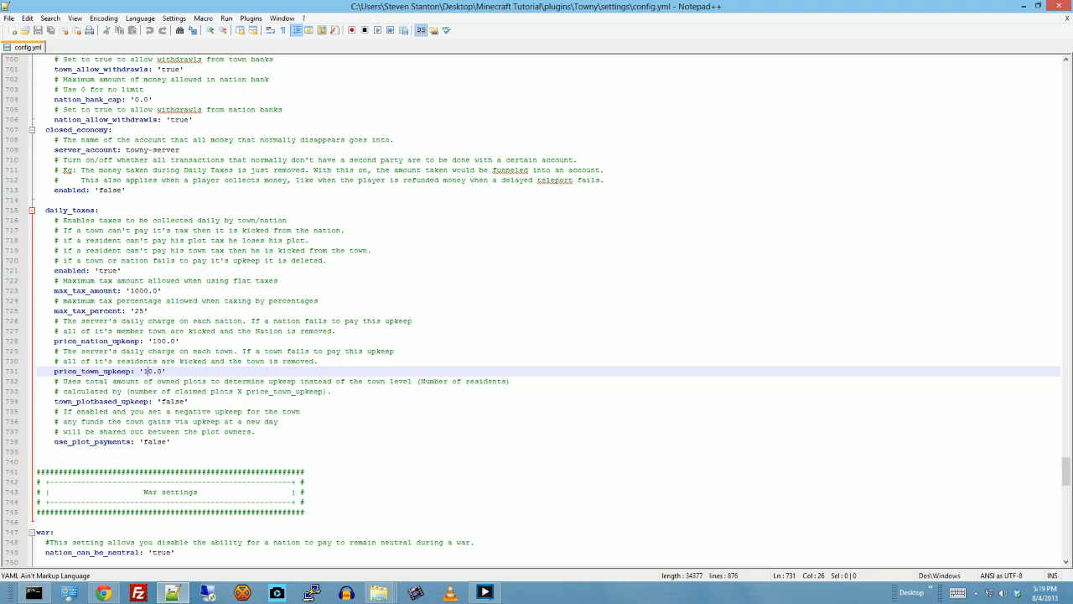
{"action": "scroll", "coordinate": [545, 310], "scroll_direction": "down", "scroll_amount": 7}
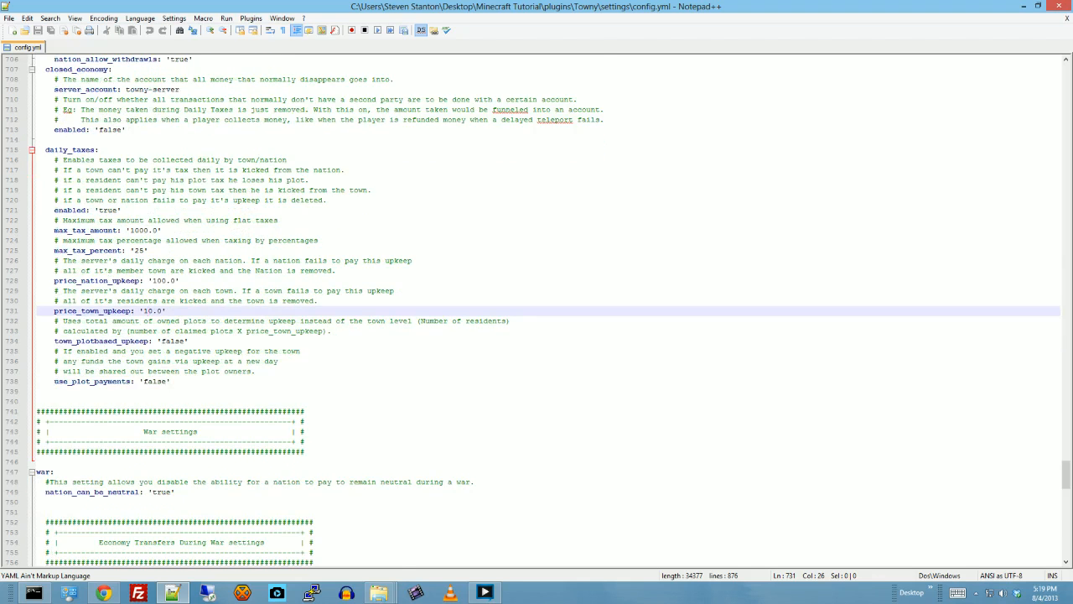
- Examine the War settings, the economy transfers during war and the War Event settings
{"action": "scroll", "coordinate": [545, 310], "scroll_direction": "down", "scroll_amount": 5}
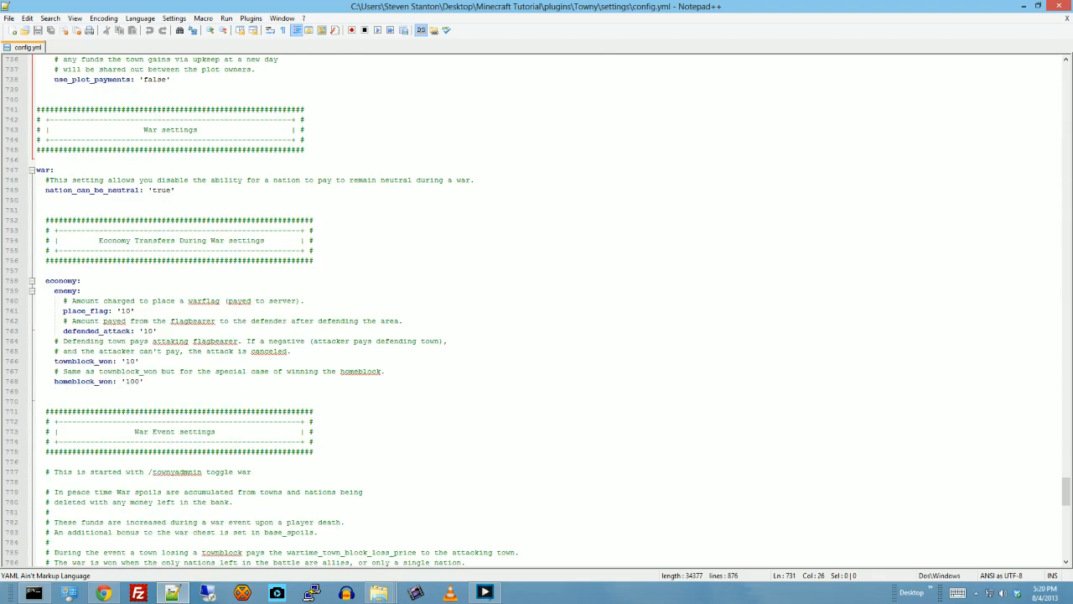
{"action": "scroll", "coordinate": [545, 311], "scroll_direction": "down", "scroll_amount": 3}
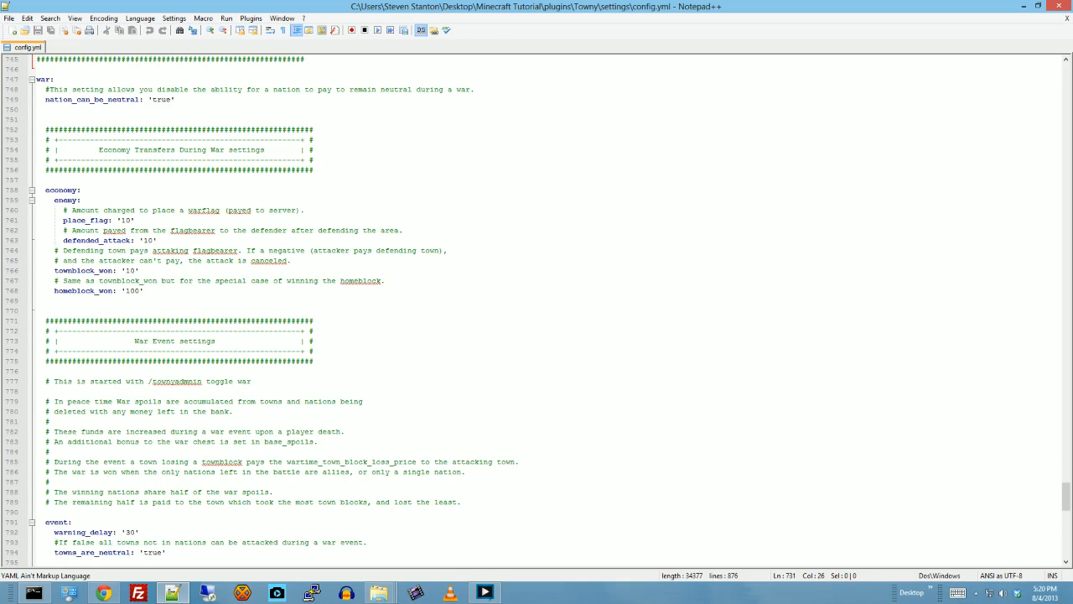
{"action": "scroll", "coordinate": [545, 310], "scroll_direction": "up", "scroll_amount": 4}
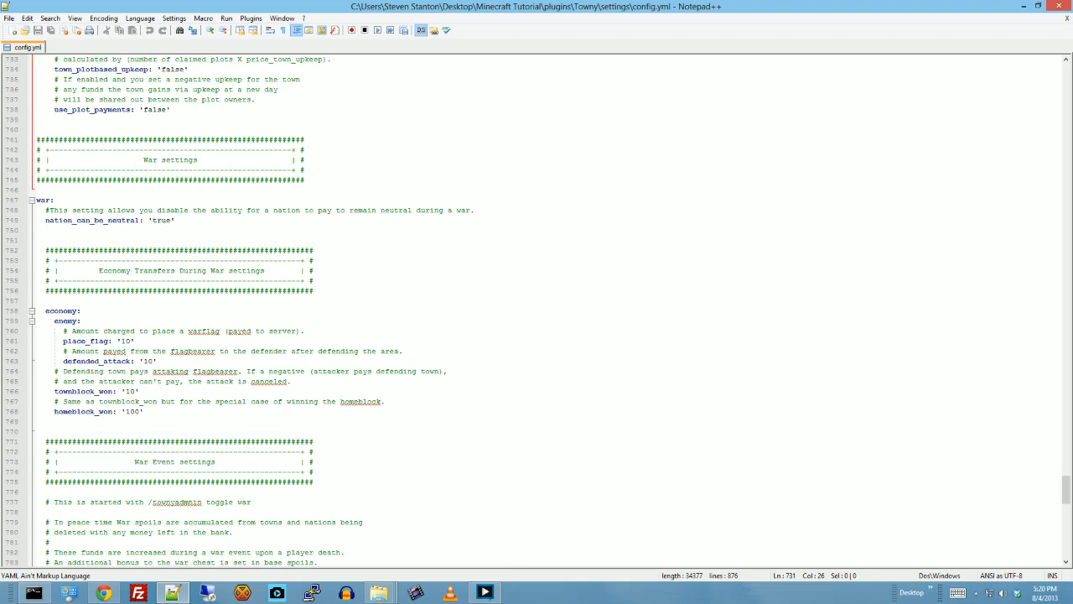
{"action": "scroll", "coordinate": [545, 310], "scroll_direction": "down", "scroll_amount": 3}
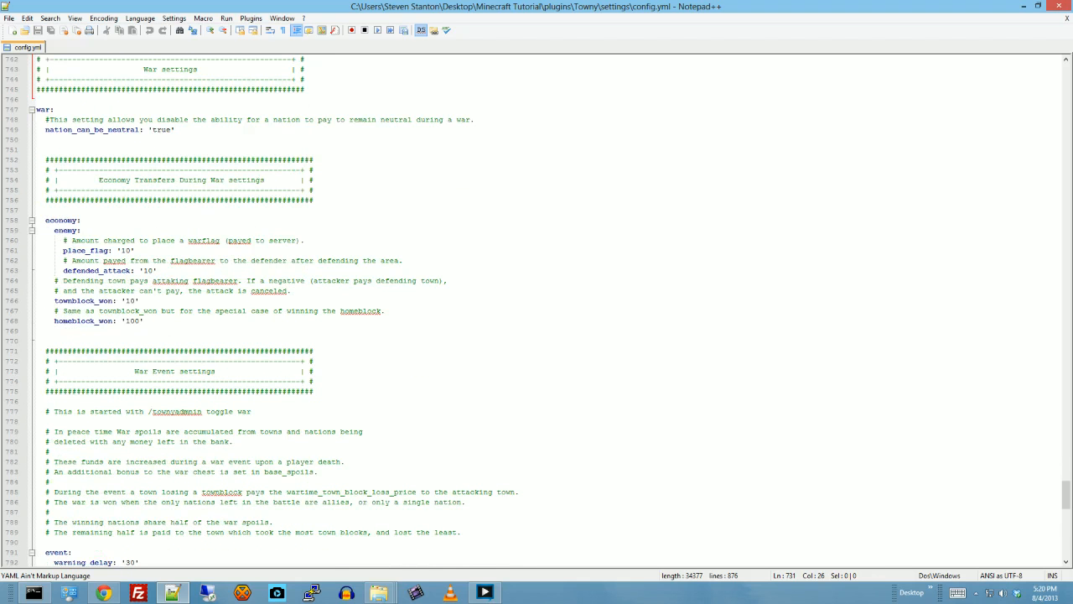
{"action": "scroll", "coordinate": [545, 310], "scroll_direction": "down", "scroll_amount": 3}
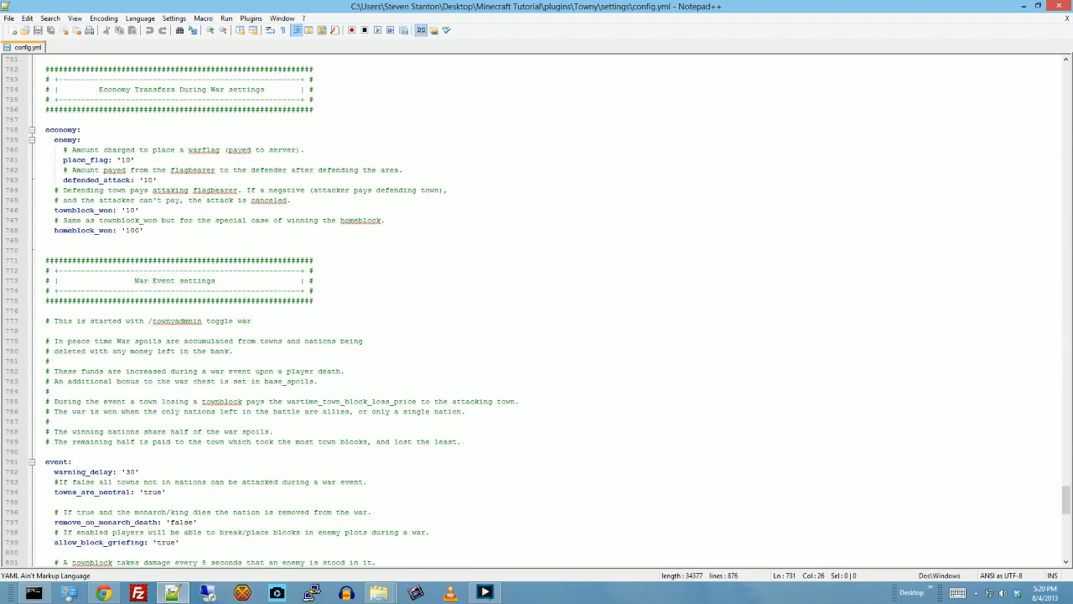
{"action": "scroll", "coordinate": [545, 311], "scroll_direction": "down", "scroll_amount": 4}
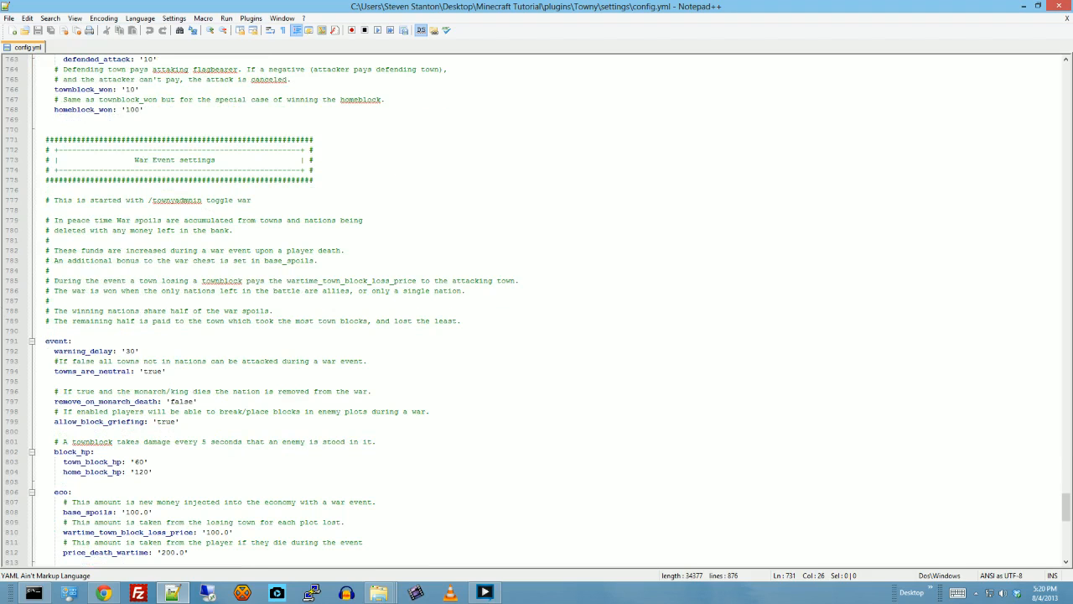
{"action": "scroll", "coordinate": [76, 359], "scroll_direction": "down", "scroll_amount": 3}
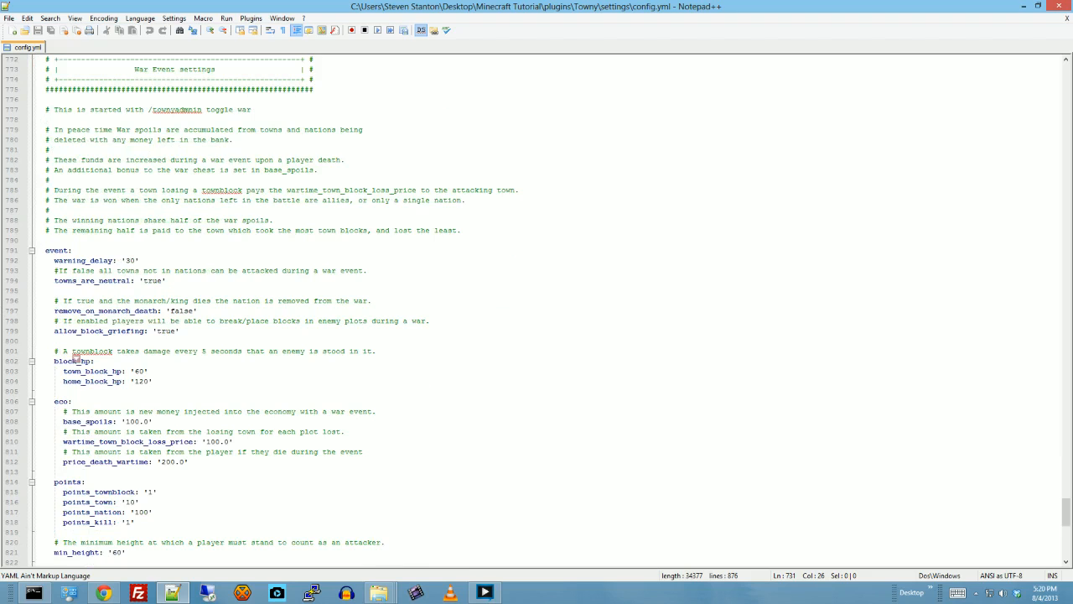
- Examine the Flag war settings and Warzone Block Permissions down to the end of the file, rechecking the War Event settings
{"action": "scroll", "coordinate": [77, 359], "scroll_direction": "down", "scroll_amount": 8}
{"action": "scroll", "coordinate": [537, 306], "scroll_direction": "down", "scroll_amount": 5}
{"action": "scroll", "coordinate": [536, 306], "scroll_direction": "down", "scroll_amount": 3}
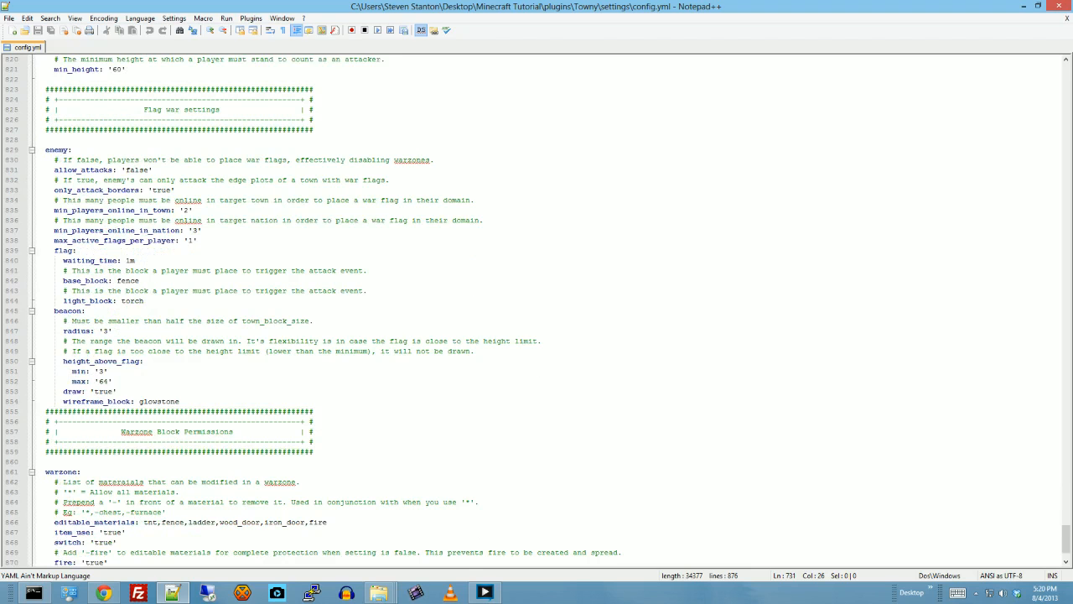
{"action": "scroll", "coordinate": [537, 306], "scroll_direction": "down", "scroll_amount": 3}
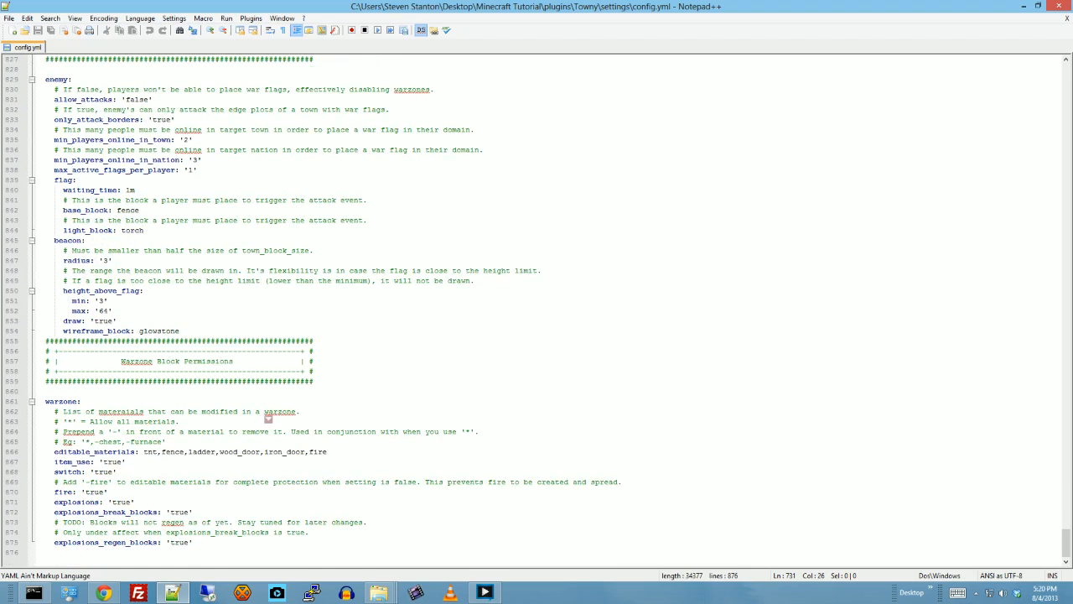
{"action": "scroll", "coordinate": [166, 530], "scroll_direction": "up", "scroll_amount": 10}
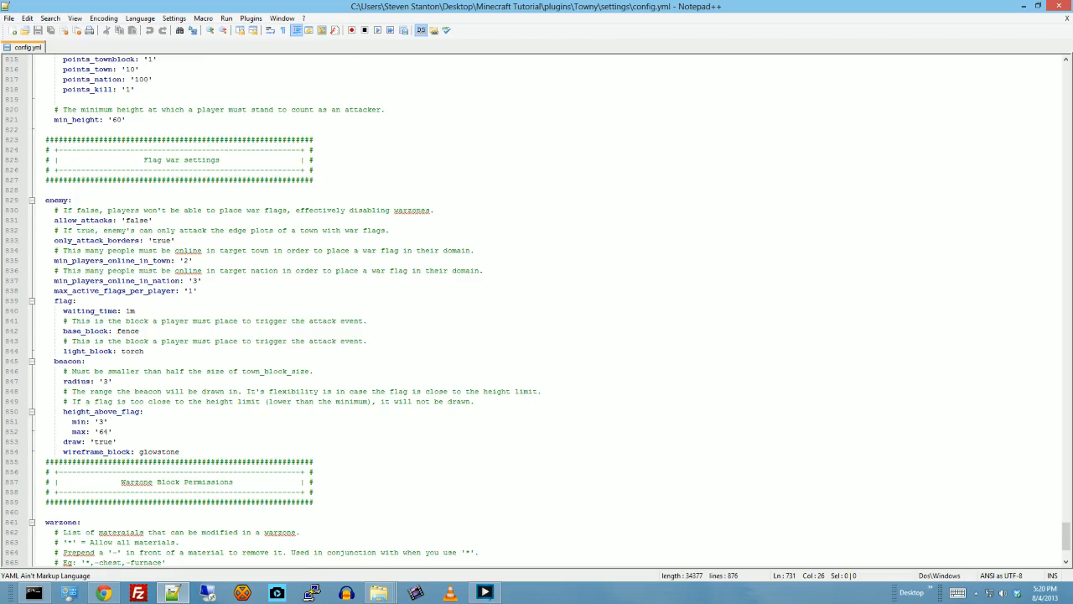
{"action": "scroll", "coordinate": [271, 312], "scroll_direction": "up", "scroll_amount": 8}
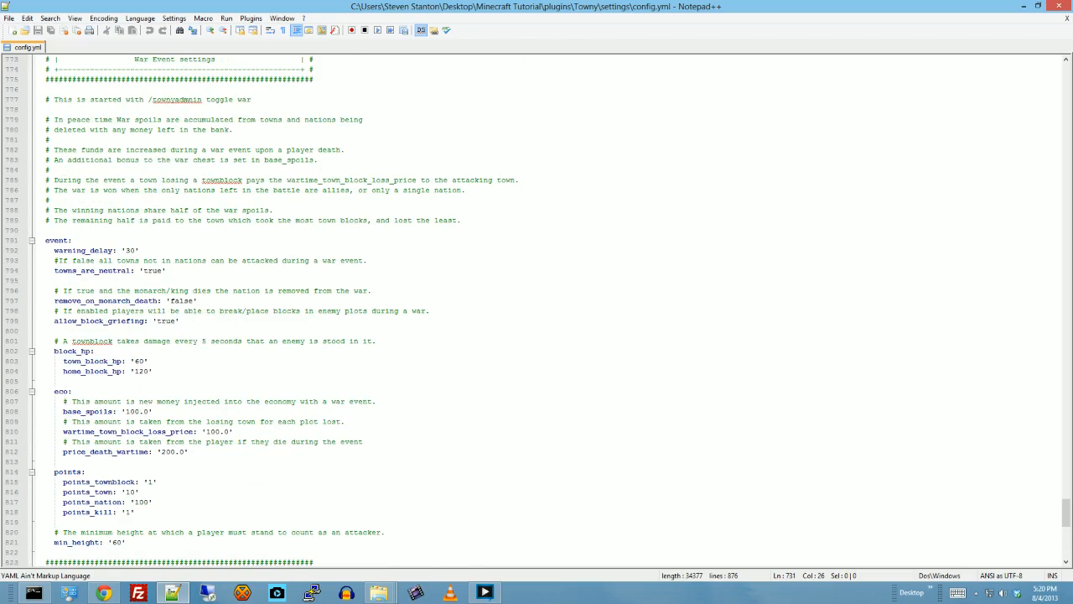
{"action": "scroll", "coordinate": [537, 312], "scroll_direction": "down", "scroll_amount": 18}
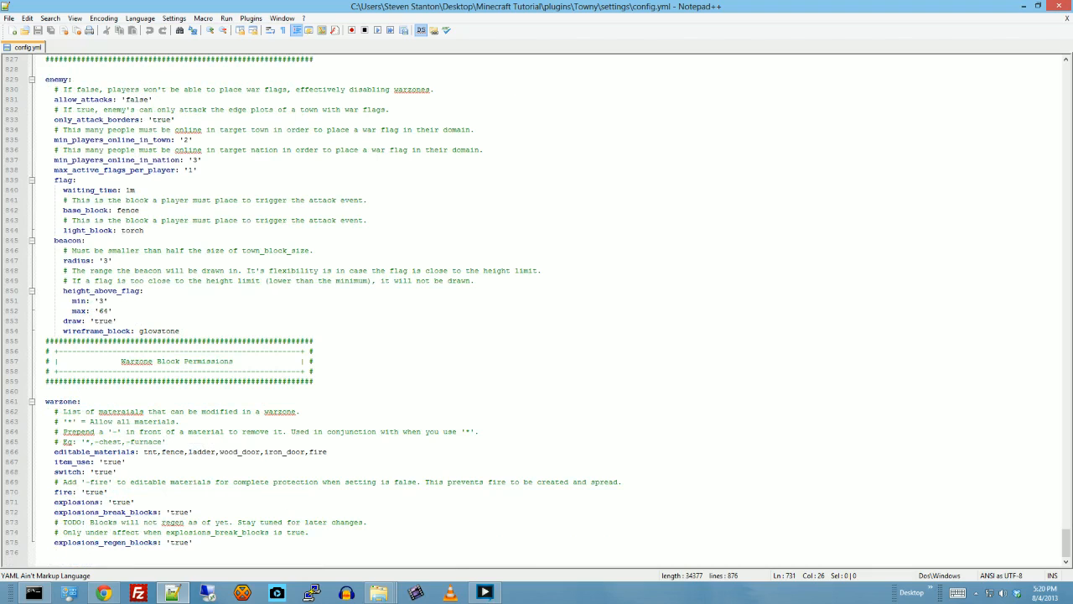
{"action": "scroll", "coordinate": [283, 312], "scroll_direction": "up", "scroll_amount": 15}
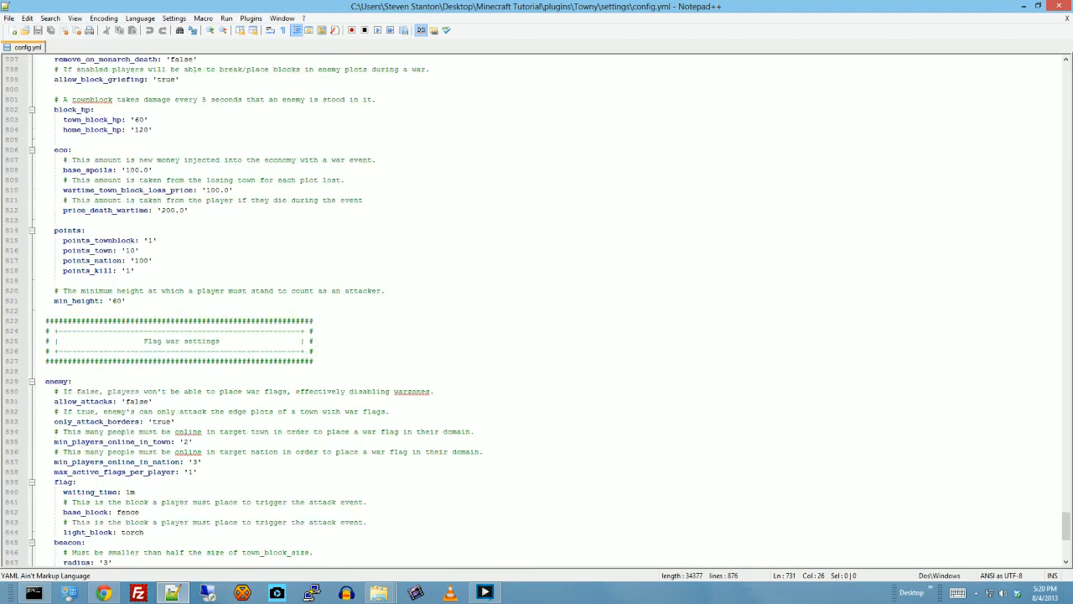
{"action": "scroll", "coordinate": [156, 258], "scroll_direction": "up", "scroll_amount": 8}
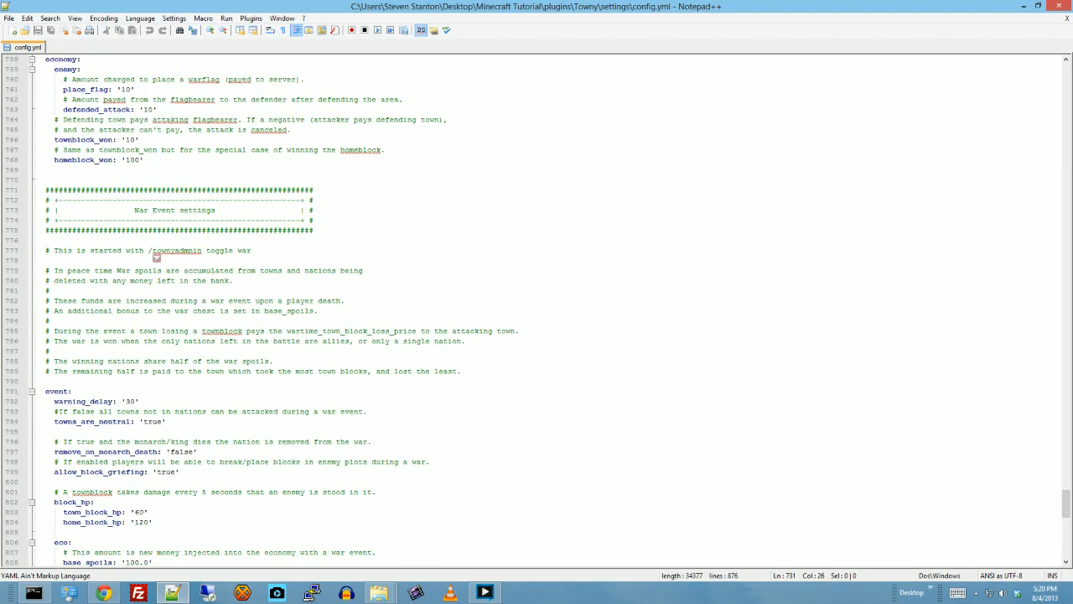
{"action": "scroll", "coordinate": [205, 337], "scroll_direction": "down", "scroll_amount": 20}
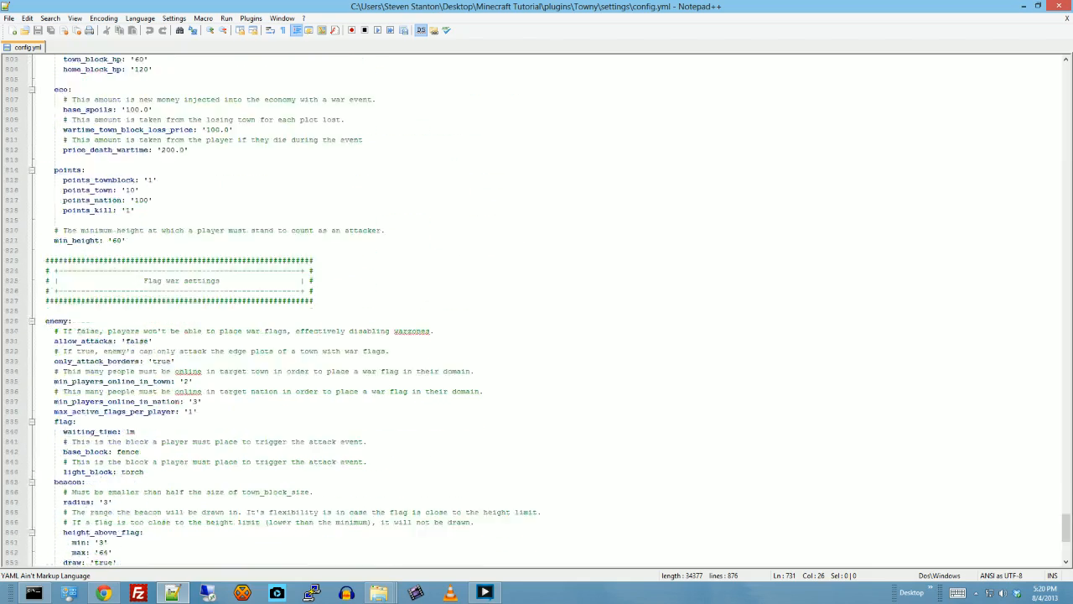
{"action": "scroll", "coordinate": [536, 310], "scroll_direction": "down", "scroll_amount": 3}
{"action": "scroll", "coordinate": [537, 310], "scroll_direction": "up", "scroll_amount": 13}
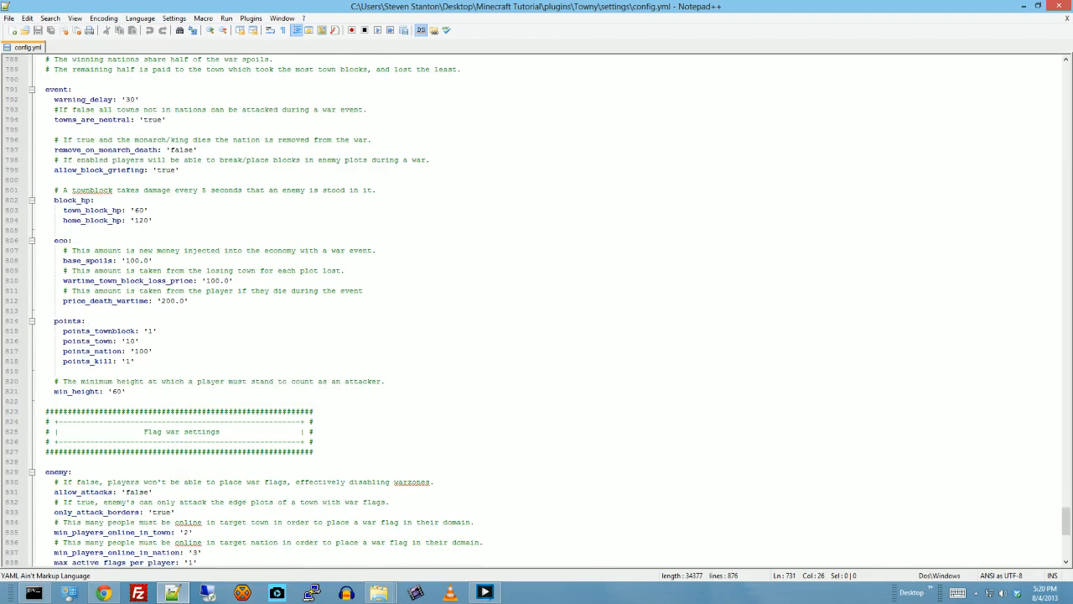
- Close config.yml in Notepad++ and the Towny settings folder, and switch to the Towny Advanced 0.84.0.0 release page in Chrome
{"action": "left_click", "coordinate": [1063, 7]}
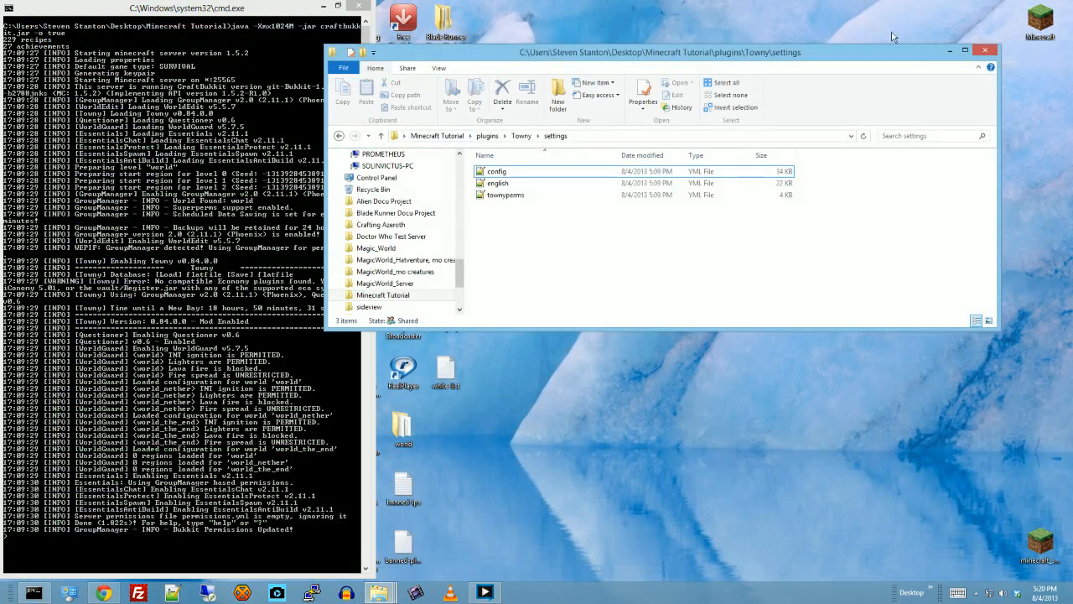
{"action": "left_click", "coordinate": [986, 52]}
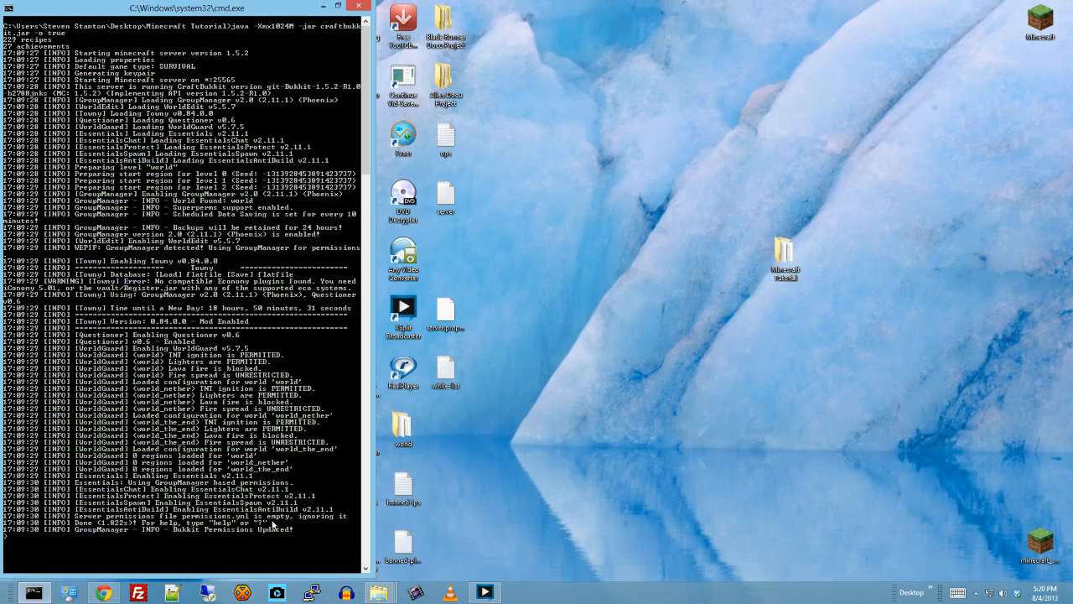
{"action": "left_click", "coordinate": [103, 593]}
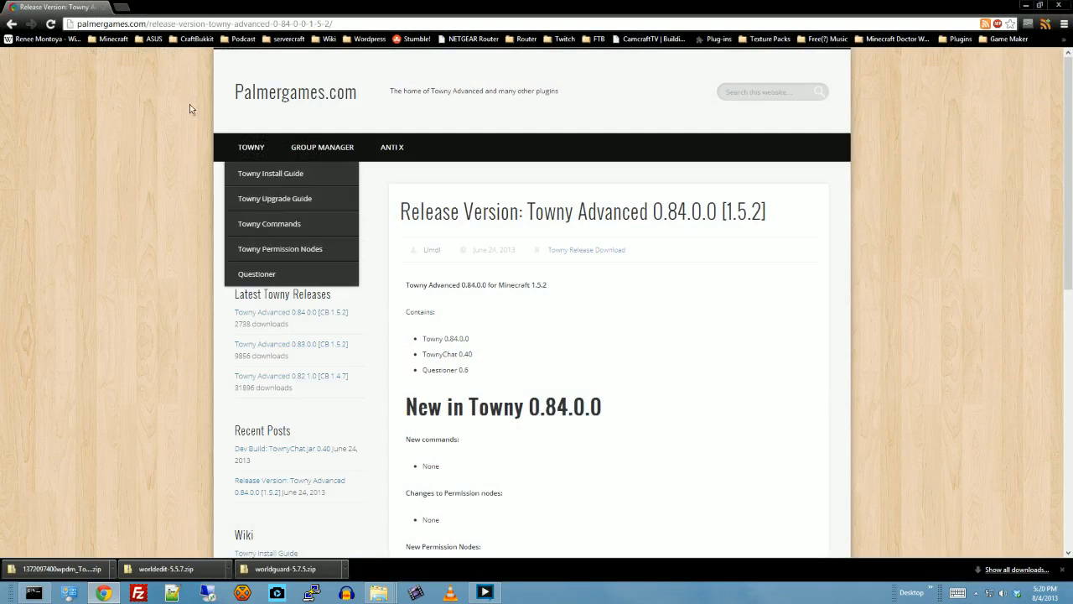
- Search the web for "bukkit logblock" and open the LogBlock plugin page on dev.bukkit.org
{"action": "left_click", "coordinate": [333, 23]}
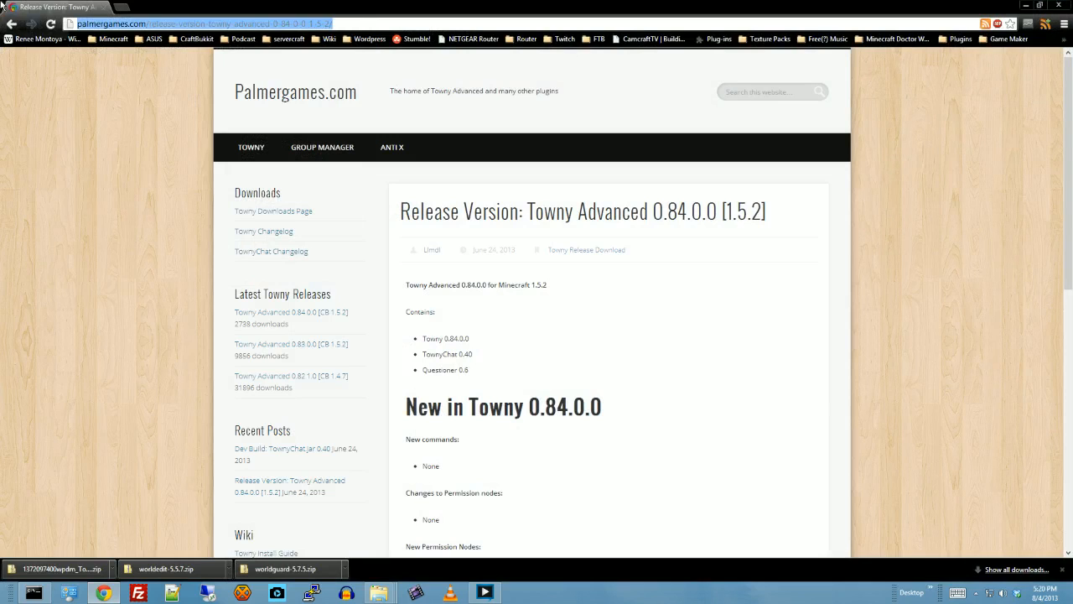
{"action": "type", "text": "bukkit server"}
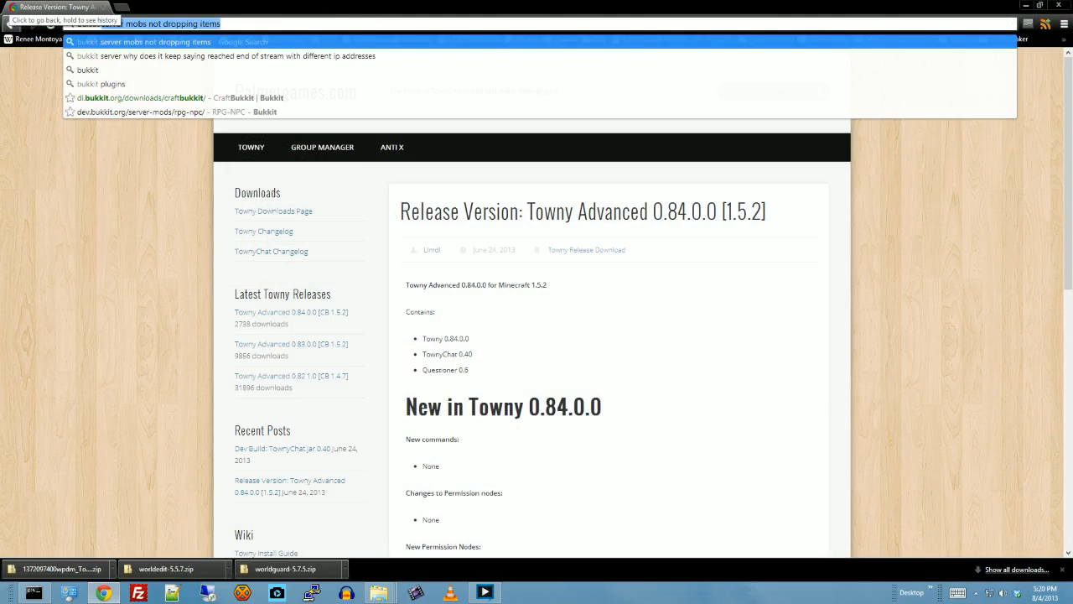
{"action": "key", "text": "BackSpace"}
{"action": "key", "text": "BackSpace"}
{"action": "key", "text": "BackSpace"}
{"action": "key", "text": "BackSpace"}
{"action": "key", "text": "BackSpace"}
{"action": "key", "text": "BackSpace"}
{"action": "key", "text": "BackSpace"}
{"action": "key", "text": "BackSpace"}
{"action": "type", "text": "logblock"}
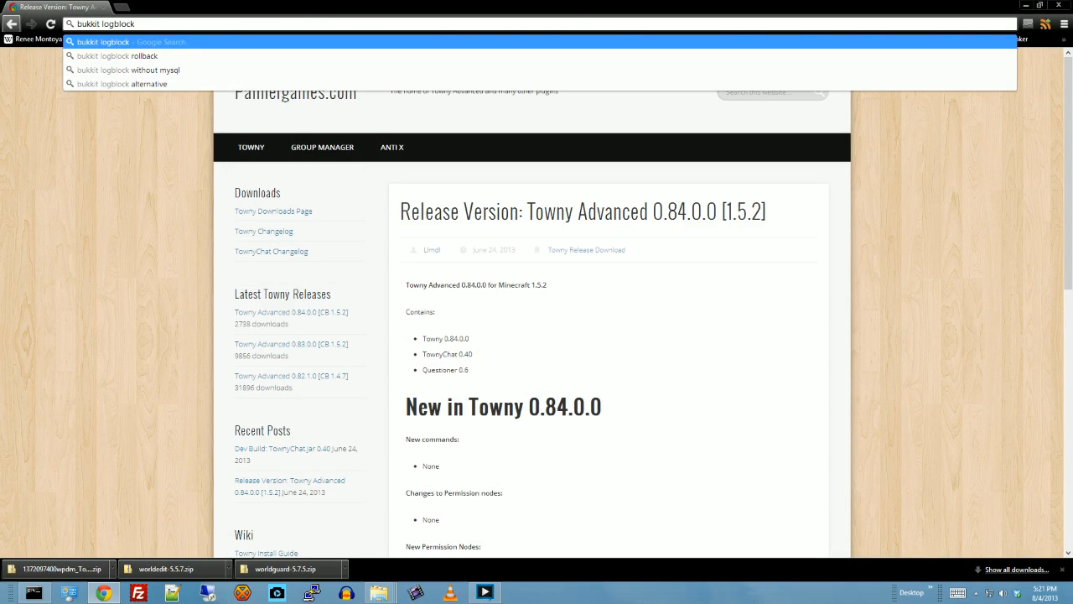
{"action": "key", "text": "Return"}
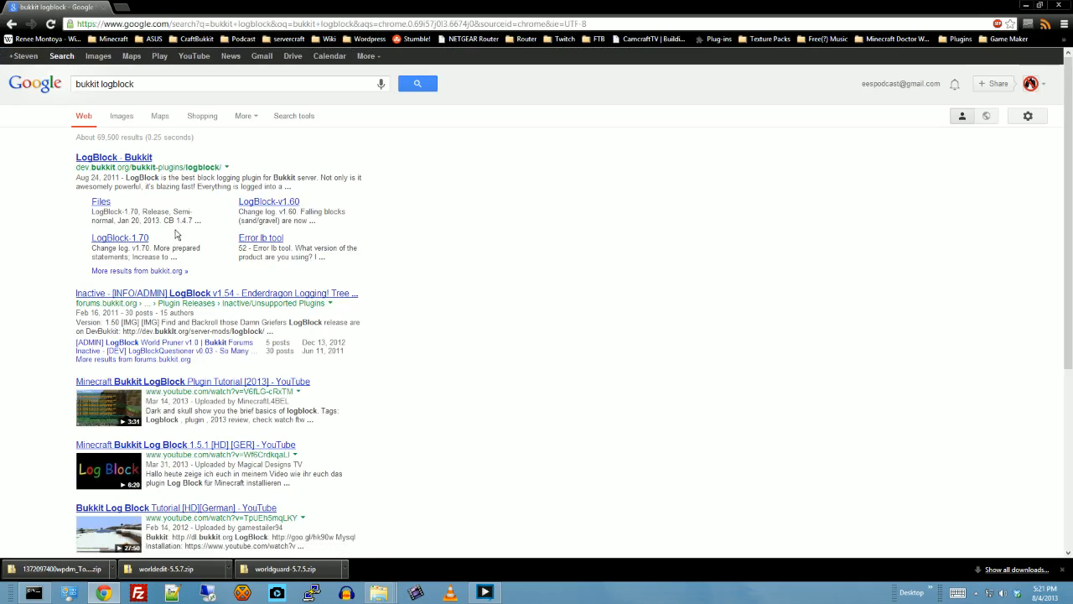
{"action": "left_click", "coordinate": [106, 160]}
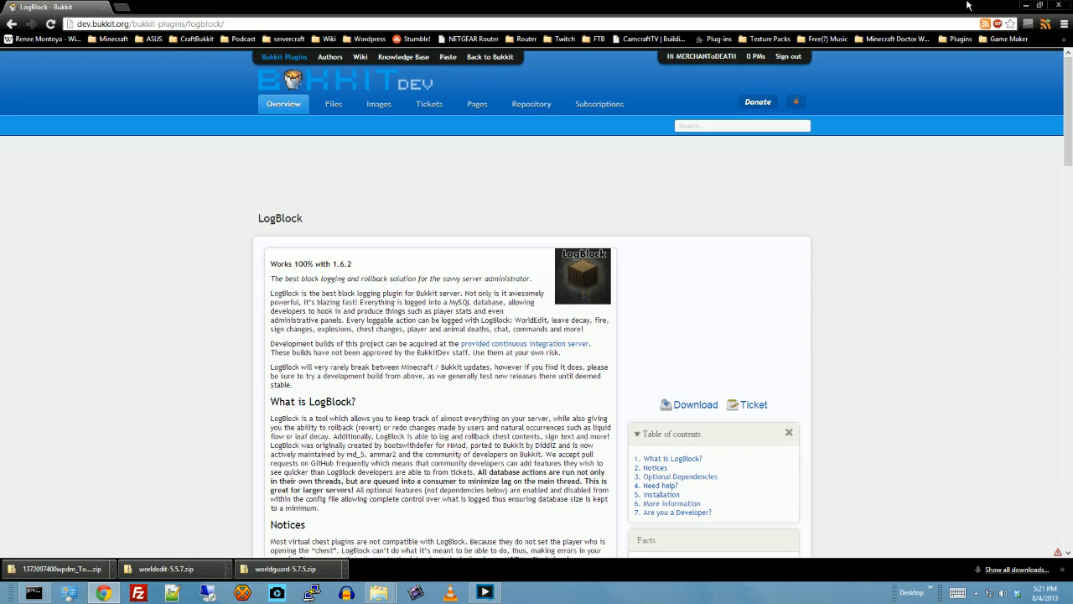
- Examine the LogBlock overview, including its description, notices, optional dependencies, installation links and recent files
{"action": "scroll", "coordinate": [936, 300], "scroll_direction": "down", "scroll_amount": 1}
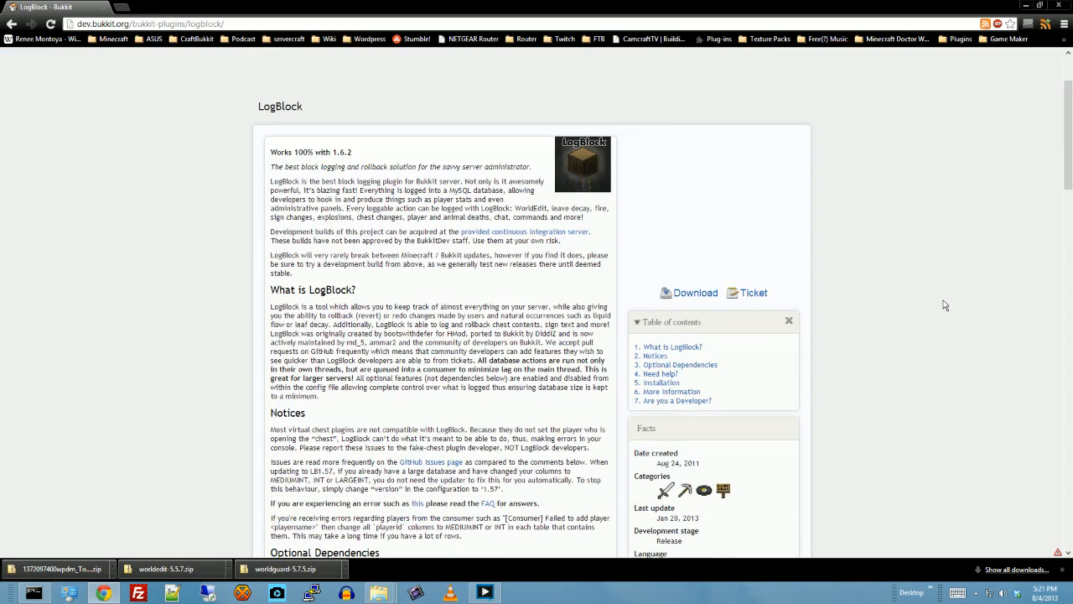
{"action": "scroll", "coordinate": [945, 302], "scroll_direction": "up", "scroll_amount": 1}
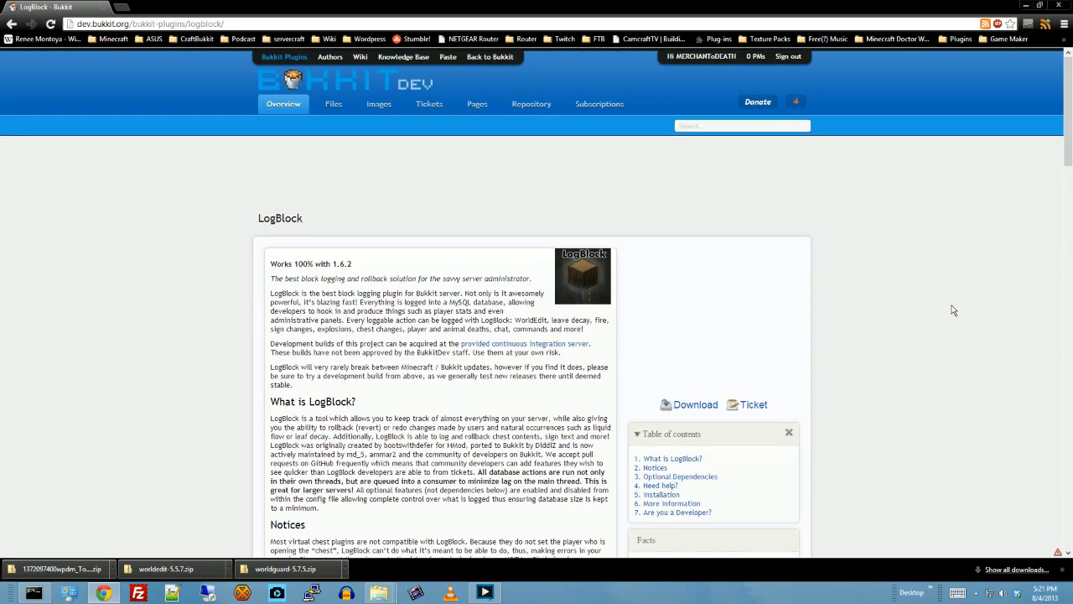
{"action": "scroll", "coordinate": [953, 310], "scroll_direction": "down", "scroll_amount": 1}
{"action": "scroll", "coordinate": [953, 310], "scroll_direction": "down", "scroll_amount": 2}
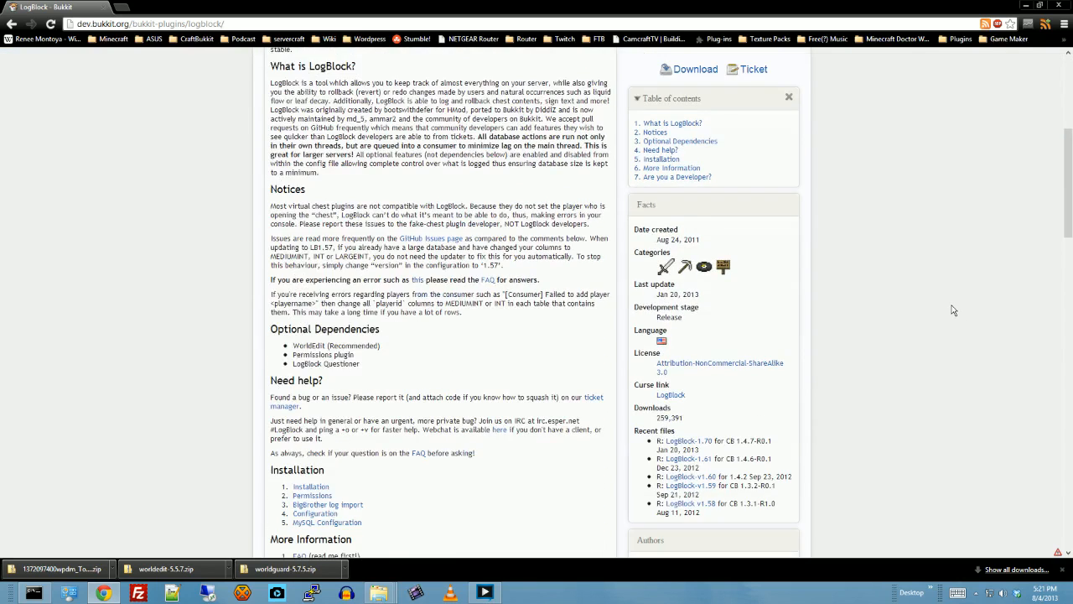
{"action": "scroll", "coordinate": [953, 311], "scroll_direction": "down", "scroll_amount": 3}
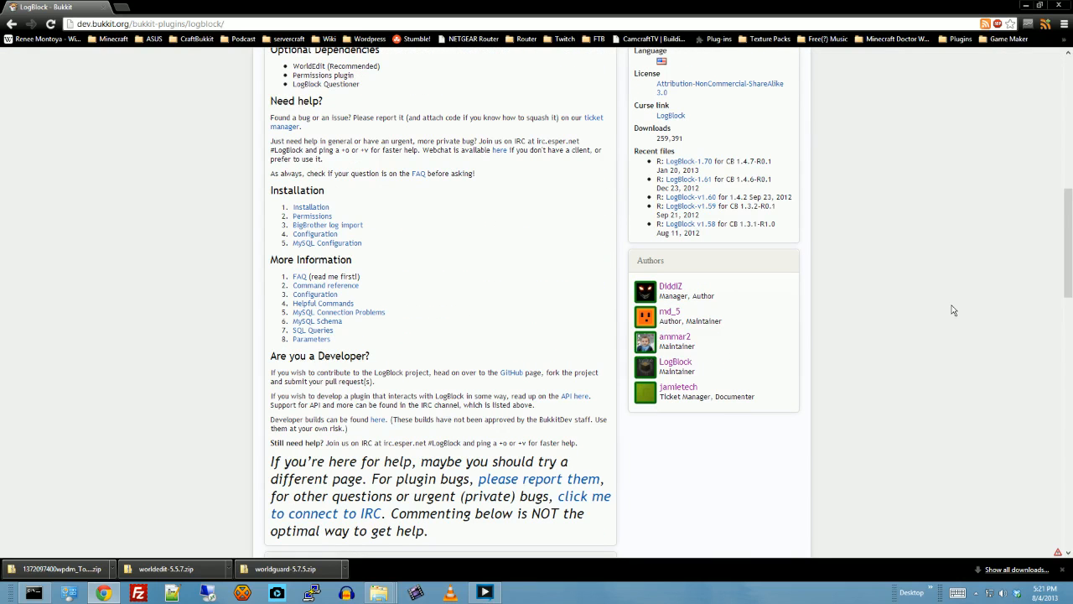
{"action": "scroll", "coordinate": [953, 310], "scroll_direction": "up", "scroll_amount": 2}
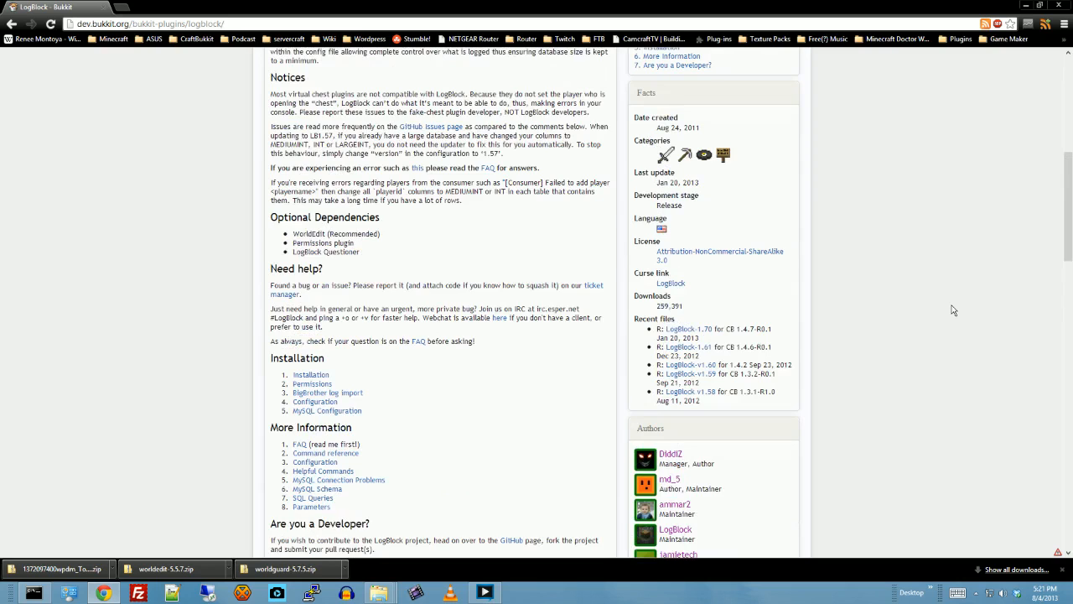
{"action": "scroll", "coordinate": [954, 310], "scroll_direction": "up", "scroll_amount": 2}
{"action": "scroll", "coordinate": [954, 310], "scroll_direction": "down", "scroll_amount": 1}
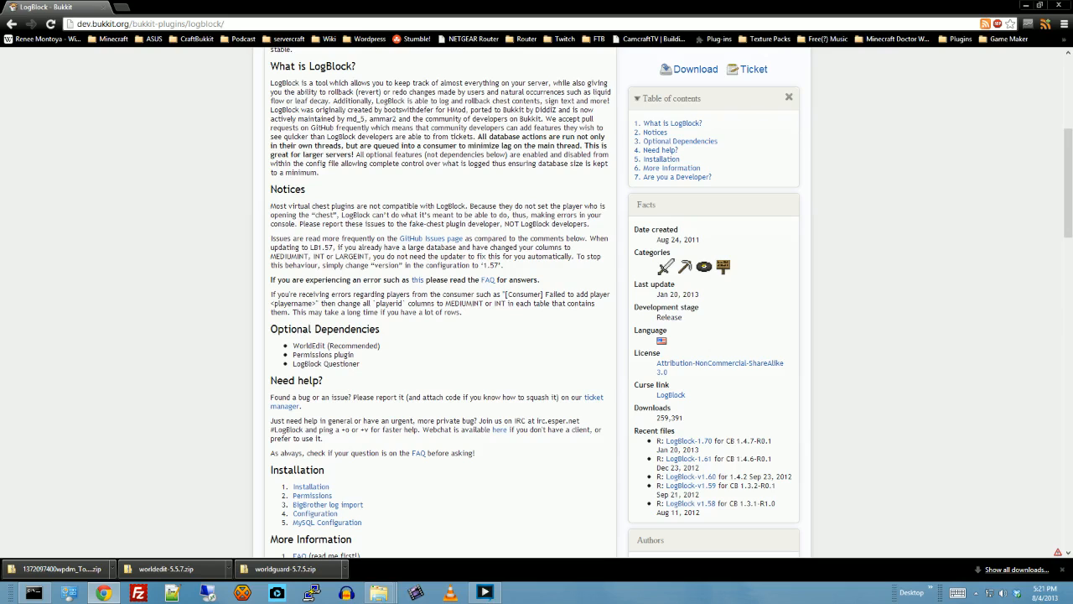
{"action": "scroll", "coordinate": [833, 421], "scroll_direction": "up", "scroll_amount": 4}
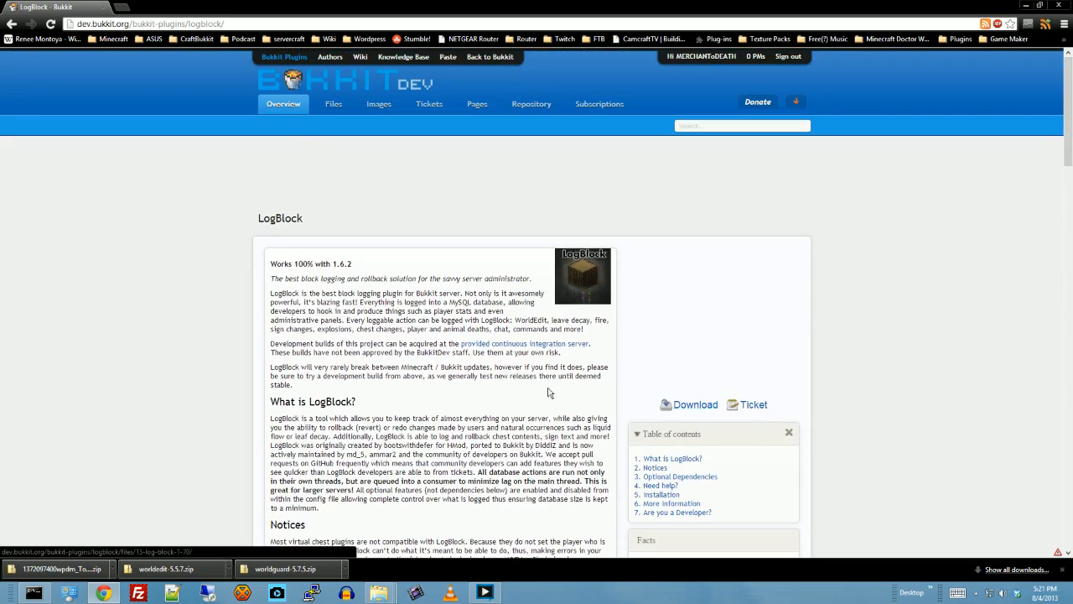
- Read through the LogBlock page down to the user comments and return to the recent files list
{"action": "scroll", "coordinate": [504, 374], "scroll_direction": "down", "scroll_amount": 5}
{"action": "scroll", "coordinate": [521, 385], "scroll_direction": "down", "scroll_amount": 1}
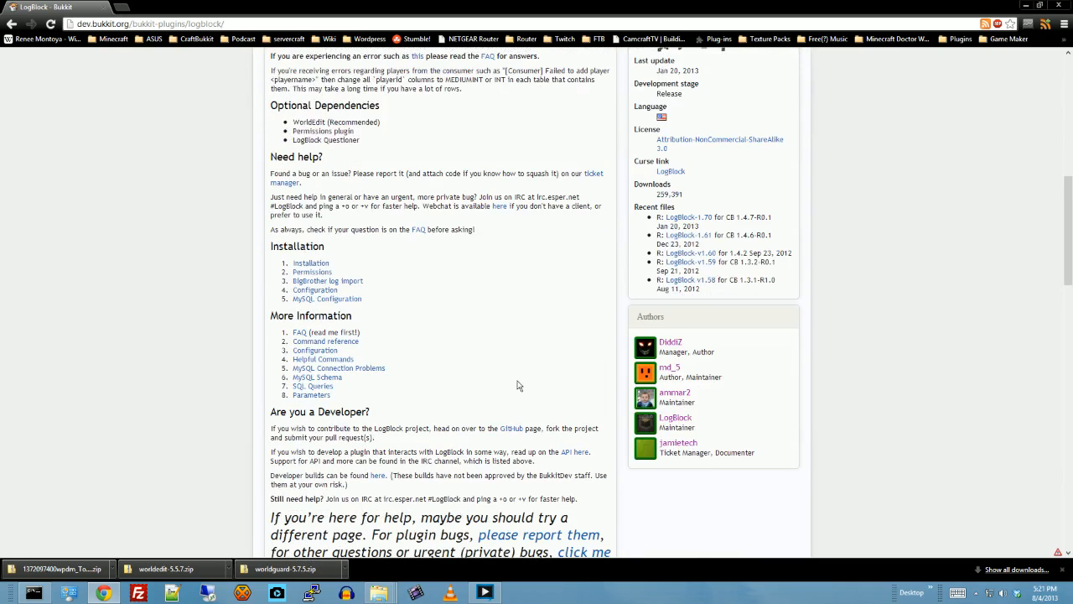
{"action": "scroll", "coordinate": [425, 409], "scroll_direction": "down", "scroll_amount": 2}
{"action": "scroll", "coordinate": [491, 419], "scroll_direction": "down", "scroll_amount": 2}
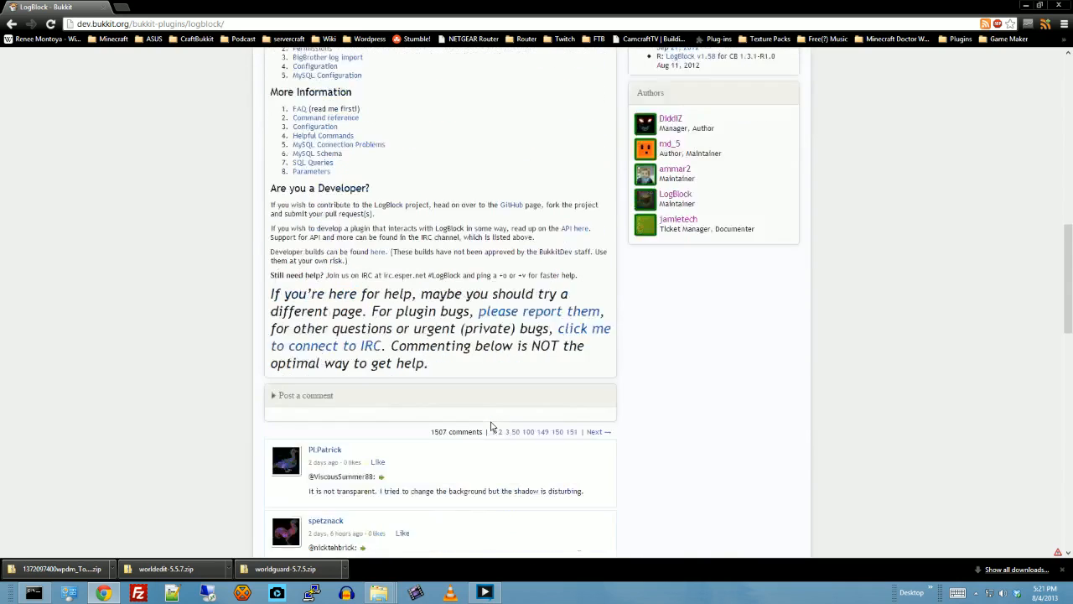
{"action": "scroll", "coordinate": [373, 405], "scroll_direction": "down", "scroll_amount": 1}
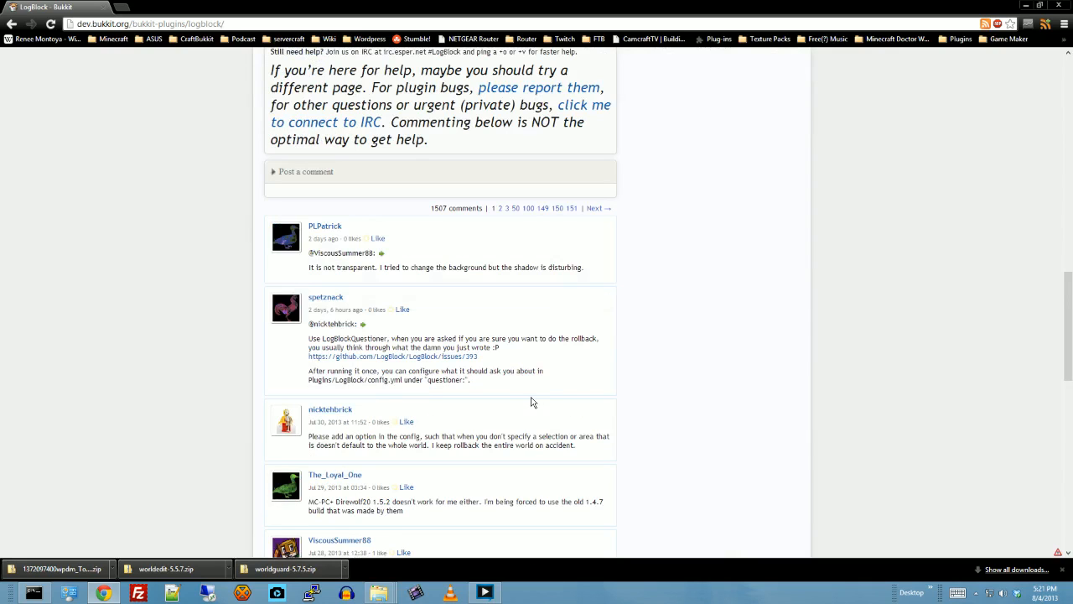
{"action": "scroll", "coordinate": [530, 407], "scroll_direction": "down", "scroll_amount": 2}
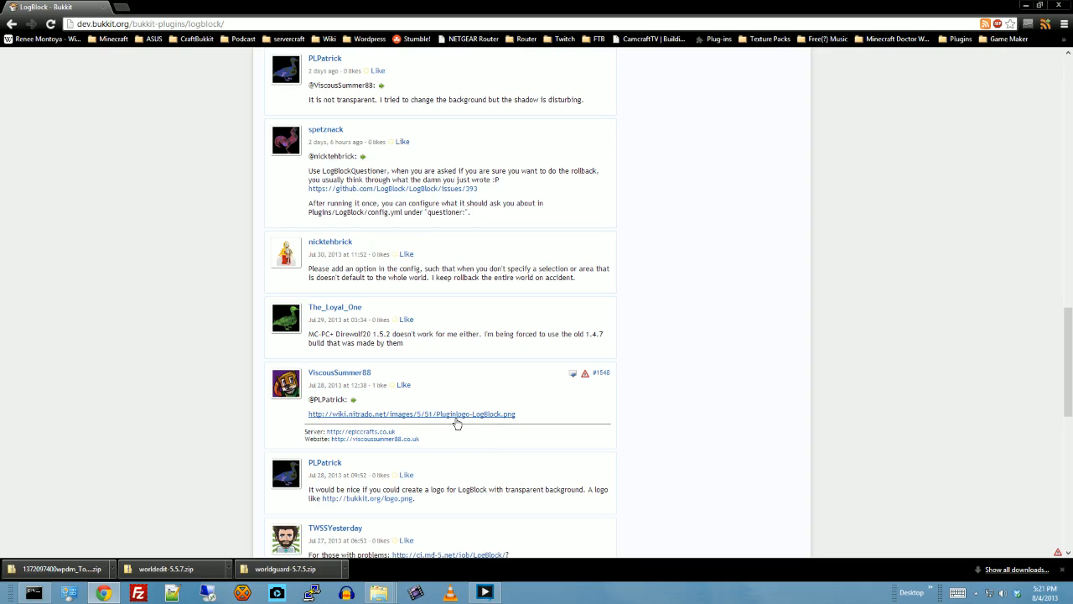
{"action": "scroll", "coordinate": [493, 382], "scroll_direction": "up", "scroll_amount": 3}
{"action": "scroll", "coordinate": [500, 374], "scroll_direction": "up", "scroll_amount": 6}
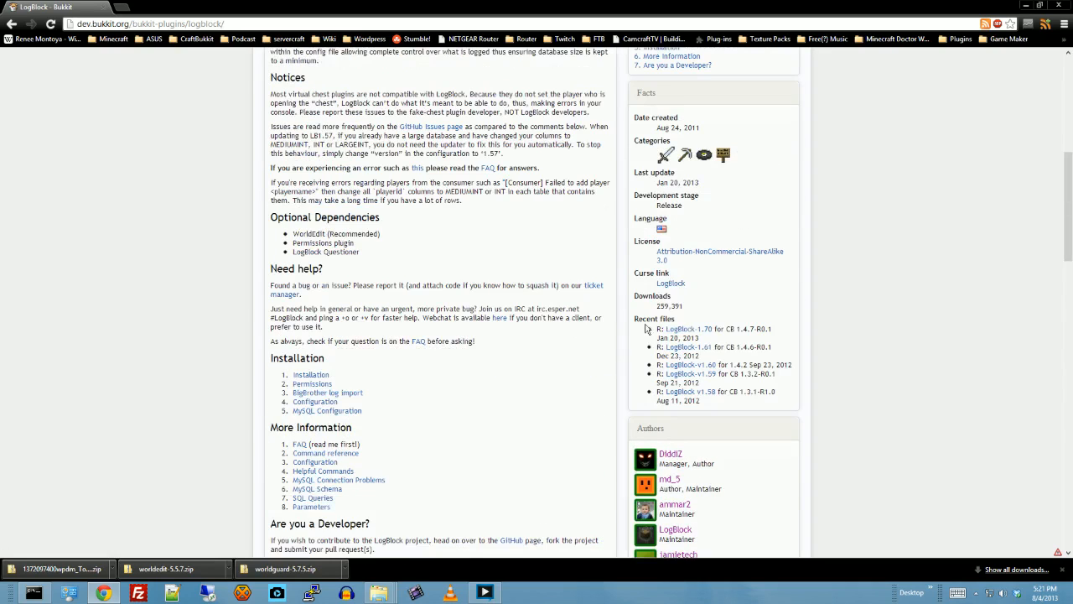
- Open the LogBlock-1.70 file page, download LogBlock.jar and keep the file
{"action": "scroll", "coordinate": [741, 274], "scroll_direction": "up", "scroll_amount": 2}
{"action": "left_click", "coordinate": [699, 127]}
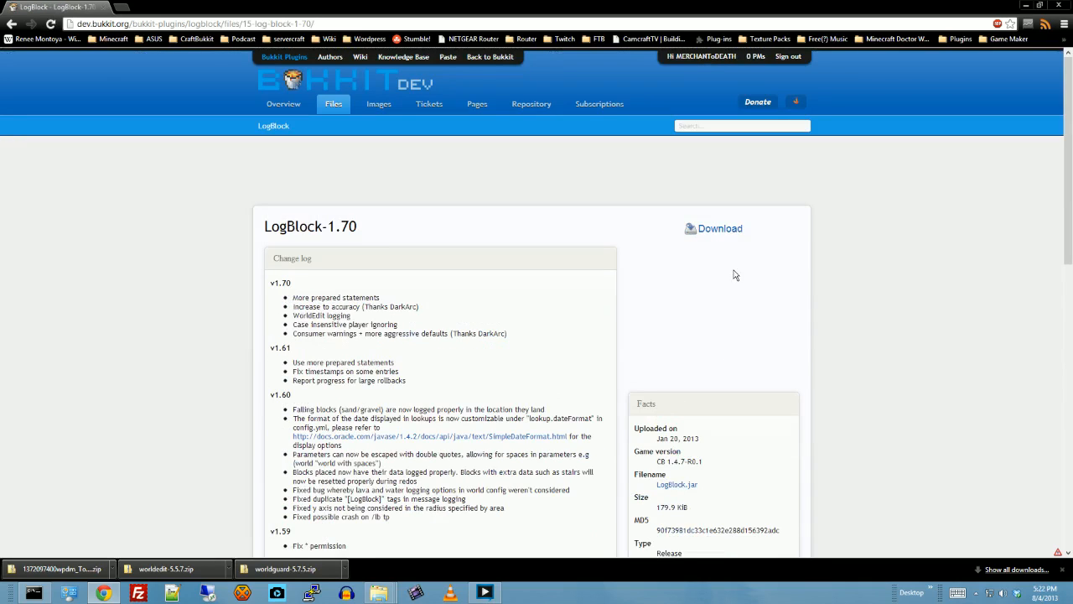
{"action": "left_click", "coordinate": [704, 228]}
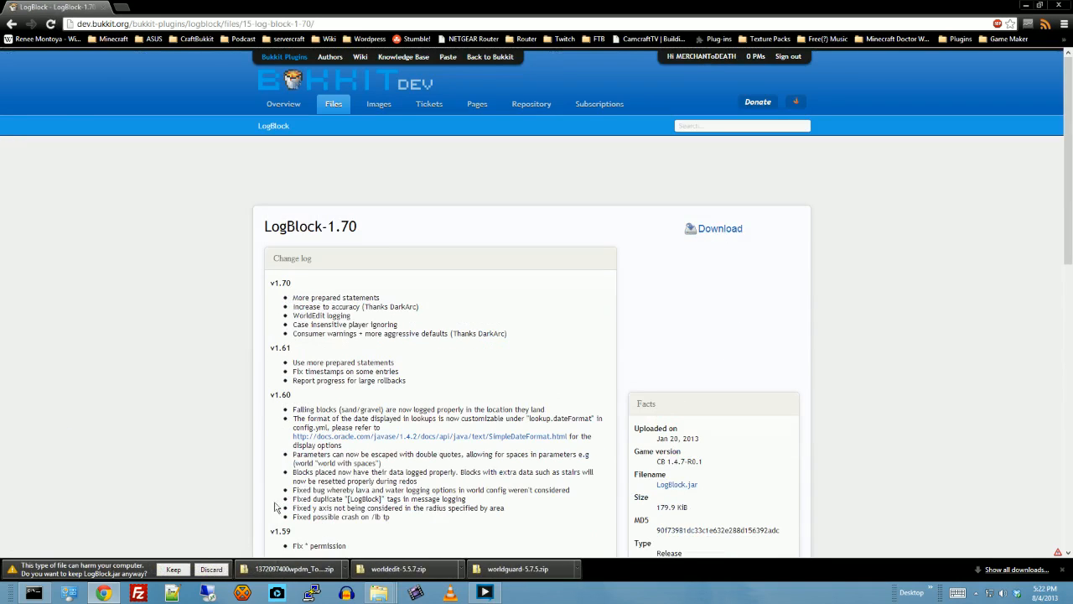
{"action": "left_click", "coordinate": [173, 570]}
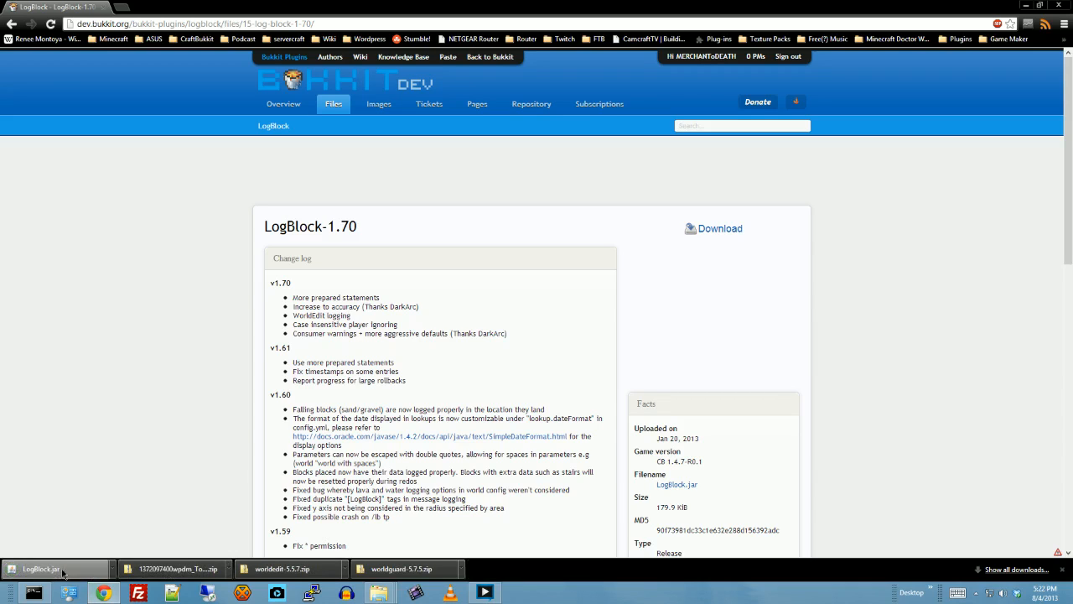
- Show LogBlock.jar in the Downloads folder, cut it and minimize the folder window
{"action": "right_click", "coordinate": [63, 573]}
{"action": "left_click", "coordinate": [92, 546]}
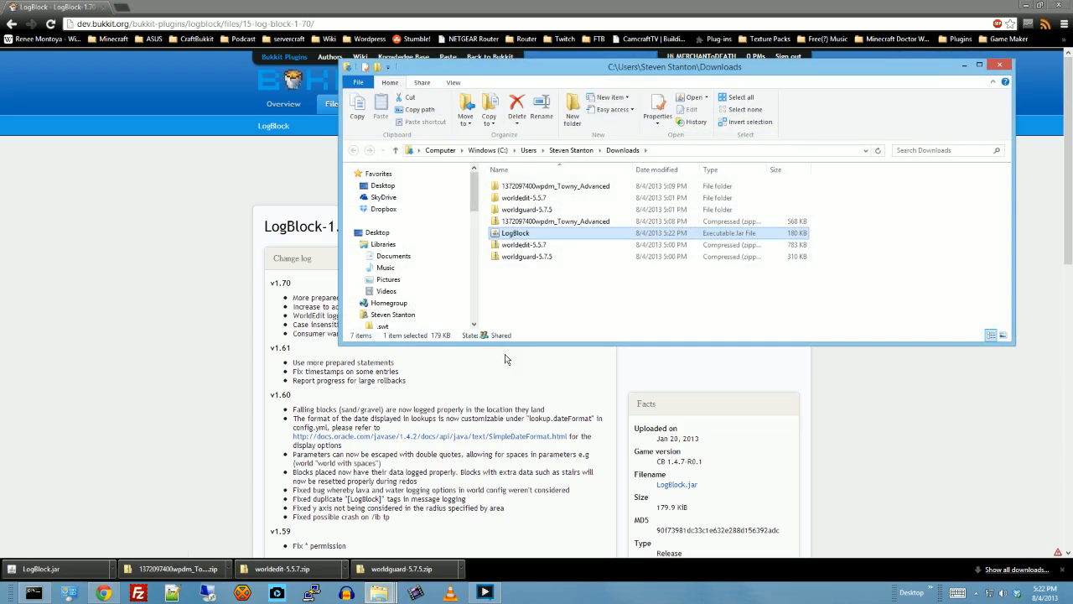
{"action": "right_click", "coordinate": [515, 235]}
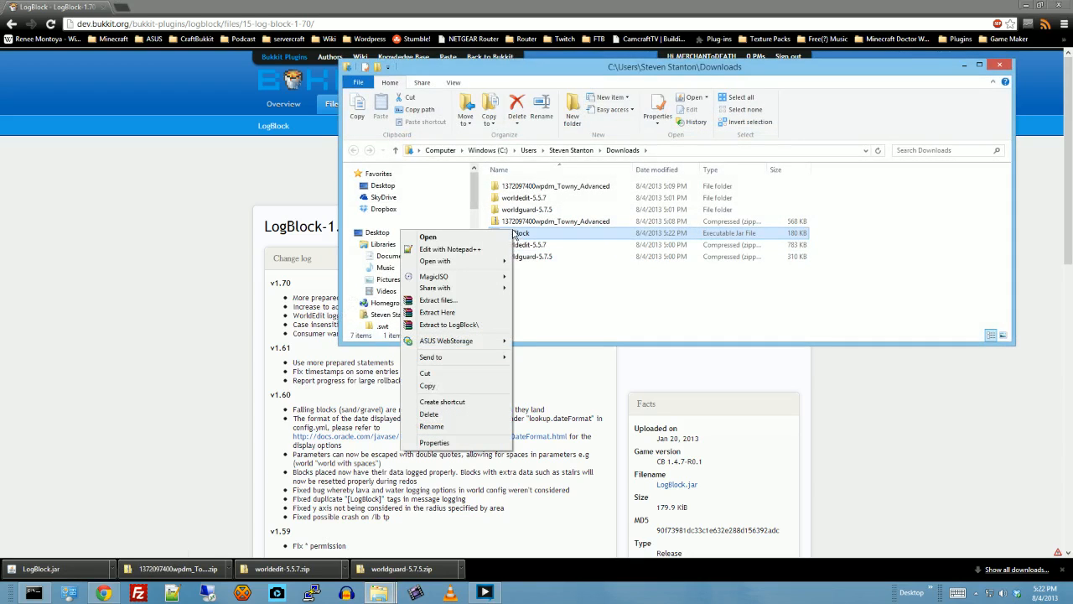
{"action": "mouse_move", "coordinate": [450, 263]}
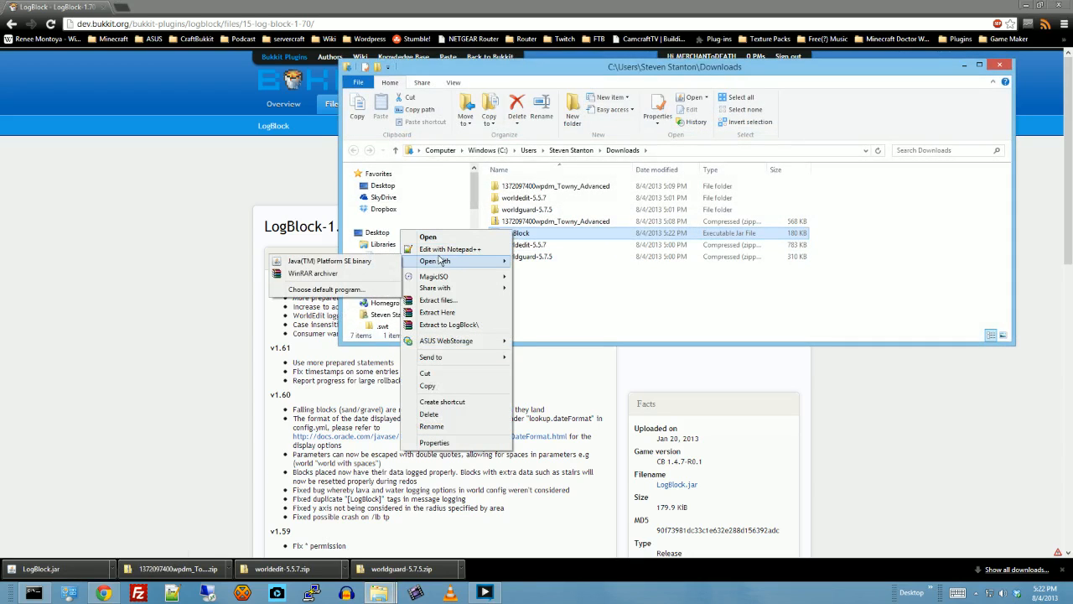
{"action": "left_click", "coordinate": [424, 374]}
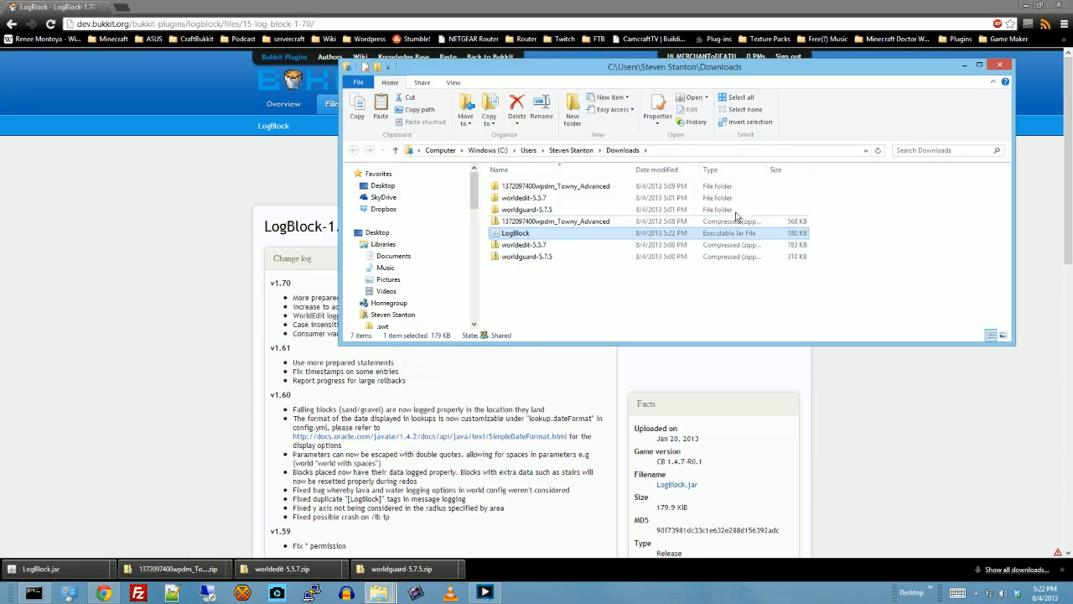
{"action": "left_click", "coordinate": [964, 64]}
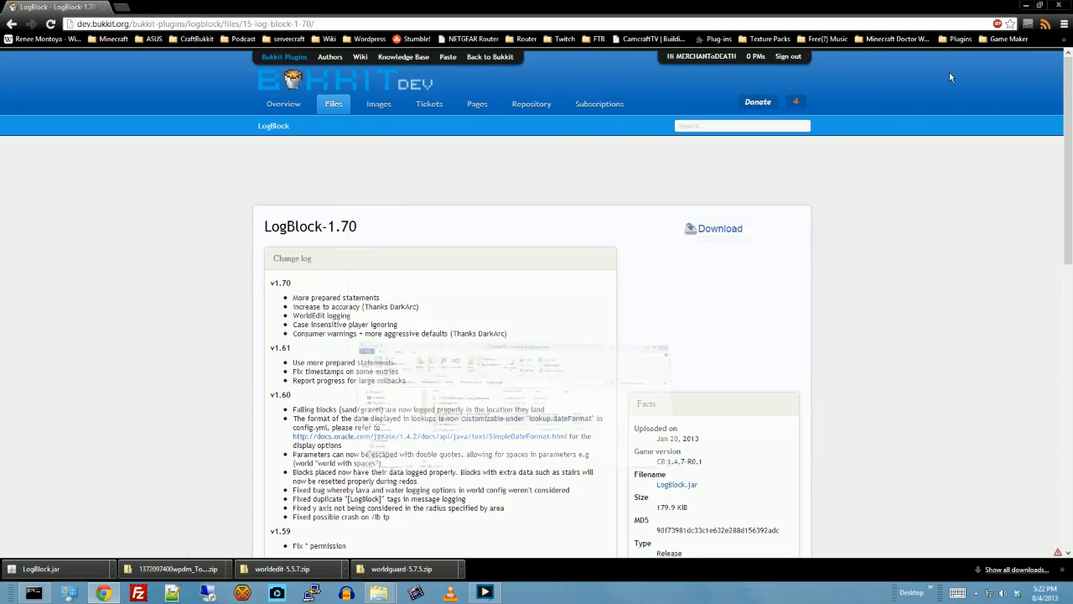
- Minimize the browser and paste LogBlock into the plugins folder inside Minecraft Tutorial on the desktop
{"action": "left_click", "coordinate": [1026, 10]}
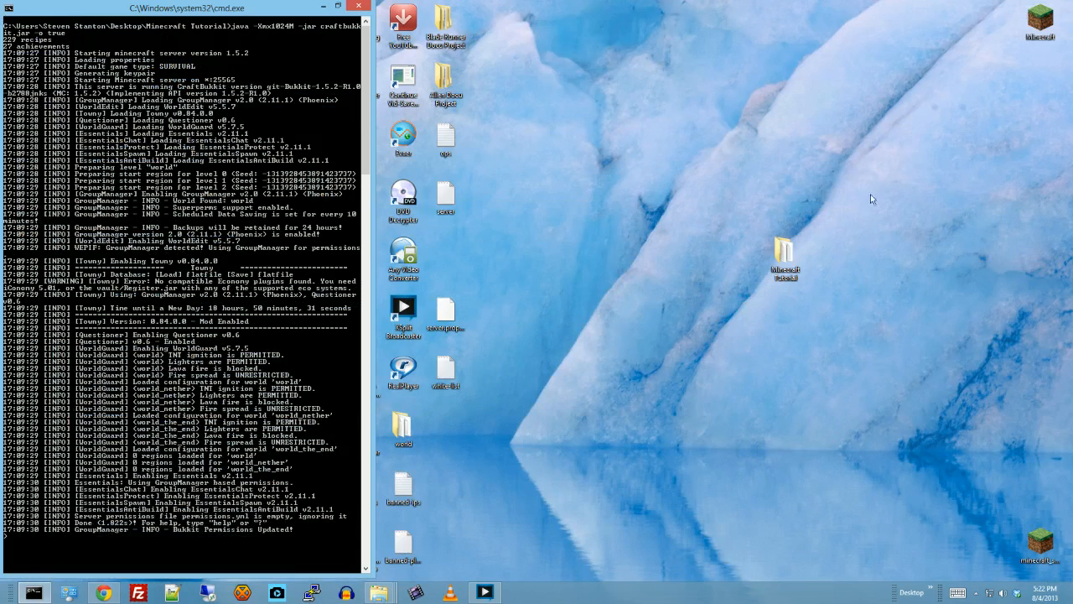
{"action": "left_click", "coordinate": [788, 253]}
{"action": "double_click", "coordinate": [788, 254]}
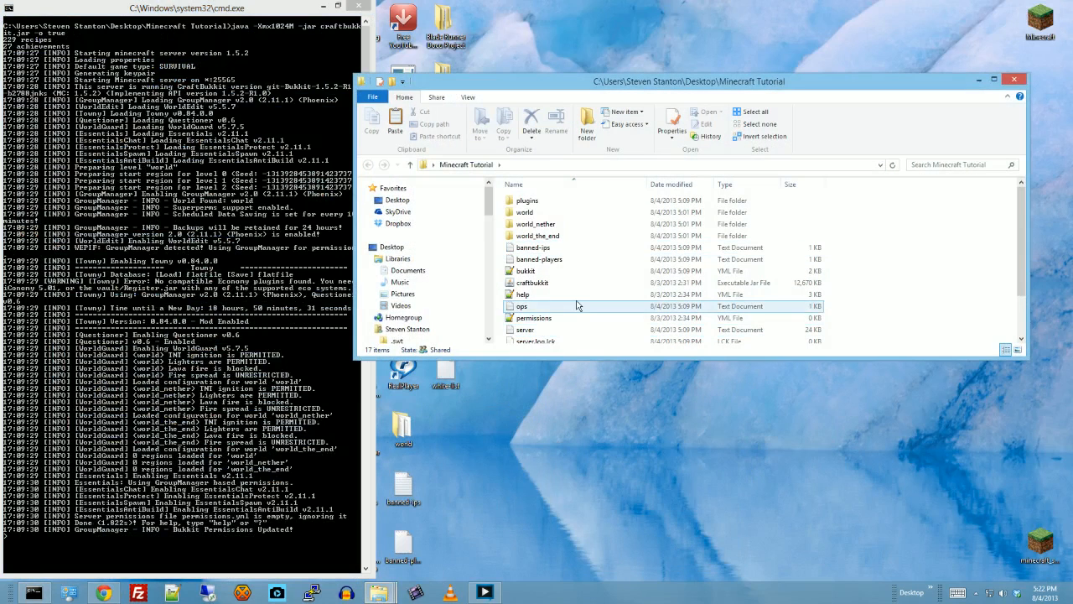
{"action": "double_click", "coordinate": [527, 202]}
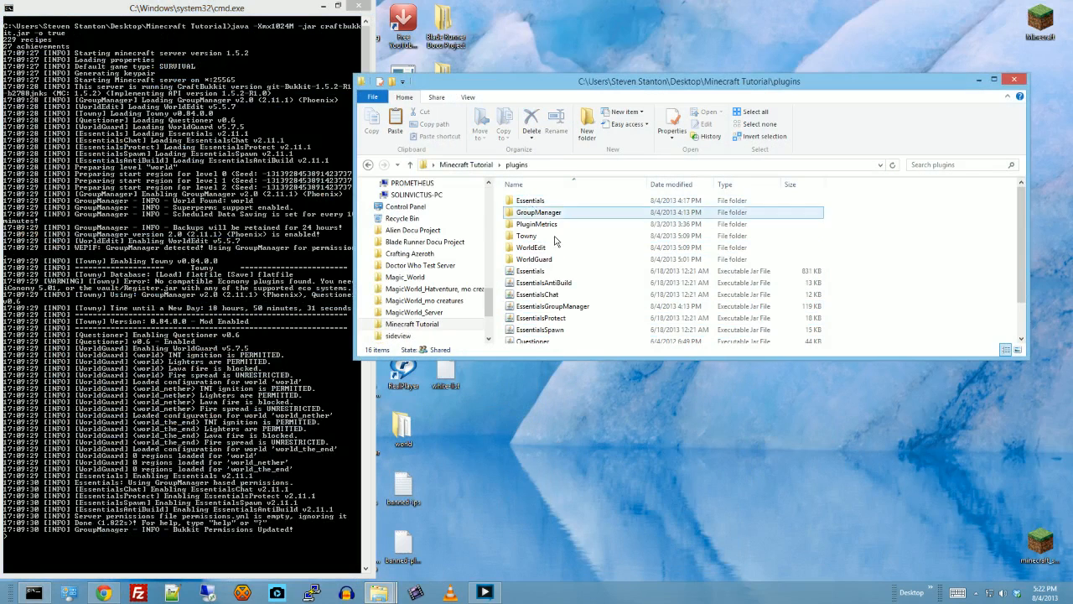
{"action": "right_click", "coordinate": [895, 288]}
{"action": "left_click", "coordinate": [805, 362]}
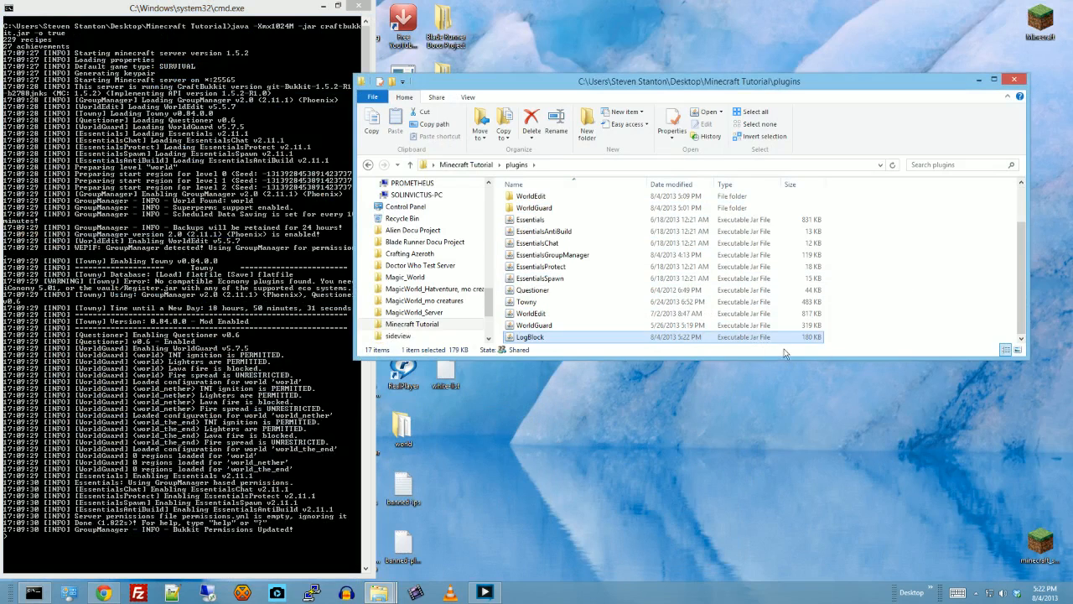
- Stop the Minecraft server with the stop command and close its console window
{"action": "left_click", "coordinate": [290, 107]}
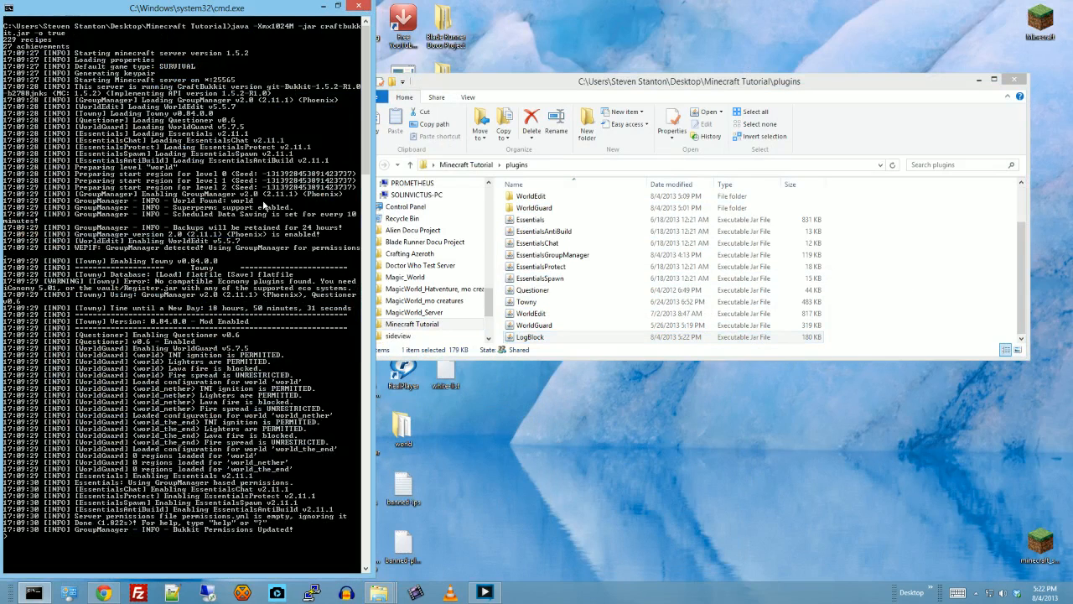
{"action": "type", "text": "stop"}
{"action": "key", "text": "Return"}
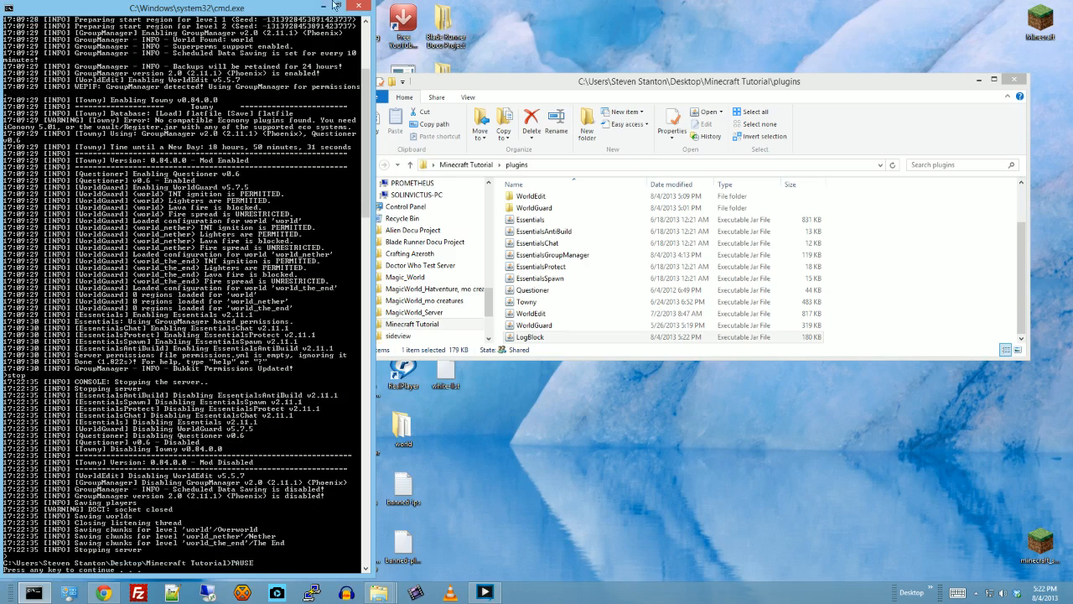
{"action": "left_click", "coordinate": [361, 7]}
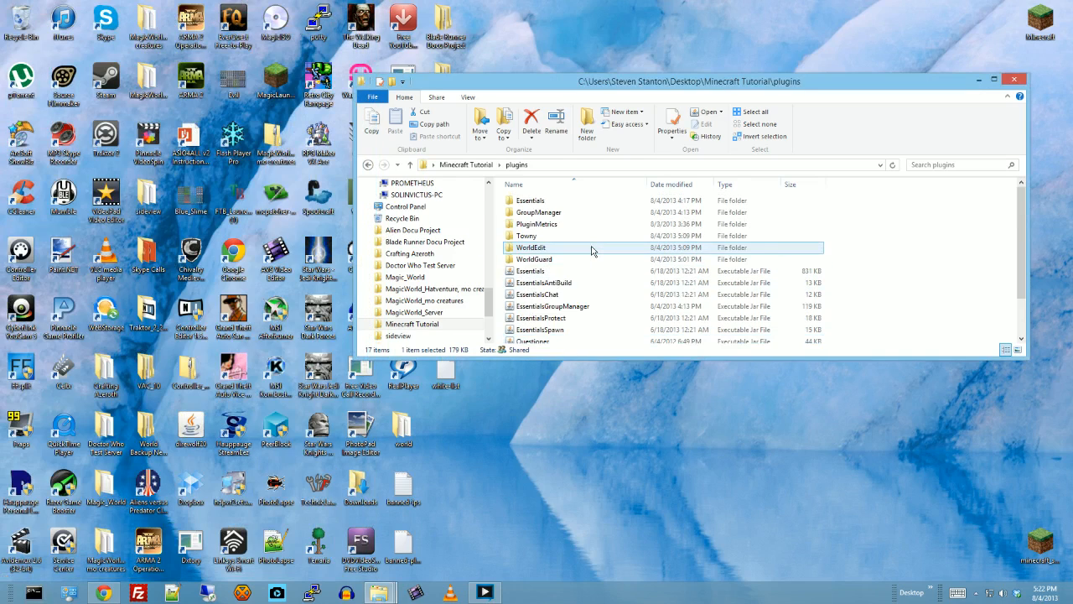
{"action": "scroll", "coordinate": [591, 250], "scroll_direction": "down", "scroll_amount": 2}
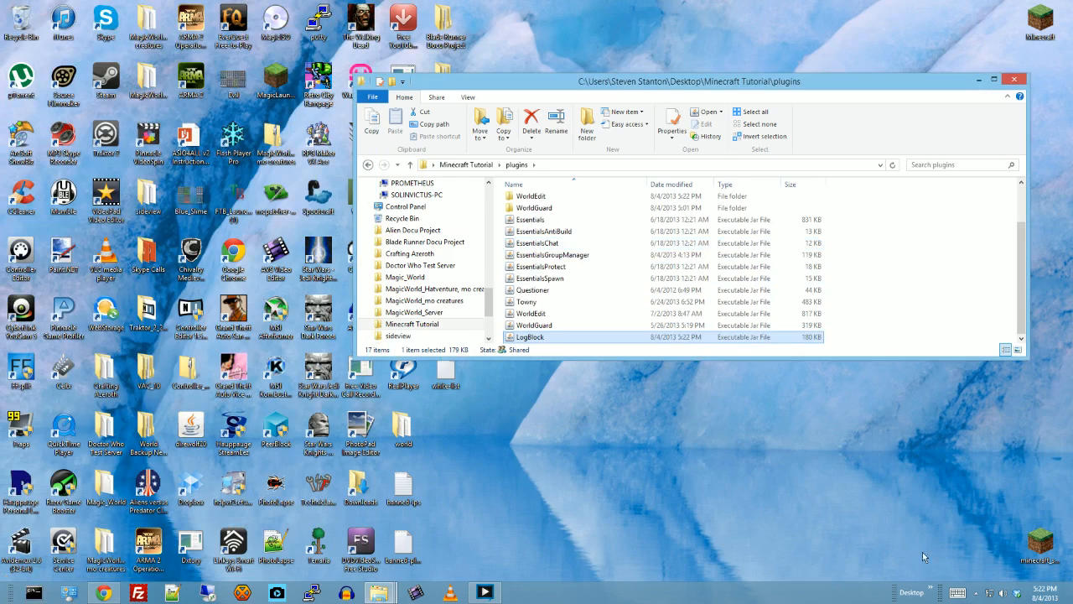
{"action": "left_click", "coordinate": [976, 593]}
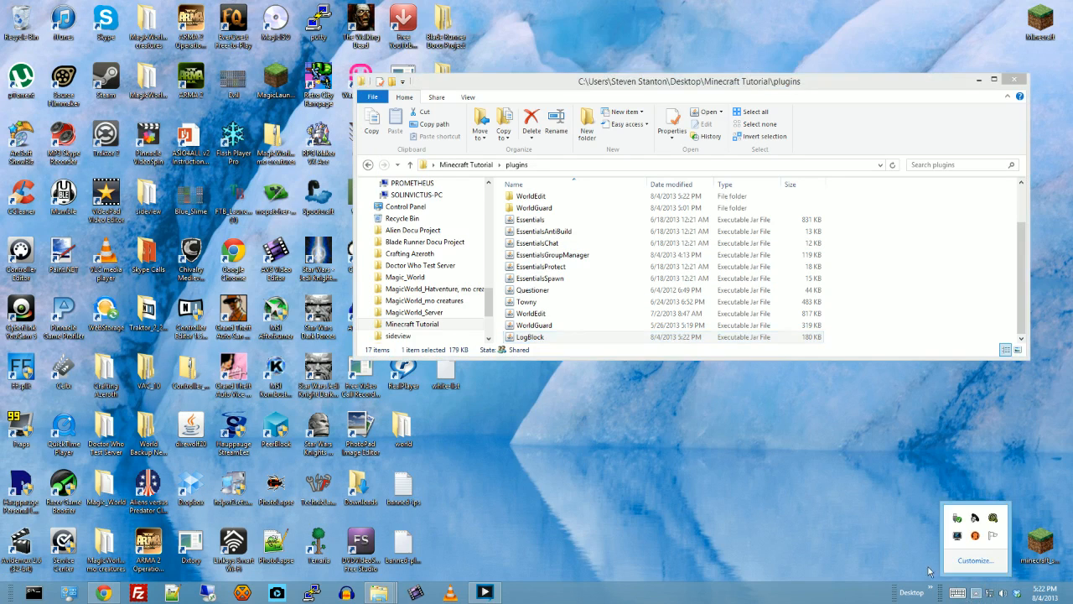
{"action": "left_click", "coordinate": [640, 515]}
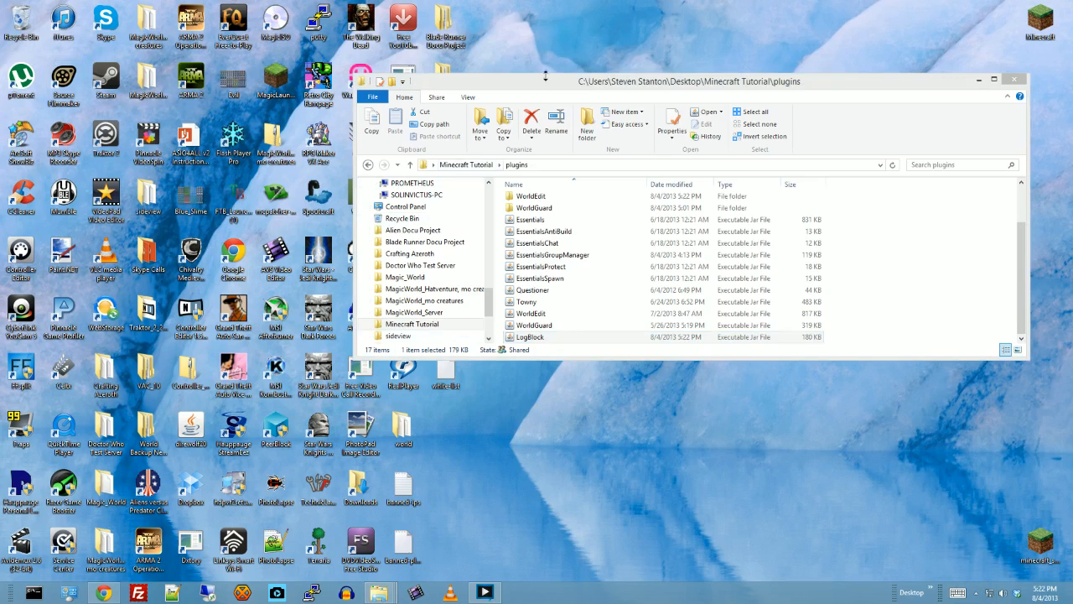
- Start WampServer, open its phpMyAdmin page, close that page again and minimize the browser
{"action": "left_click_drag", "start_coordinate": [546, 81], "coordinate": [707, 115]}
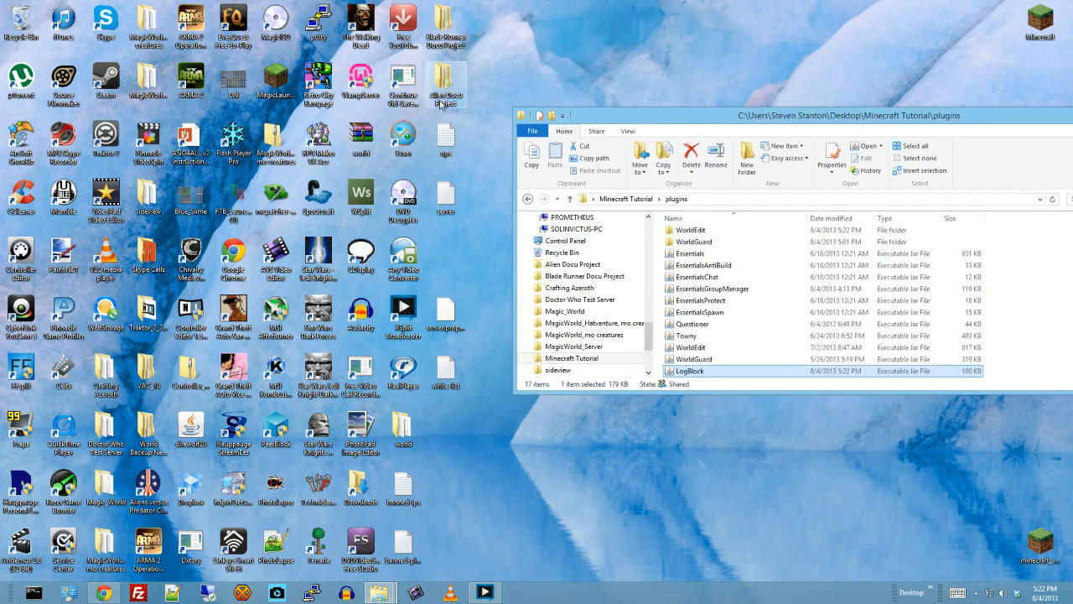
{"action": "double_click", "coordinate": [355, 85]}
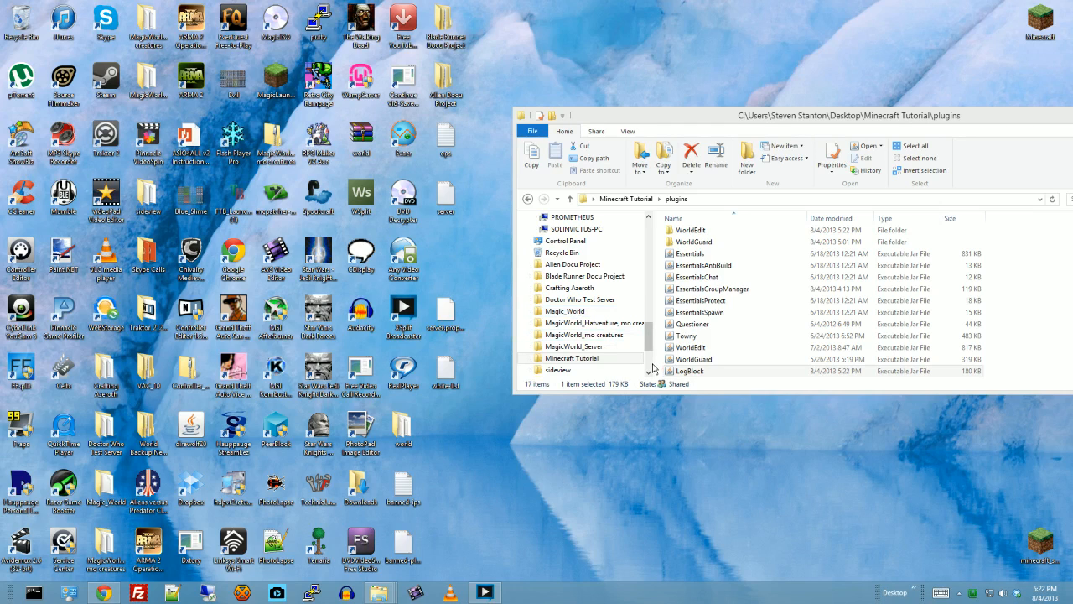
{"action": "left_click", "coordinate": [972, 592]}
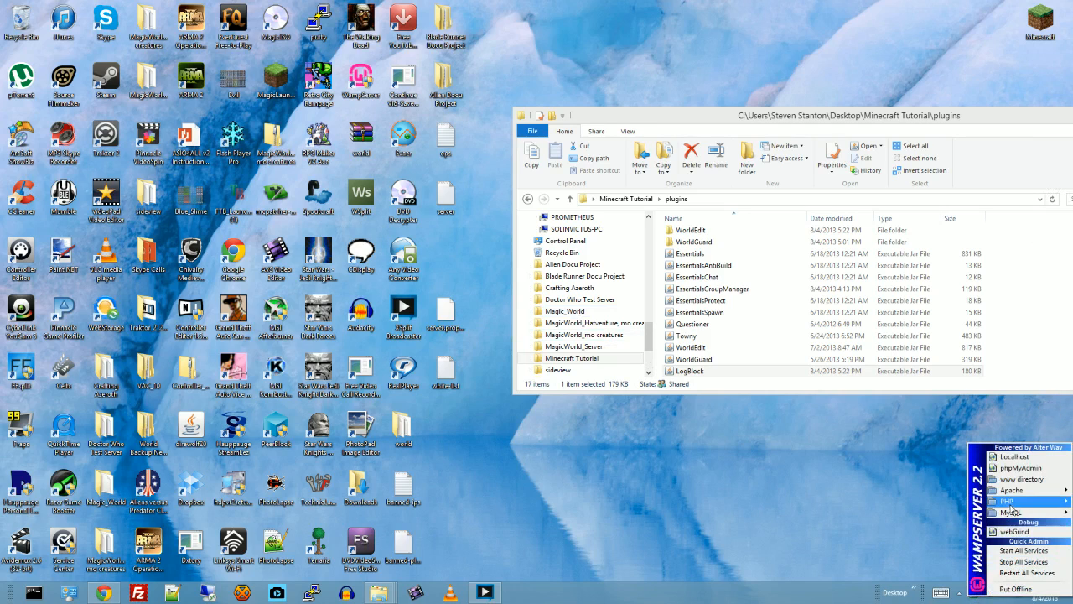
{"action": "mouse_move", "coordinate": [1015, 513]}
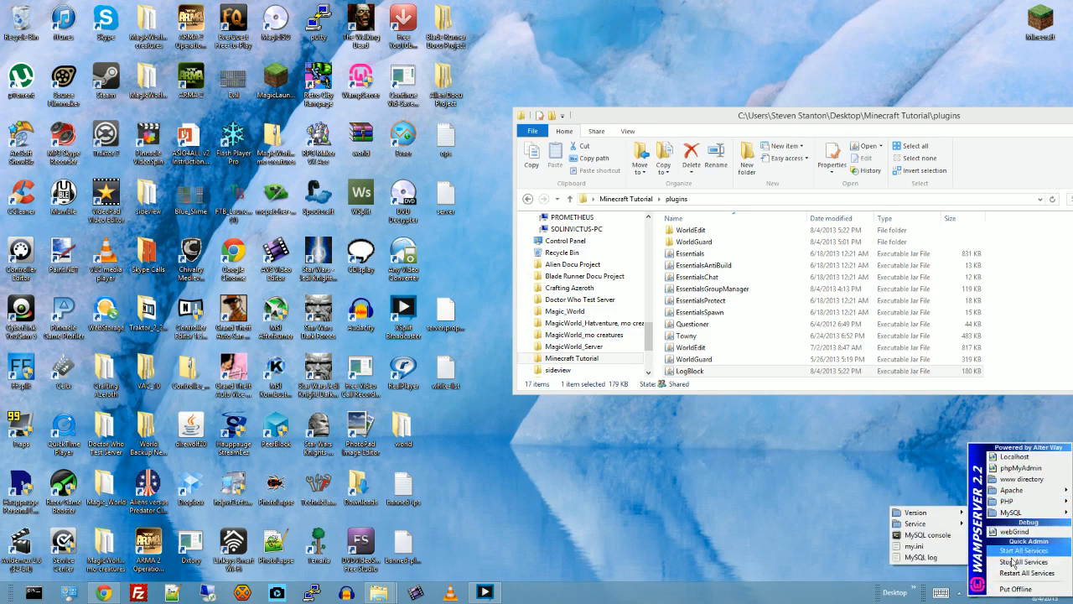
{"action": "left_click", "coordinate": [1021, 468]}
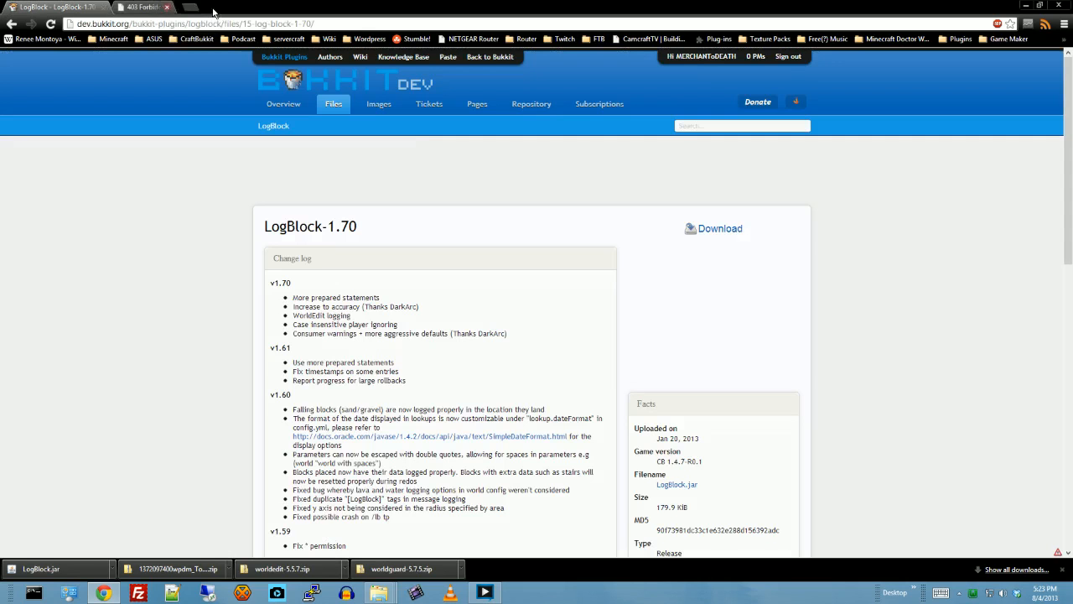
{"action": "left_click", "coordinate": [210, 7]}
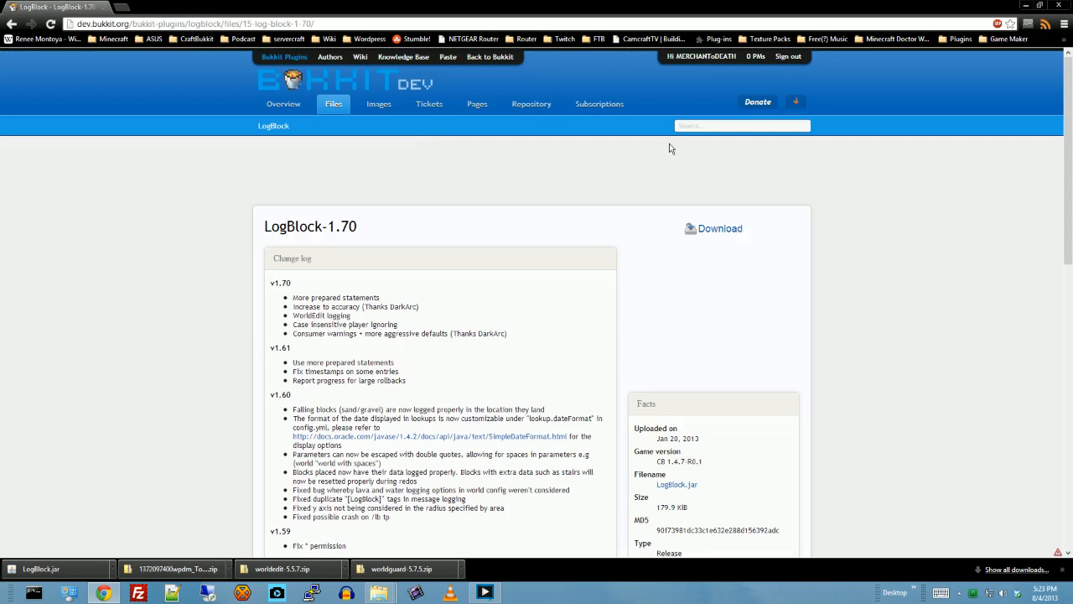
{"action": "left_click", "coordinate": [1023, 6]}
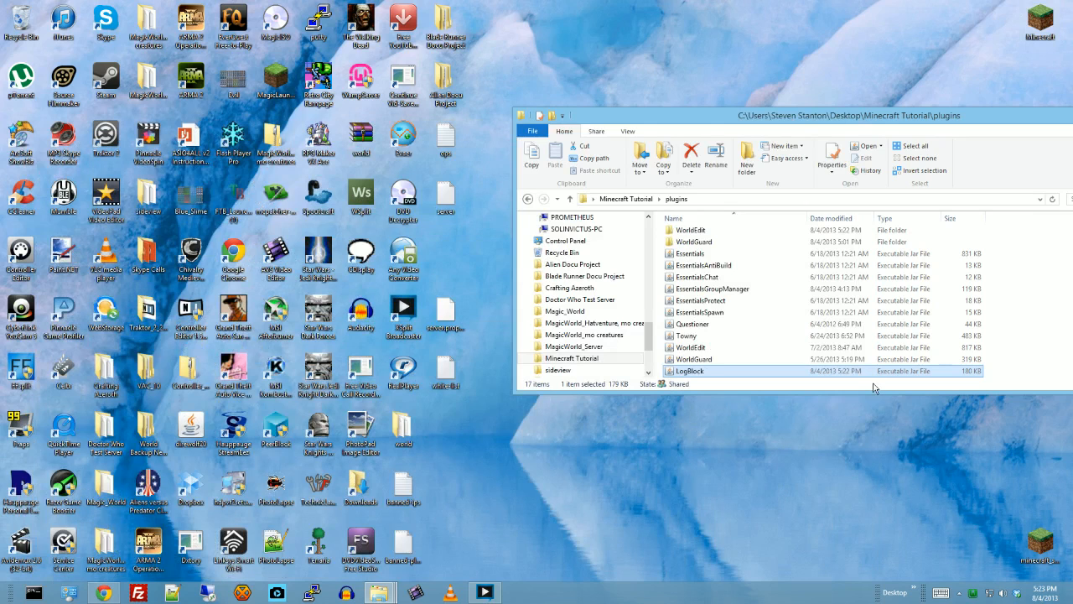
- View the Localhost page from WampServer, close it and minimize the browser
{"action": "left_click", "coordinate": [970, 592]}
{"action": "mouse_move", "coordinate": [1013, 516]}
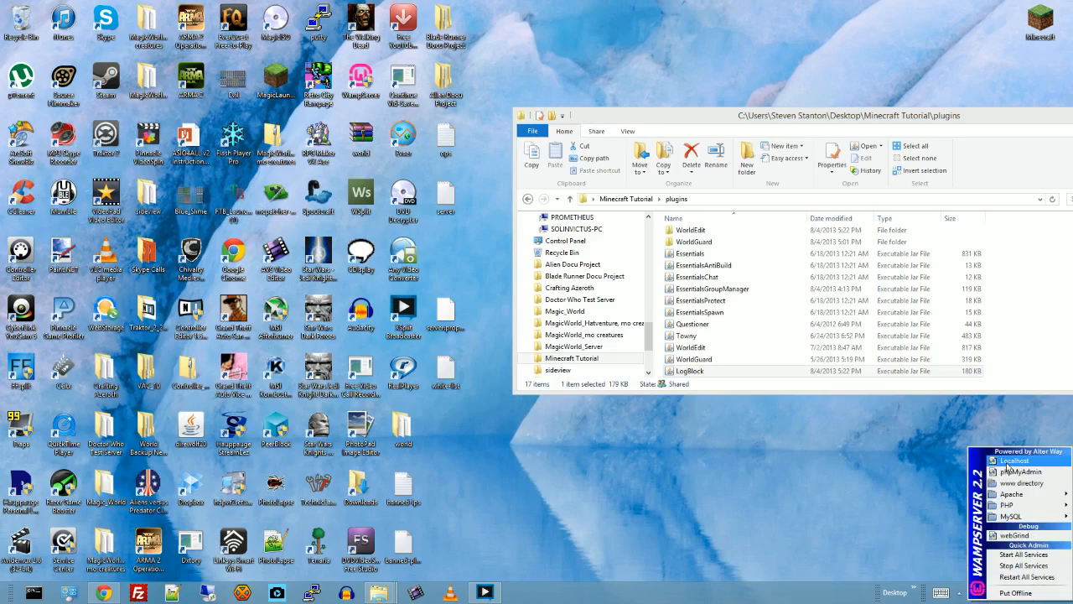
{"action": "left_click", "coordinate": [1015, 461]}
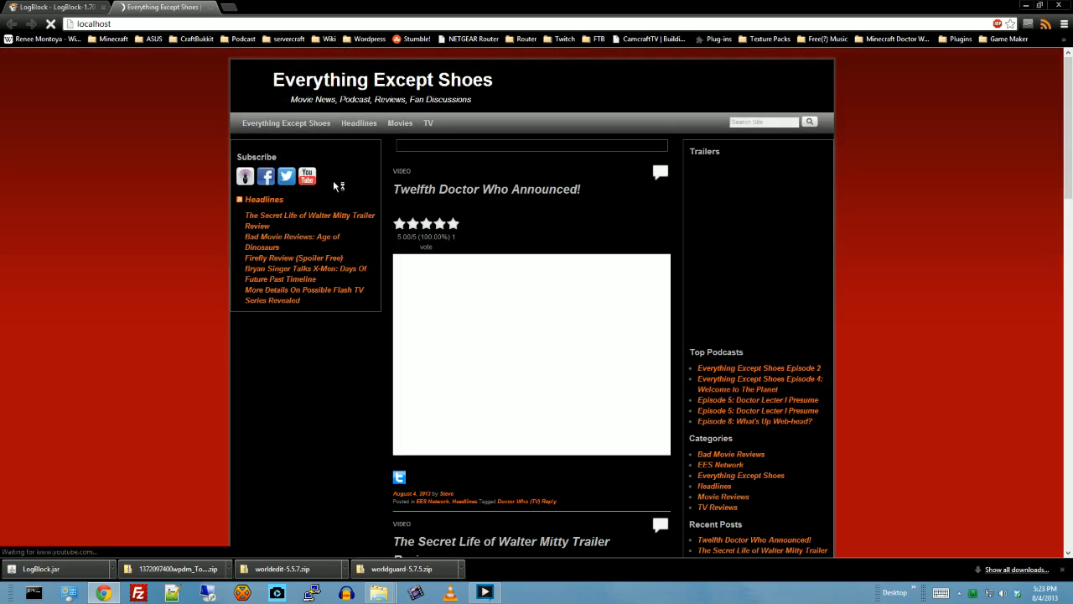
{"action": "left_click", "coordinate": [210, 7]}
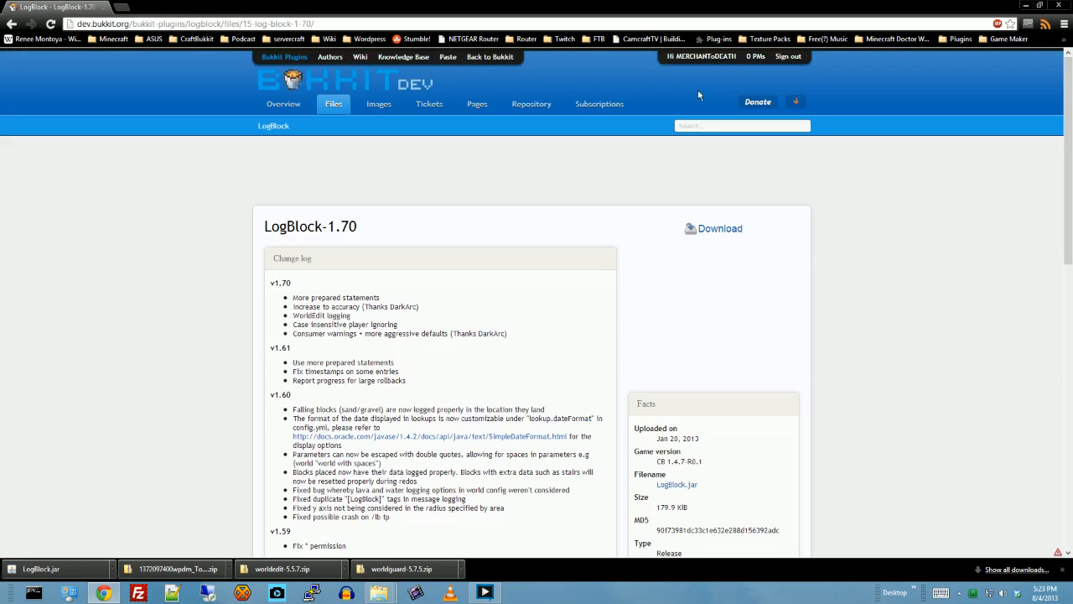
{"action": "left_click", "coordinate": [1026, 7]}
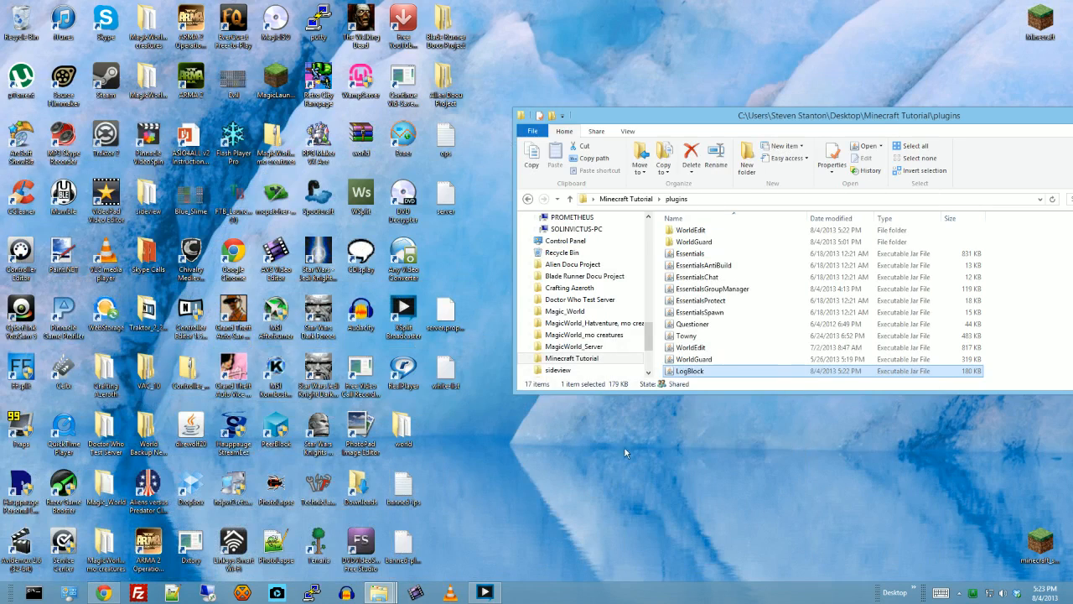
- Run the Start batch file in the Minecraft Tutorial folder and enlarge the server console to review the startup log
{"action": "scroll", "coordinate": [766, 306], "scroll_direction": "up", "scroll_amount": 2}
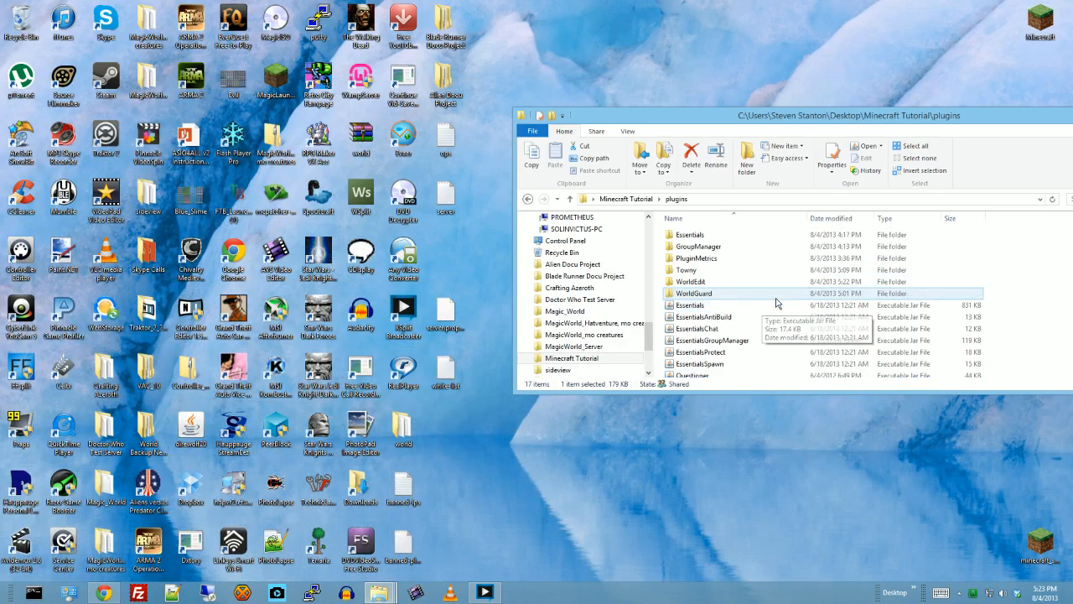
{"action": "scroll", "coordinate": [683, 269], "scroll_direction": "down", "scroll_amount": 1}
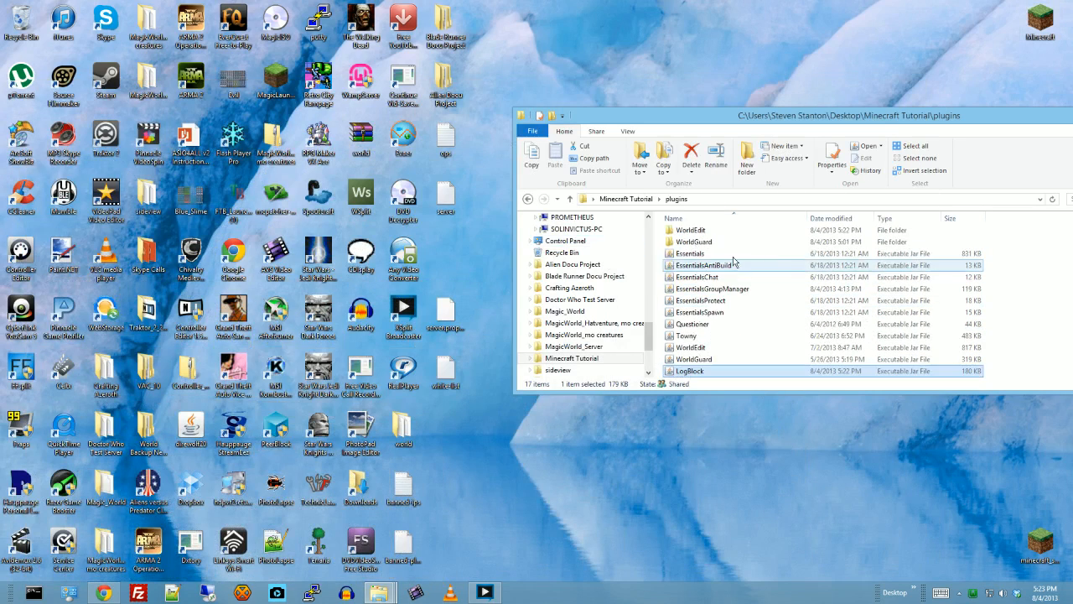
{"action": "left_click", "coordinate": [528, 199]}
{"action": "left_click", "coordinate": [684, 348]}
{"action": "double_click", "coordinate": [685, 348]}
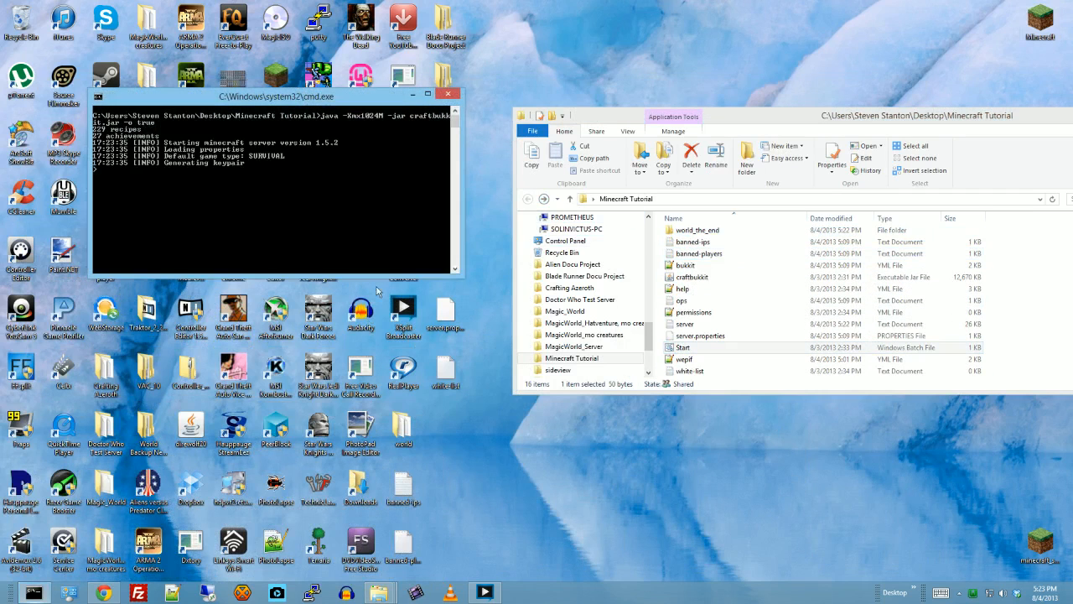
{"action": "left_click", "coordinate": [427, 94]}
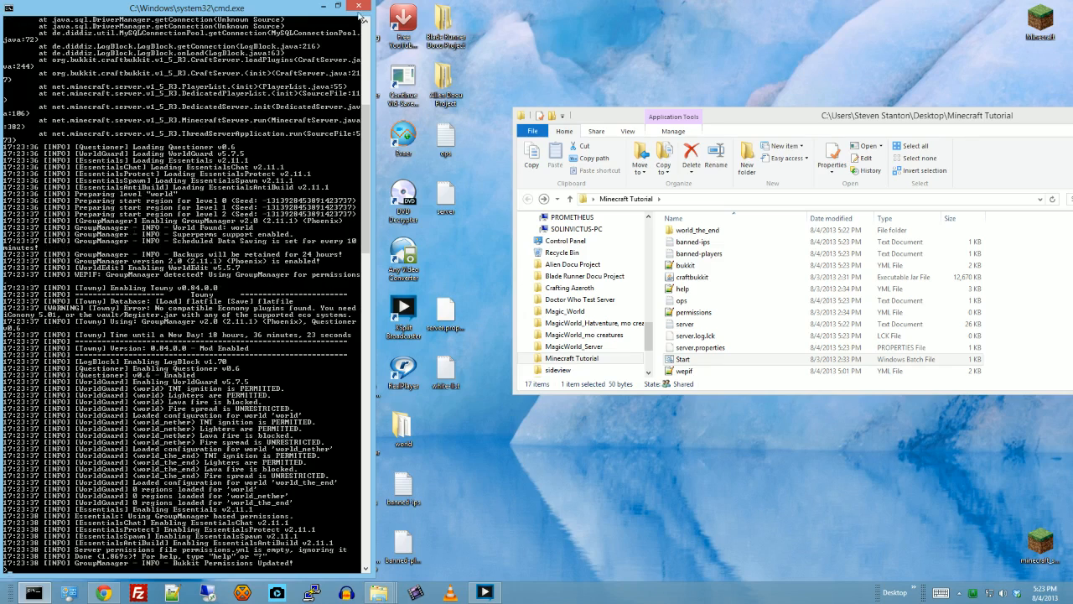
- Close the server console and the Minecraft Tutorial folder window
{"action": "left_click", "coordinate": [359, 6]}
{"action": "left_click_drag", "start_coordinate": [997, 121], "coordinate": [488, 176]}
{"action": "left_click", "coordinate": [668, 171]}
- Open the Minecraft launcher, set the profile to use version 1.6.2, save it and start the game
{"action": "double_click", "coordinate": [1044, 28]}
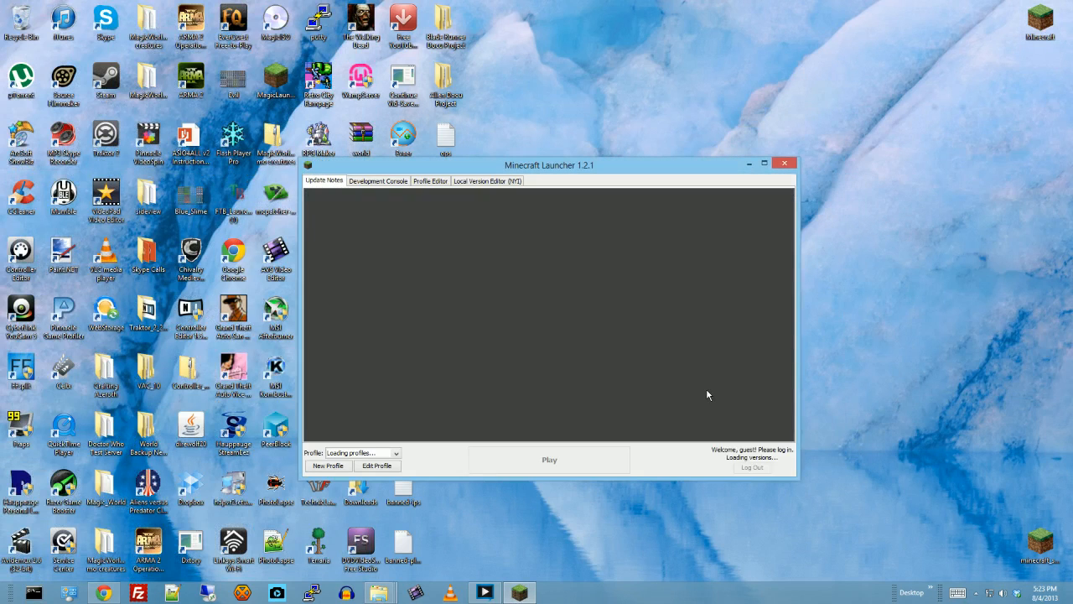
{"action": "left_click", "coordinate": [377, 466]}
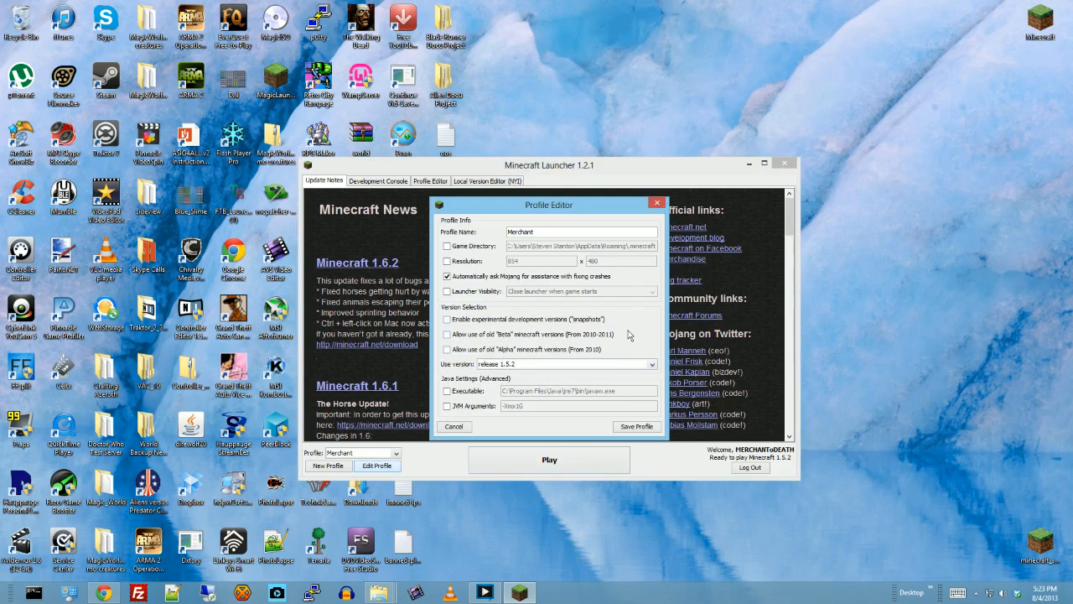
{"action": "left_click", "coordinate": [653, 365]}
{"action": "scroll", "coordinate": [553, 388], "scroll_direction": "up", "scroll_amount": 2}
{"action": "left_click", "coordinate": [528, 375]}
{"action": "left_click", "coordinate": [637, 427]}
{"action": "left_click", "coordinate": [611, 461]}
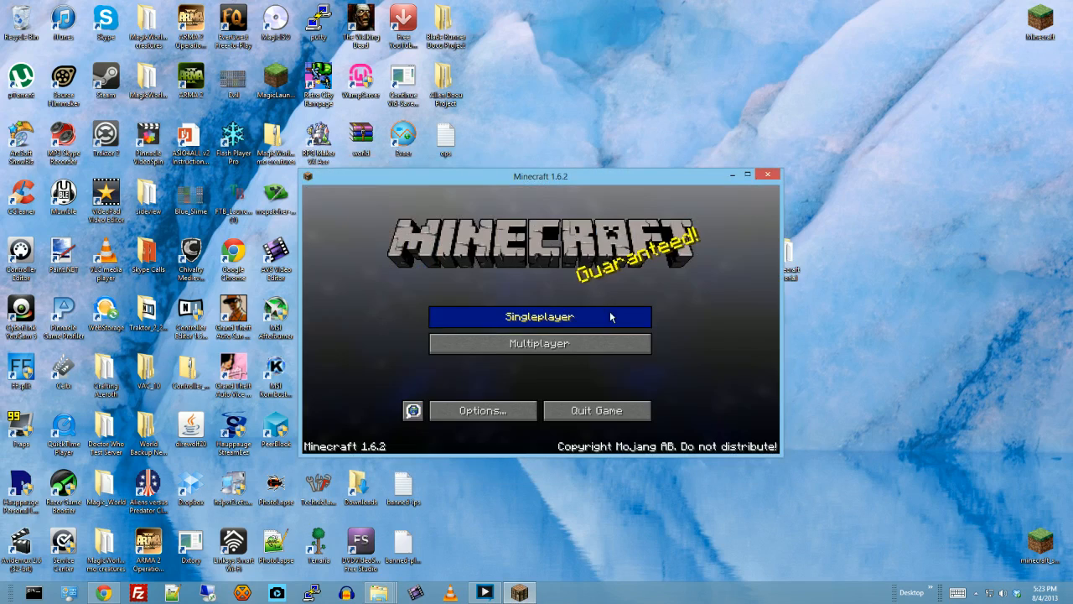
- Join the Doctor Who multiplayer server and maximize the game window
{"action": "left_click", "coordinate": [578, 343]}
{"action": "left_click", "coordinate": [502, 263]}
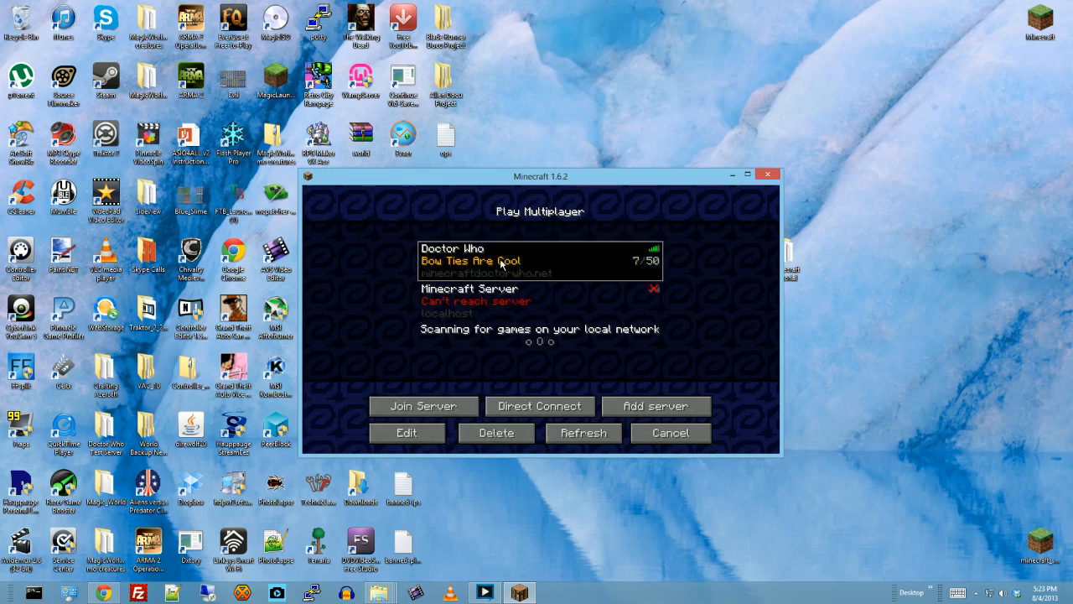
{"action": "left_click", "coordinate": [446, 409]}
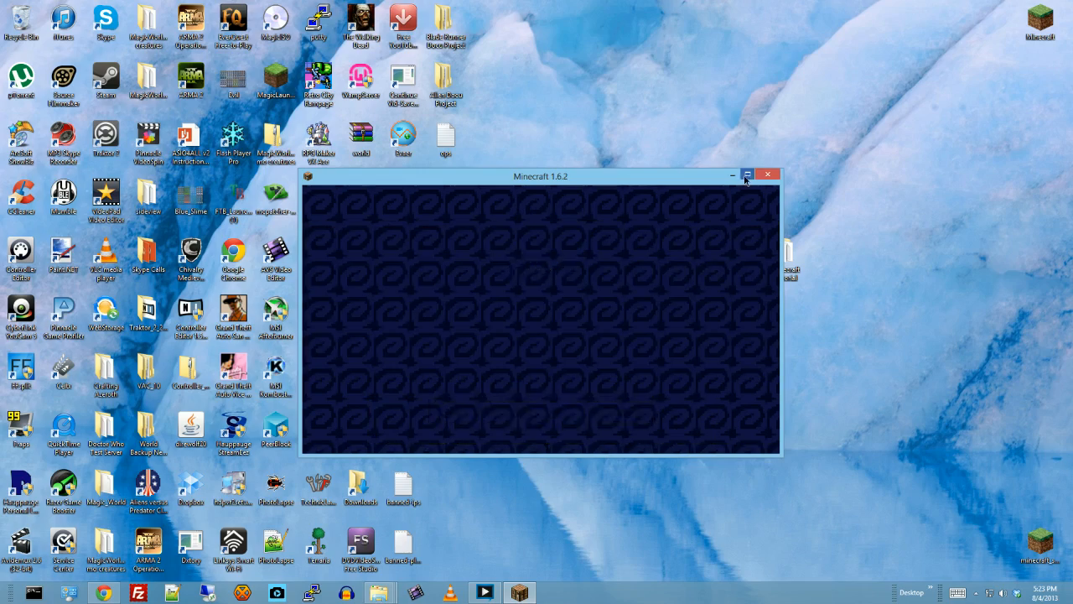
{"action": "left_click", "coordinate": [747, 176]}
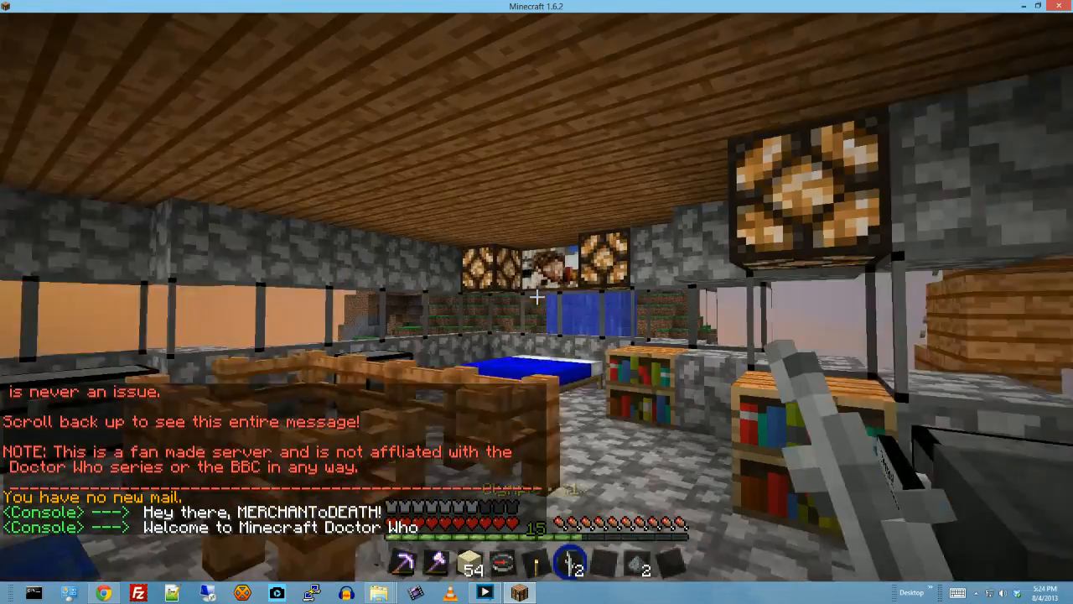
- Send the message "yello" in the server chat and close the chat
{"action": "key", "text": "t"}
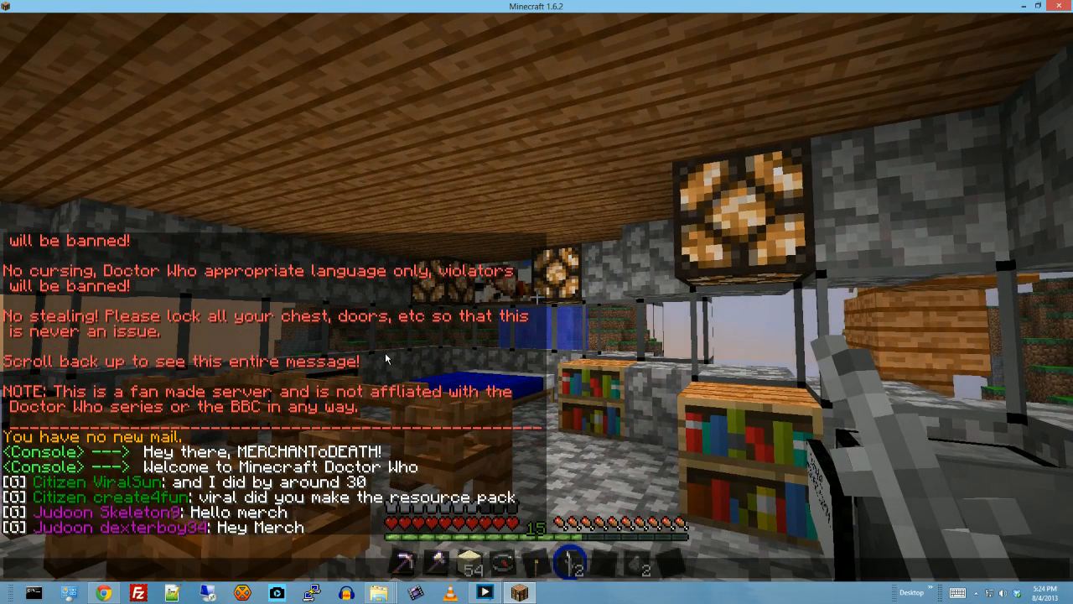
{"action": "key", "text": "BackSpace"}
{"action": "key", "text": "BackSpace"}
{"action": "key", "text": "BackSpace"}
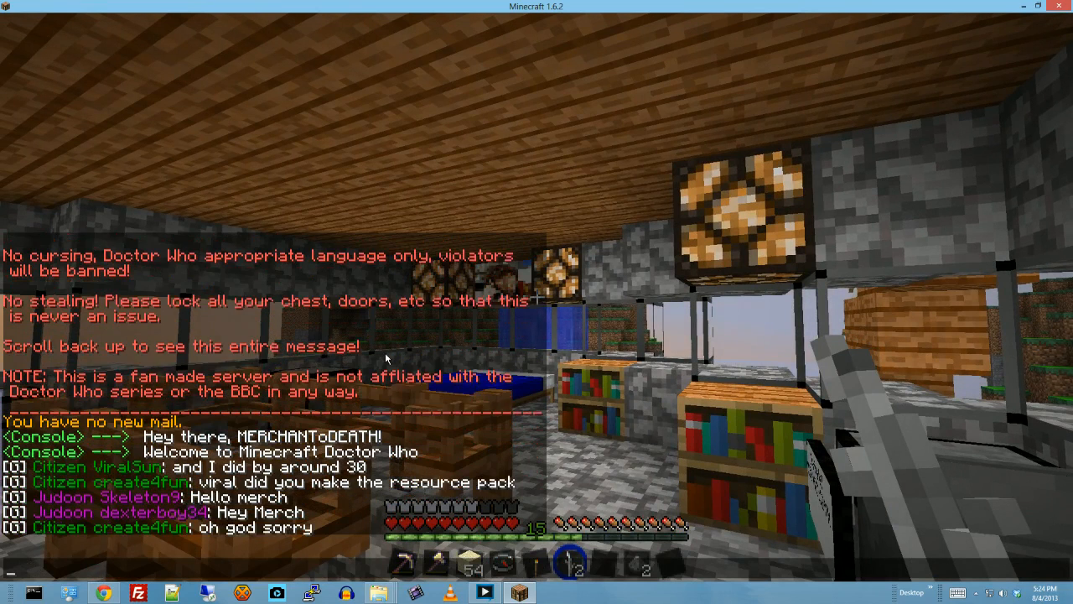
{"action": "type", "text": "yello"}
{"action": "key", "text": "Return"}
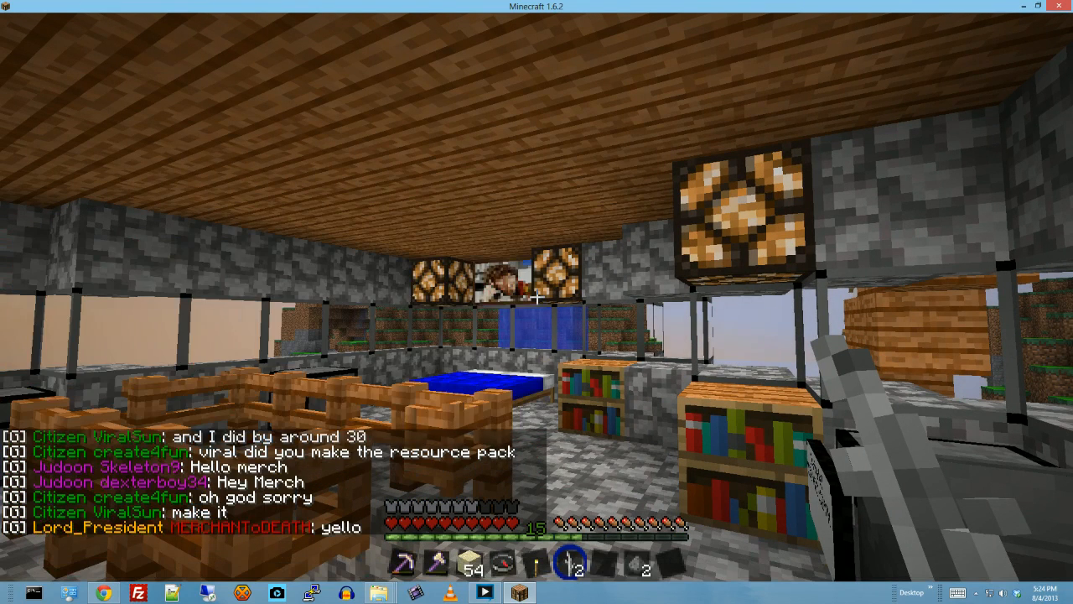
{"action": "key", "text": "t"}
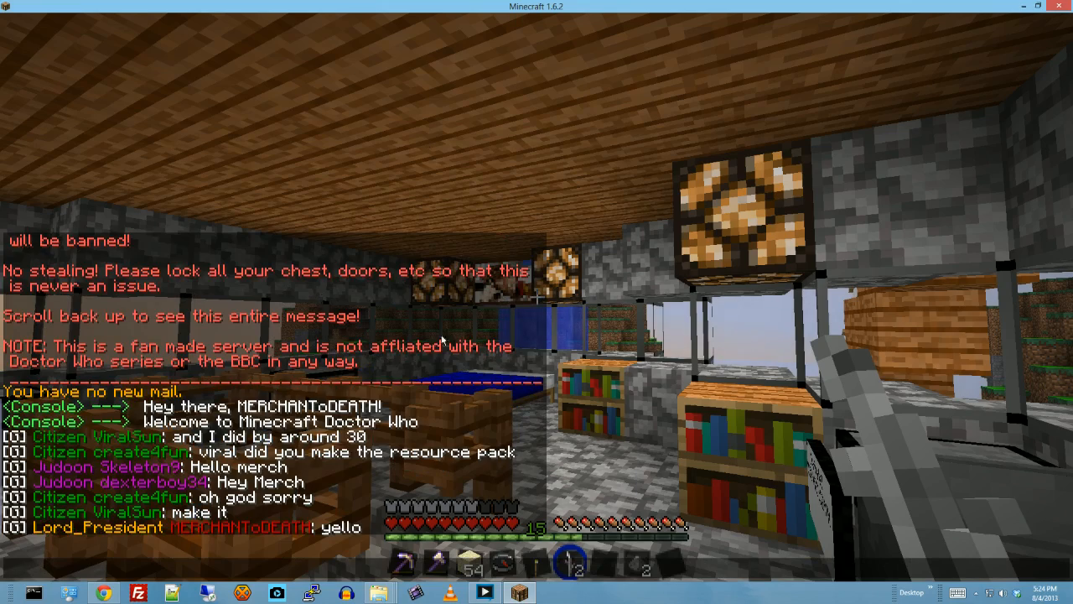
{"action": "key", "text": "Escape"}
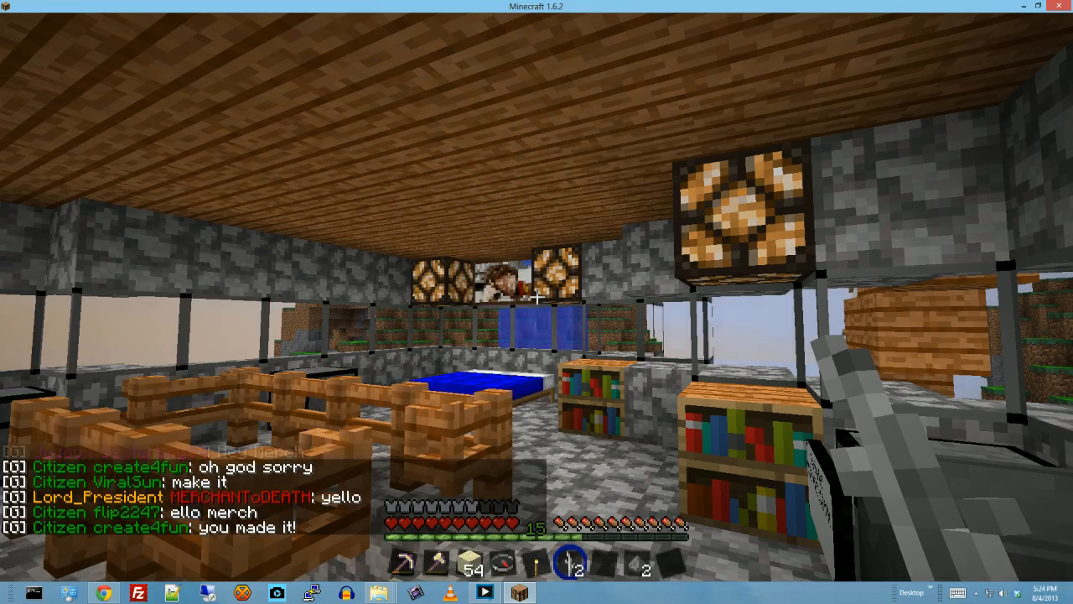
- Check the inventory and switch to creative mode with the command /gm 1
{"action": "key", "text": "e"}
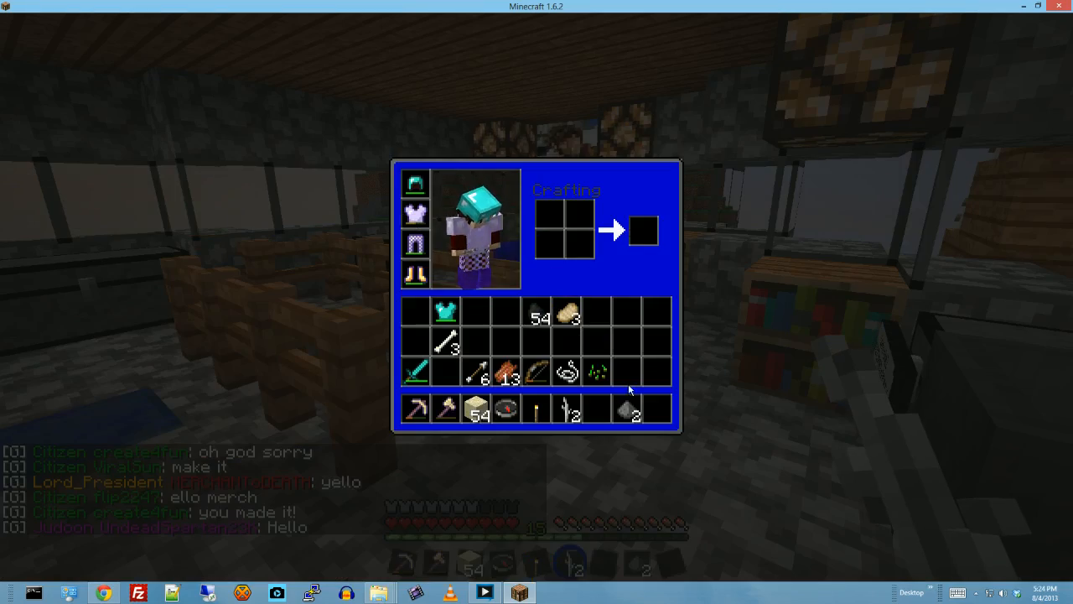
{"action": "key", "text": "e"}
{"action": "type", "text": "t/gm 1"}
{"action": "key", "text": "Return"}
- Put bedrock in the last hotbar slot and use it on the stone floor to look up block changes
{"action": "key", "text": "e"}
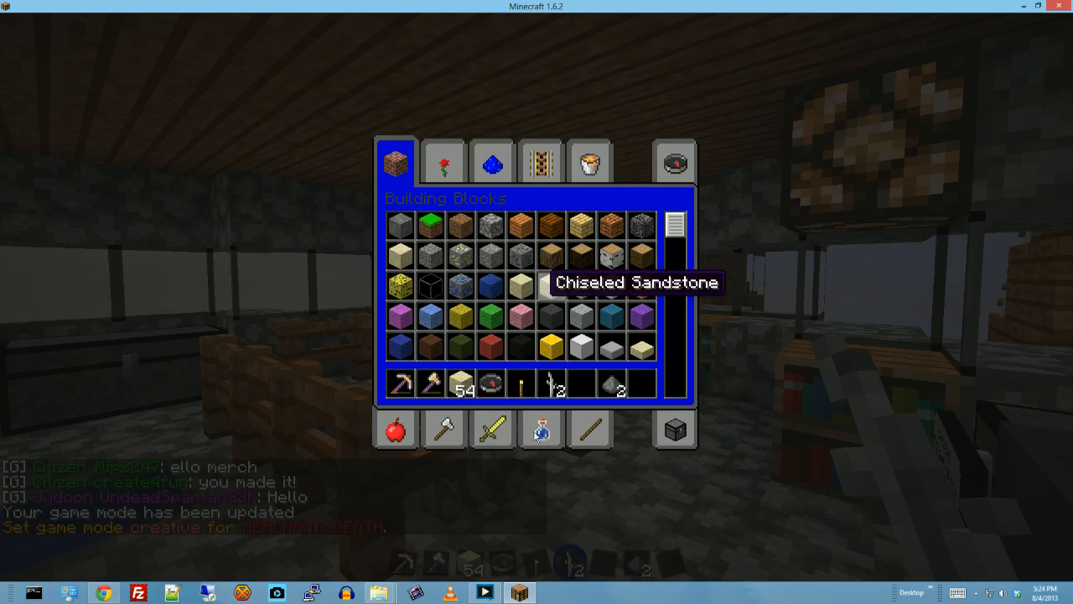
{"action": "left_click", "coordinate": [642, 225]}
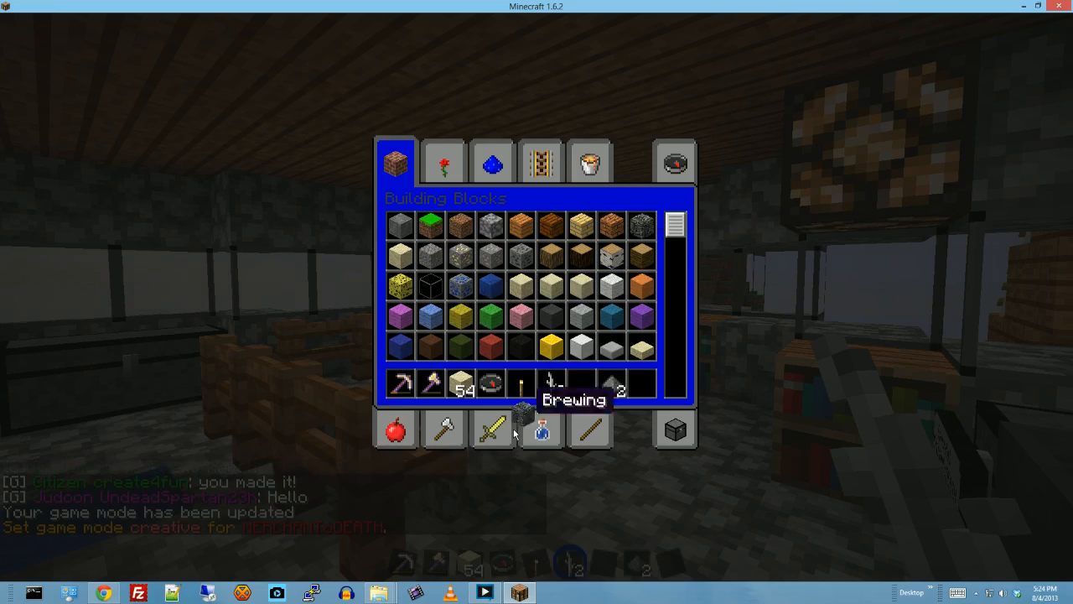
{"action": "left_click", "coordinate": [635, 384]}
{"action": "key", "text": "e"}
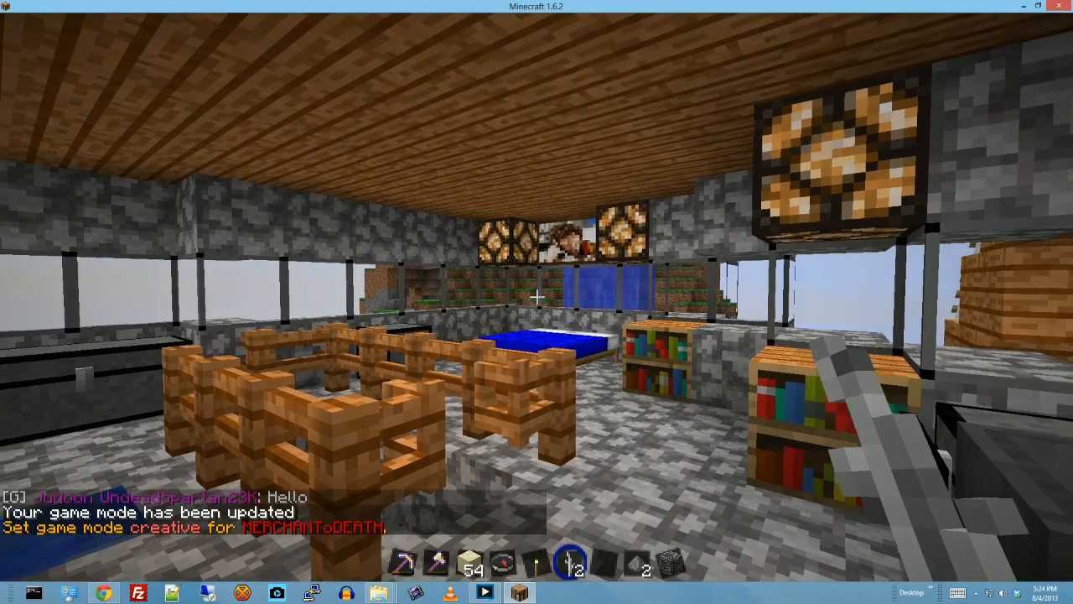
{"action": "key", "text": "9"}
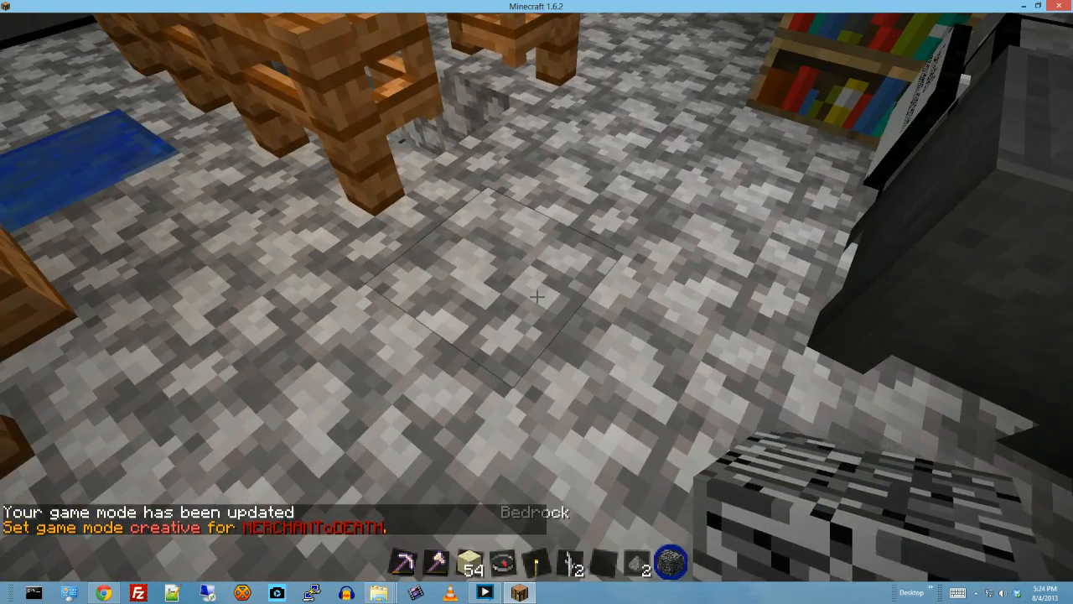
{"action": "left_click", "coordinate": [537, 295]}
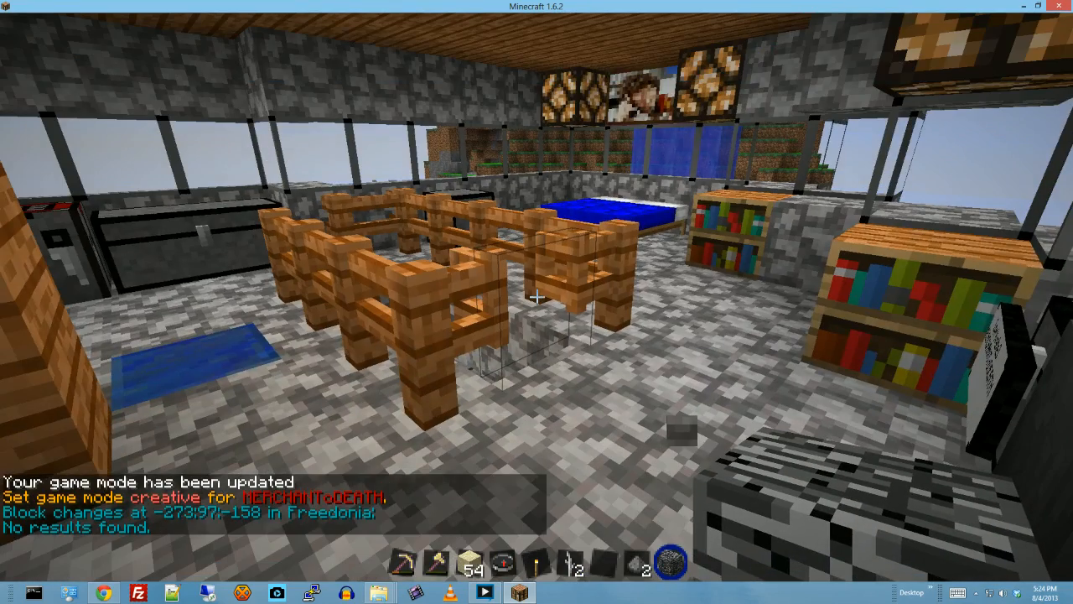
- Teleport with a chat command to the town of Mercy and walk up to the fence at its entrance
{"action": "key", "text": "slash"}
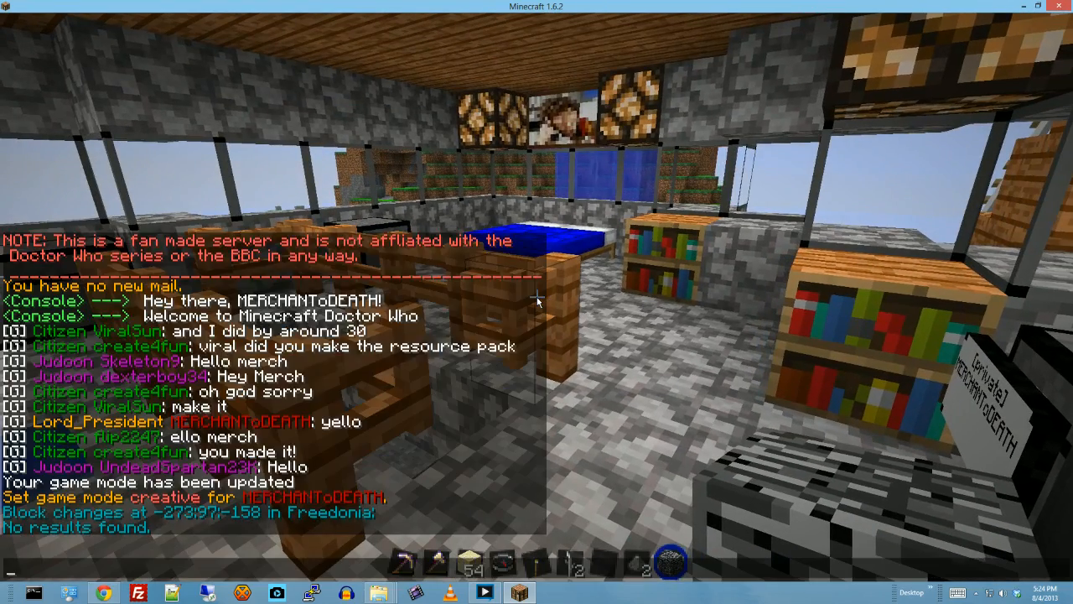
{"action": "key", "text": "Return"}
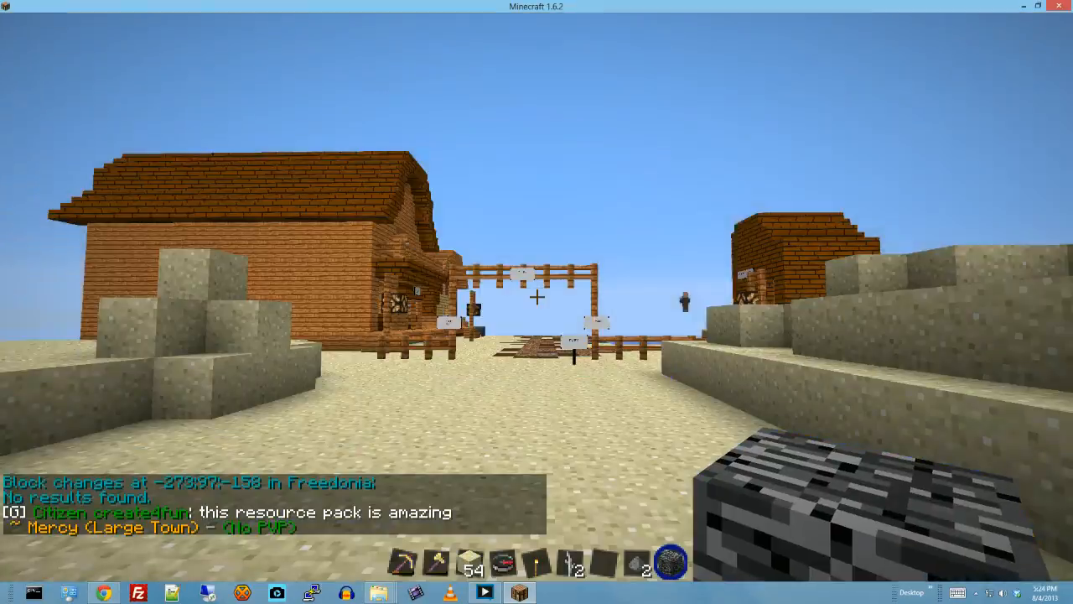
{"action": "key", "text": "w"}
{"action": "key", "text": "w"}
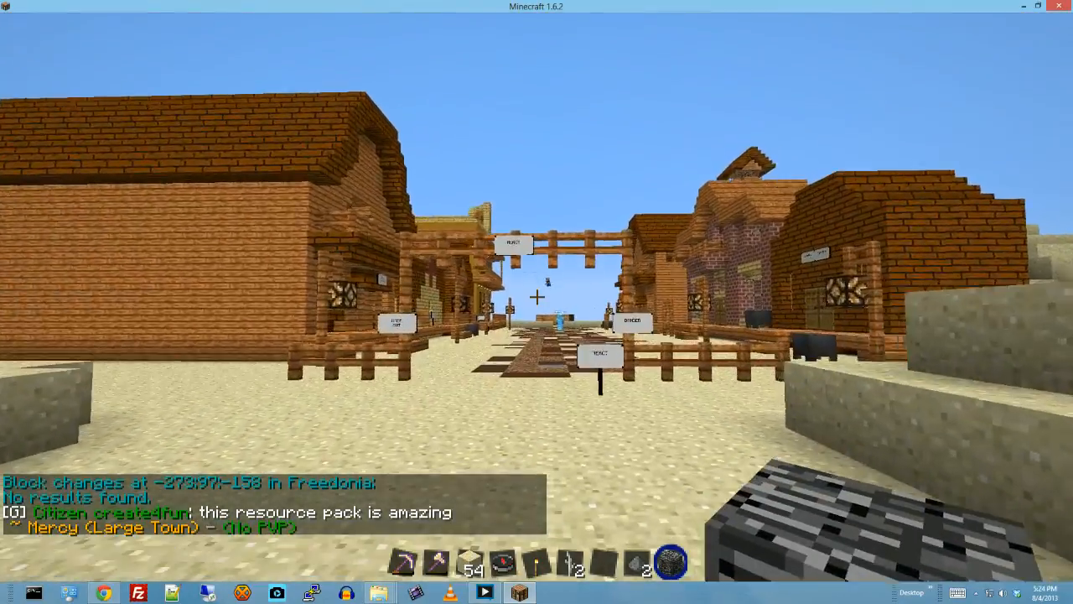
{"action": "key", "text": "w"}
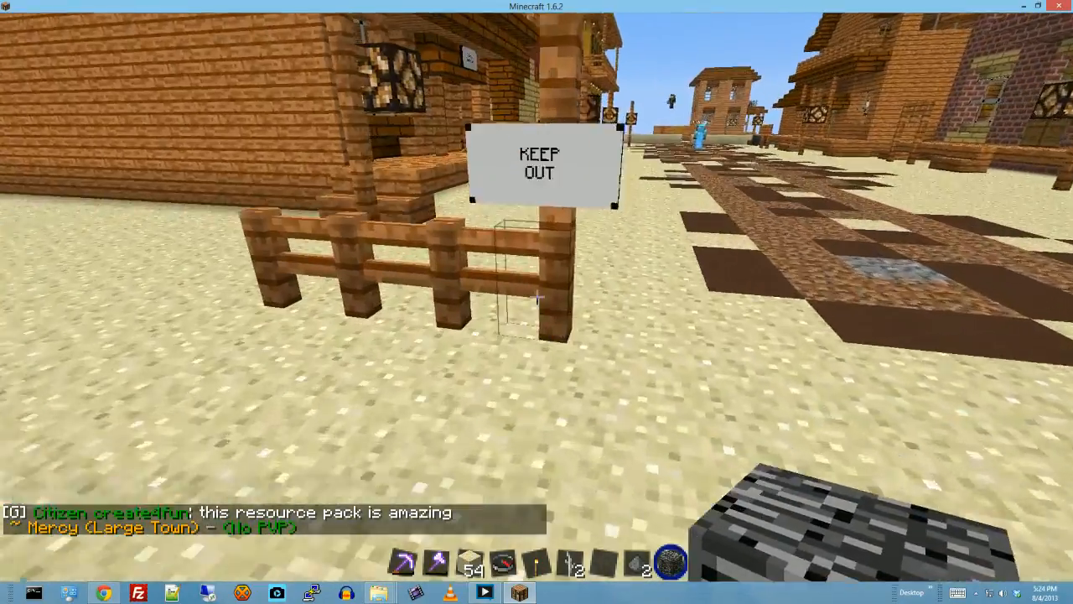
- Look up the block changes at the fence post below the KEEP OUT sign and read them in the chat history
{"action": "left_click", "coordinate": [537, 296]}
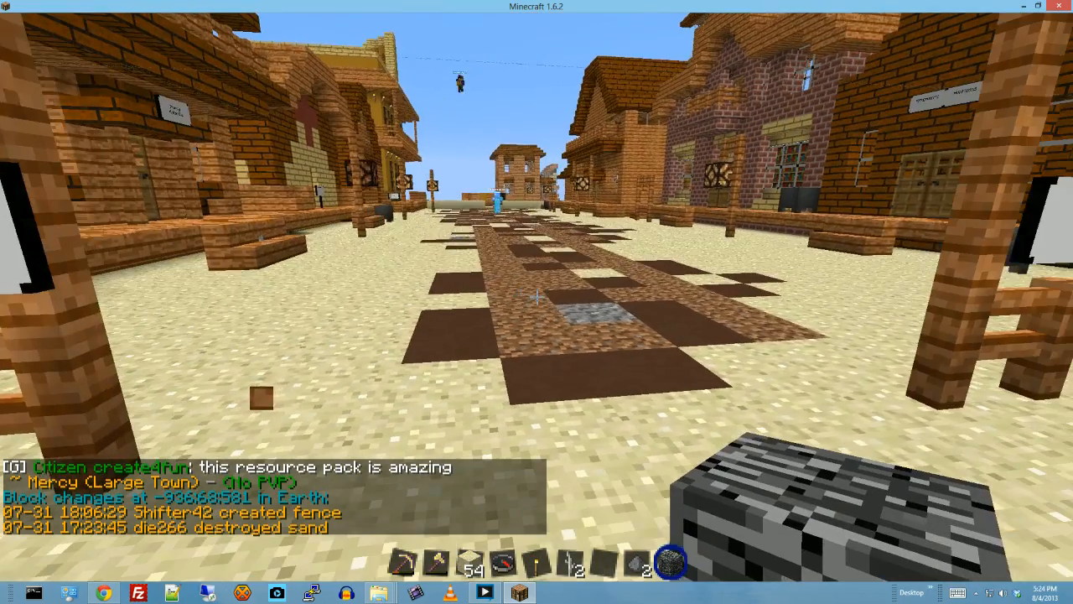
{"action": "key", "text": "t"}
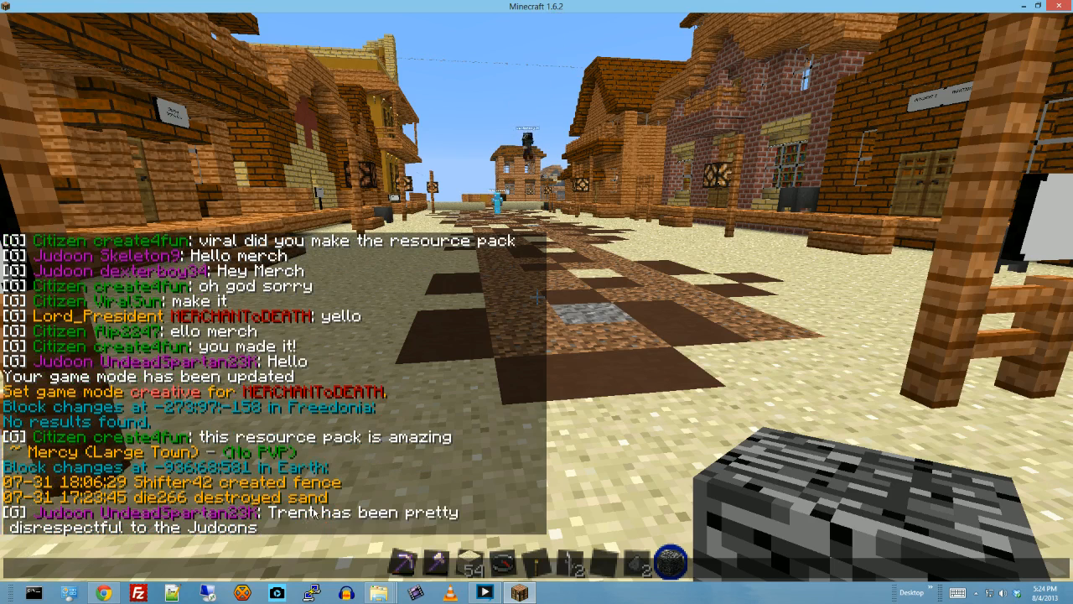
{"action": "key", "text": "Escape"}
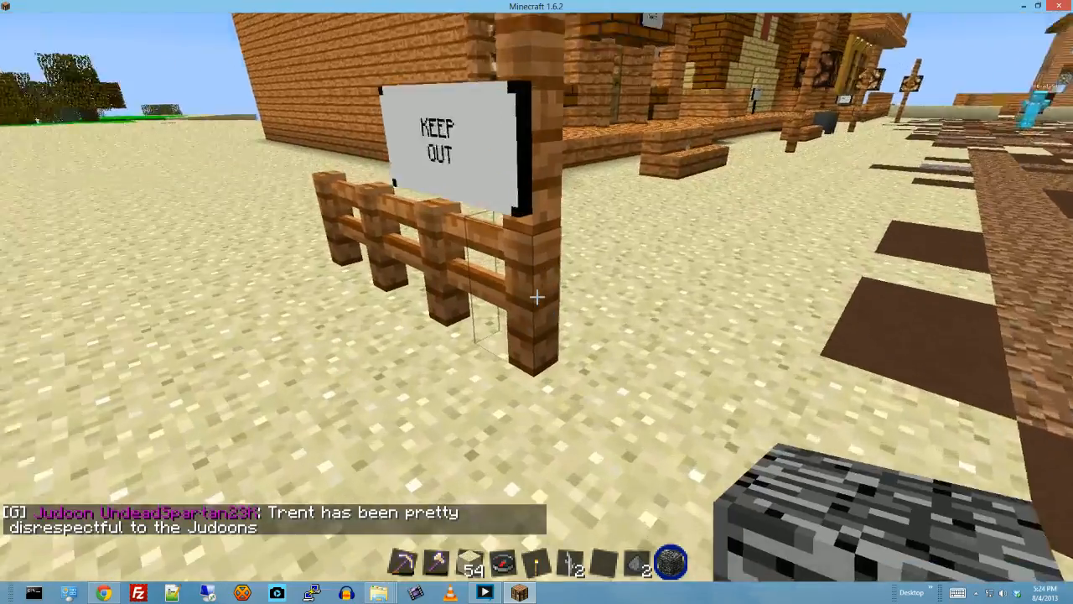
- Look up the block changes on several sand blocks outside the town entrance with the bedrock
{"action": "key", "text": "s"}
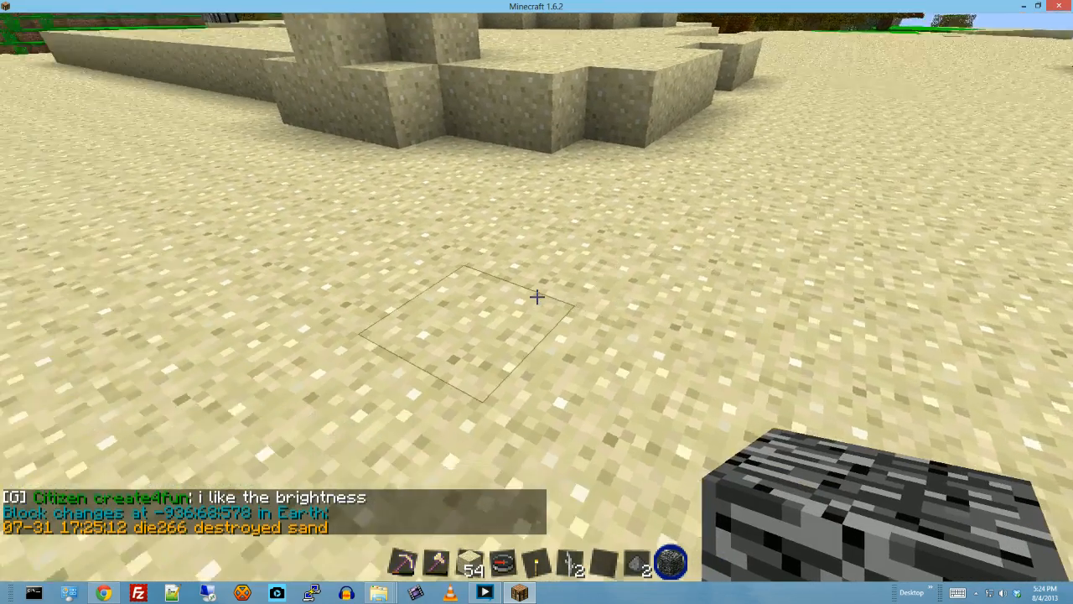
{"action": "right_click", "coordinate": [537, 296]}
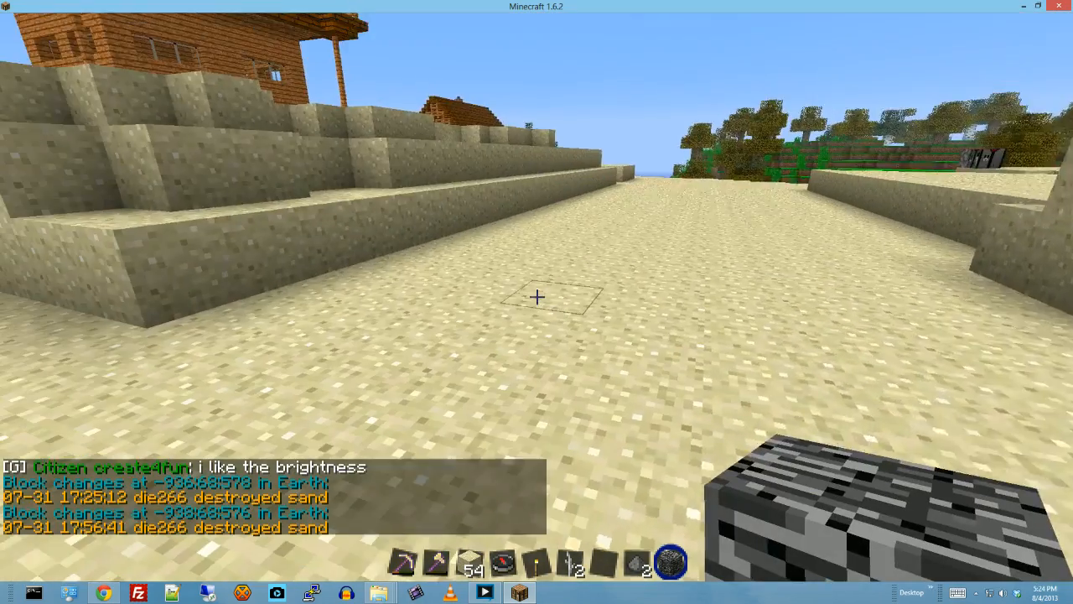
{"action": "right_click", "coordinate": [537, 297]}
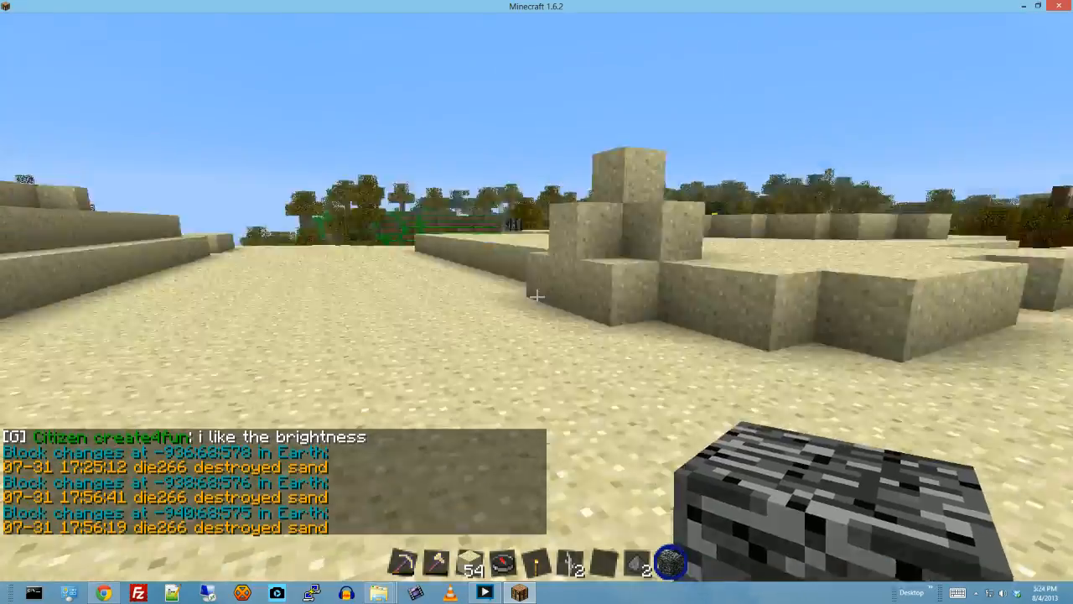
- Walk to the water-filled cauldron beside the boardwalk and look up its block changes
{"action": "key", "text": "w"}
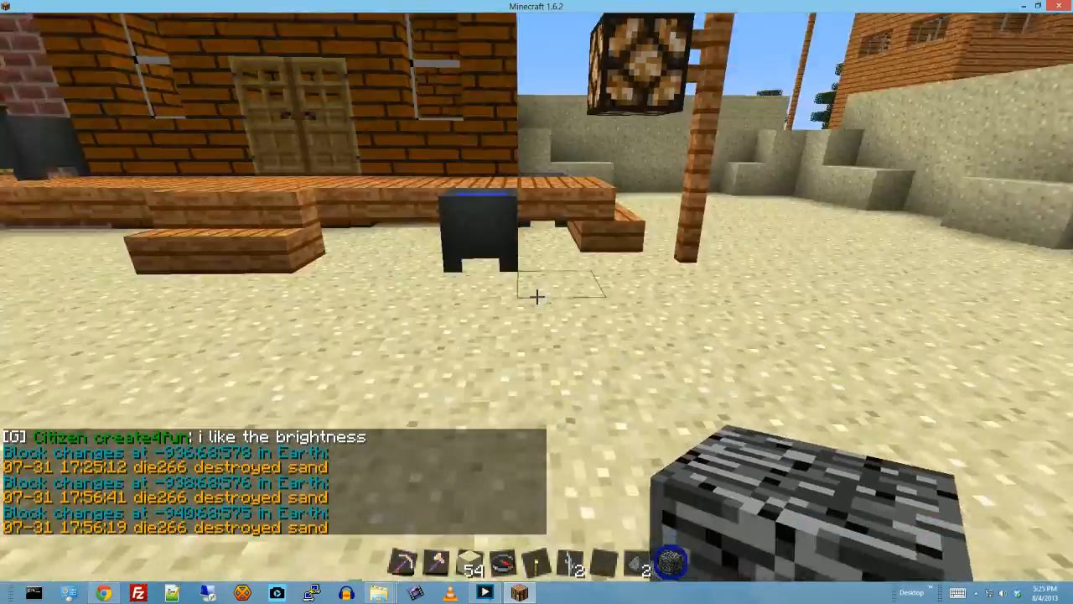
{"action": "key", "text": "w"}
{"action": "right_click", "coordinate": [537, 297]}
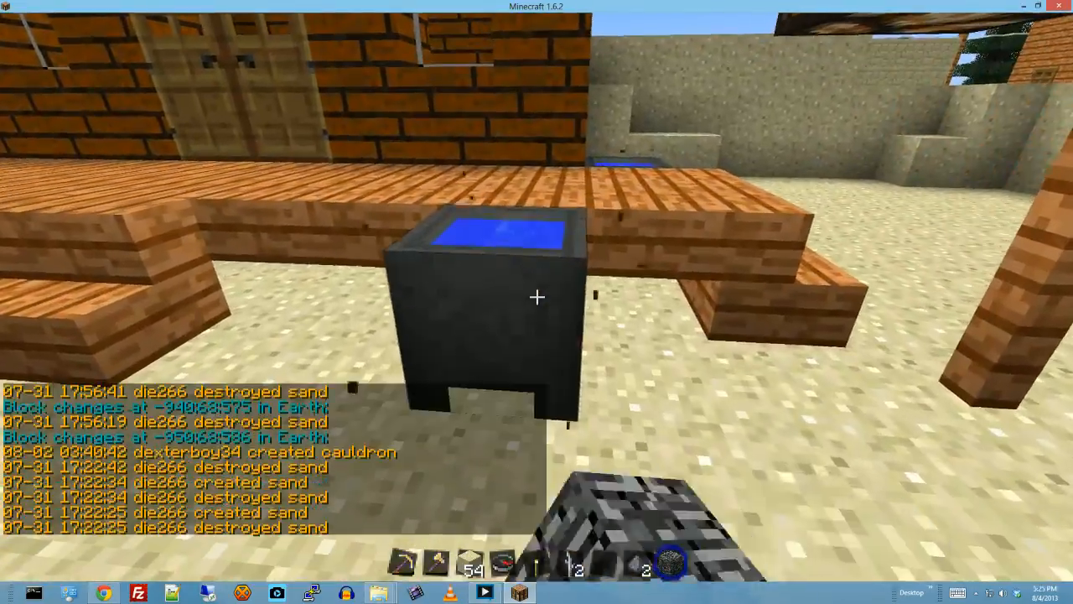
{"action": "key", "text": "w"}
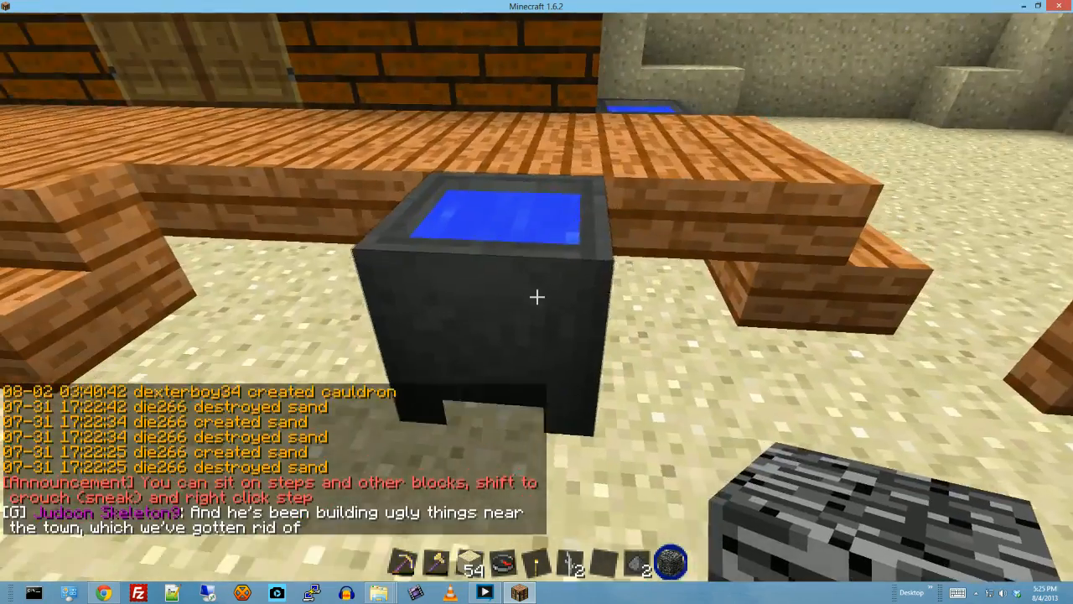
{"action": "left_click", "coordinate": [537, 297]}
{"action": "key", "text": "s"}
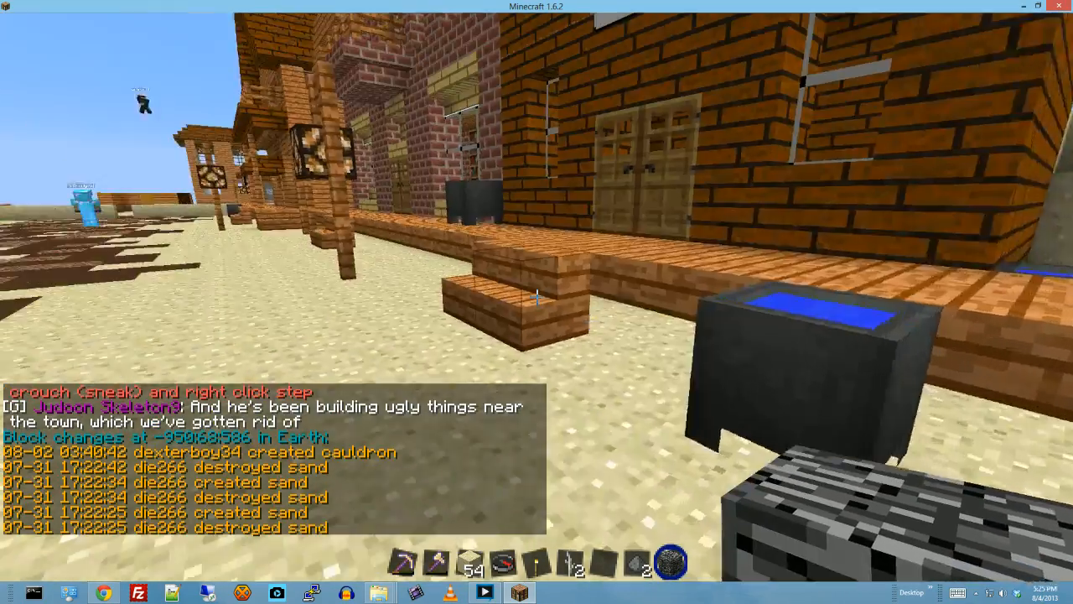
- Look up the block changes at the wooden stairs leading onto the boardwalk
{"action": "key", "text": "w"}
{"action": "left_click", "coordinate": [537, 297]}
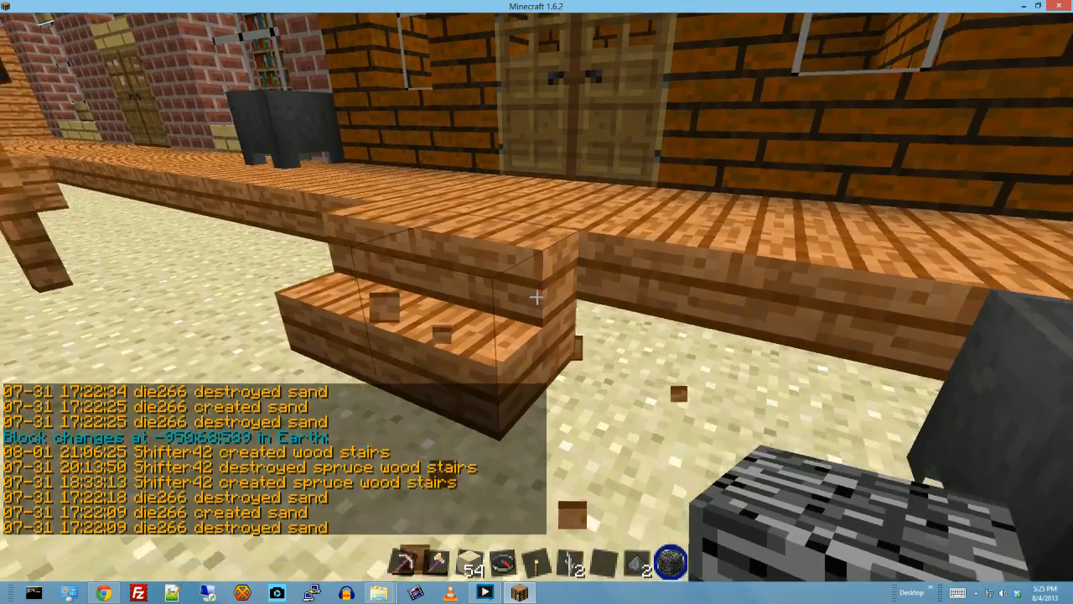
{"action": "key", "text": "s"}
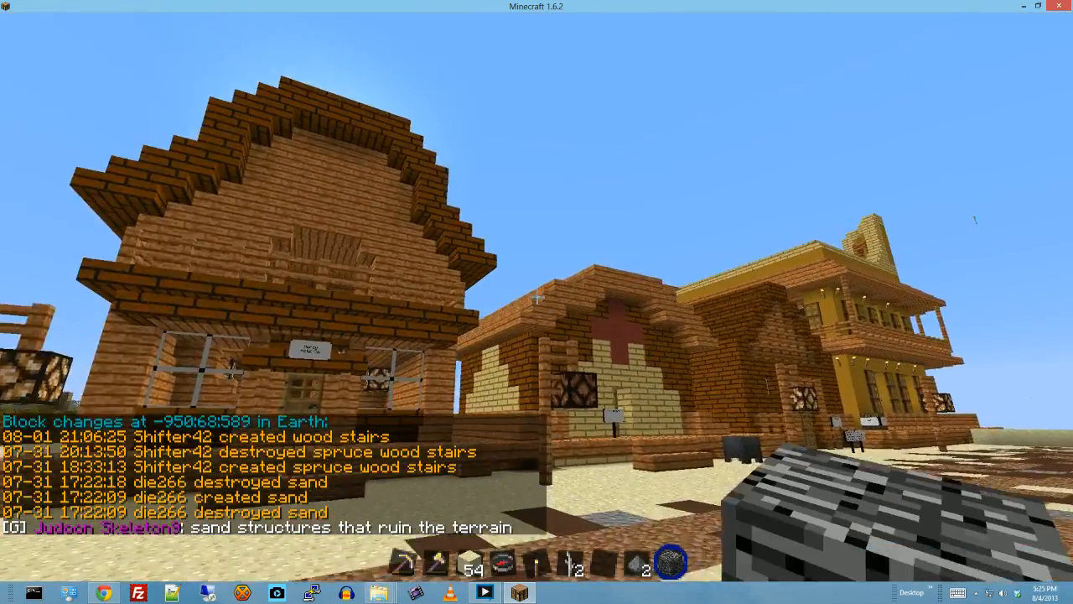
- Go along the main street to the unfinished tower and send "what happened to the tower???" in the server chat
{"action": "key", "text": "w"}
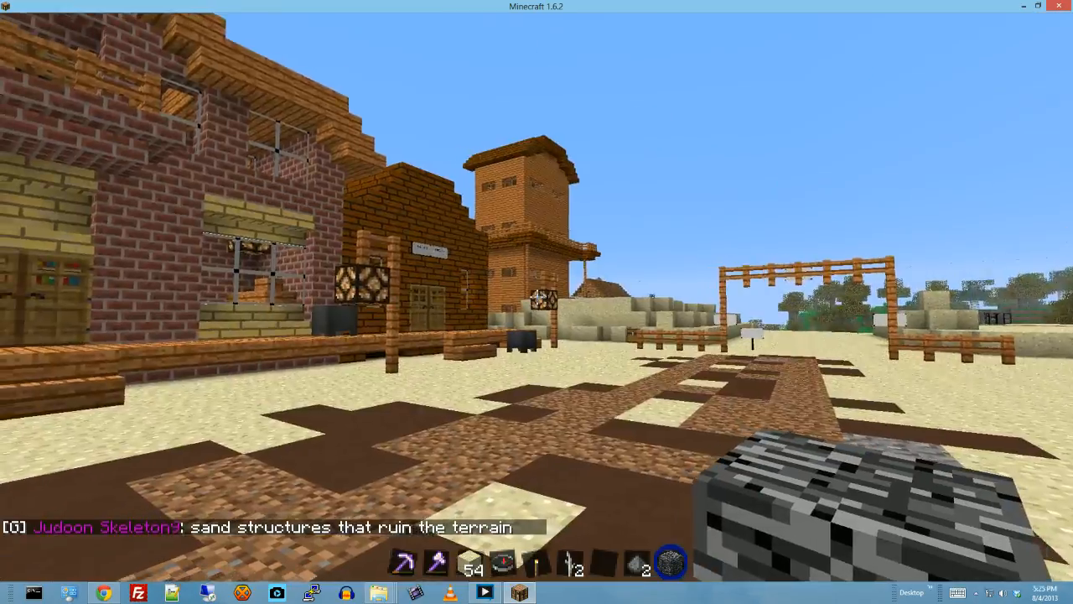
{"action": "key", "text": "w"}
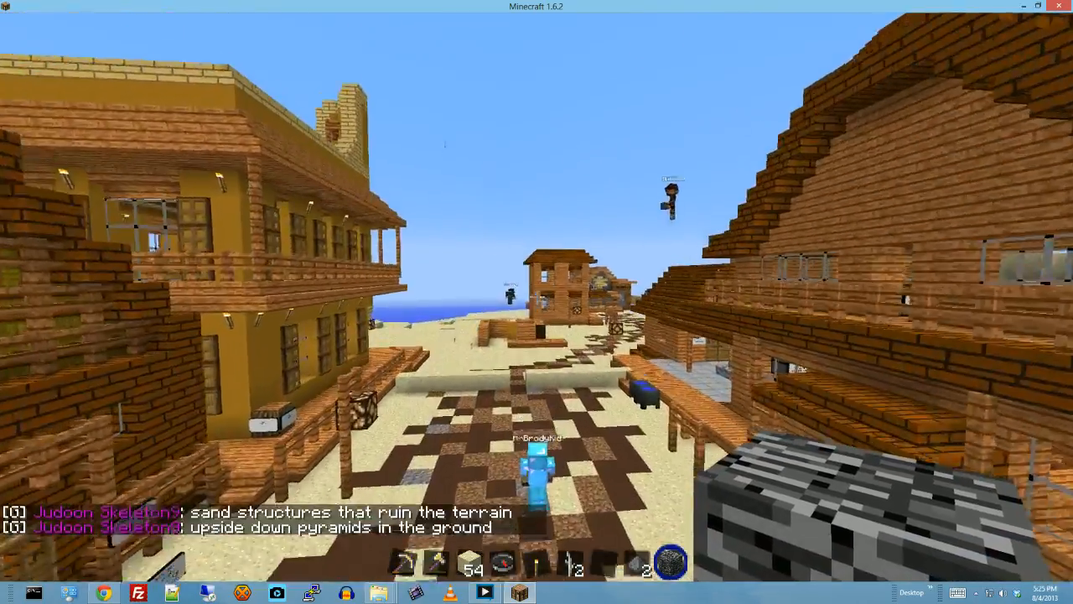
{"action": "key", "text": "w"}
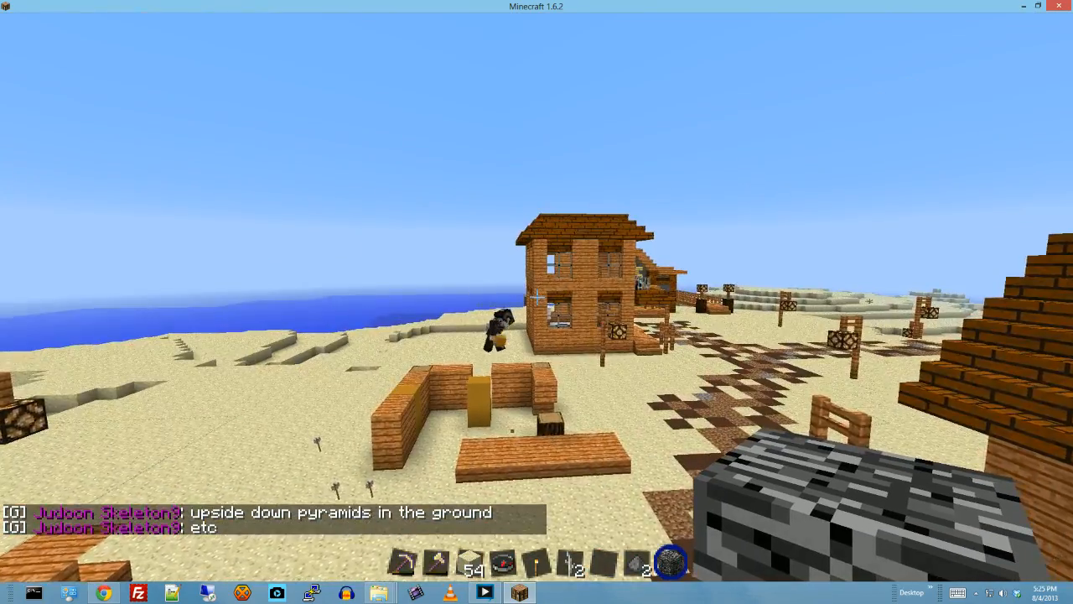
{"action": "key", "text": "t"}
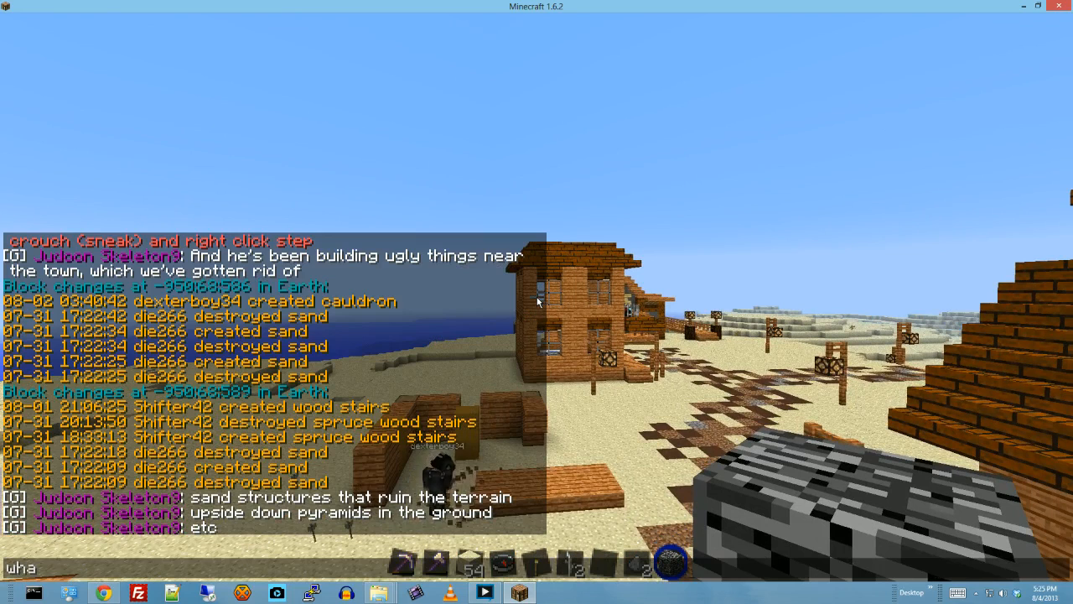
{"action": "type", "text": "what happened t"}
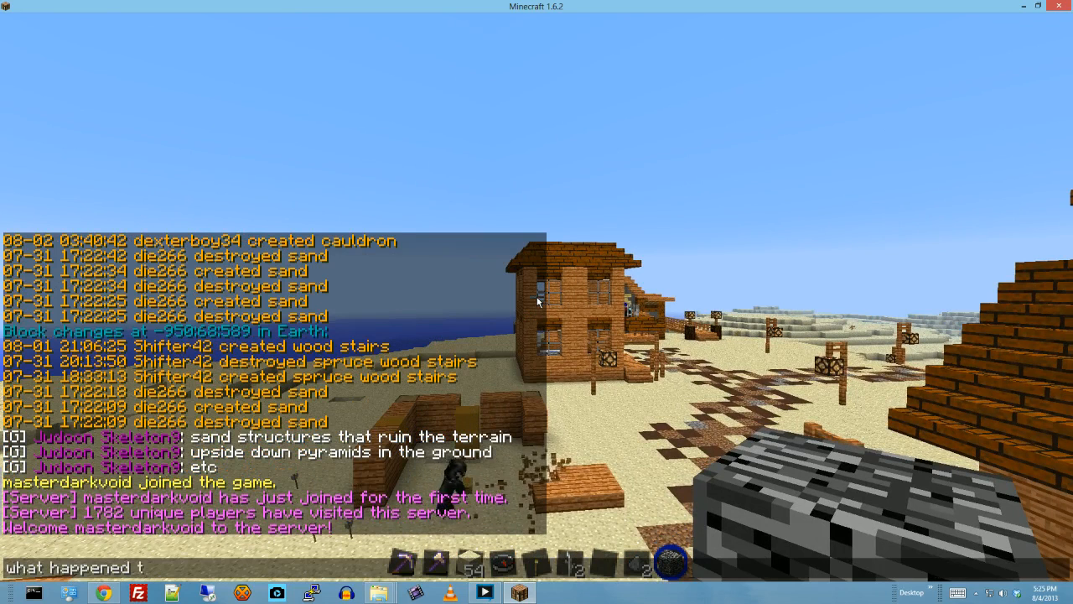
{"action": "type", "text": "o the tower???"}
{"action": "key", "text": "Return"}
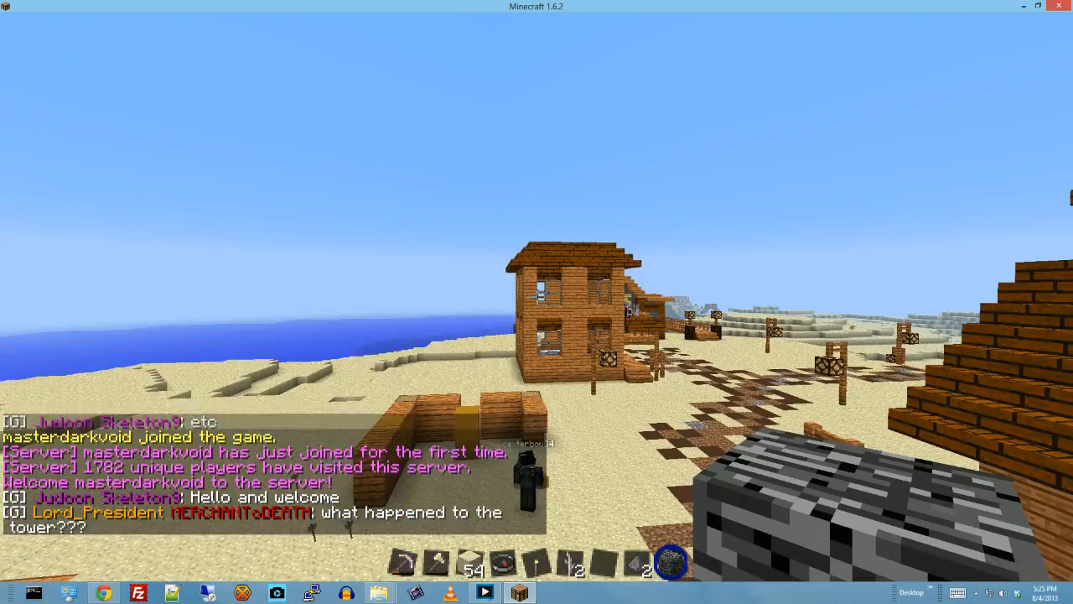
- Return to the main street and read the other players' replies about the tower in the chat
{"action": "key", "text": "w"}
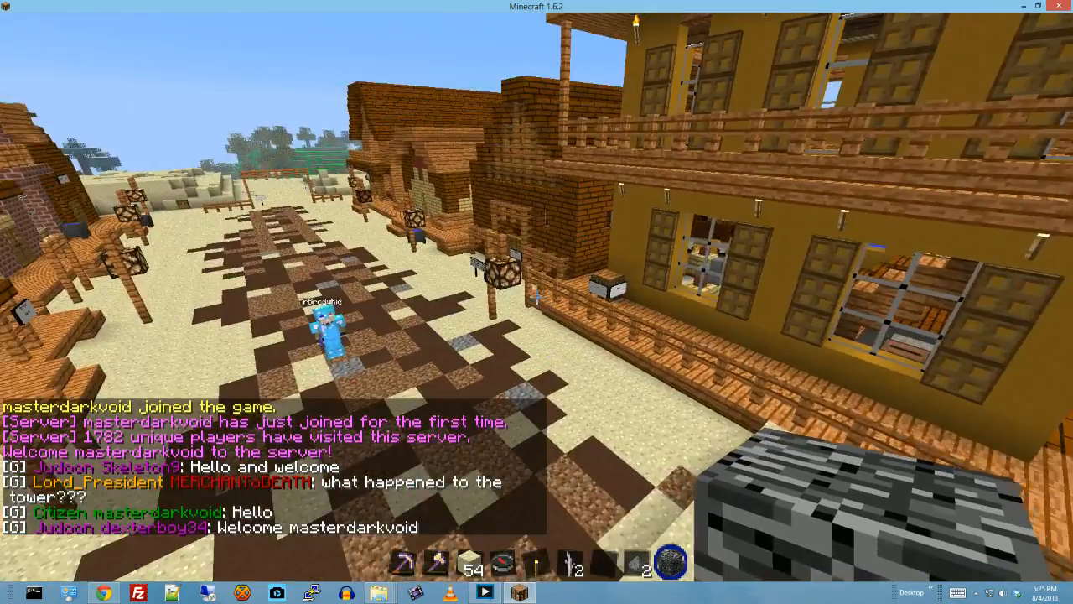
{"action": "key", "text": "w"}
{"action": "key", "text": "w"}
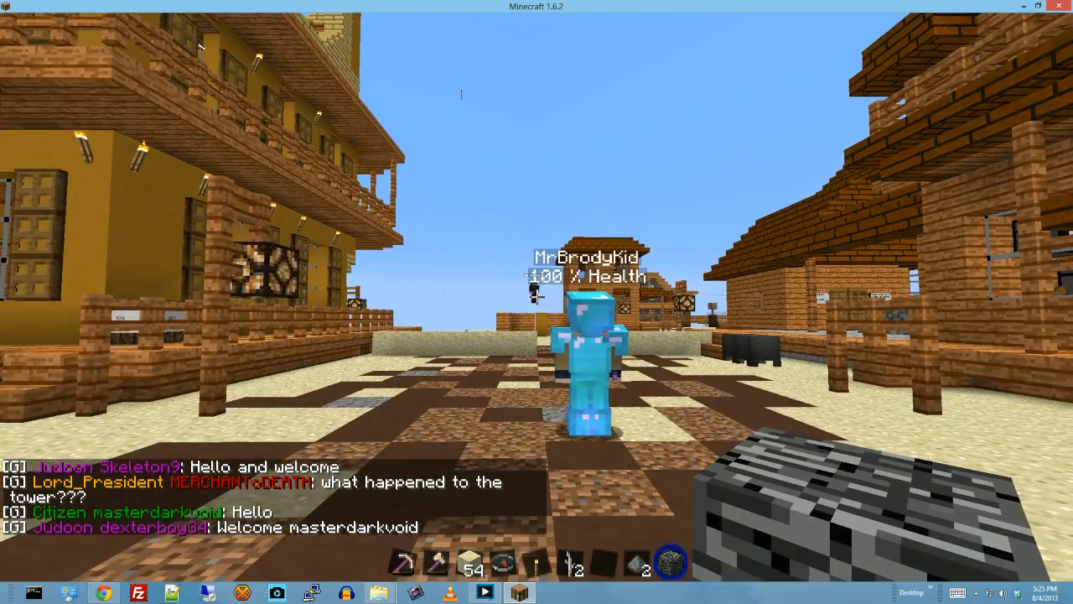
{"action": "key", "text": "t"}
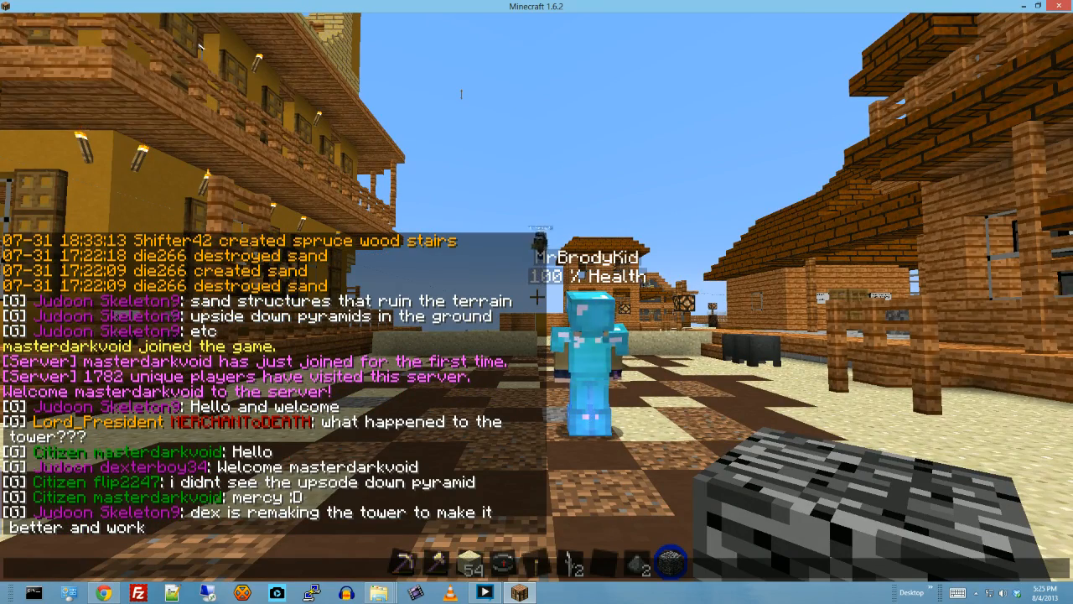
{"action": "key", "text": "Escape"}
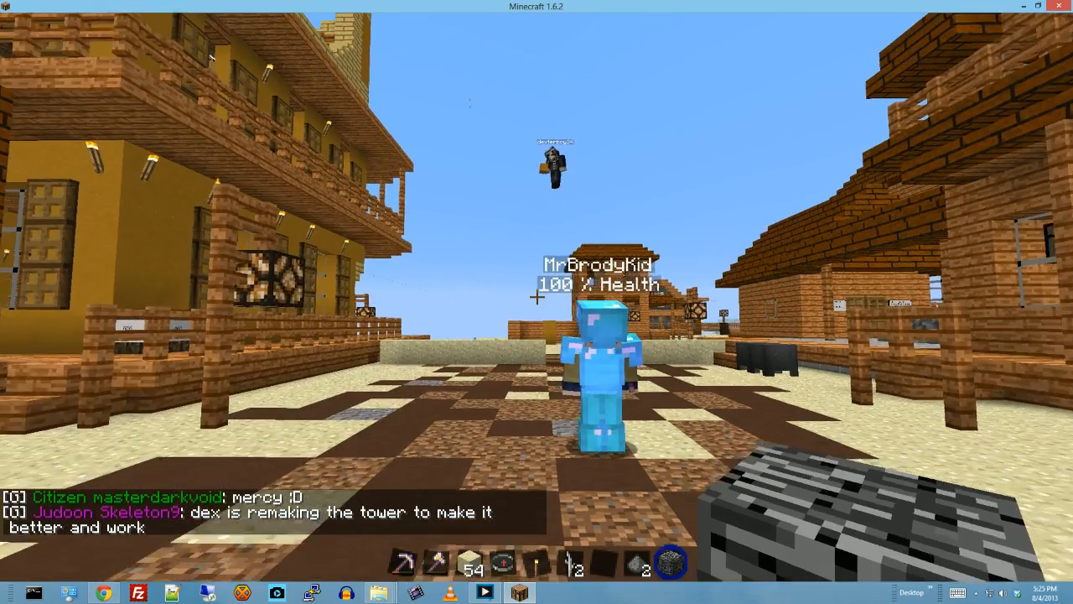
- Fly to the tower's building site and look up the block changes at its wooden wall
{"action": "key", "text": "w"}
{"action": "key", "text": "space"}
{"action": "key", "text": "space"}
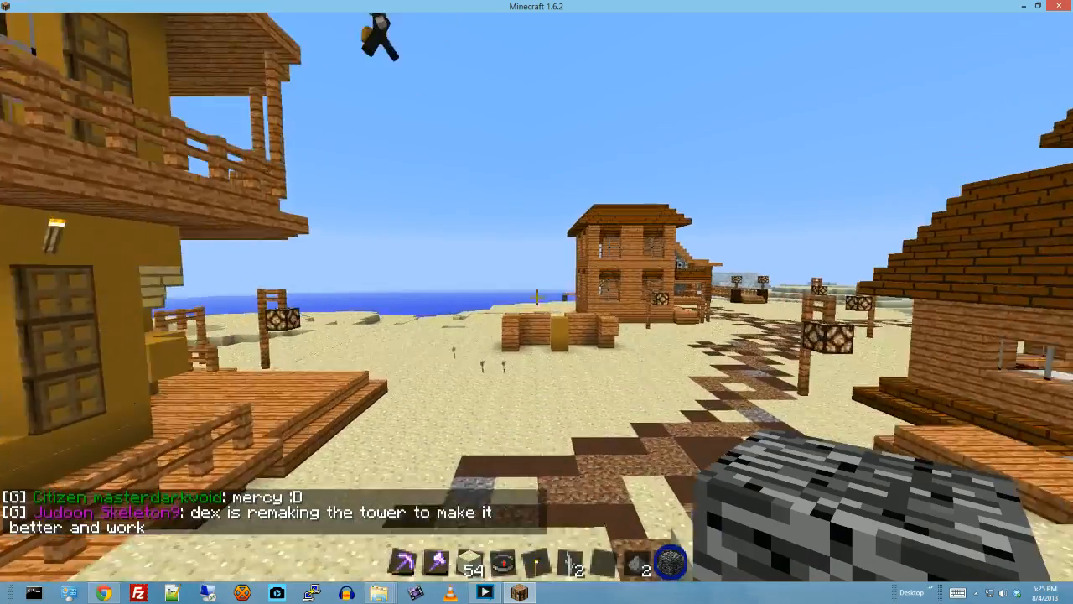
{"action": "key", "text": "w"}
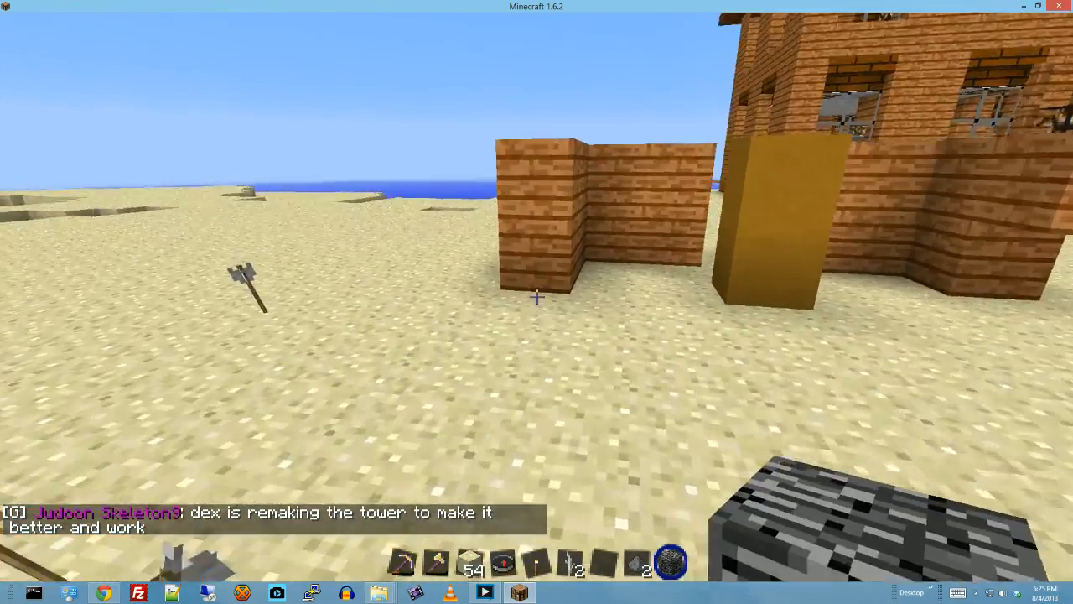
{"action": "left_click", "coordinate": [536, 295]}
- Read the recent chat history and reply "ok" in the server chat
{"action": "key", "text": "t"}
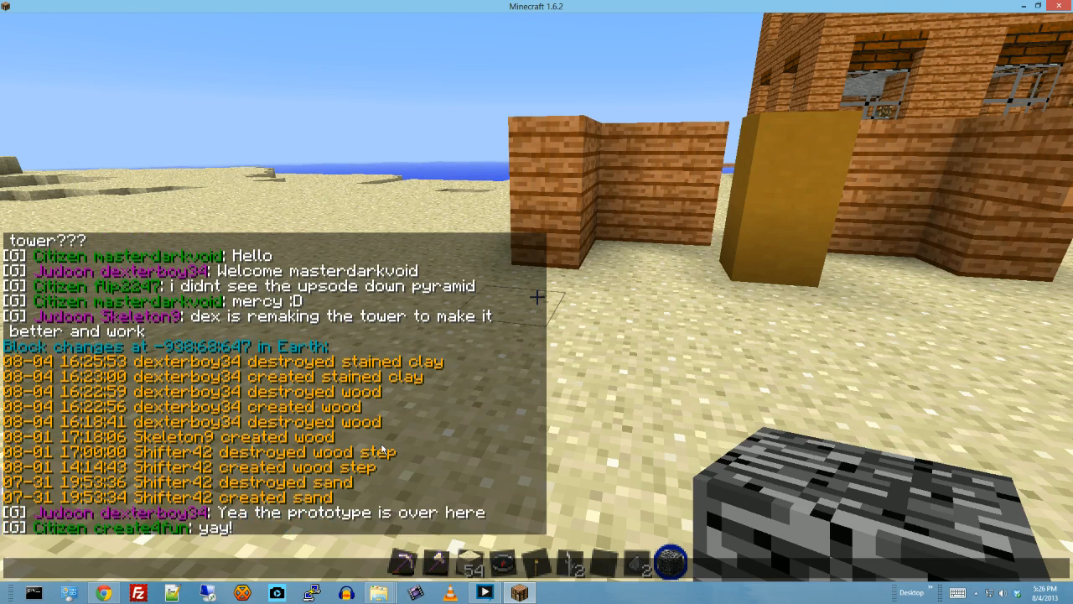
{"action": "type", "text": "ok"}
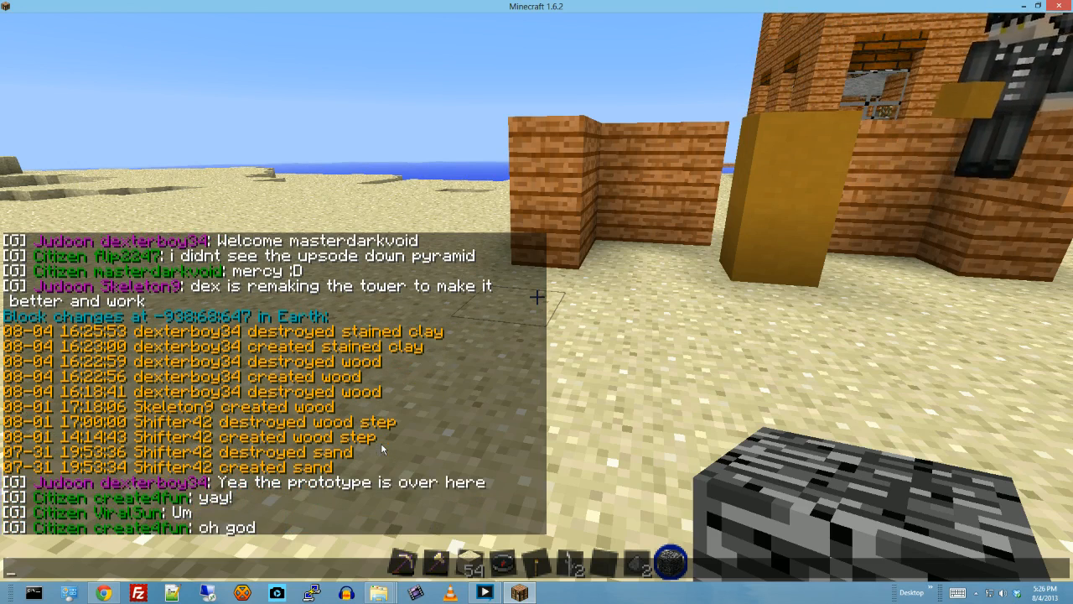
{"action": "key", "text": "Return"}
- Send the message "i thought i was gonna have to lay down the law" in the server chat
{"action": "type", "text": "toDEATH: "}
{"action": "type", "text": "i thou"}
{"action": "type", "text": "ght i was g"}
{"action": "type", "text": "onna have t"}
{"action": "type", "text": "o l"}
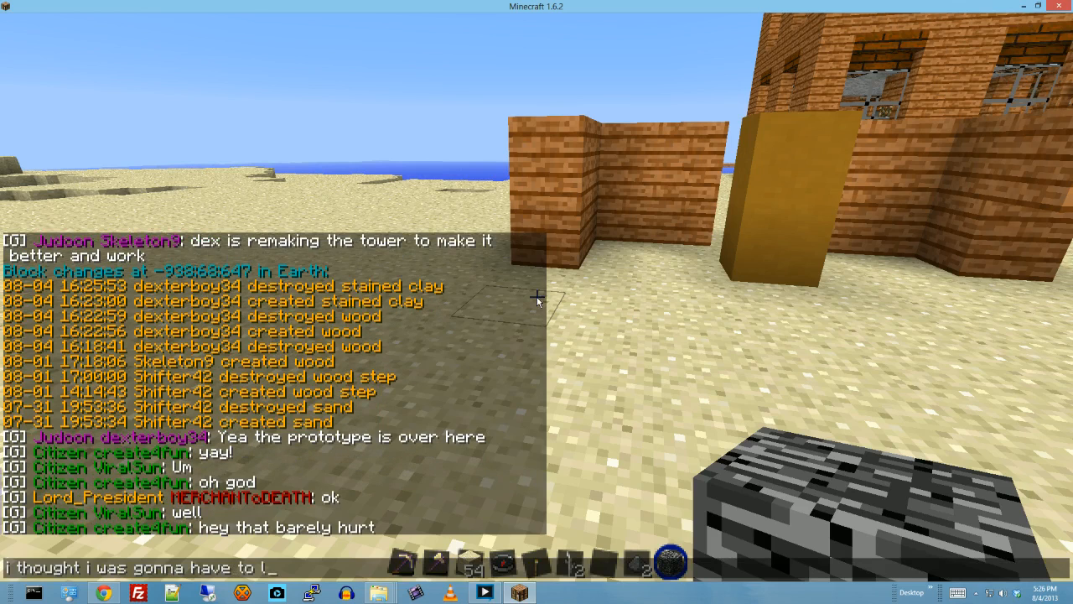
{"action": "type", "text": "ay down th"}
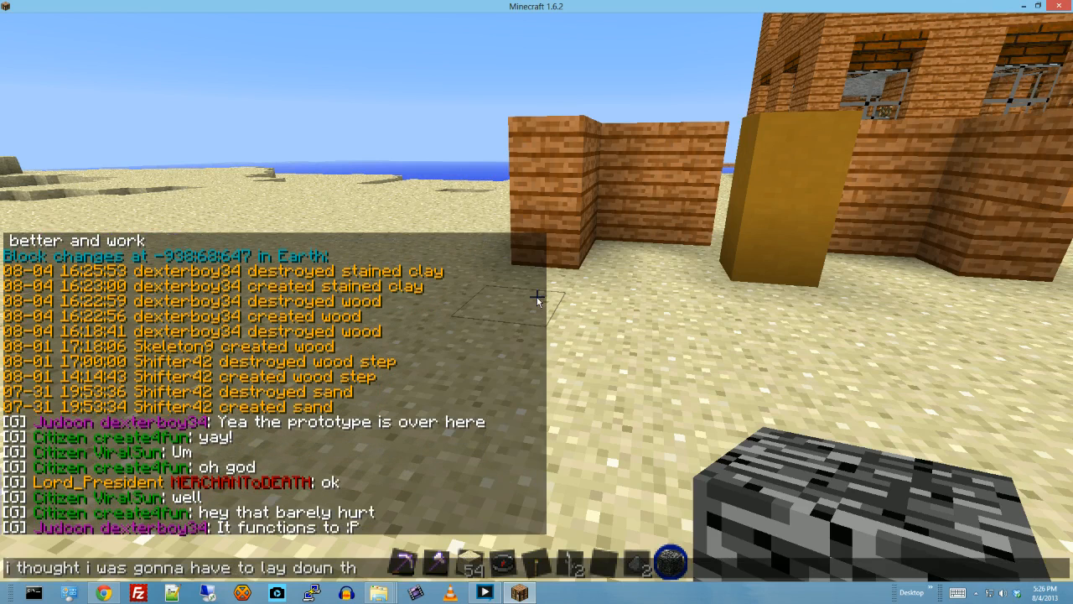
{"action": "type", "text": "e law"}
{"action": "key", "text": "Return"}
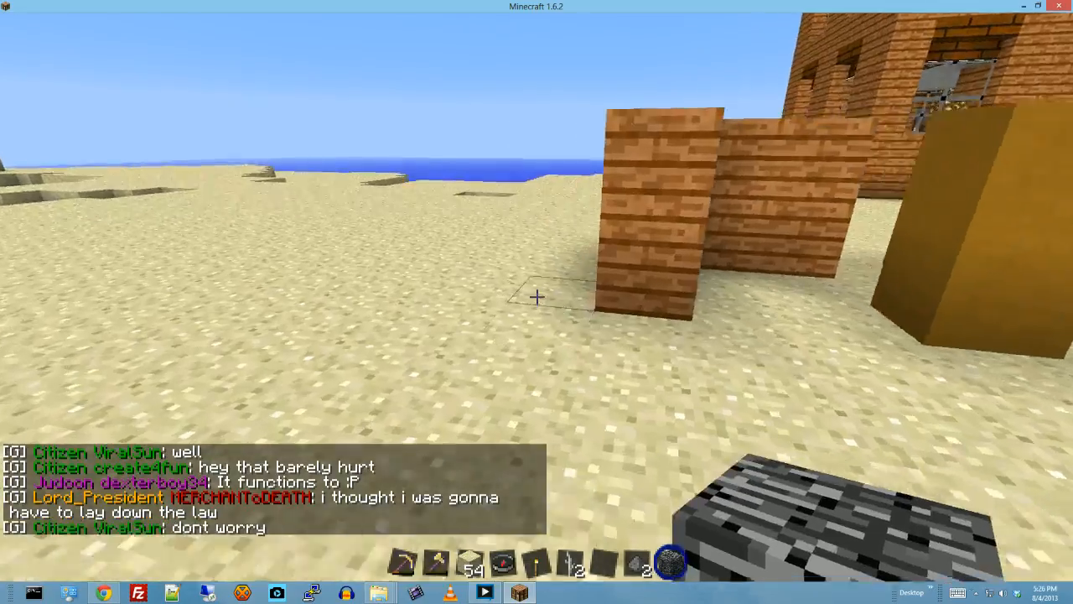
{"action": "key", "text": "w"}
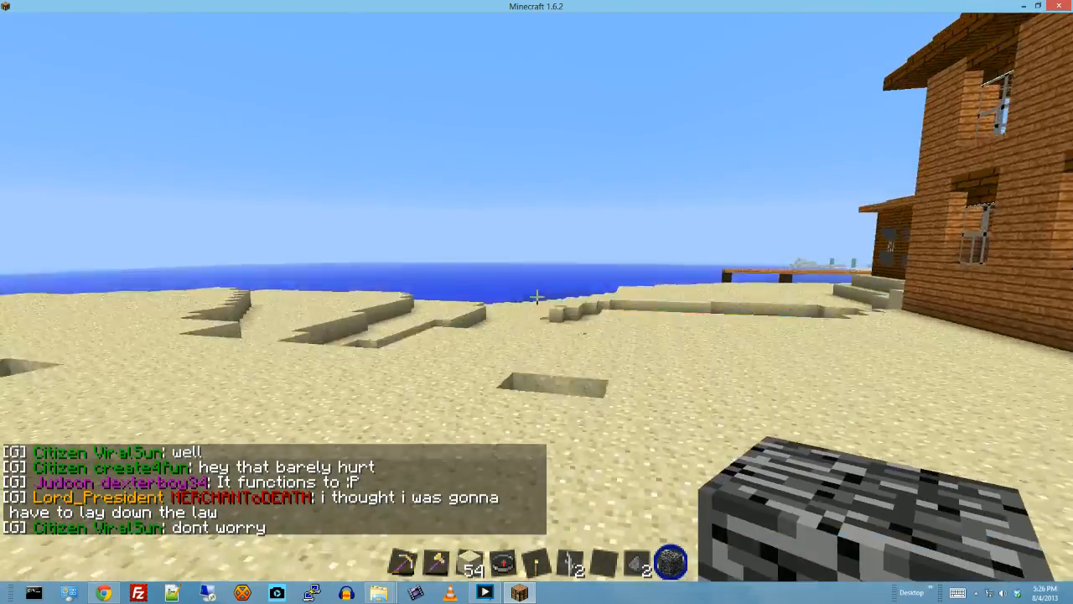
{"action": "key", "text": "s"}
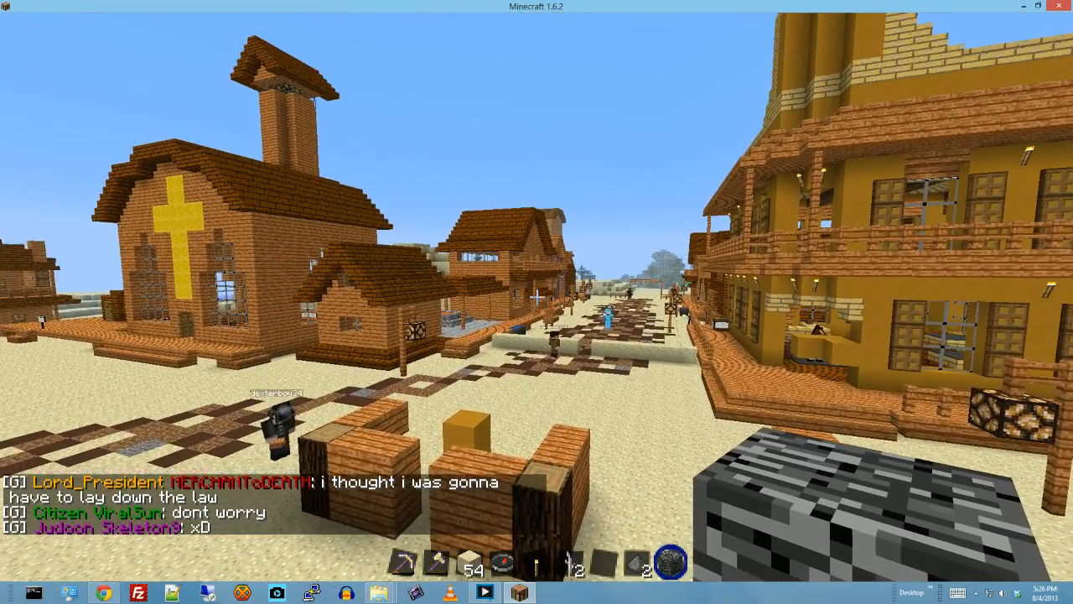
- Fly down the patterned main street between the town's buildings, and turn around to face back toward the church
{"action": "key", "text": "w"}
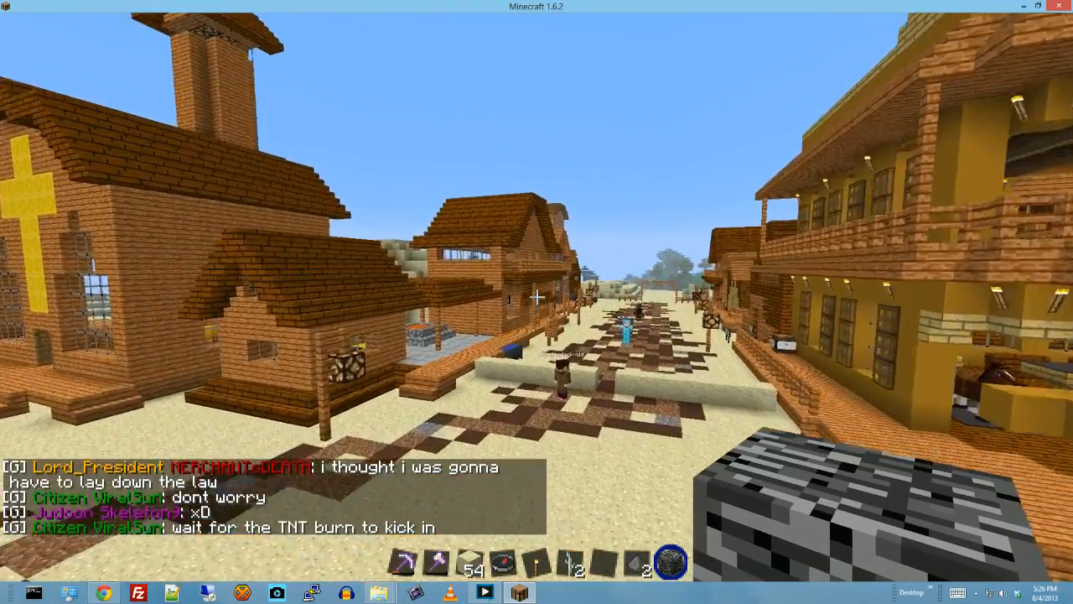
{"action": "key", "text": "w"}
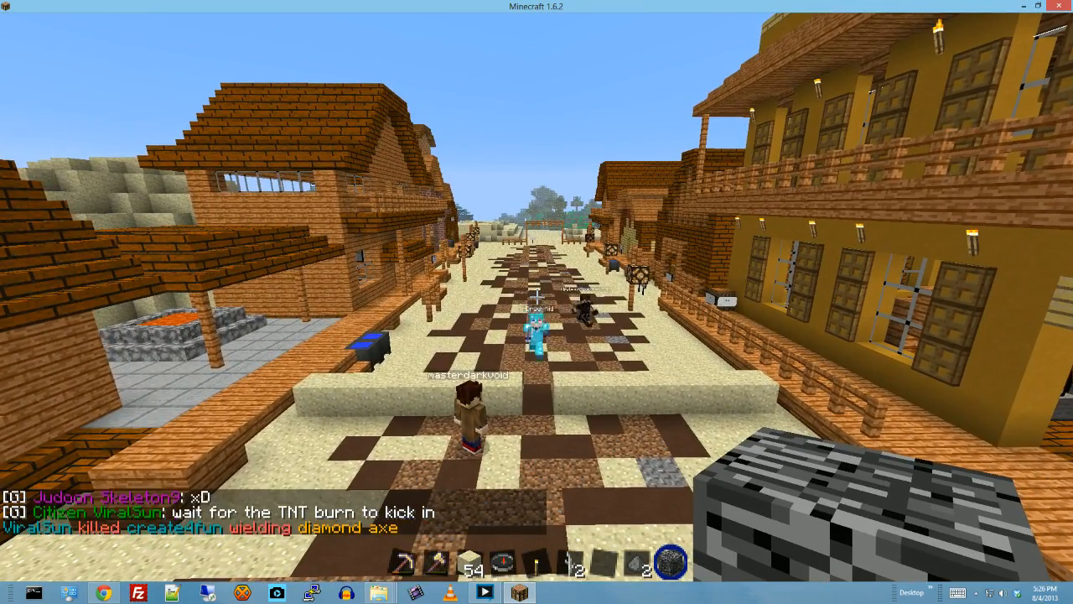
{"action": "key", "text": "w"}
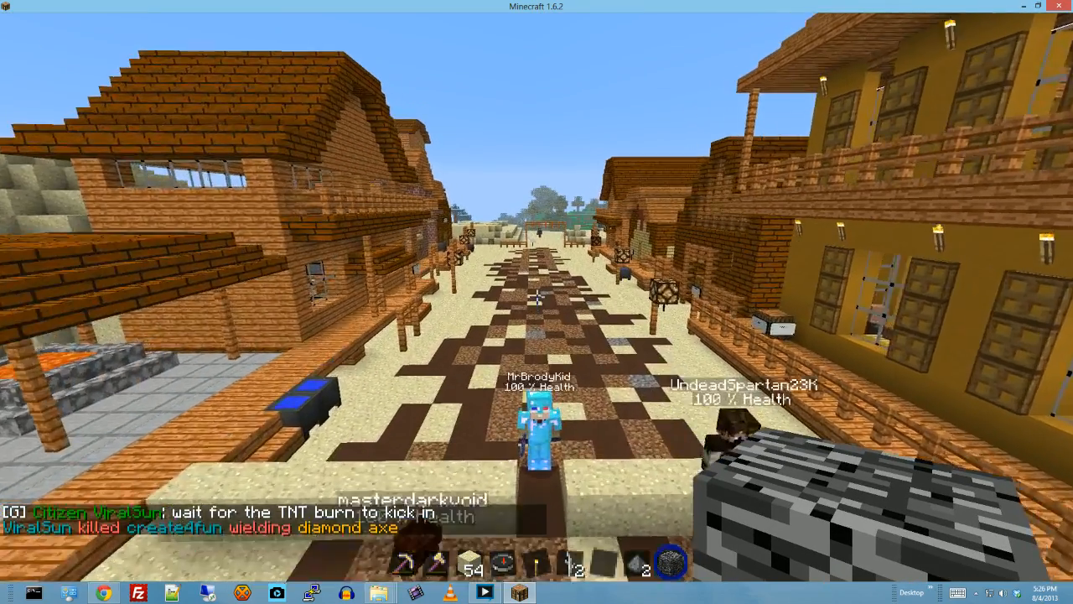
{"action": "key", "text": "w"}
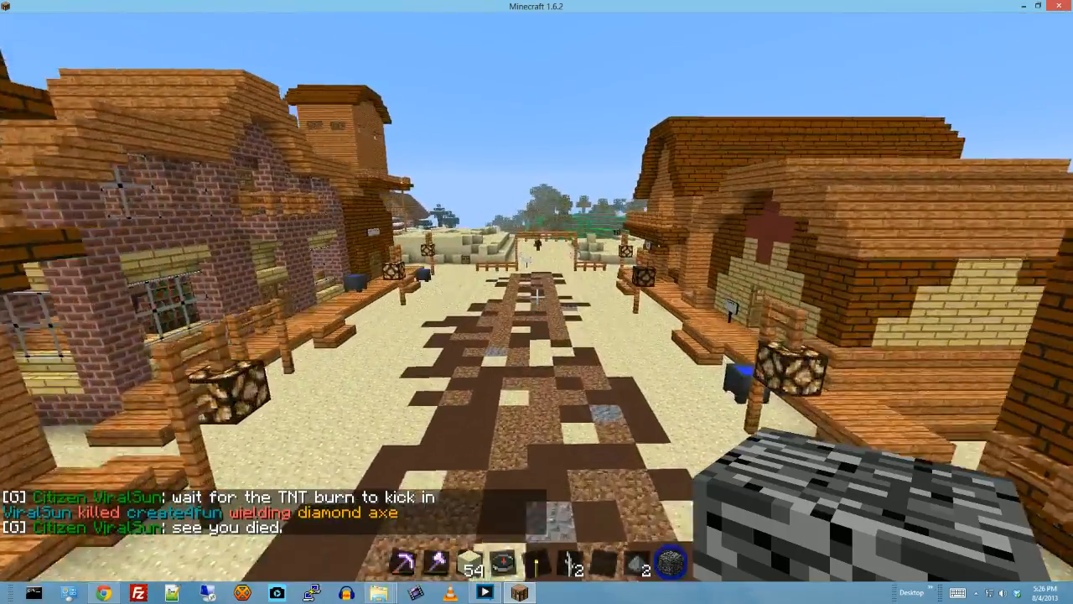
{"action": "key", "text": "w"}
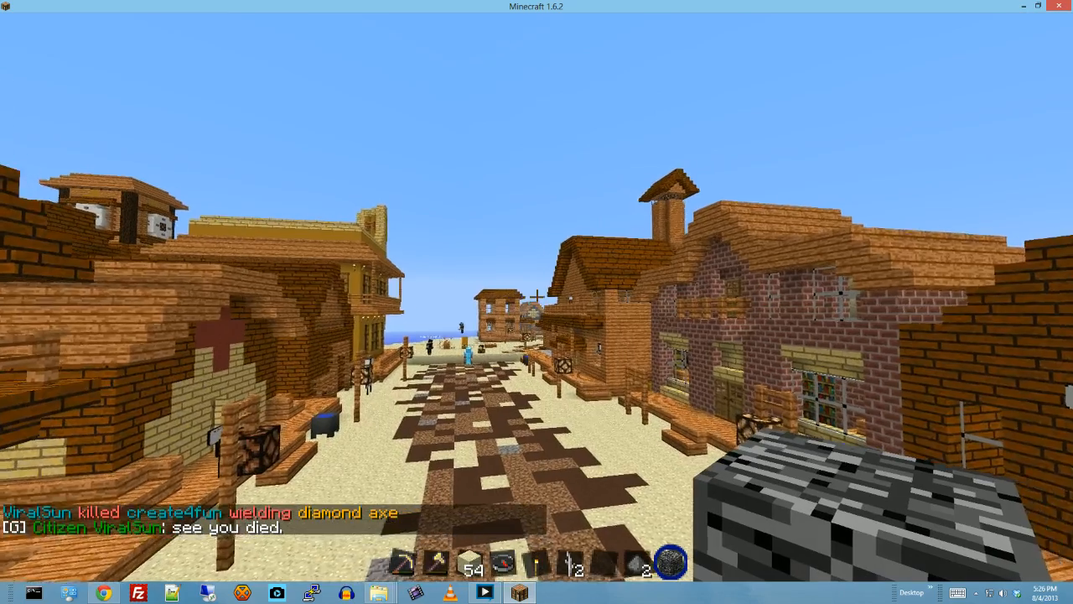
- Open the server chat to view the recent messages, and switch to the program with the play-arrow icon
{"action": "key", "text": "t"}
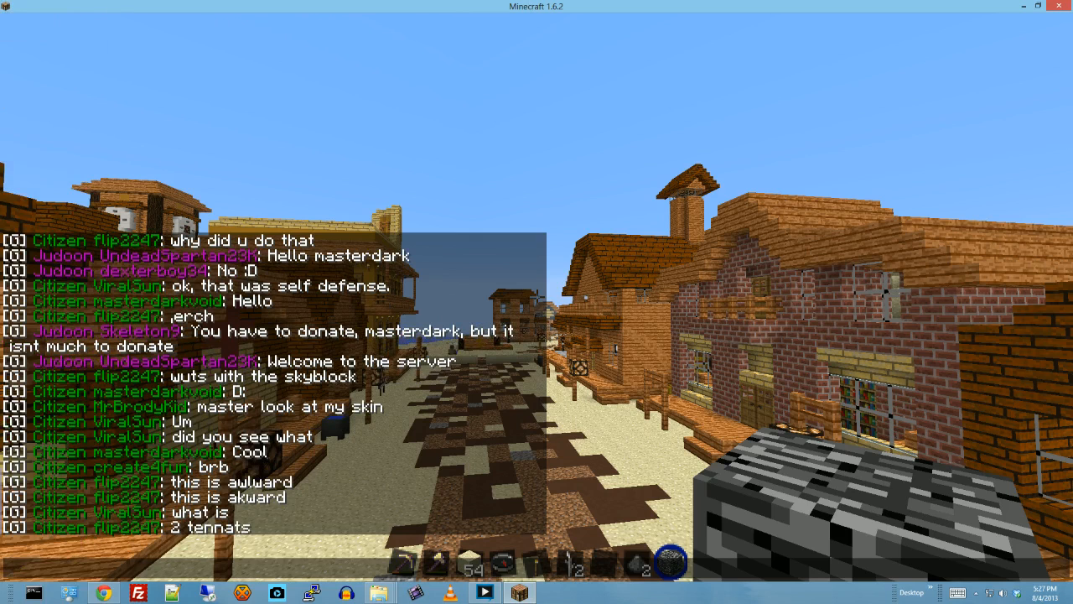
{"action": "left_click", "coordinate": [485, 592]}
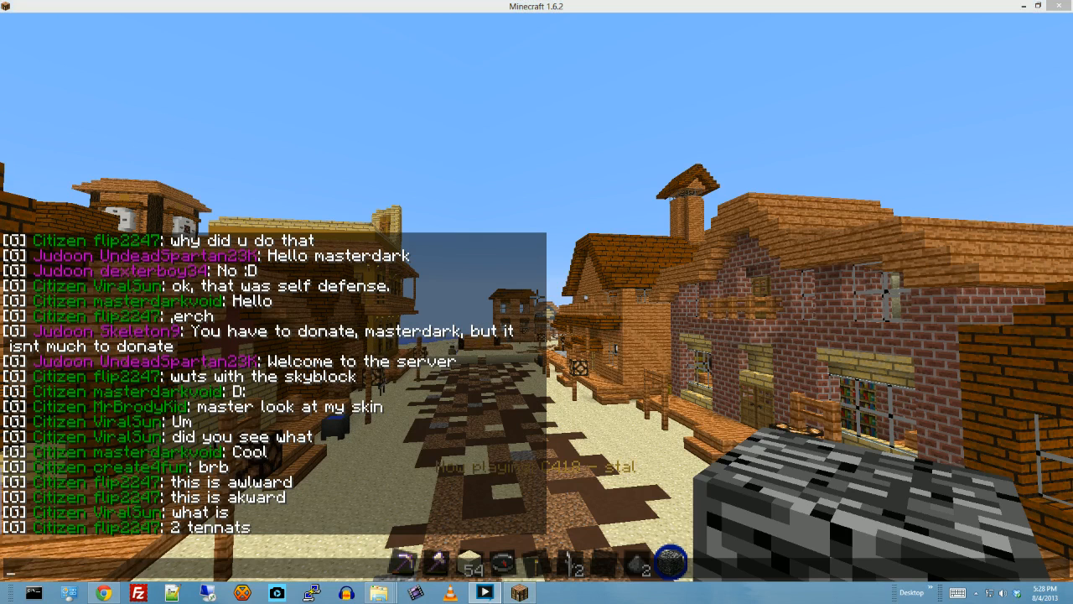